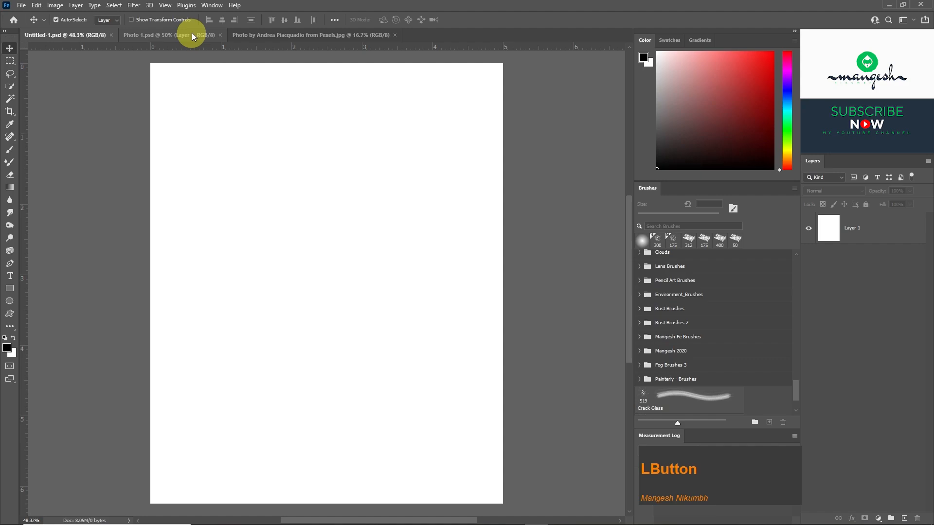
Bring the cut-out man from Photo 1.psd into Untitled-1.psd and convert his layer to a smart object.
left_click(191, 33)
left_click_drag(320, 167, 306, 217)
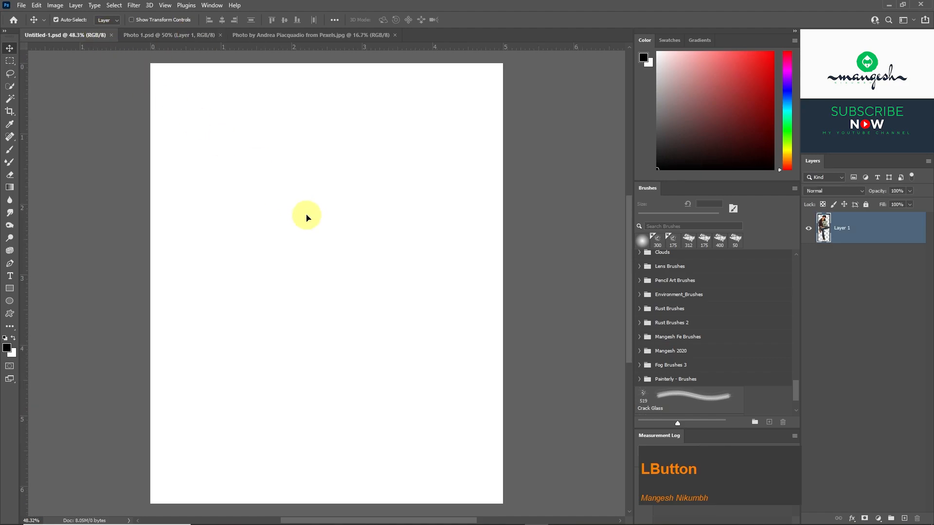
right_click(849, 228)
left_click(792, 249)
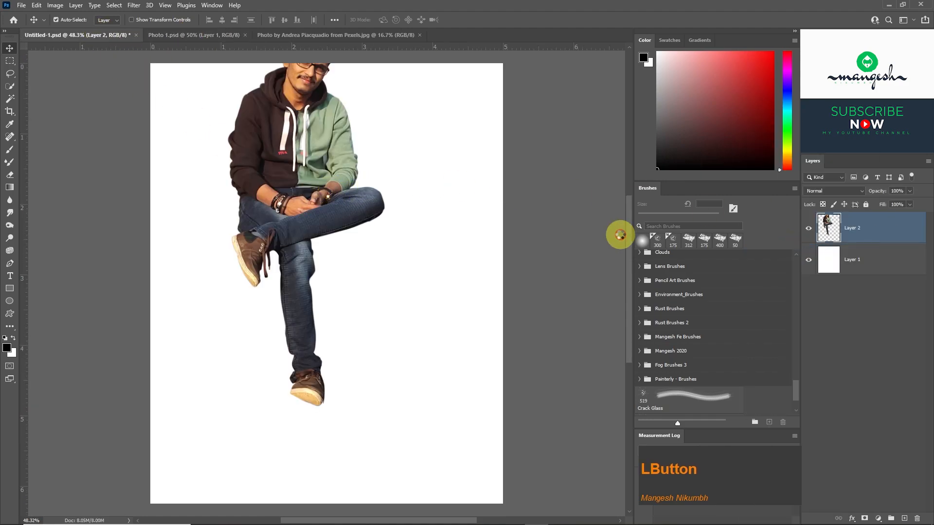
Scale down the man and place him lower on the canvas, then close Photo 1.psd.
left_click_drag(312, 208, 334, 240)
key("ctrl+t")
left_click_drag(404, 276, 363, 277)
left_click_drag(344, 295, 356, 363)
key("Return")
left_click(245, 35)
left_click(239, 39)
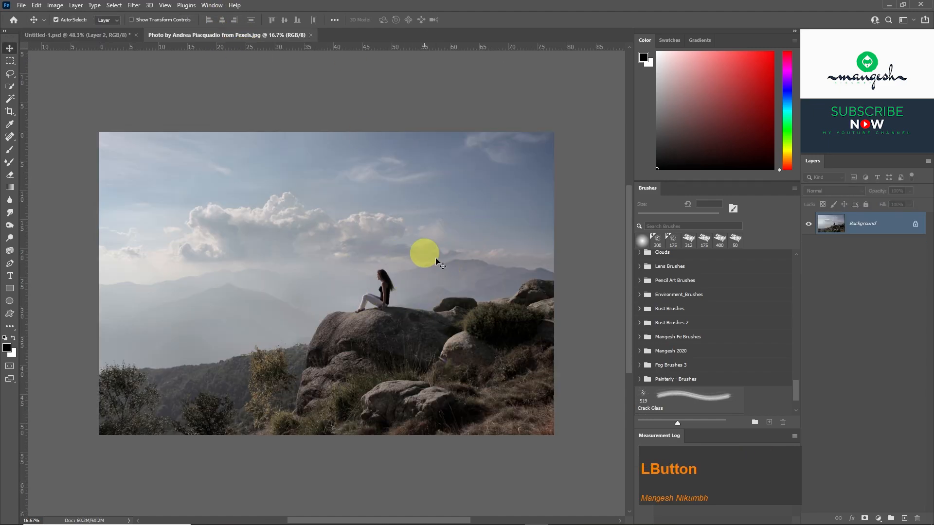
Paint over the seated woman on the boulder in the Pexels landscape photo with the Spot Healing Brush.
key("ctrl+equal")
key("ctrl+equal")
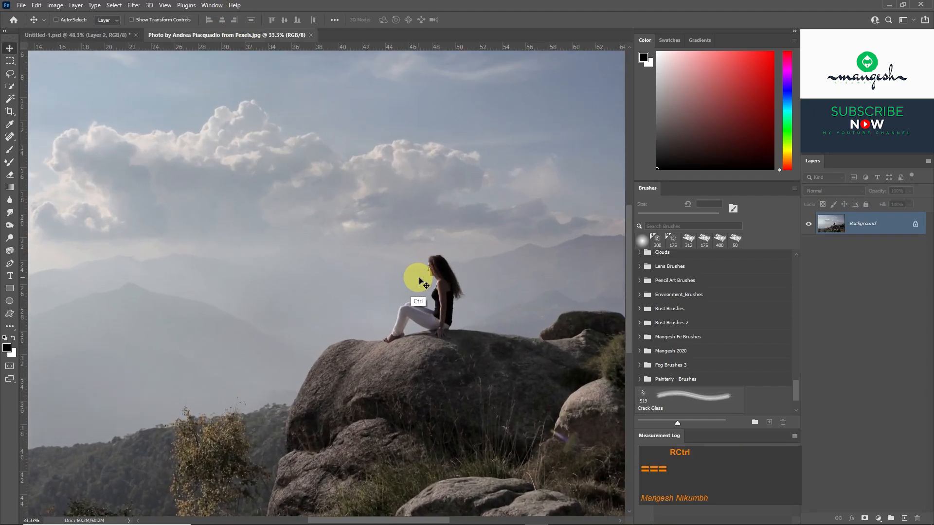
left_click(10, 137)
key("ctrl+equal")
mouse_move(446, 248)
left_mouse_down()
mouse_move(344, 225)
mouse_move(360, 235)
mouse_move(294, 300)
mouse_move(371, 276)
mouse_move(284, 312)
left_mouse_up()
key("bracketright")
key("bracketright")
key("ctrl+equal")
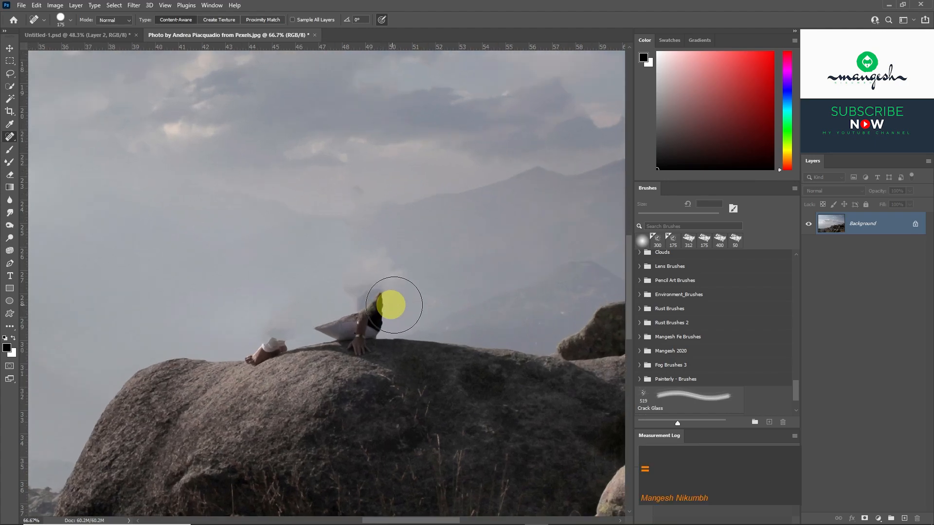
Heal the leftover body parts and smudges along the boulder's upper edge with a 100 px Spot Healing Brush.
key("bracketleft")
key("bracketleft")
key("bracketleft")
mouse_move(381, 298)
left_mouse_down()
mouse_move(313, 325)
mouse_move(385, 322)
left_mouse_up()
left_click_drag(271, 344, 287, 360)
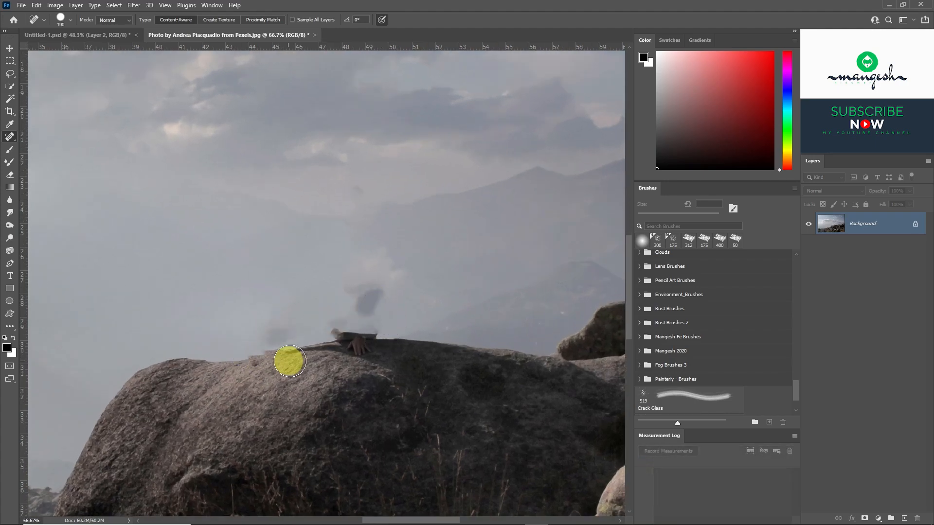
left_click_drag(340, 346, 357, 329)
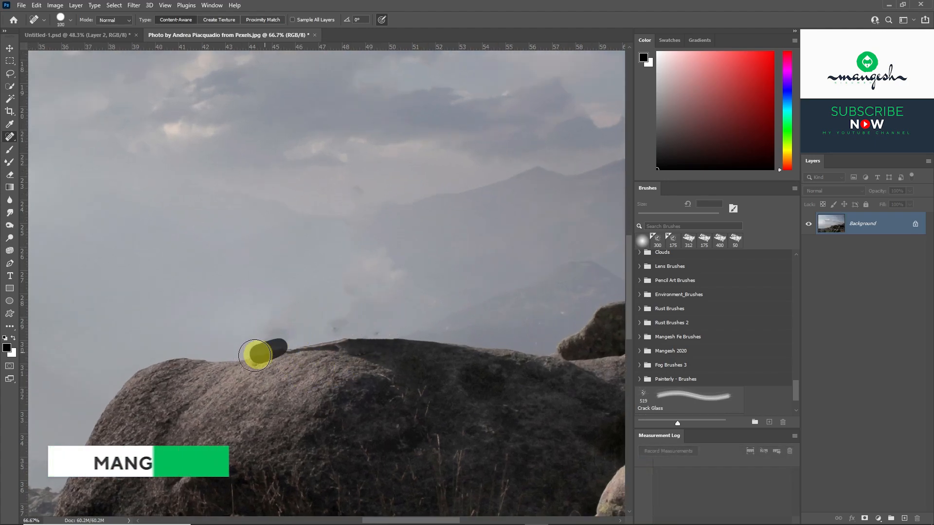
key("ctrl+minus")
key("ctrl+minus")
key("ctrl+minus")
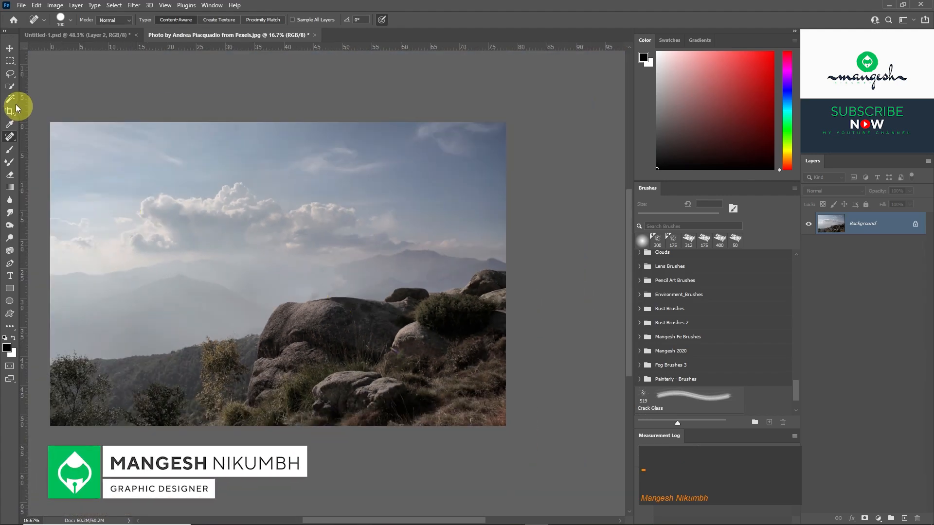
Select the sky and distant mountains above the rocks with the Quick Selection tool, using a 175 px brush.
left_click(10, 87)
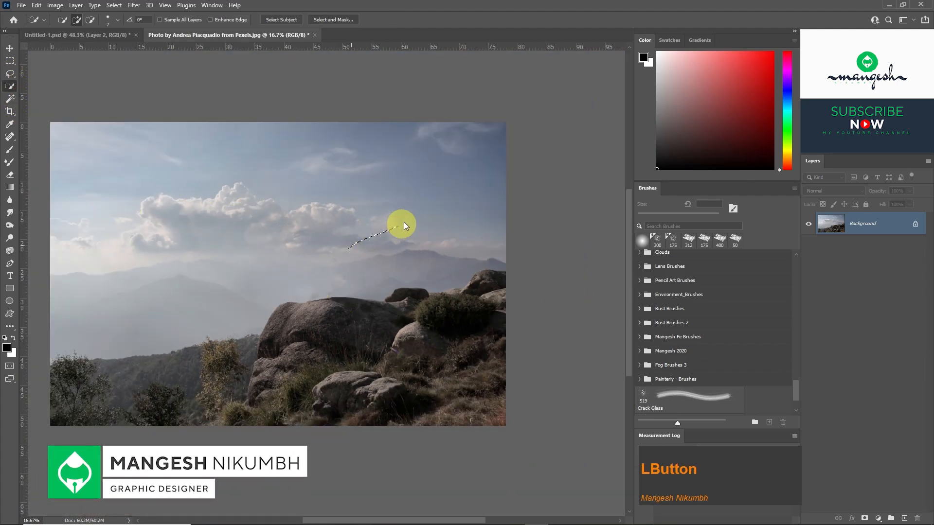
key("bracketright")
key("bracketright")
key("bracketright")
key("bracketright")
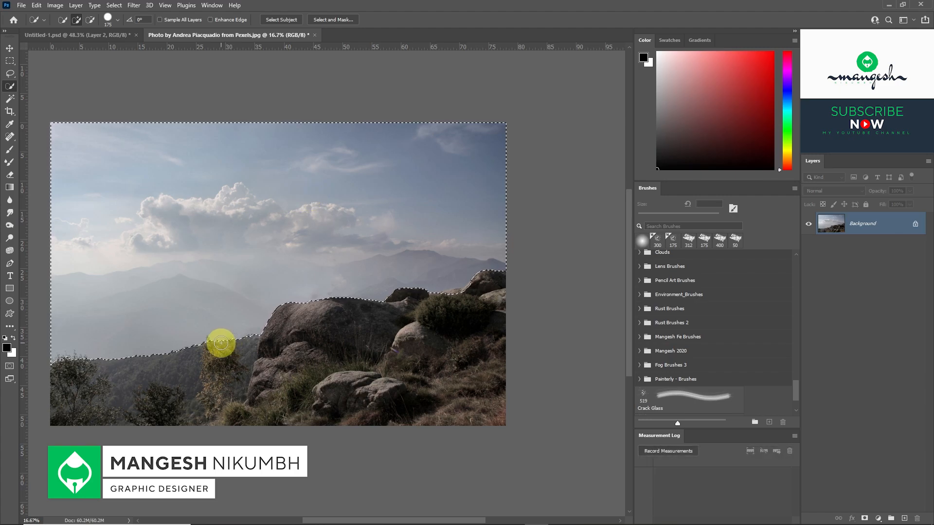
Add a layer mask from the sky selection and invert it to keep only the rocky foreground.
left_click(864, 518)
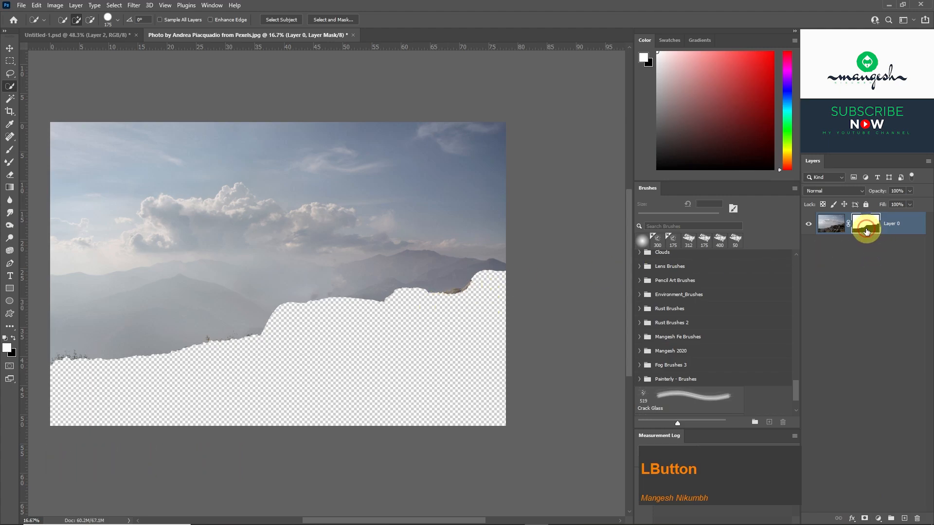
left_click(864, 227)
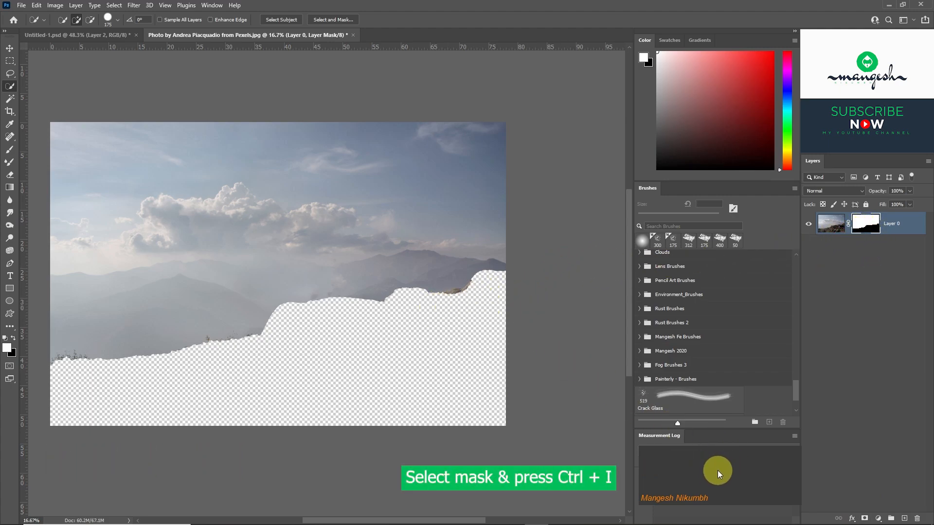
key("ctrl+i")
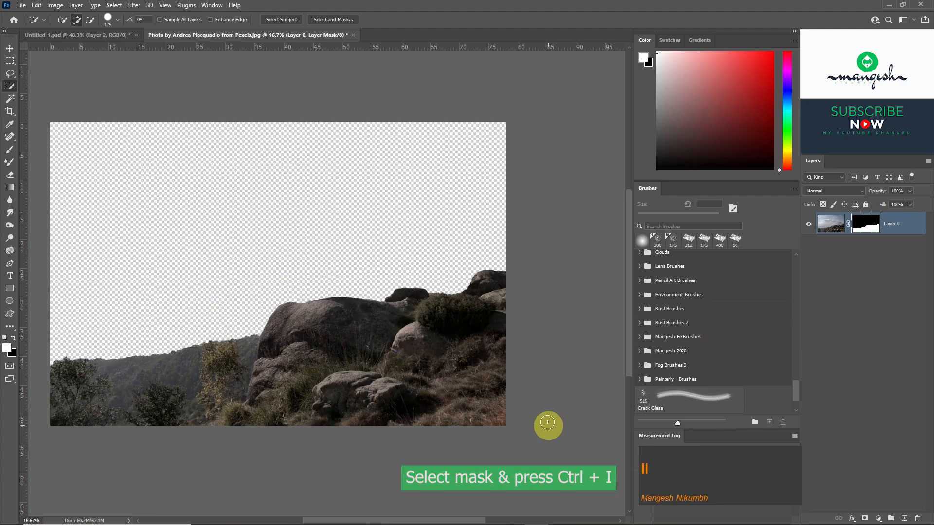
Bring the masked rock foreground into Untitled-1.psd and flip it horizontally.
key("v")
left_click_drag(411, 306, 399, 285)
key("ctrl+t")
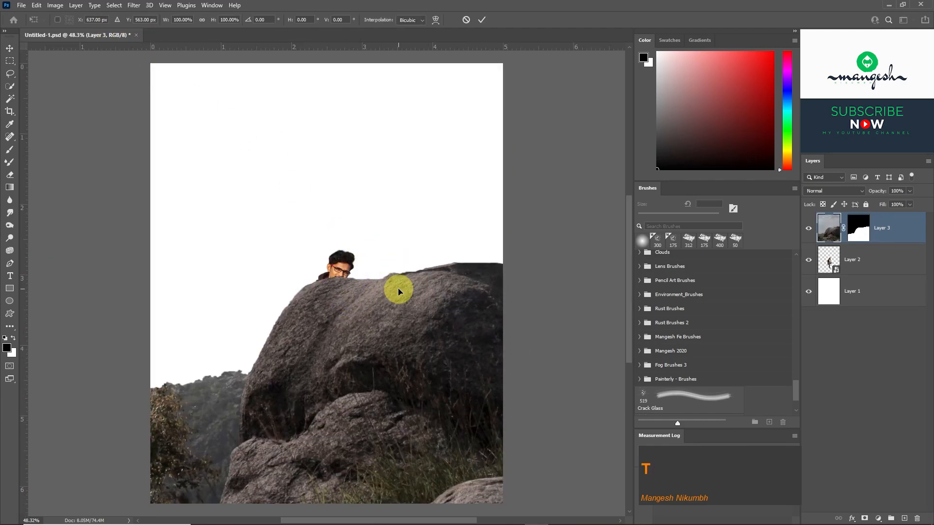
key("ctrl+minus")
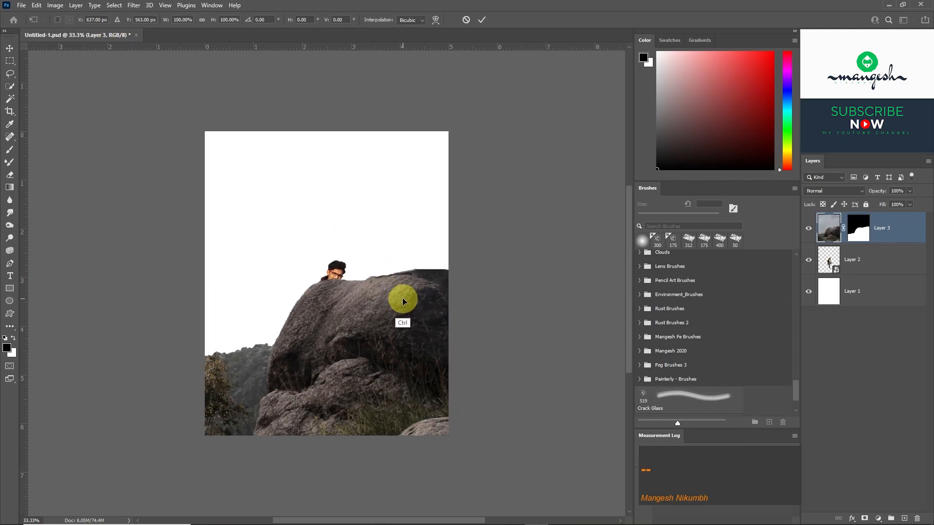
key("ctrl+minus")
key("ctrl+minus")
right_click(365, 306)
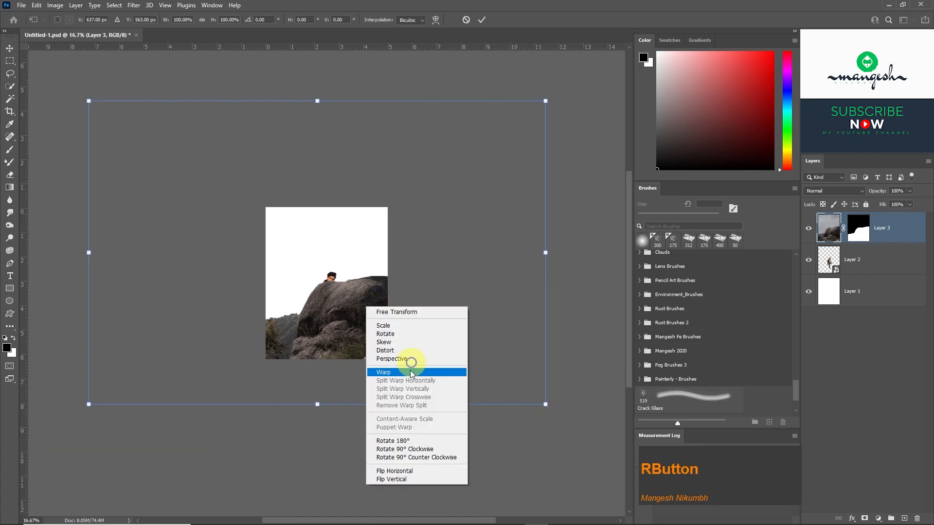
left_click(403, 472)
Scale the flipped rock layer to about 36%, move it down, and place it beneath the man's layer.
left_click_drag(549, 253, 402, 260)
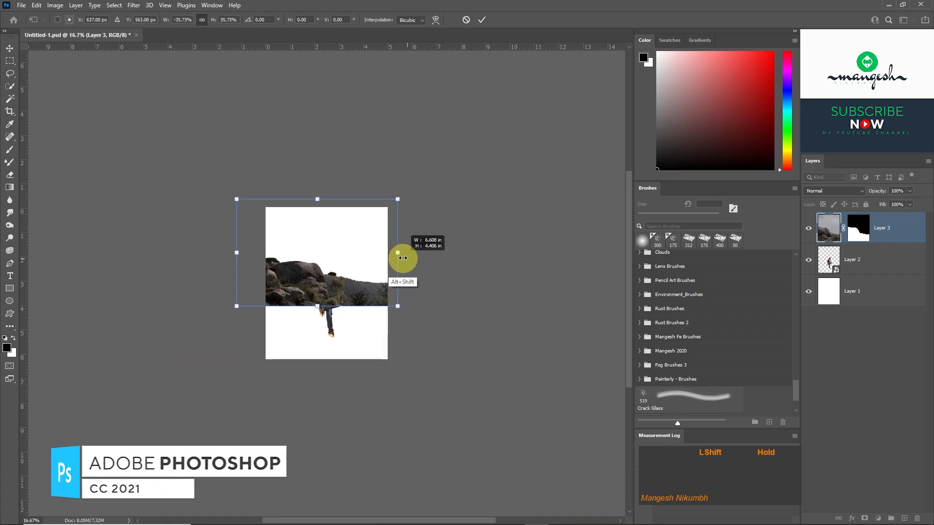
left_click_drag(344, 275, 372, 306)
key("ctrl+plus")
key("ctrl+plus")
key("Return")
left_click_drag(892, 208, 878, 249)
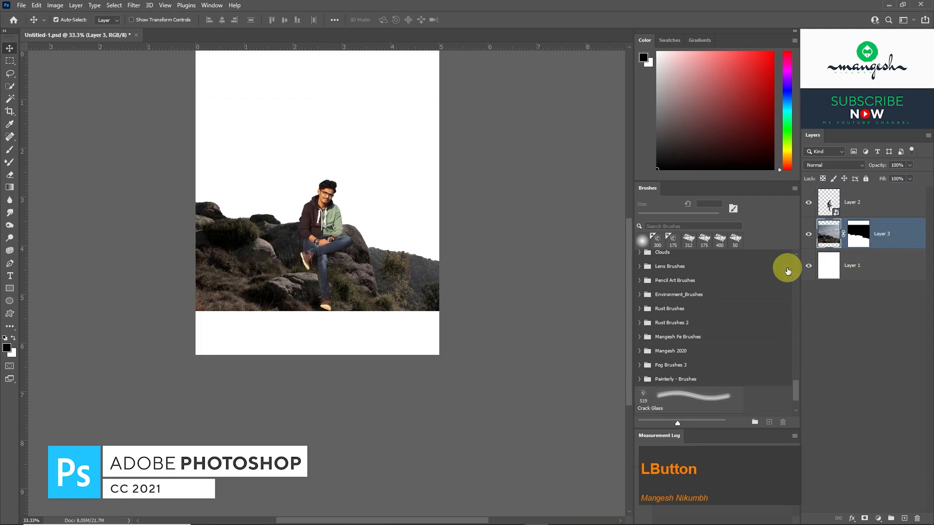
Reposition, tilt and resize the rock layer so that the large boulder lies under the seated man.
key("ctrl+0")
left_click_drag(382, 378, 405, 422)
key("ctrl+t")
left_click_drag(177, 149, 169, 180)
left_click_drag(395, 338, 388, 335)
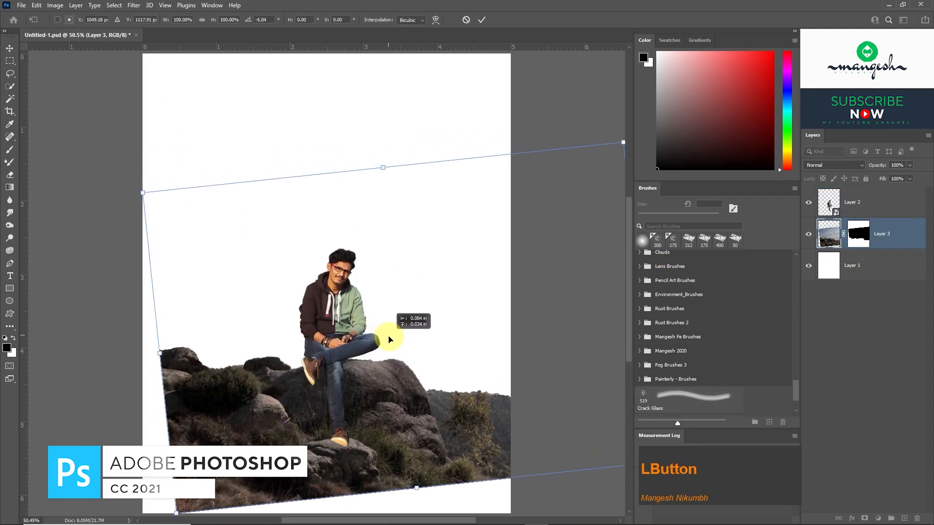
left_click_drag(140, 192, 136, 188)
left_click_drag(406, 152, 418, 153)
left_click_drag(378, 334, 389, 338)
left_click_drag(408, 166, 406, 146)
left_click_drag(382, 373, 392, 365)
key("Return")
Scale the man slightly smaller and adjust his position so that he sits on the boulder.
key("ctrl+minus")
key("ctrl+t")
key("Escape")
left_click(867, 209, "ctrl")
left_click_drag(421, 132, 417, 146)
key("ctrl+t")
left_click_drag(421, 309, 413, 313)
left_click_drag(416, 150, 416, 157)
key("Return")
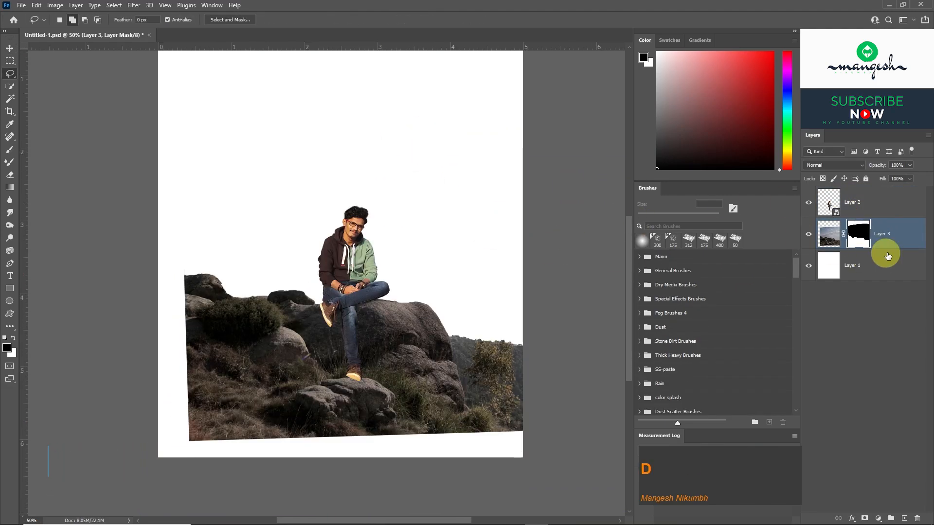
Convert the masked rock layer to a smart object and add a new white layer mask to it.
right_click(903, 243)
left_click(807, 249)
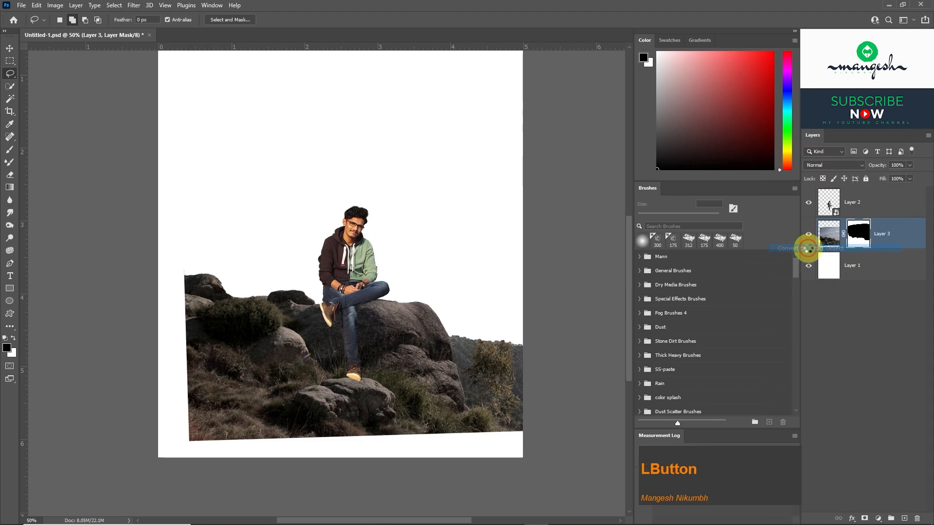
left_click(865, 519)
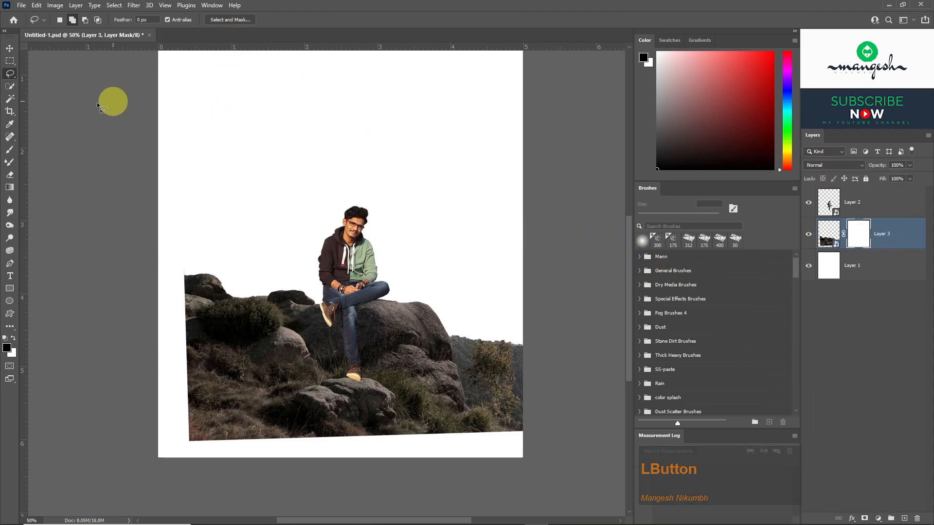
Fade the rocks' sides and lower edge on the mask with a soft black brush up to 250 px, 29% opacity and 35% flow.
left_click(10, 149)
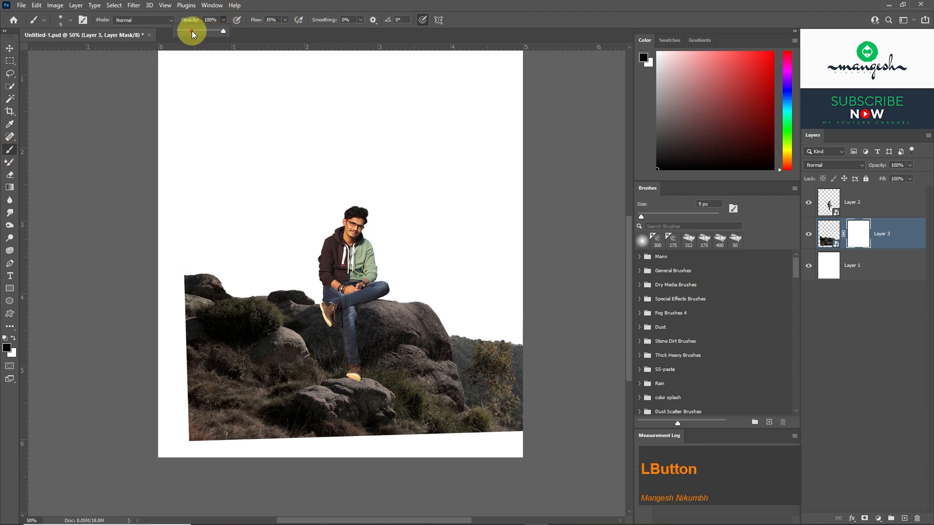
key("bracketright")
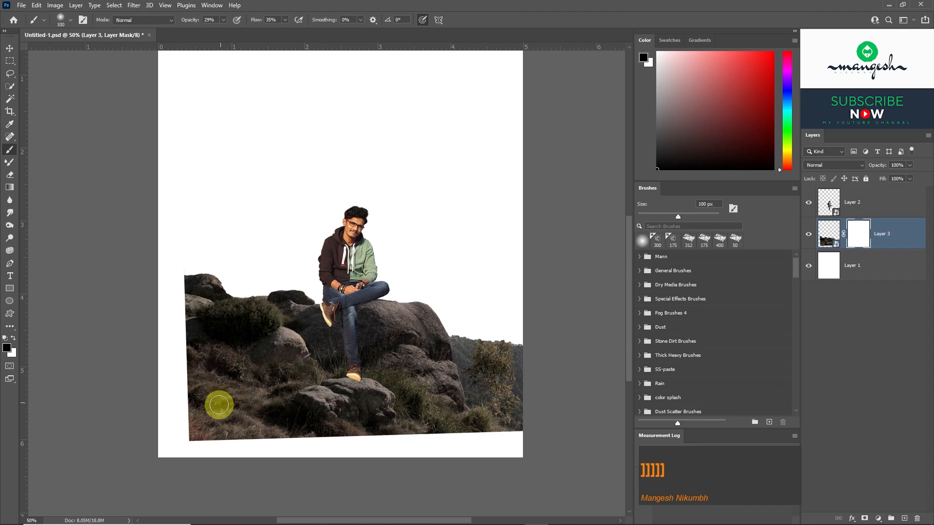
key("bracketright")
key("bracketright")
key("bracketright")
key("bracketright")
key("bracketright")
mouse_move(189, 396)
left_mouse_down()
mouse_move(193, 353)
mouse_move(183, 296)
mouse_move(231, 292)
mouse_move(221, 345)
mouse_move(233, 314)
mouse_move(227, 281)
mouse_move(191, 306)
mouse_move(206, 428)
mouse_move(184, 395)
mouse_move(253, 441)
mouse_move(399, 434)
mouse_move(248, 437)
mouse_move(463, 399)
left_mouse_up()
mouse_move(524, 351)
left_mouse_down()
mouse_move(443, 345)
mouse_move(422, 416)
mouse_move(506, 358)
mouse_move(500, 443)
mouse_move(255, 446)
left_mouse_up()
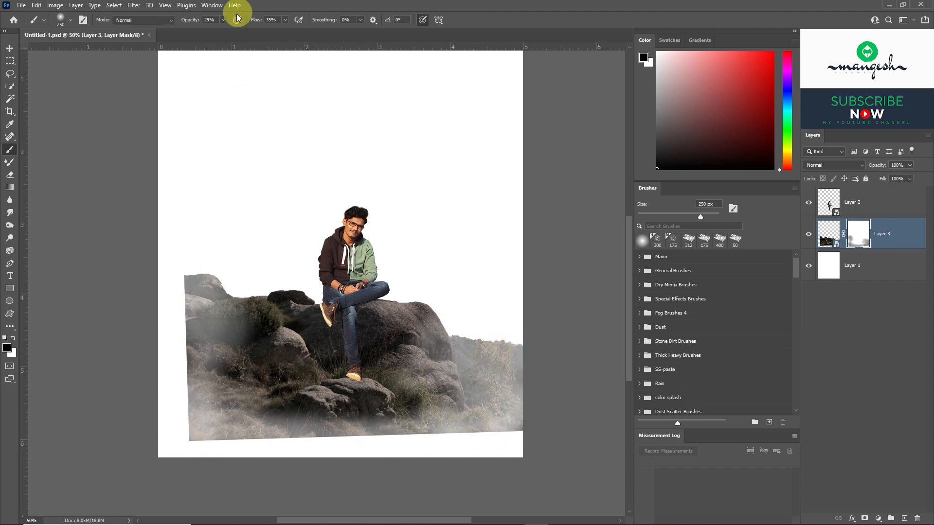
Raise the brush to 52% opacity and 61% flow, and mask out the rocks' left and lower edges more strongly.
left_click(290, 29)
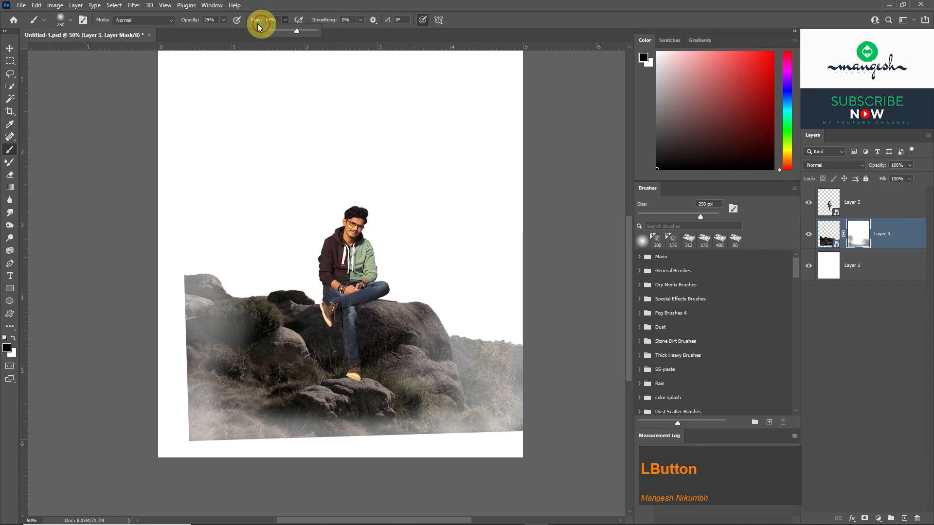
left_click(226, 21)
mouse_move(182, 177)
left_mouse_down()
mouse_move(172, 312)
mouse_move(198, 279)
mouse_move(185, 309)
mouse_move(178, 264)
mouse_move(185, 394)
mouse_move(220, 357)
left_mouse_up()
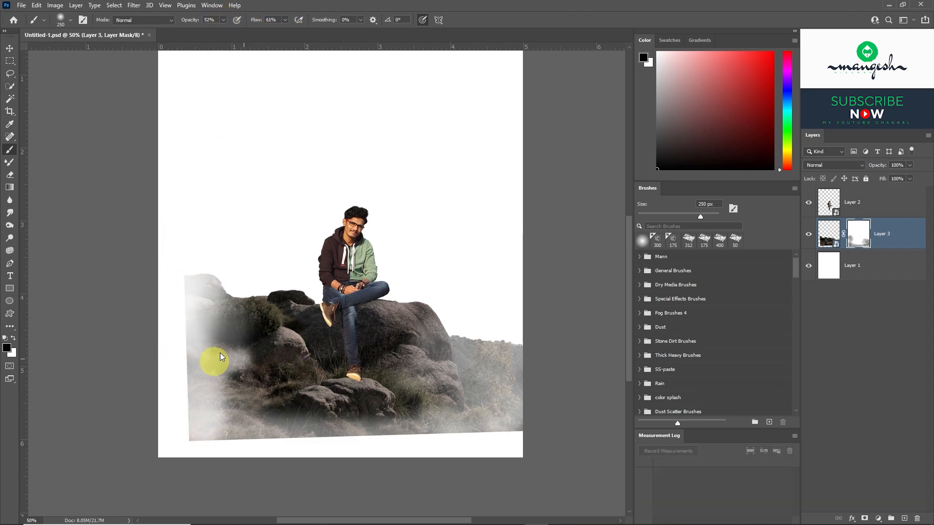
mouse_move(236, 428)
left_mouse_down()
mouse_move(194, 423)
mouse_move(182, 329)
mouse_move(186, 395)
mouse_move(492, 439)
mouse_move(235, 446)
mouse_move(413, 443)
mouse_move(207, 424)
mouse_move(445, 433)
mouse_move(329, 437)
mouse_move(292, 413)
left_mouse_up()
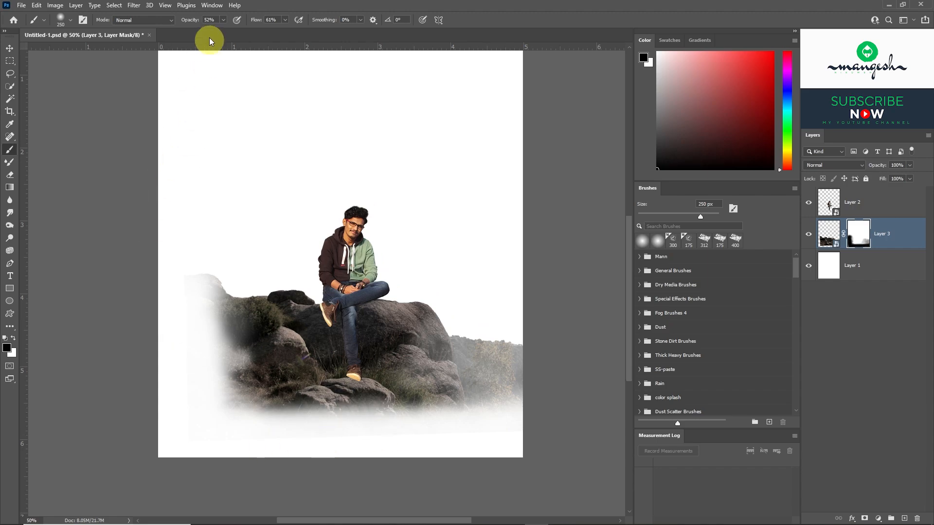
Lower the brush to 27% opacity and 19% flow, and soften the fade on the rocks' left and lower areas.
left_click(223, 19)
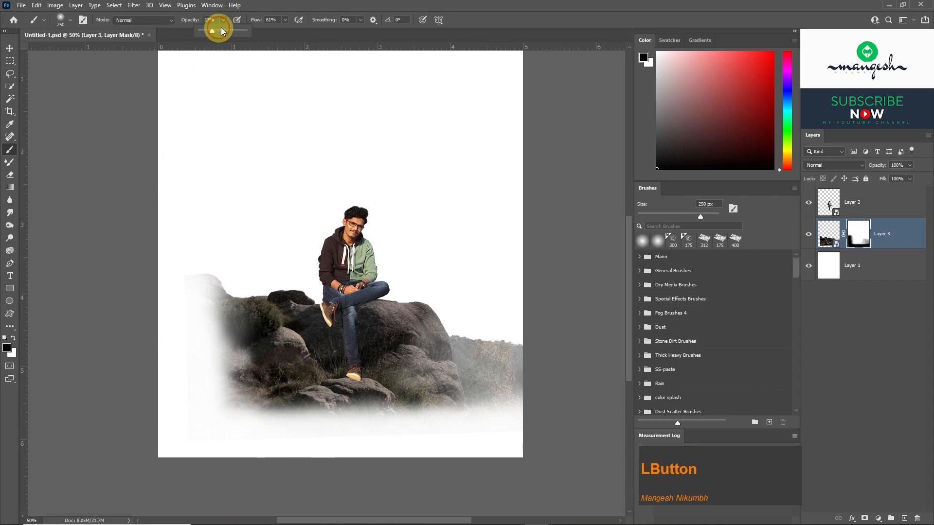
left_click(286, 21)
left_click_drag(287, 31, 266, 31)
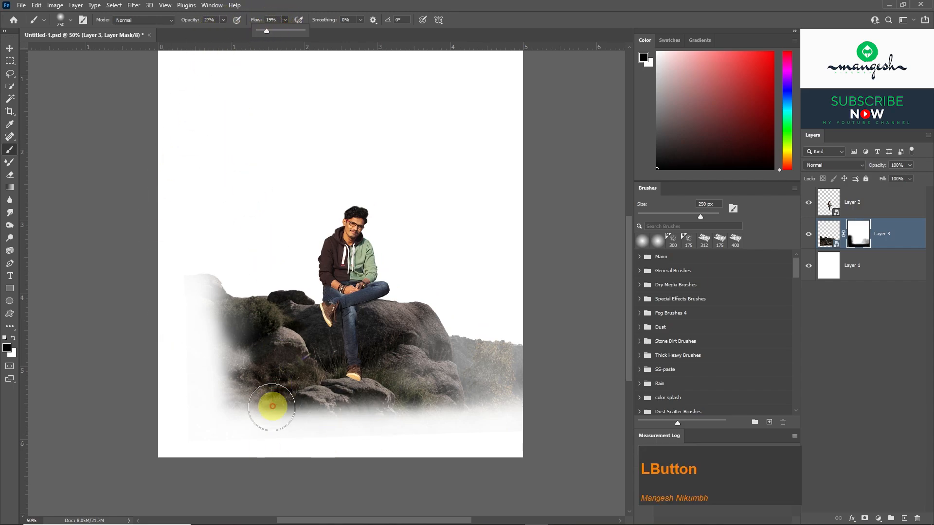
left_click_drag(270, 405, 238, 347)
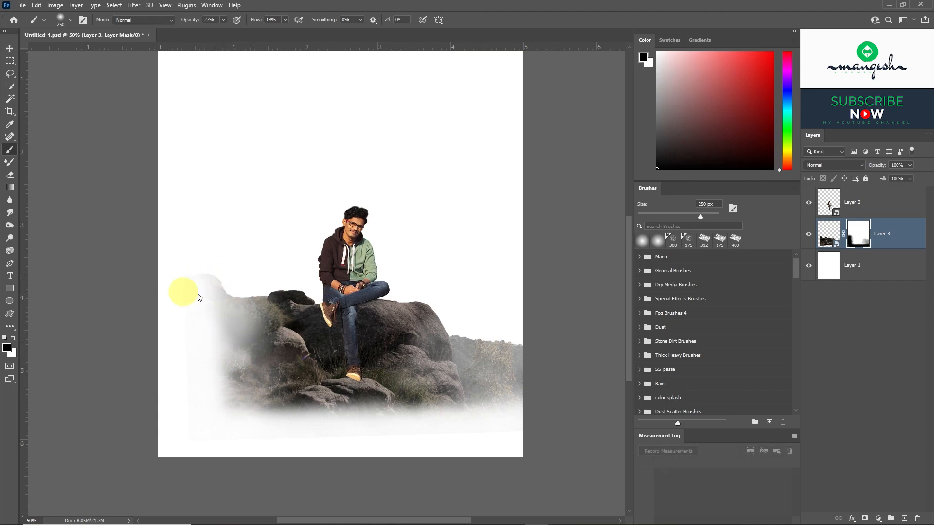
mouse_move(212, 351)
left_mouse_down()
mouse_move(224, 390)
mouse_move(264, 414)
mouse_move(392, 416)
mouse_move(478, 396)
mouse_move(517, 351)
mouse_move(478, 331)
mouse_move(405, 382)
mouse_move(287, 393)
left_mouse_up()
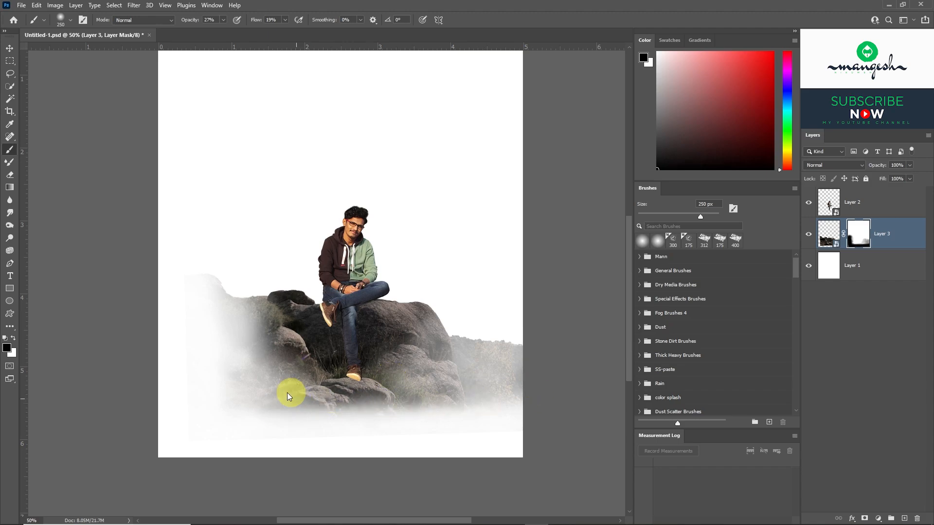
Turn the rock layer black and white with Hue/Saturation by setting Saturation to -100.
key("v")
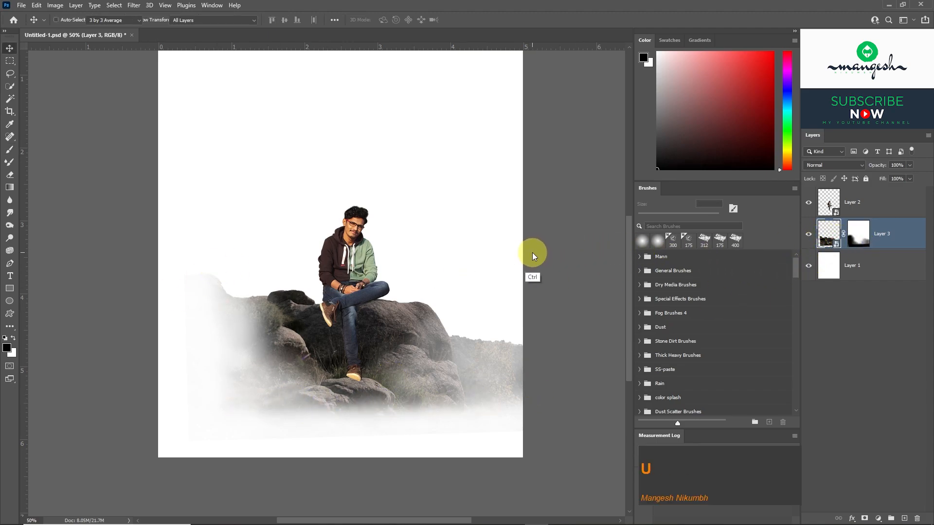
key("ctrl+u")
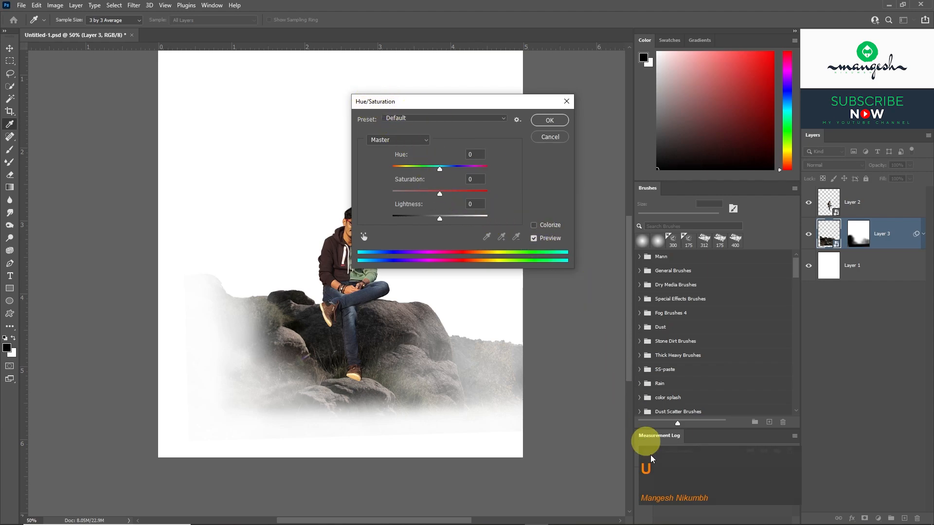
left_click_drag(440, 195, 382, 196)
left_click(549, 121)
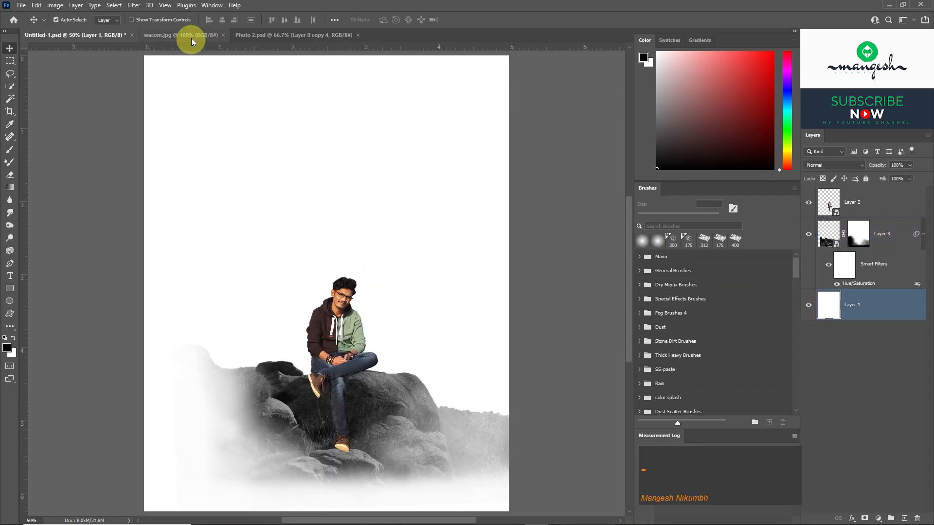
Select the stylus in wacom.jpg with Select Subject and bring the cut-out into the portrait document.
left_click(190, 37)
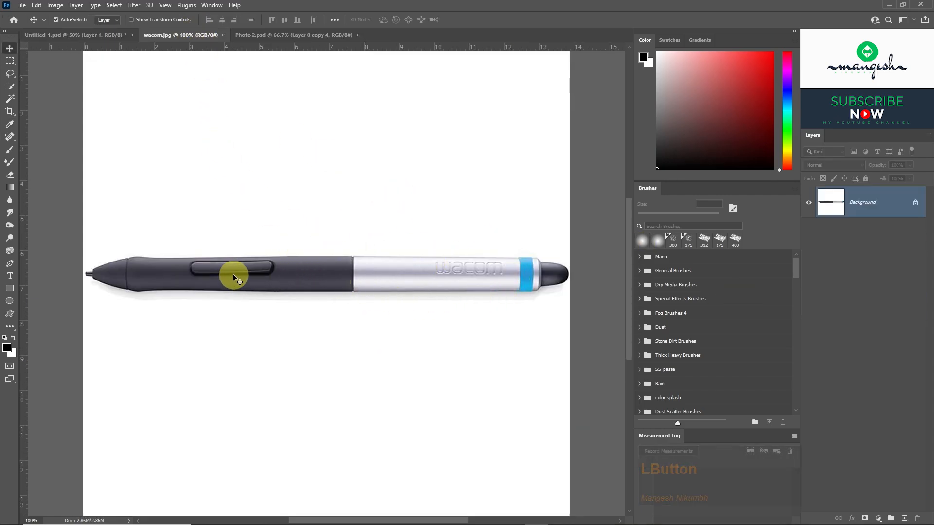
left_click(10, 86)
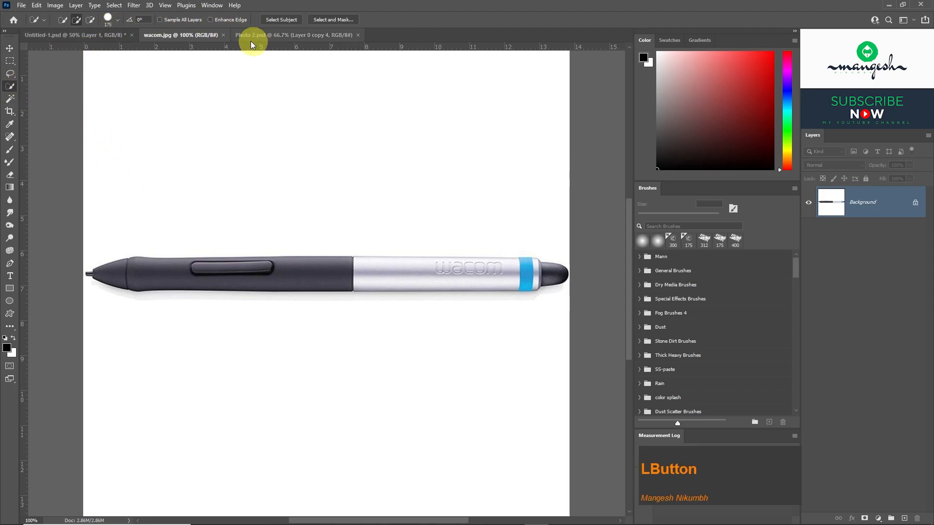
left_click(284, 21)
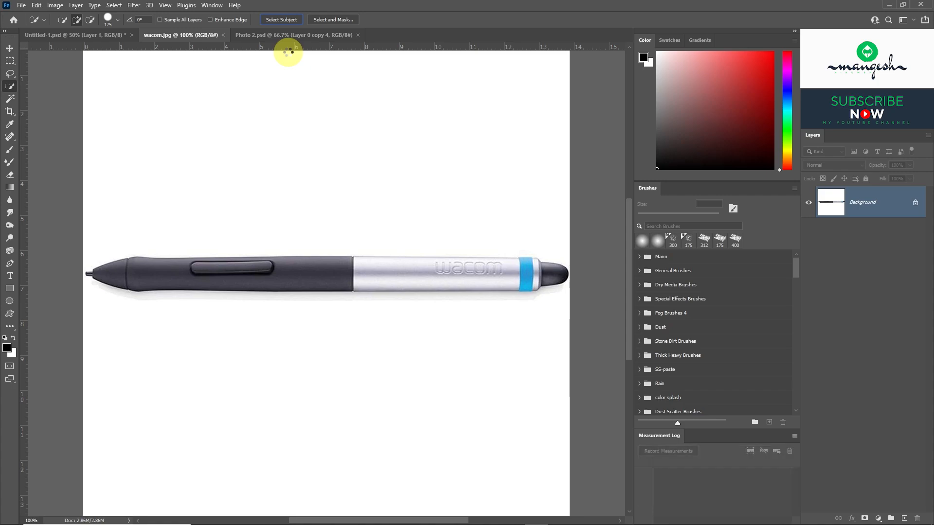
key("v")
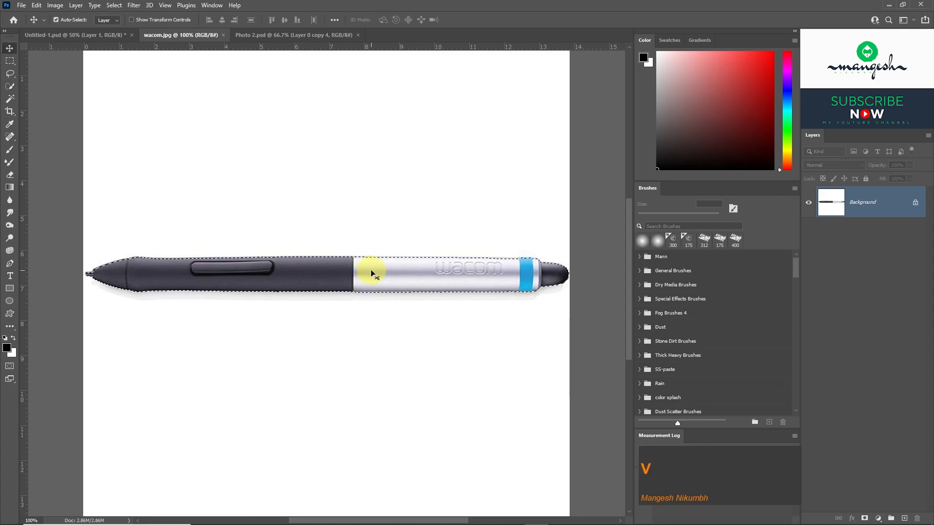
left_click_drag(370, 269, 299, 235)
Rotate the stylus by -90° so it stands upright, and position it behind the seated man.
key("ctrl+t")
left_click_drag(406, 265, 305, 156)
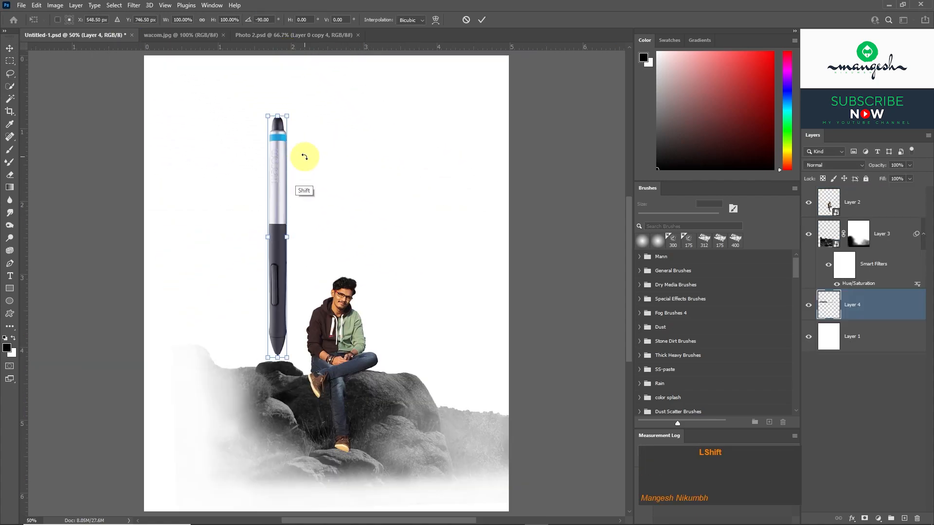
left_click_drag(279, 240, 308, 270)
key("Return")
Enlarge the upright stylus so its tip reaches behind the rocks, and convert its layer to a smart object.
key("ctrl+t")
left_click_drag(315, 144, 335, 101)
key("Return")
right_click(889, 309)
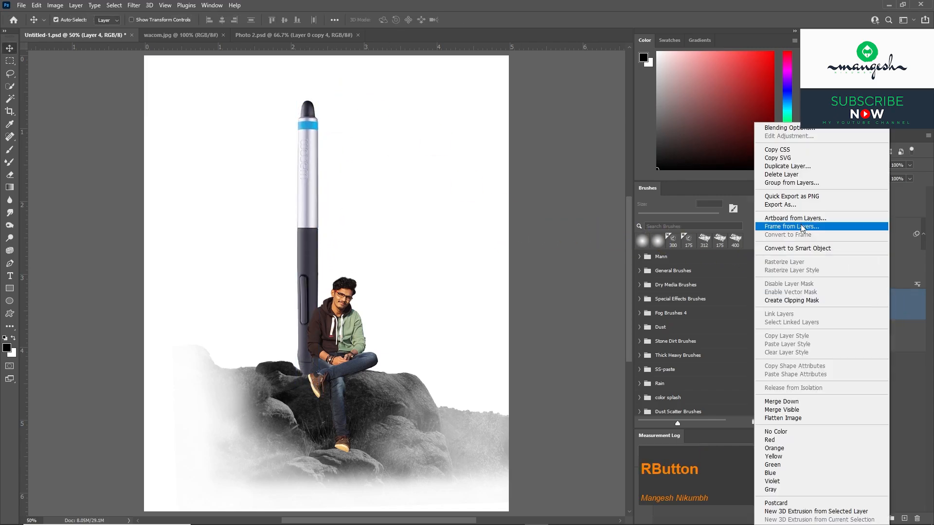
left_click(798, 248)
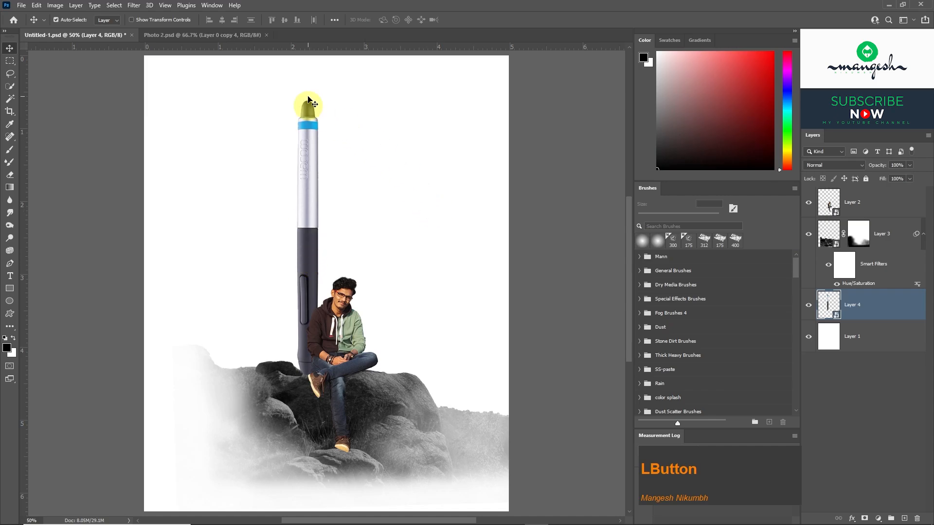
In Photo 2.psd, hide the photo layer with the garden background and bring the cut-out standing man into the portrait document.
left_click(223, 35)
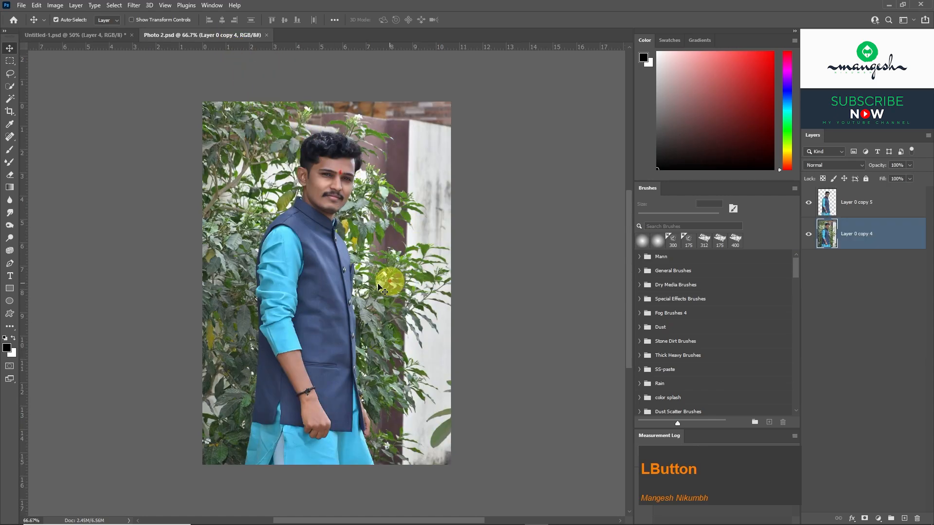
left_click(808, 236)
left_click(808, 236)
left_click(808, 236)
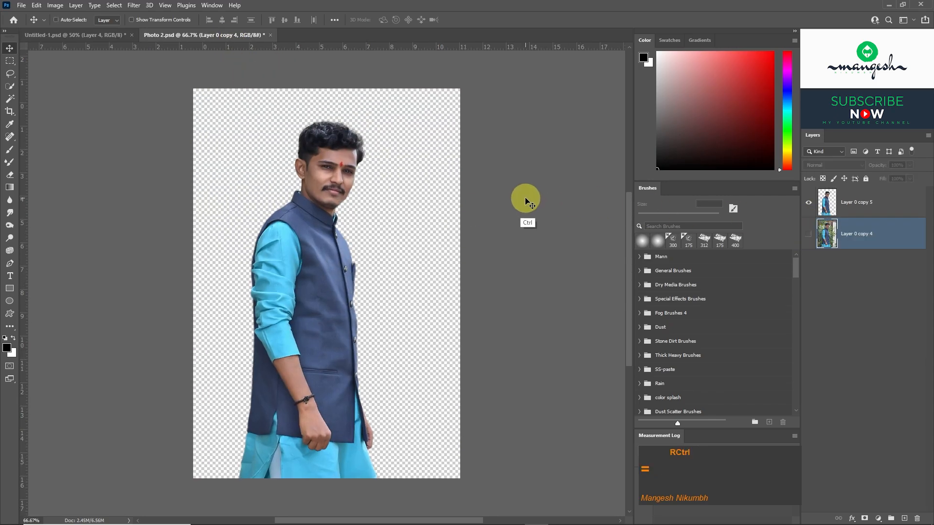
key("ctrl+1")
left_click_drag(343, 129, 342, 182)
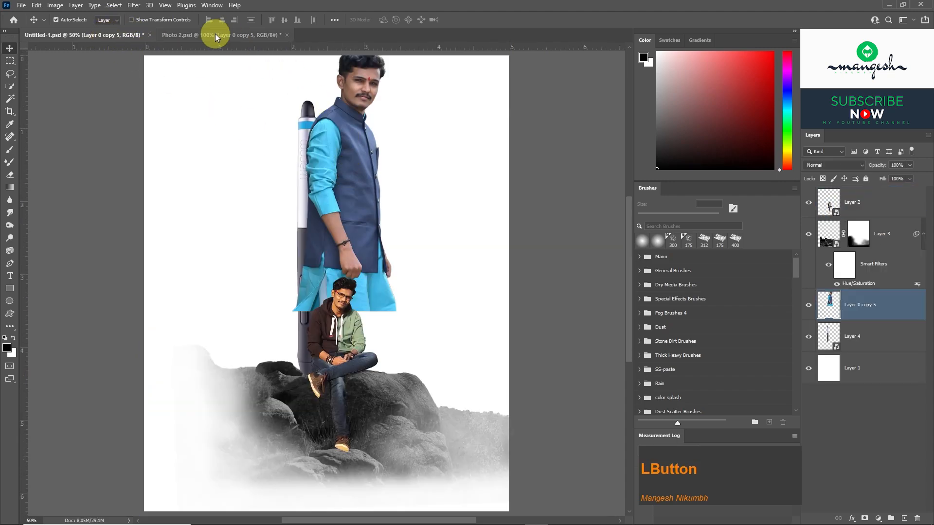
Close the Photo 2.psd document.
left_click(214, 34)
left_click(287, 36)
left_click(475, 200)
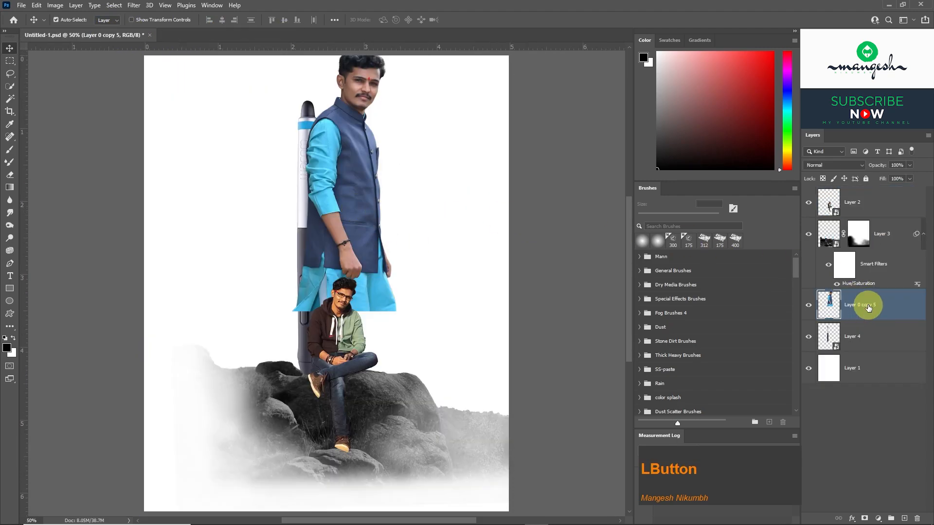
Place the standing man's layer below the stylus layer and shift him down behind the stylus.
left_click_drag(869, 304, 856, 357)
left_click_drag(358, 194, 361, 258)
key("Escape")
key("ctrl+minus")
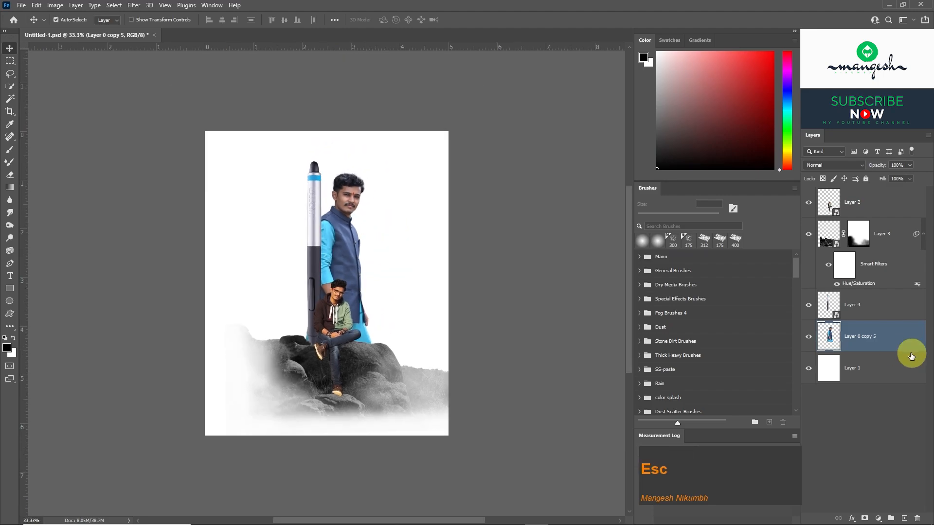
Convert the standing man's layer to a smart object and enlarge him into a large portrait behind the stylus and rocks.
right_click(900, 339)
left_click(817, 248)
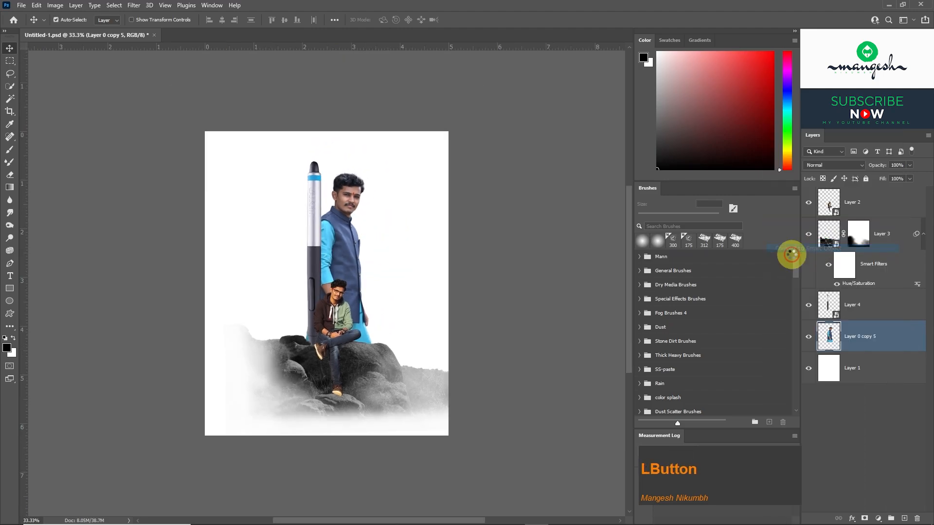
key("ctrl+t")
left_click_drag(380, 262, 434, 251)
left_click_drag(363, 235, 362, 321)
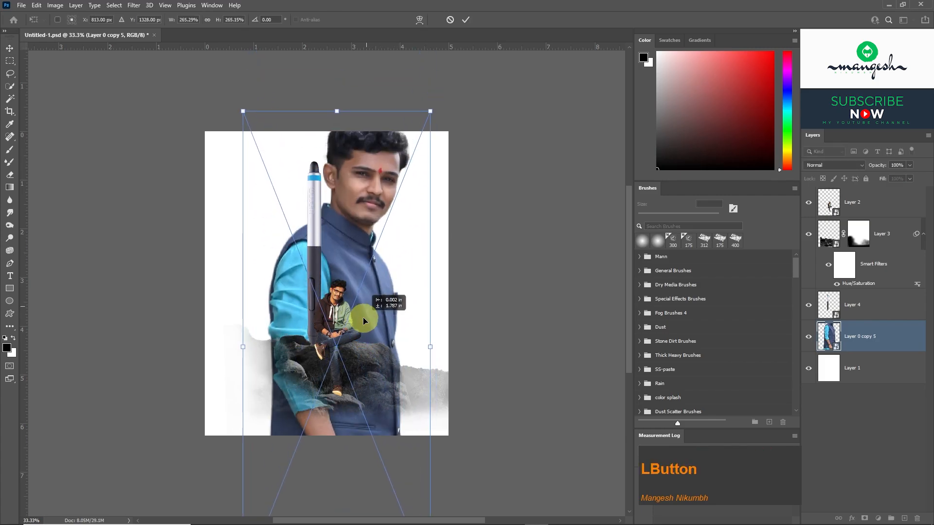
left_click_drag(431, 350, 413, 350)
left_click_drag(364, 325, 354, 313)
key("ctrl+plus")
mouse_move(364, 266)
left_mouse_down()
mouse_move(355, 256)
mouse_move(354, 277)
left_mouse_up()
left_click_drag(435, 375, 422, 375)
left_click_drag(350, 321, 349, 305)
key("KP_Enter")
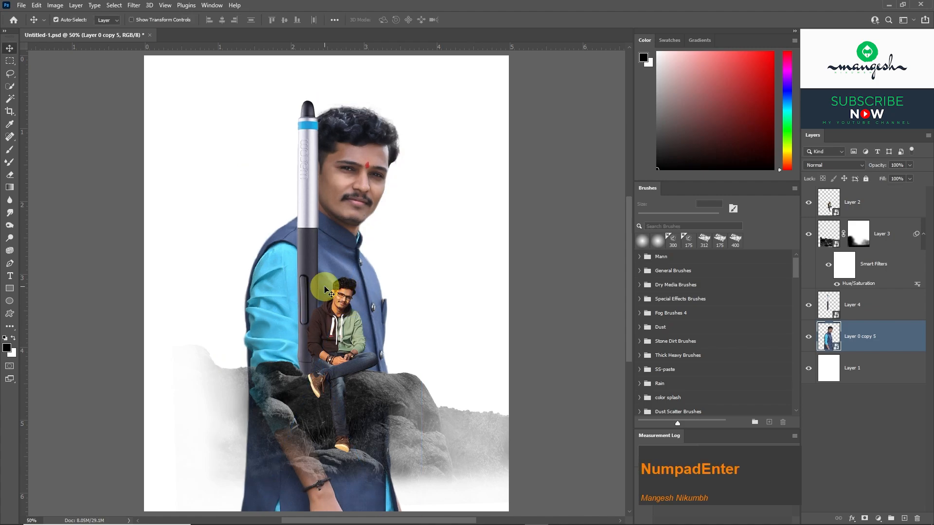
Add a mask to the large portrait and fade its lower body upward from the rocks with black-to-transparent linear gradients.
key("ctrl+minus")
left_click(859, 516)
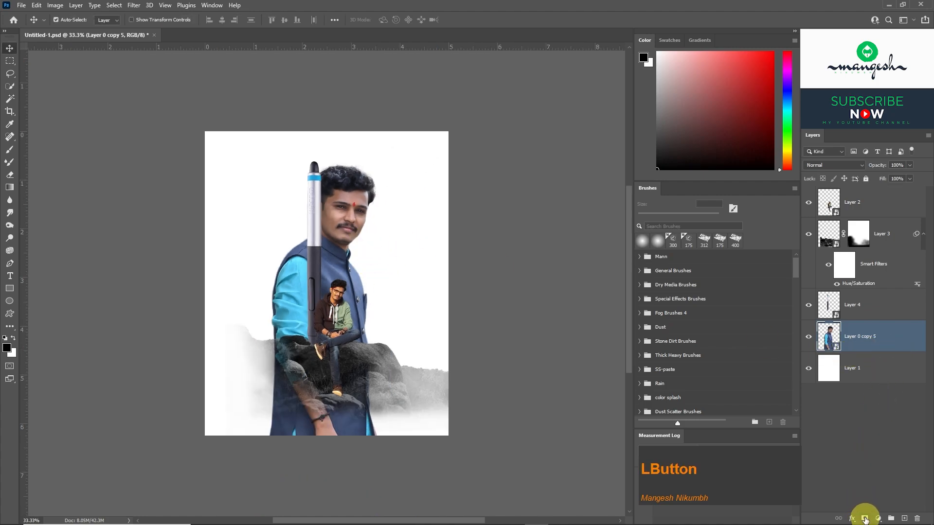
left_click(10, 188)
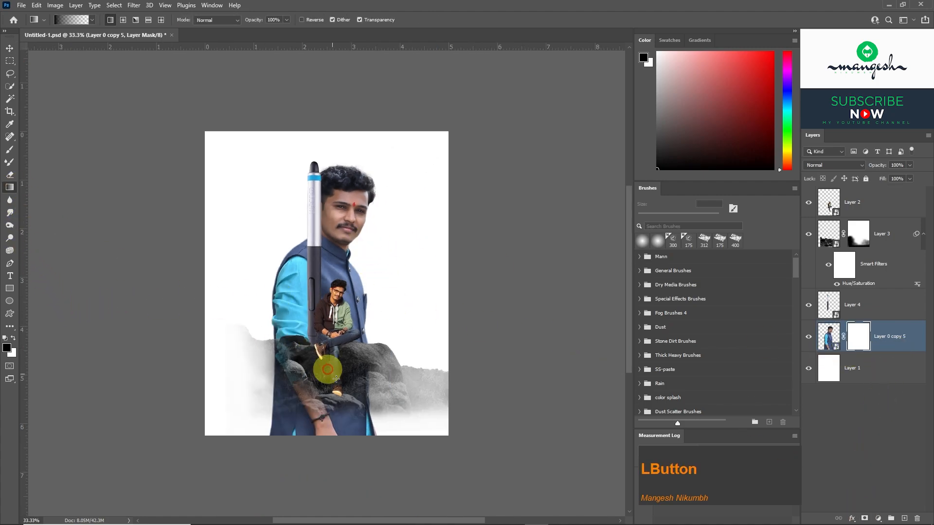
left_click_drag(333, 462, 334, 273)
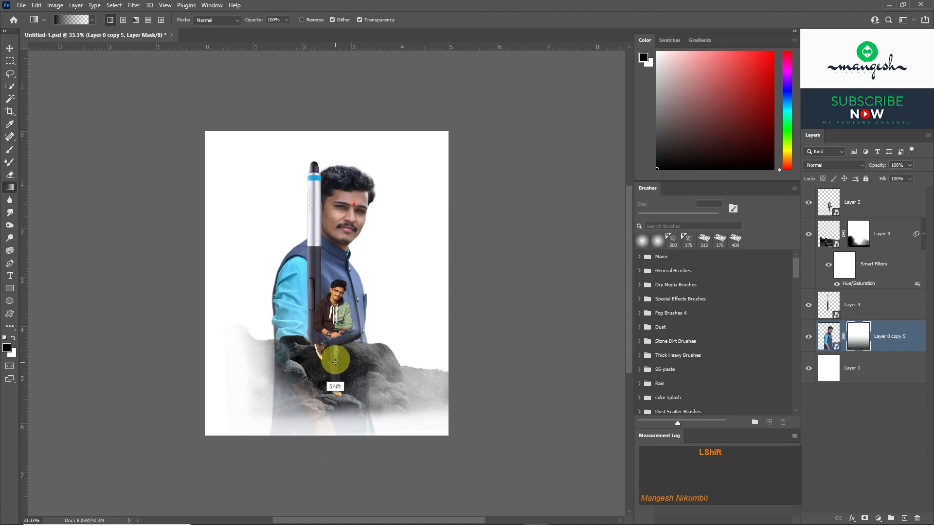
left_click_drag(333, 369, 329, 261)
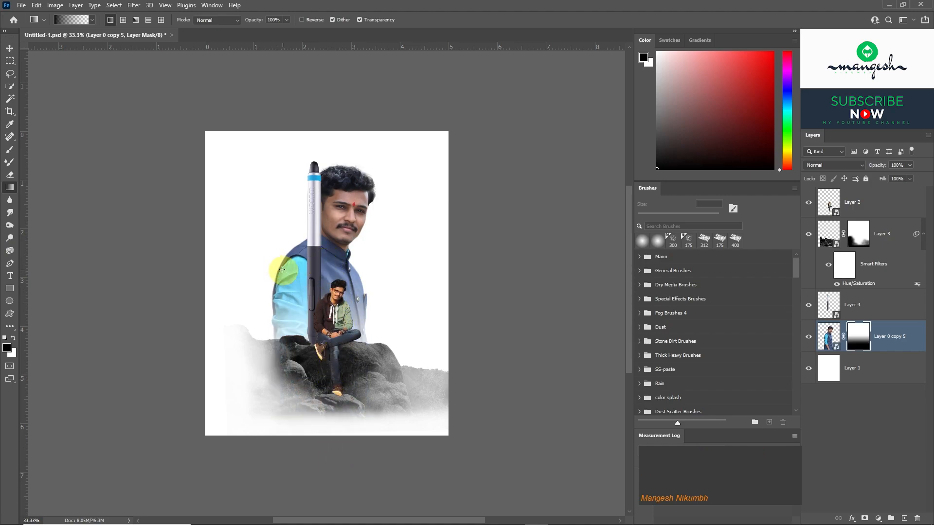
key("ctrl+plus")
left_click_drag(332, 418, 311, 263)
Mask out the part of the large portrait left of the stylus using a rectangular selection, and clear the selection.
left_click(10, 60)
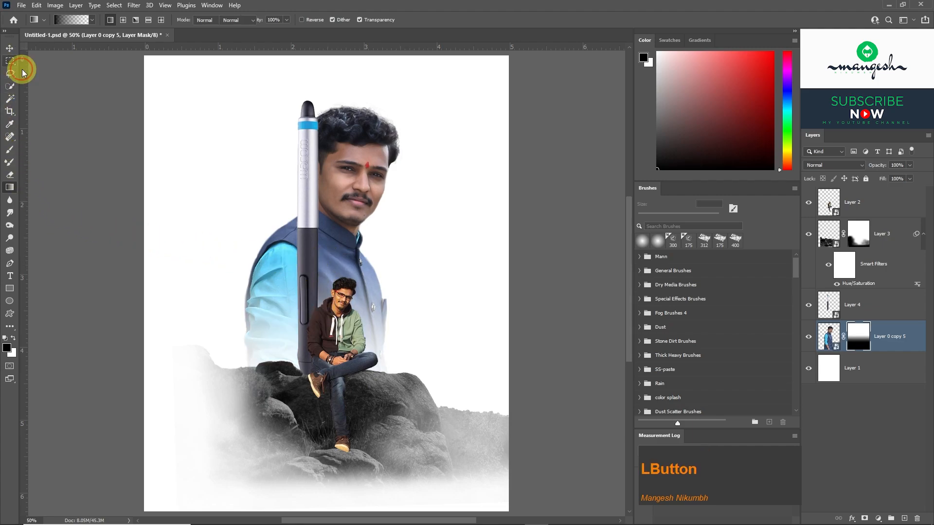
left_click_drag(179, 83, 309, 433)
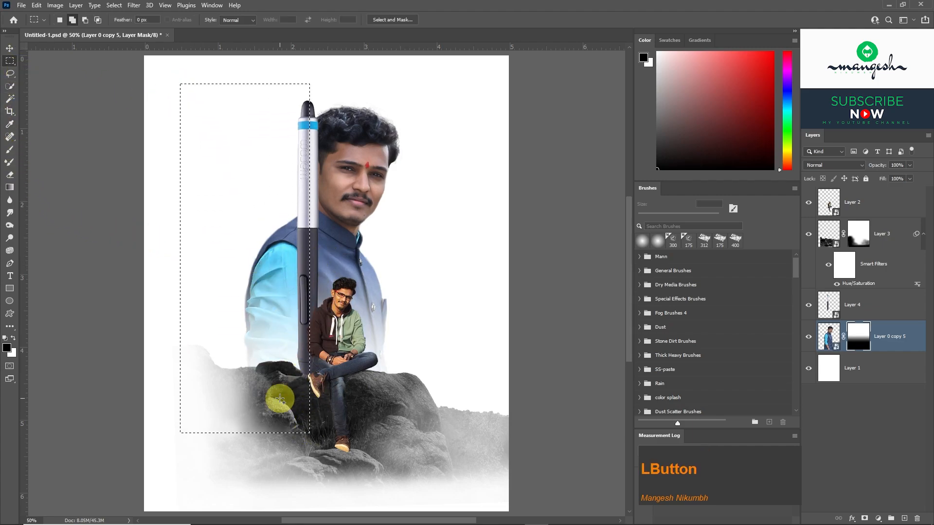
key("BackSpace")
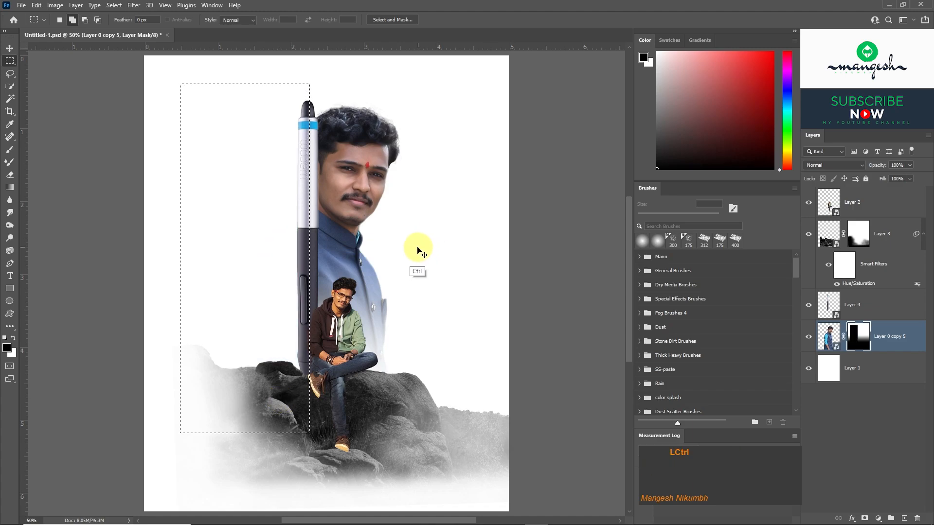
key("v")
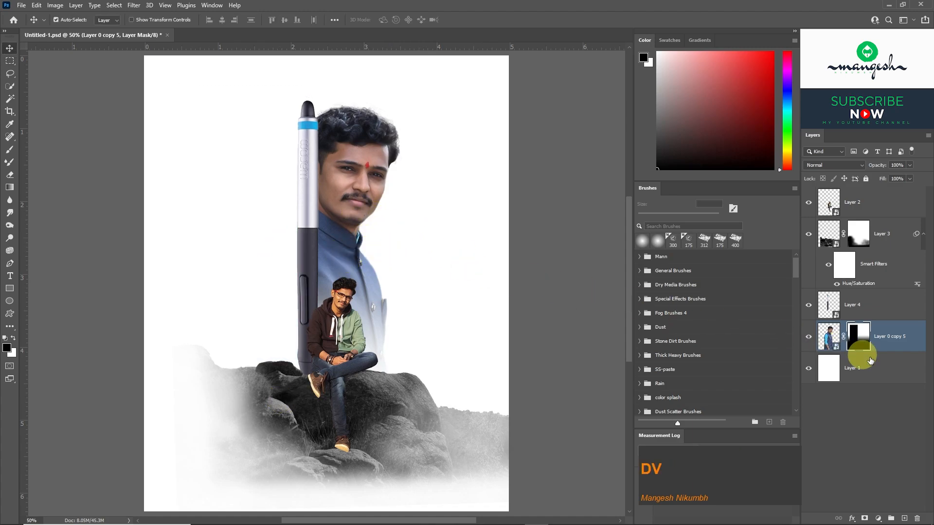
Fill the Layer 1 background with a dark muted blue, sampled from the large portrait's vest and darkened in the color picker.
left_click(852, 367)
key("i")
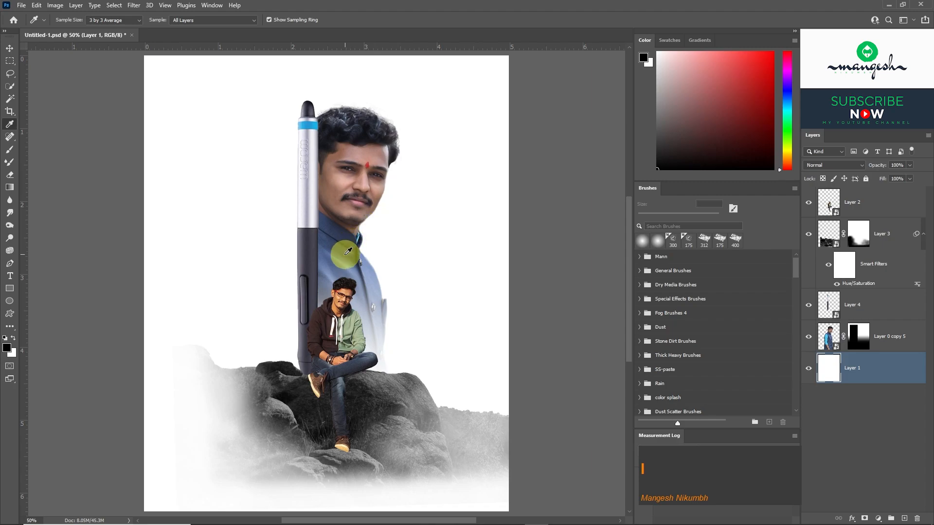
left_click(331, 251)
key("alt+BackSpace")
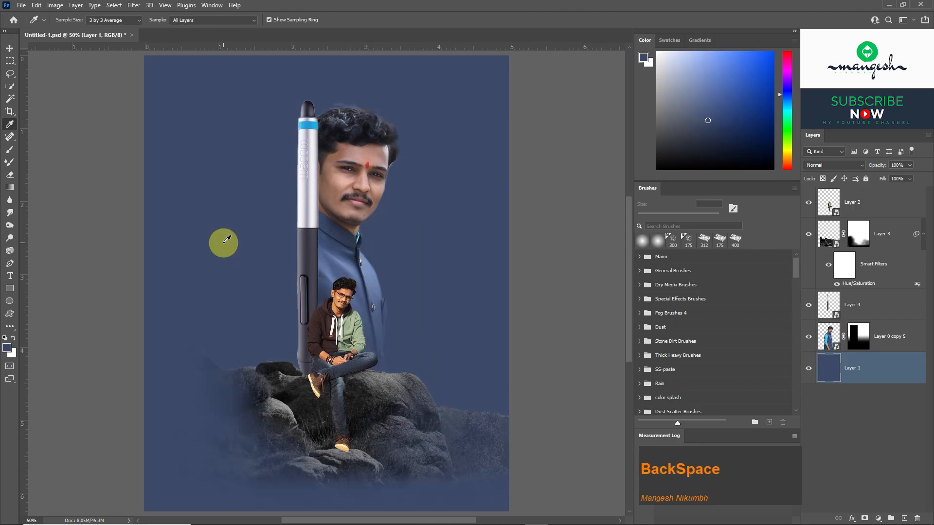
left_click(355, 264)
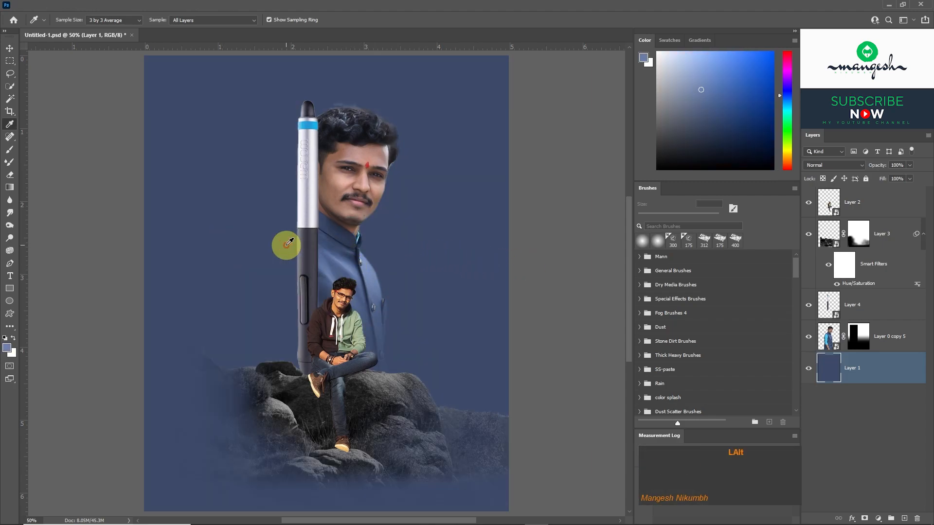
key("alt+BackSpace")
left_click_drag(700, 123, 656, 123)
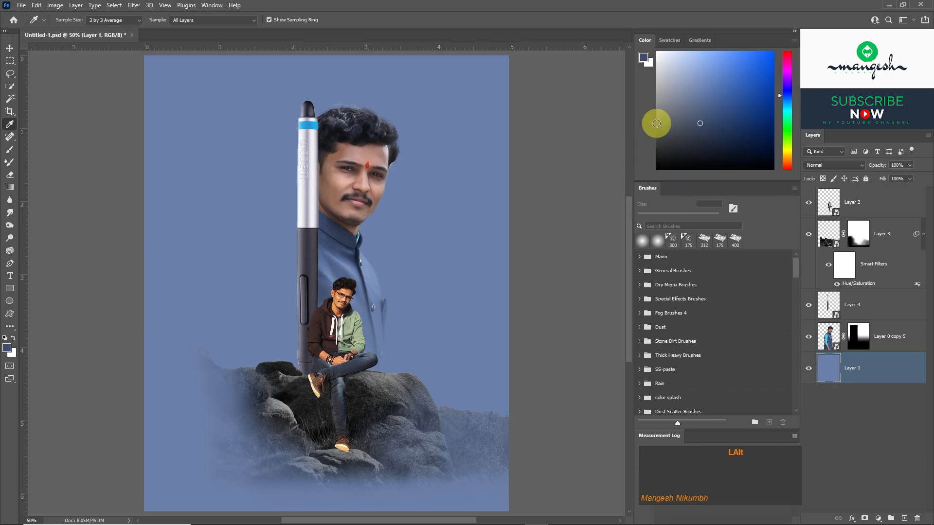
key("alt+BackSpace")
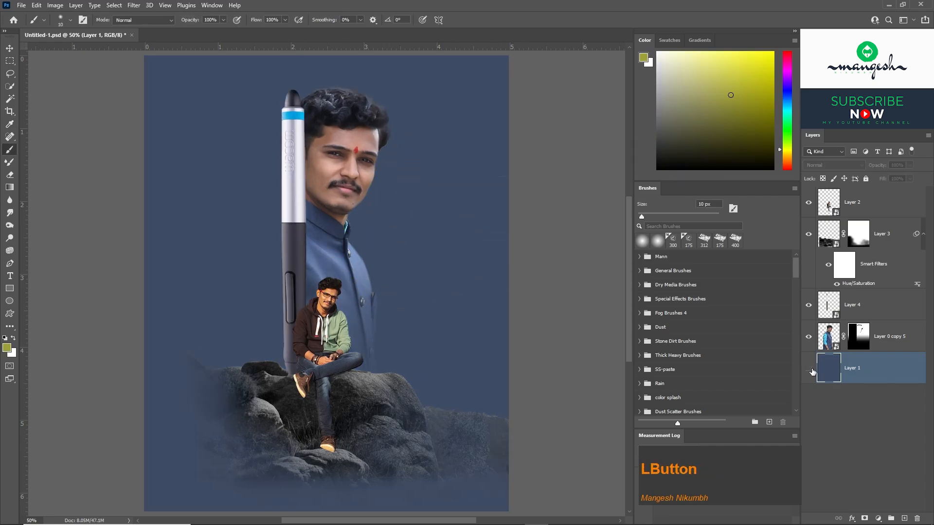
Add a blank layer above the background, and load the pbbymef1 brush from Fog Brushes 4 with the background's blue.
left_click(808, 369)
left_click(904, 518)
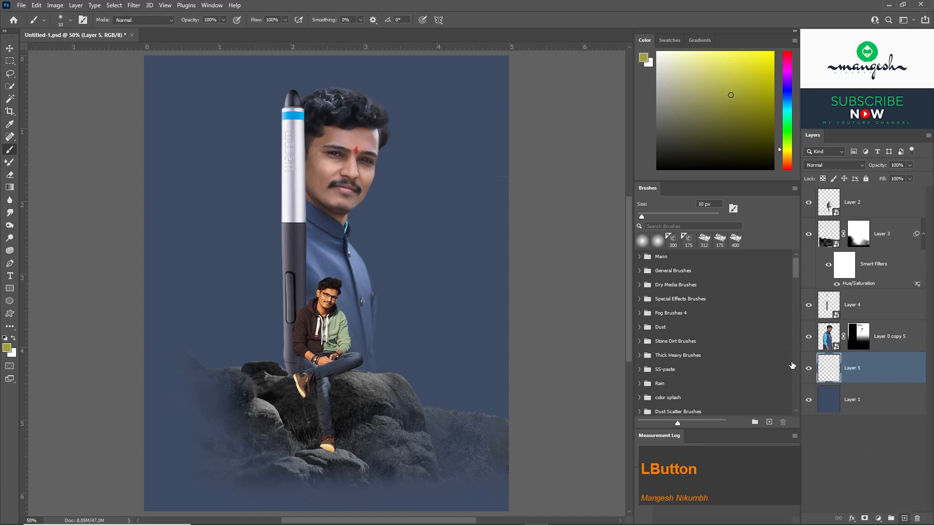
left_click(640, 314)
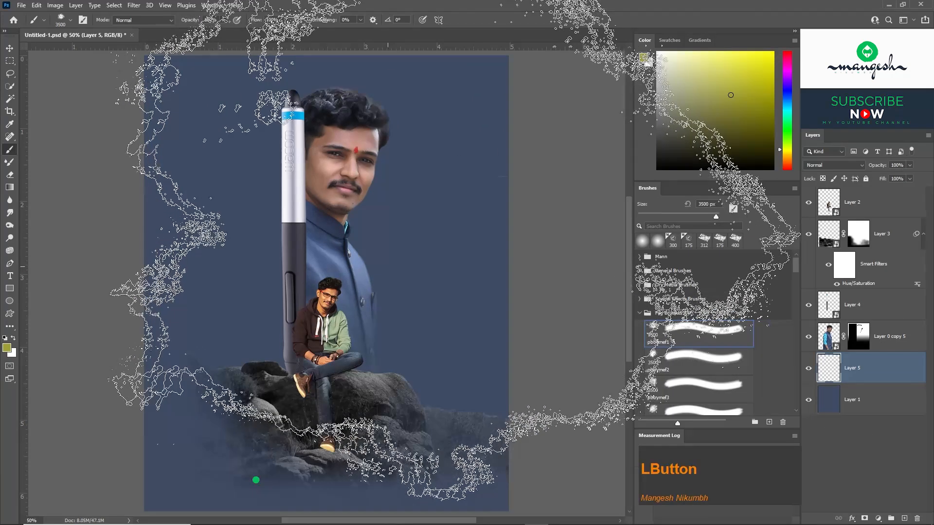
left_click(433, 287, "alt")
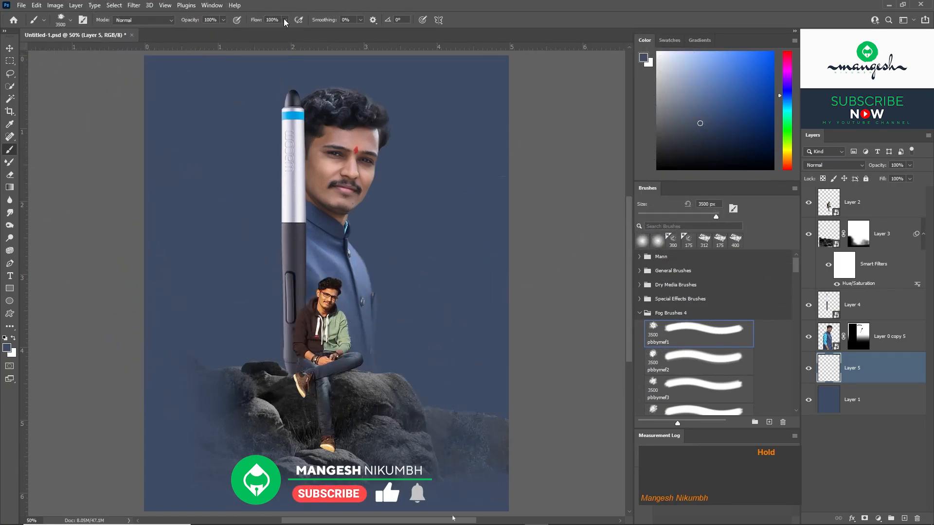
Set the fog brush to 73% opacity and 66% flow.
left_click(285, 21)
left_click(224, 20)
left_click(211, 31)
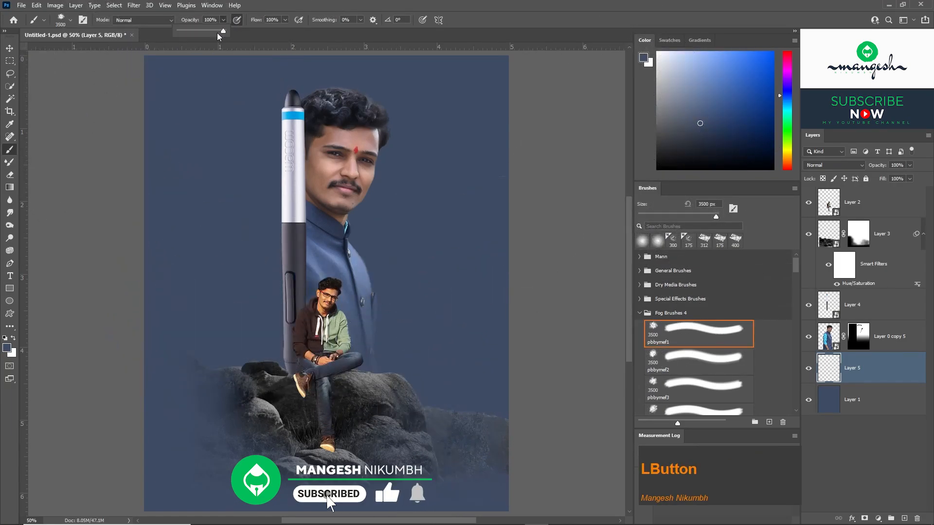
left_click(270, 31)
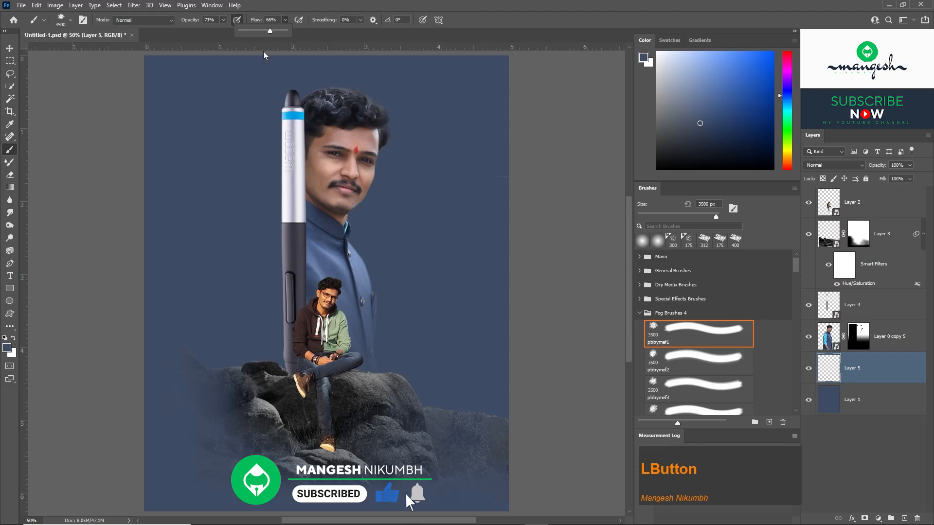
Reduce the fog brush to 1000 px and sample a dark navy from the large portrait's vest as the painting color.
key("bracketleft")
key("bracketleft")
key("bracketleft")
key("bracketleft")
key("bracketleft")
key("bracketleft")
key("bracketleft")
key("bracketleft")
key("bracketleft")
key("bracketleft")
key("bracketleft")
key("bracketleft")
key("bracketleft")
key("bracketleft")
key("bracketleft")
key("bracketleft")
key("bracketleft")
key("bracketleft")
key("bracketleft")
key("bracketleft")
key("bracketleft")
key("bracketleft")
key("bracketleft")
key("bracketleft")
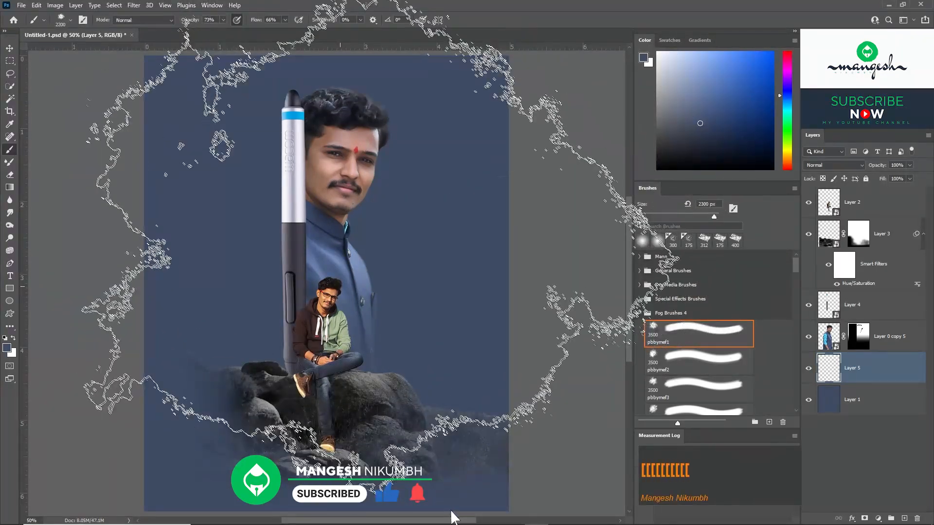
left_click(342, 244, "alt")
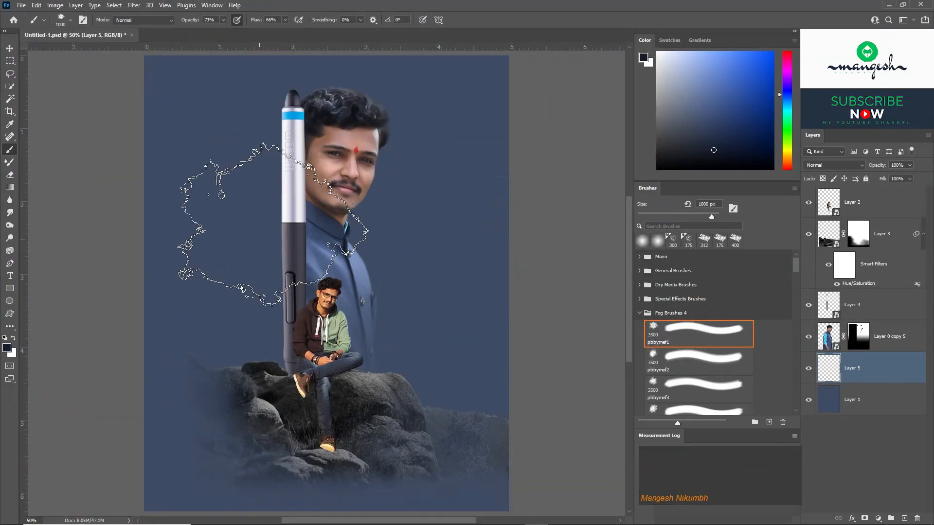
Fill the Layer 1 background with the dark navy foreground color.
key("alt+BackSpace")
key("ctrl+z")
left_click(869, 411)
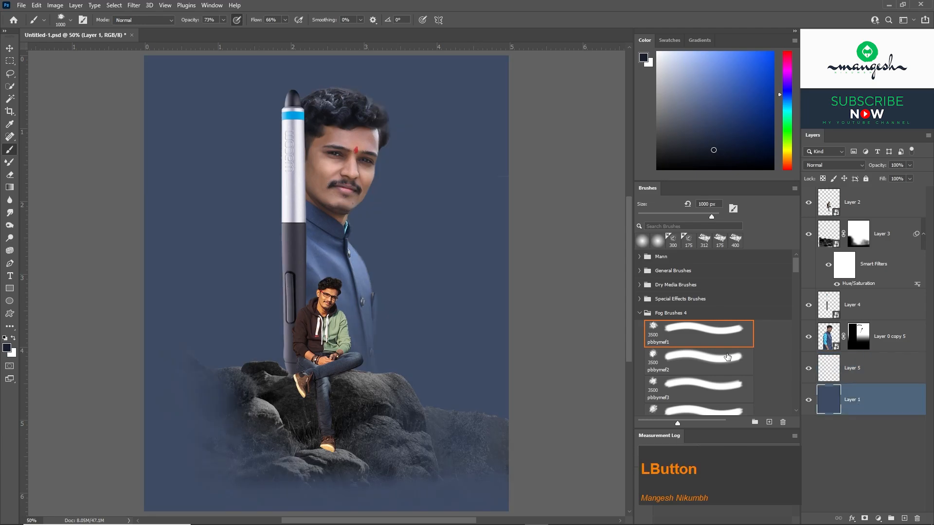
key("alt+BackSpace")
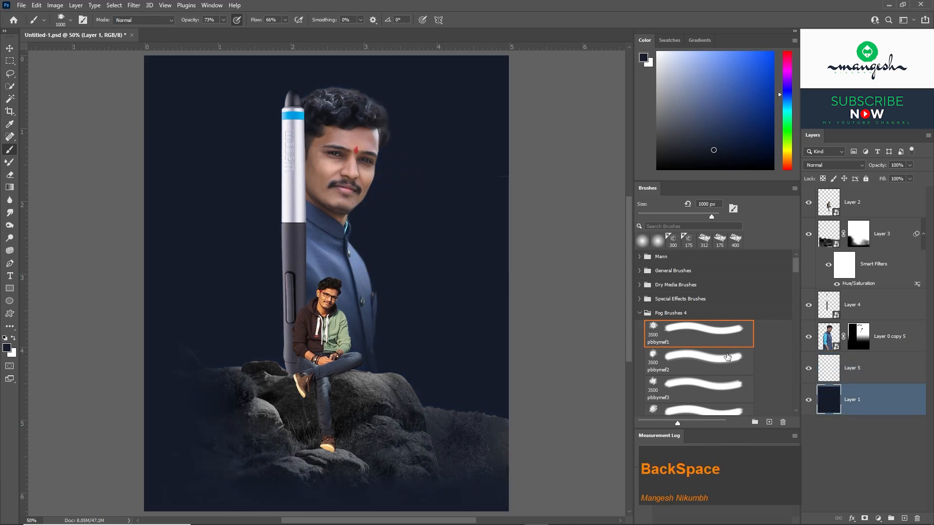
Sample a lighter blue from the portrait's vest and paint fog behind the portrait and stylus, enlarging the brush to 2100 px.
left_click(358, 268, "alt")
key("]")
key("]")
key("]")
key("]")
key("]")
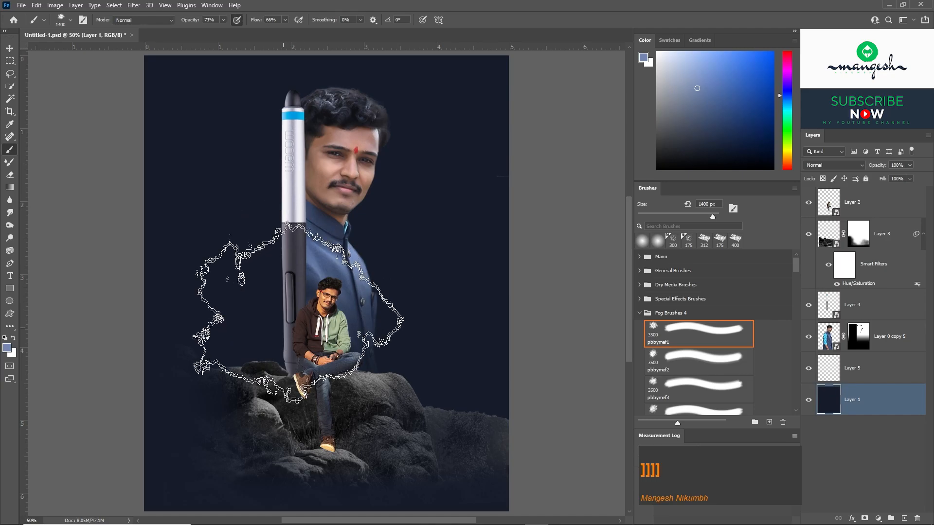
left_click(293, 325)
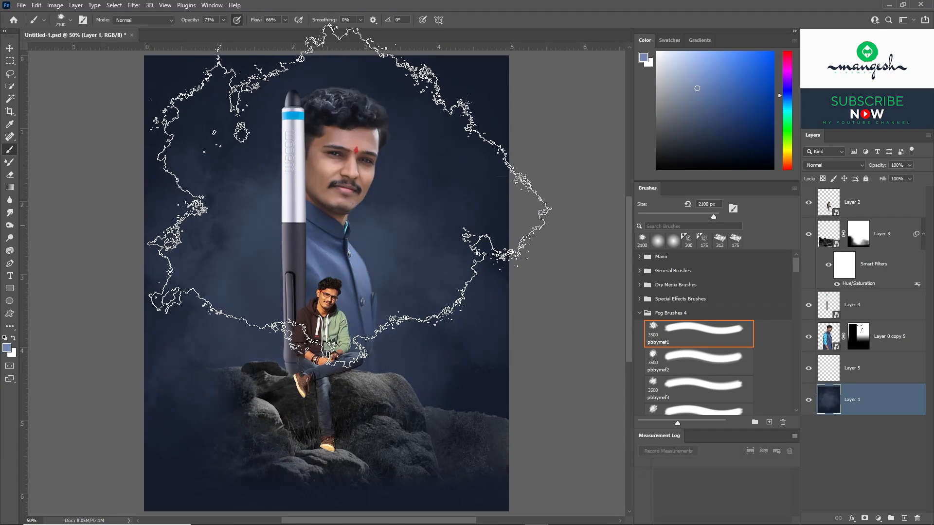
left_click(307, 211)
Reduce the fog brush to 1300 px and paint sampled dark navy fog over the background beside the portrait and above the rocks.
key("[")
key("[")
key("[")
key("[")
key("[")
key("[")
key("[")
key("[")
key("[")
key("[")
key("[")
key("alt")
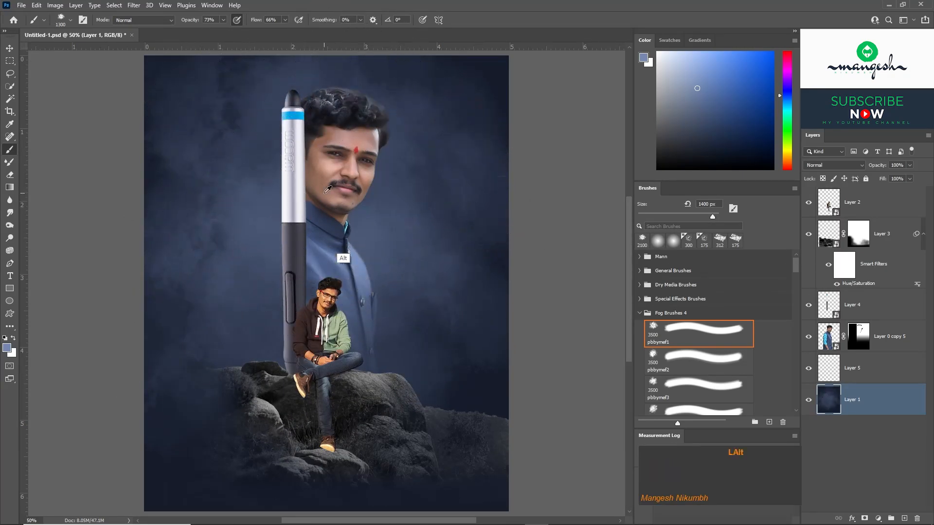
left_click(465, 128)
left_click(472, 276)
left_click(438, 238, "alt")
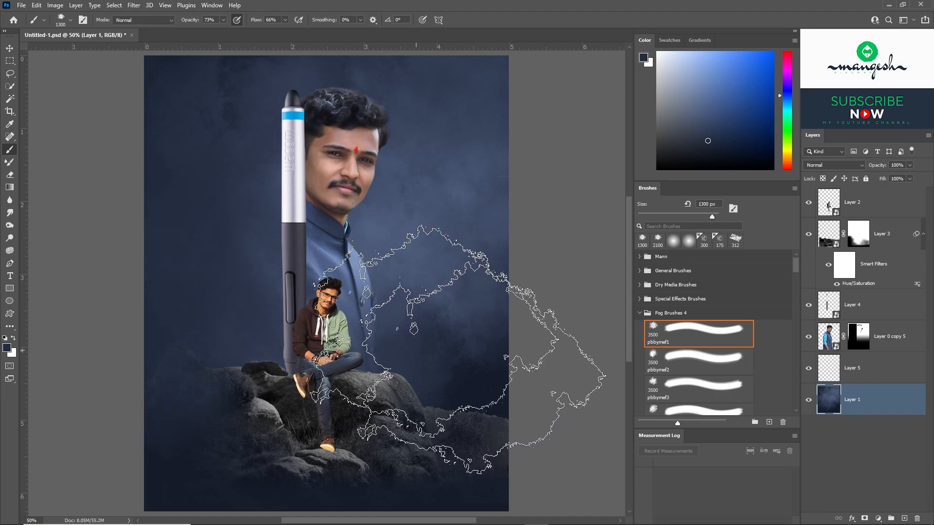
left_click(454, 396, "alt")
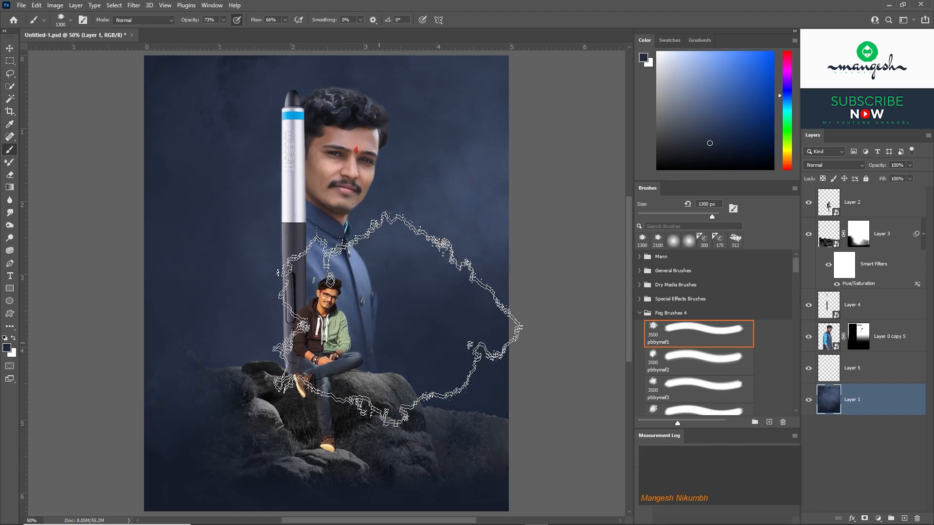
Blend the Layer 1 fog around the portrait and rocks, alternating a picked mid blue with lighter and darker blues sampled from the canvas.
left_click(699, 107)
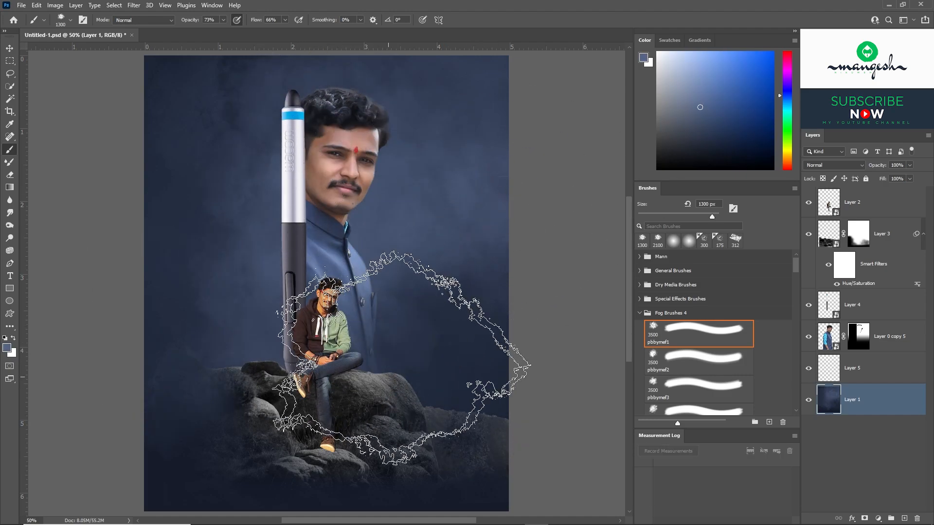
left_click(271, 306, "alt")
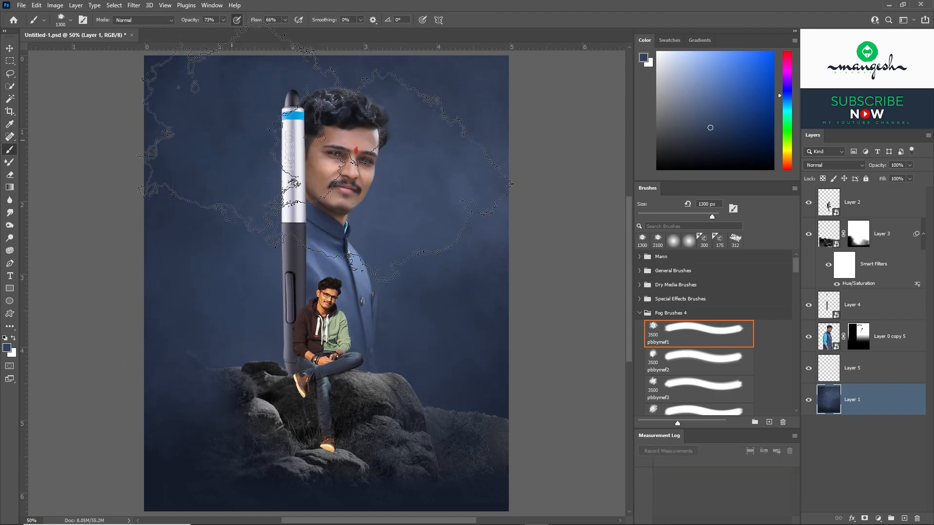
left_click(342, 496, "alt")
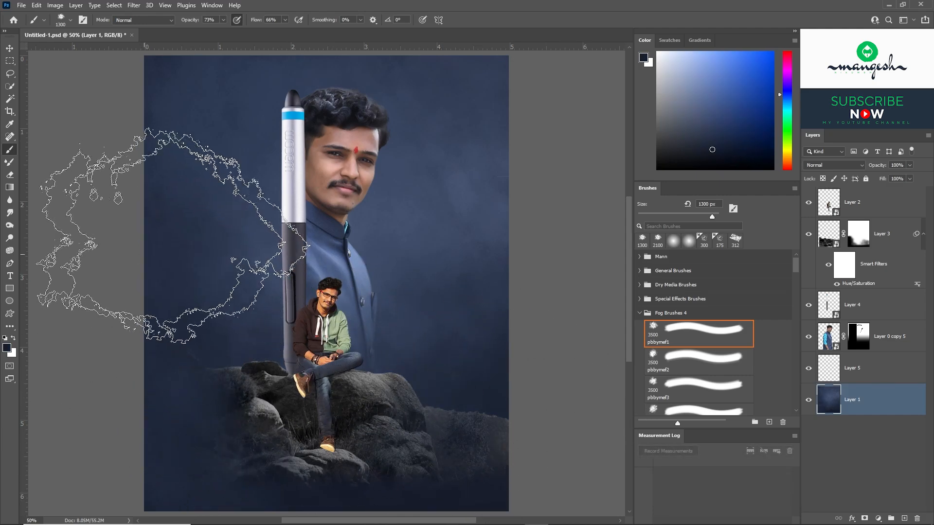
left_click(457, 244, "alt")
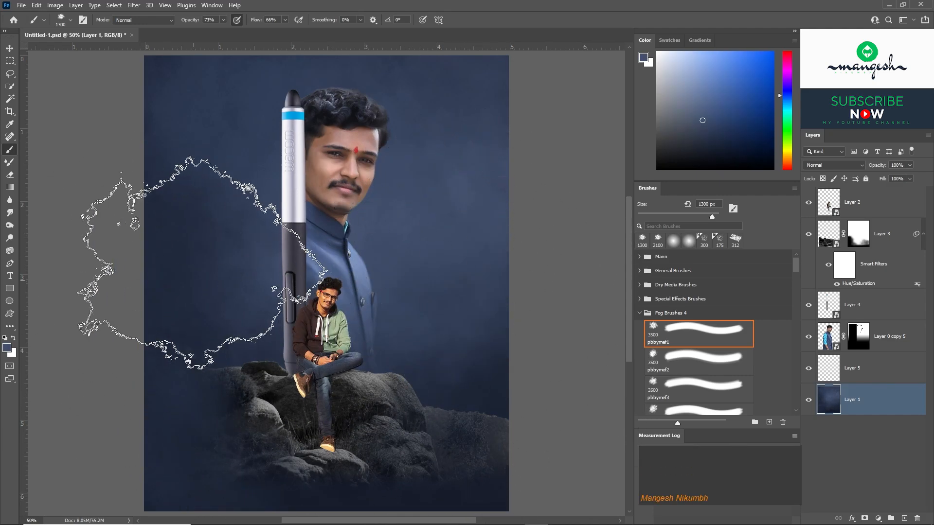
left_click(478, 129)
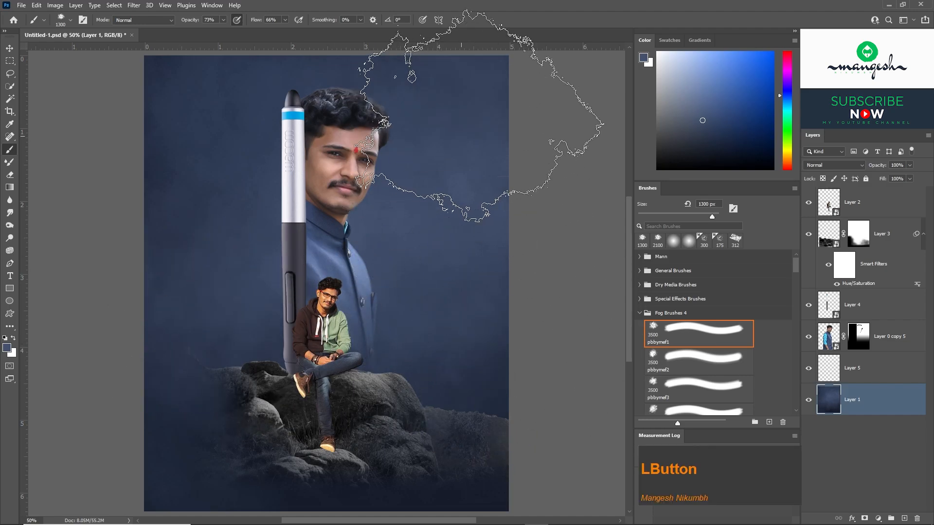
left_click(459, 503, "alt")
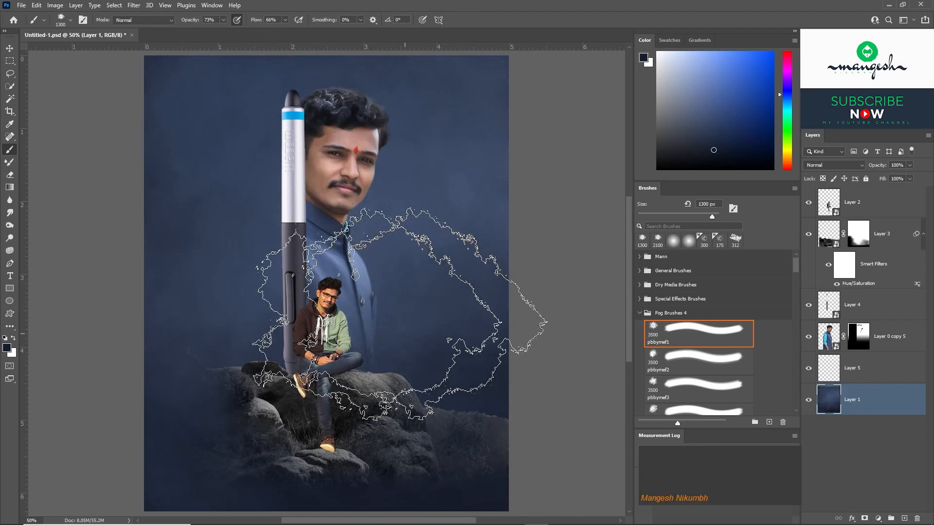
left_click(226, 231, "alt")
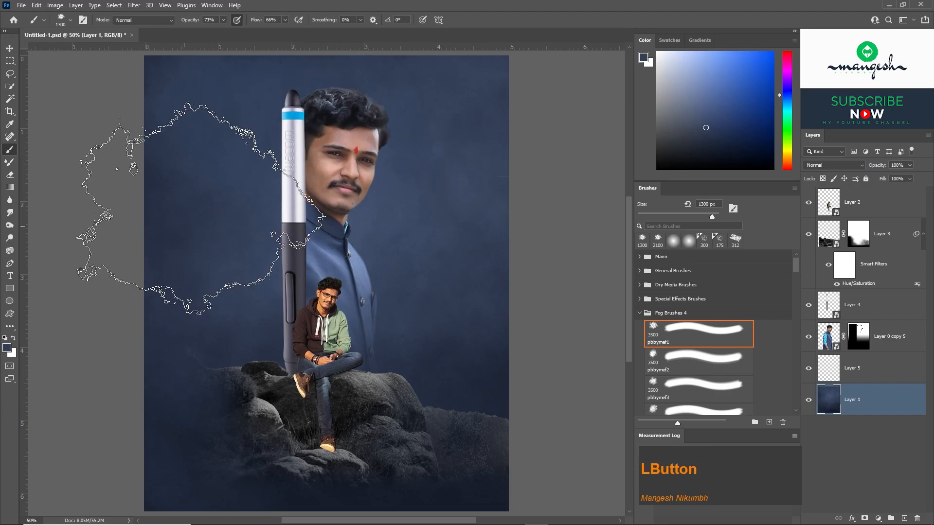
Check the painted background's visibility and delete the empty Layer 5.
key("v")
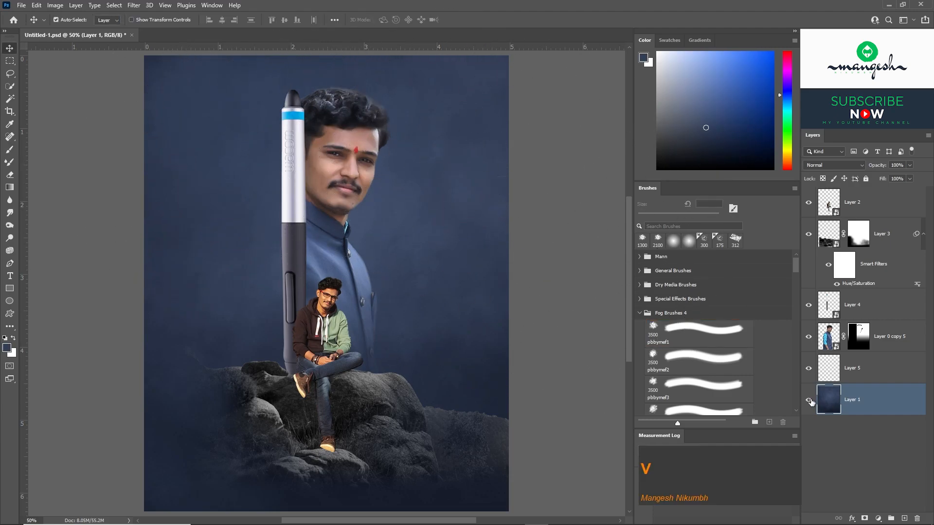
left_click(808, 400)
left_click(851, 375)
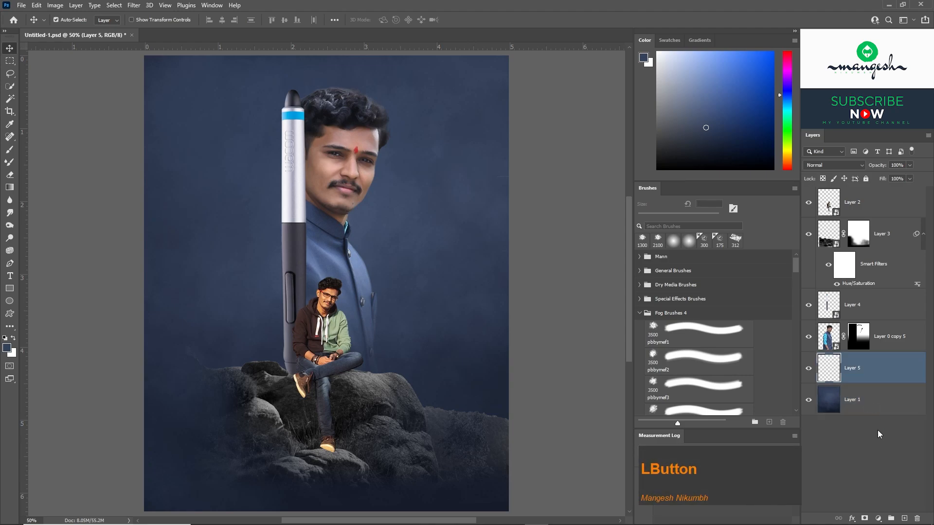
left_click(918, 518)
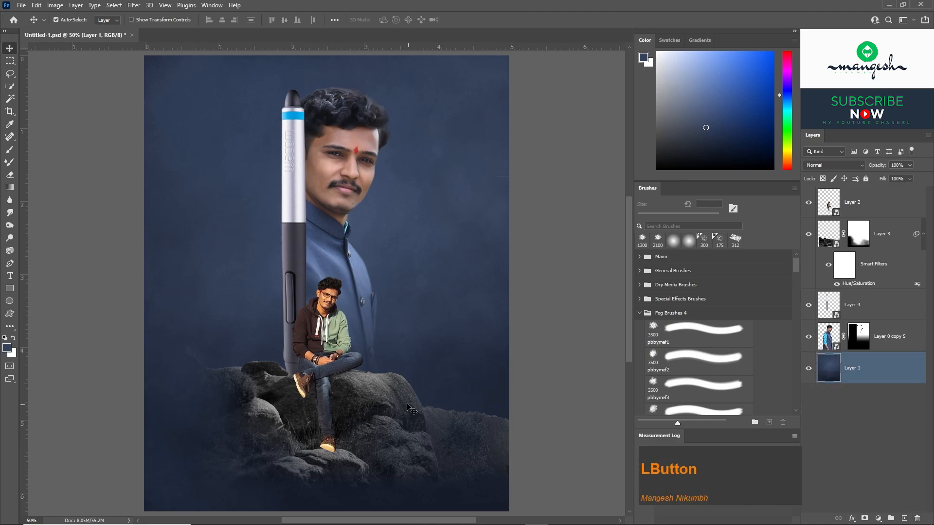
Paint black on the rocks' Layer 3 mask with a soft brush reduced to 500 px to fade the outer rocks.
left_click(394, 396)
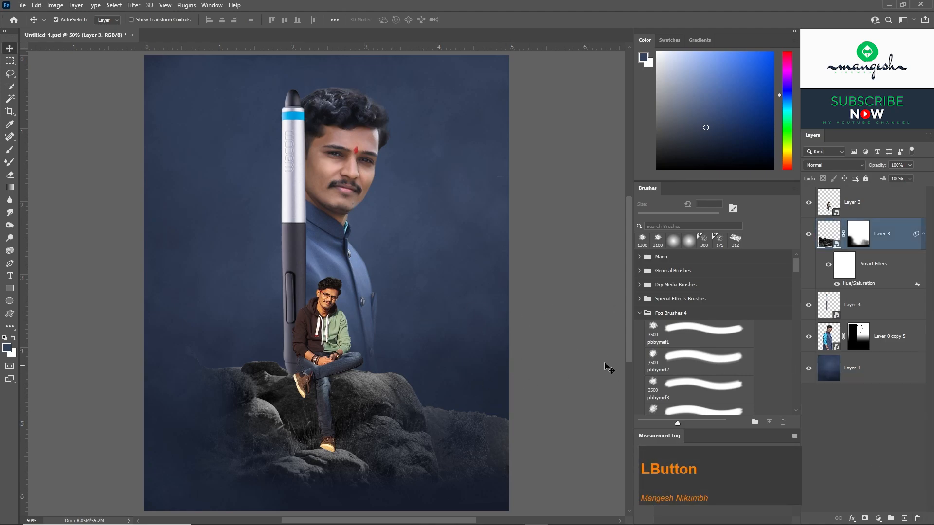
left_click(808, 233)
left_click(858, 234)
key("b")
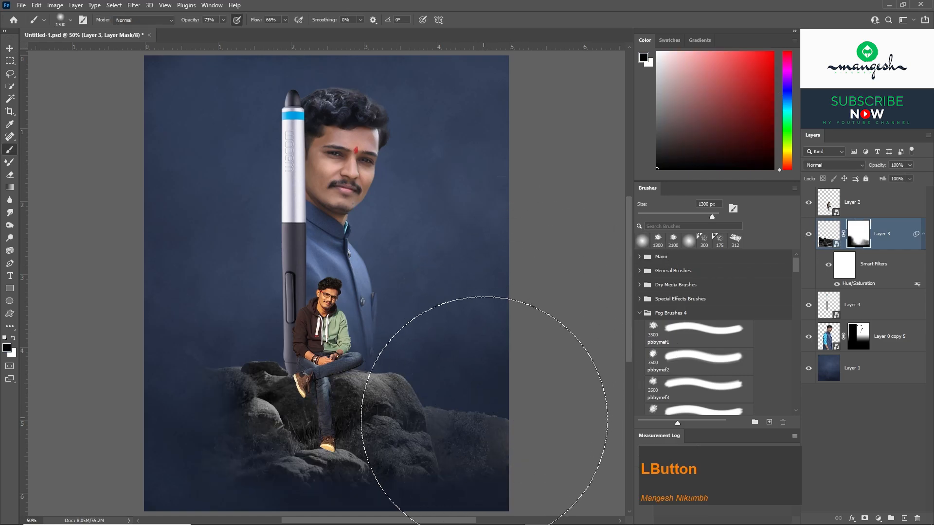
key("bracketleft")
key("bracketleft")
key("bracketleft")
key("bracketleft")
key("bracketleft")
key("bracketleft")
key("bracketleft")
key("bracketleft")
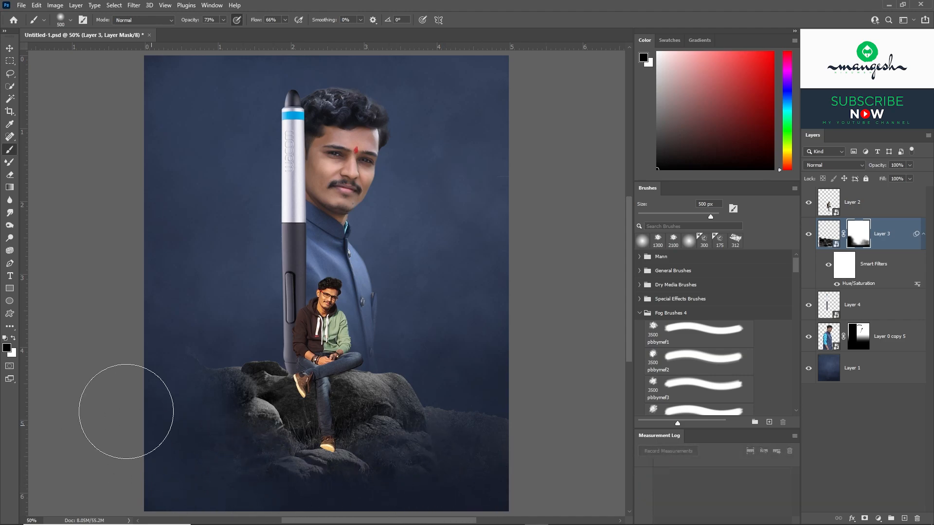
Set the brush to 33% opacity and 27% flow, and fade the lower and outer rocks further, reducing the brush to 300 px.
left_click(223, 20)
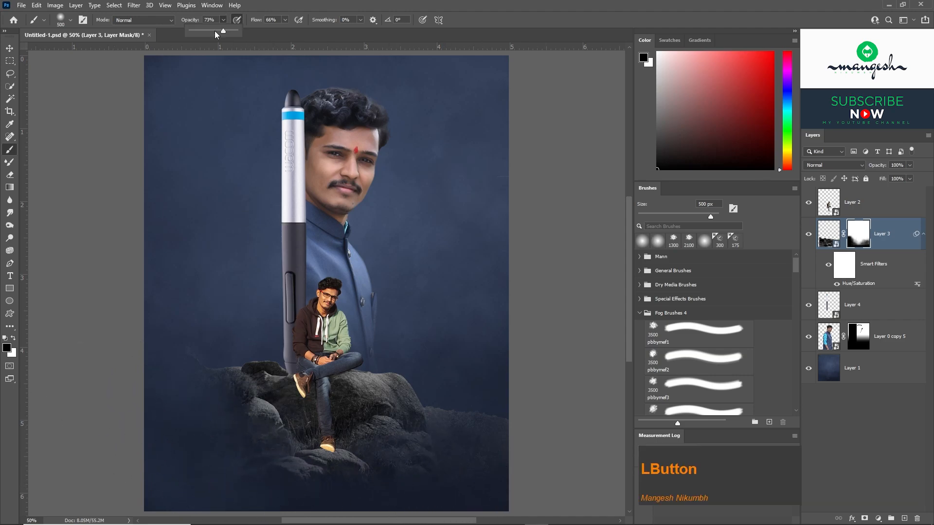
left_click(284, 21)
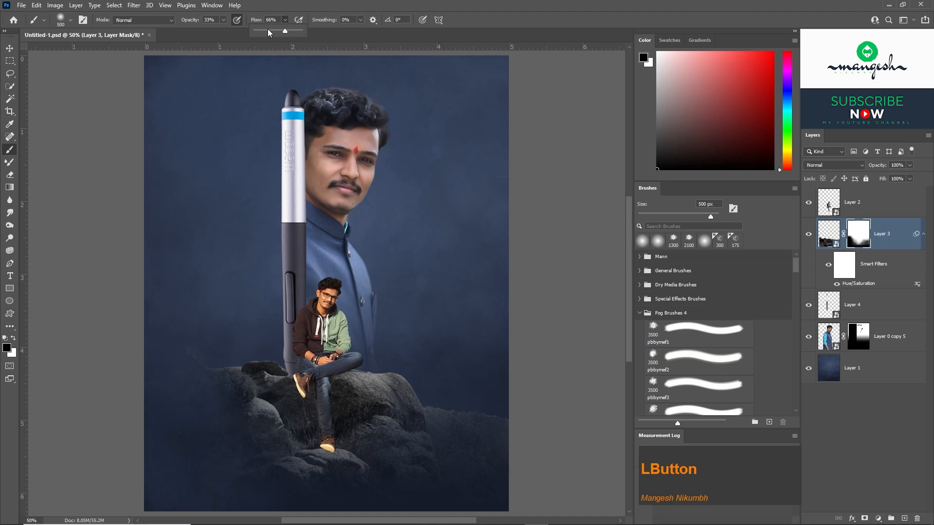
left_click(426, 456)
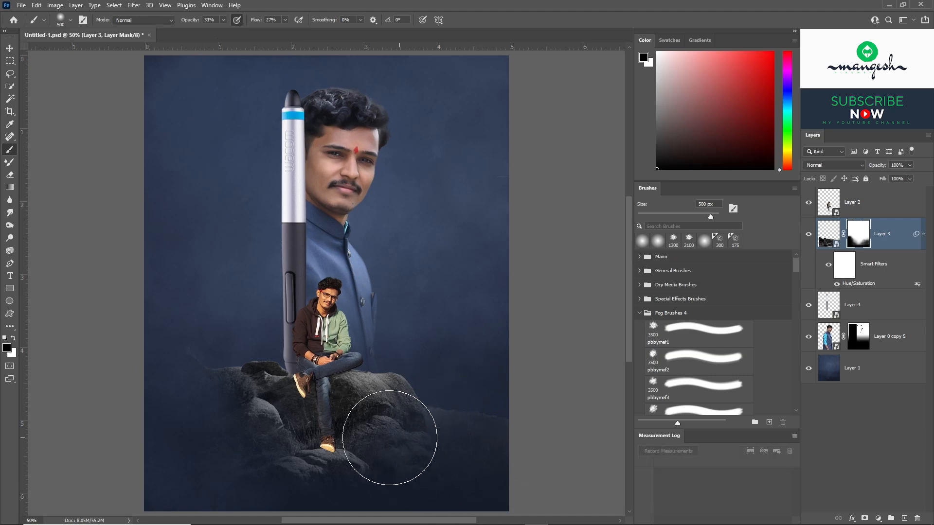
key("bracketleft")
key("bracketleft")
key("bracketleft")
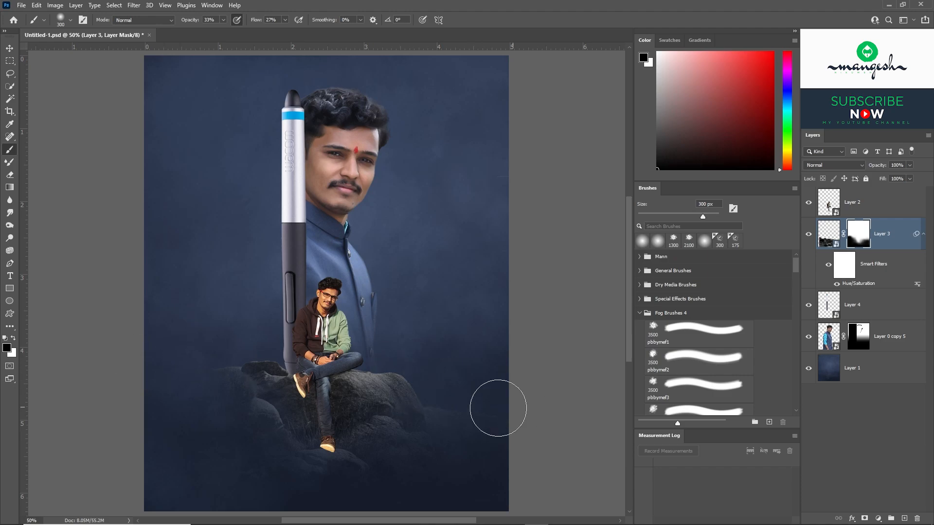
Restore some rock around the seated man's feet by painting white on the Layer 3 mask with a 200 px brush.
left_click(13, 337)
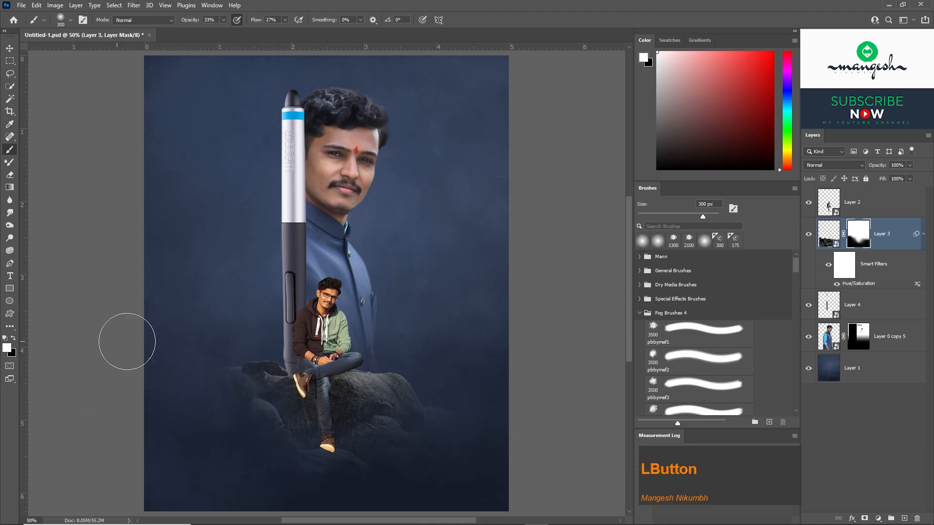
key("bracketleft")
key("bracketleft")
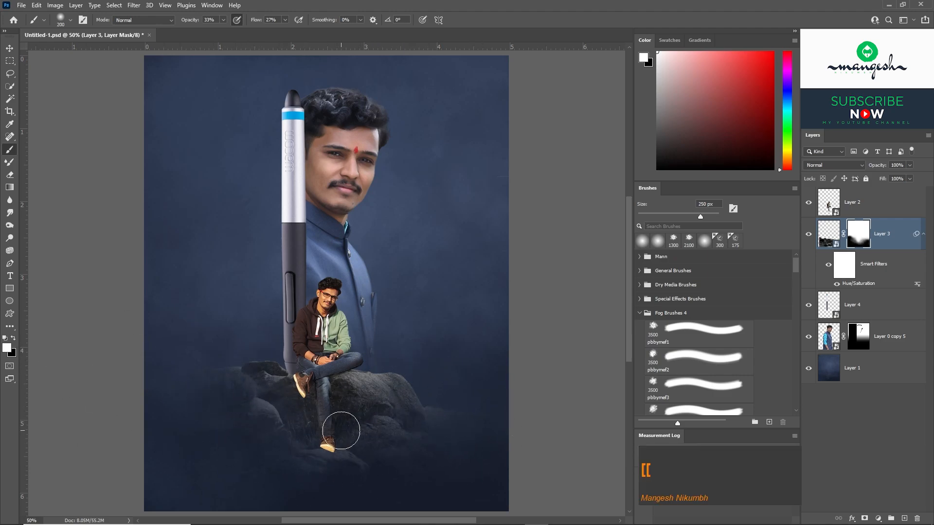
key("v")
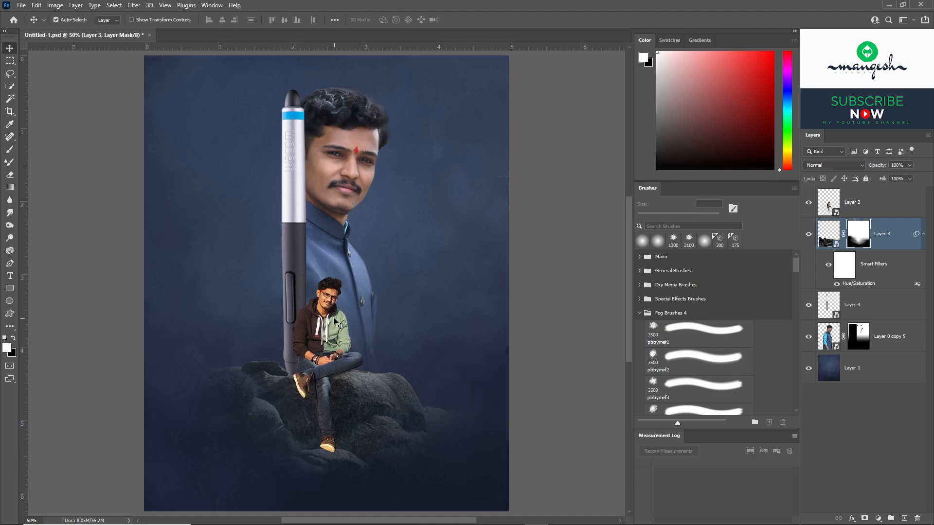
Add a Levels adjustment clipped to the seated man's Layer 2 and lower its white output level to 85.
left_click(367, 316)
left_click(808, 203)
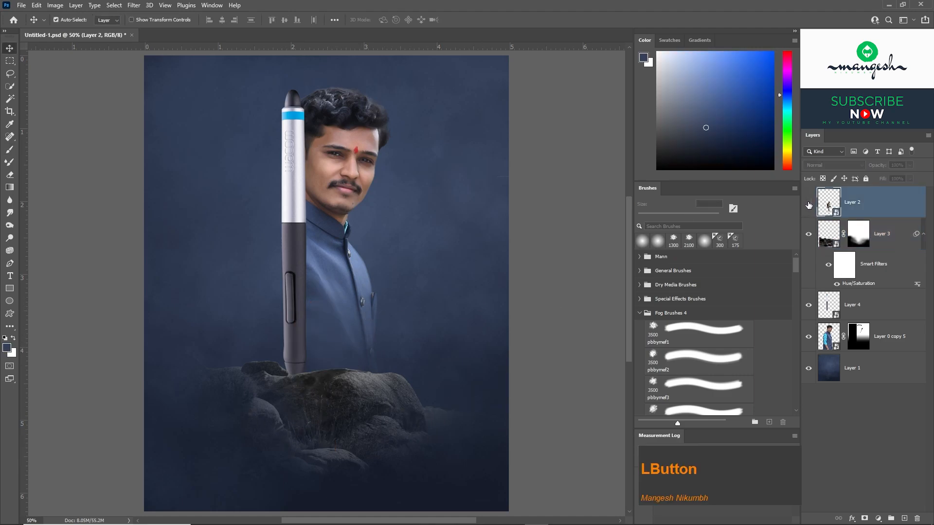
left_click(808, 203)
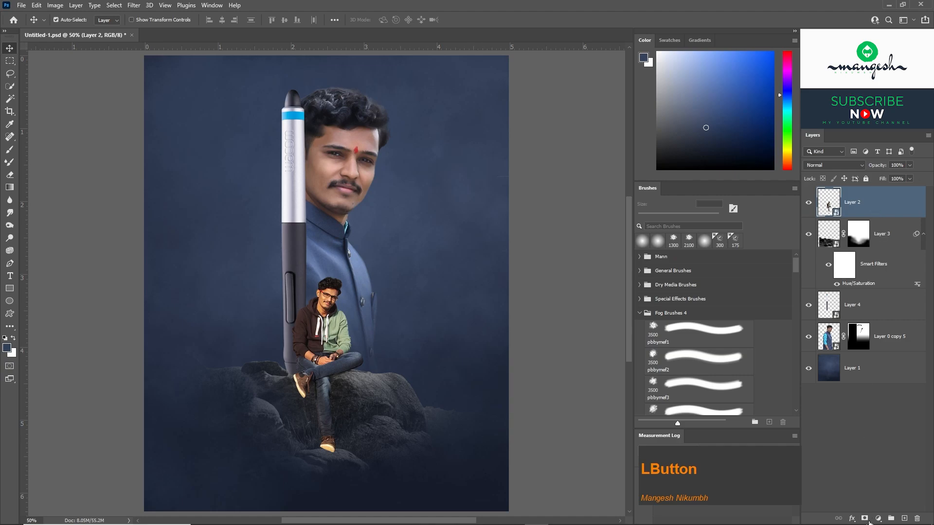
left_click(878, 518)
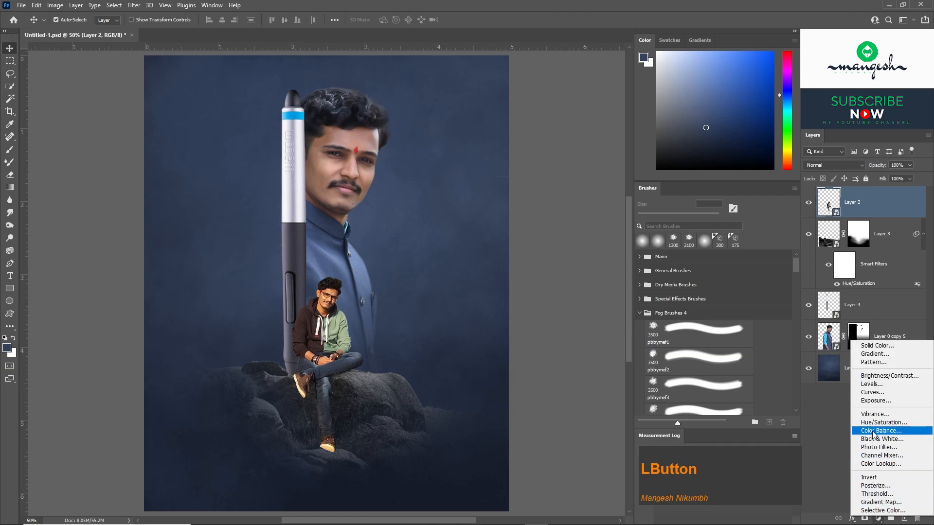
left_click(871, 384)
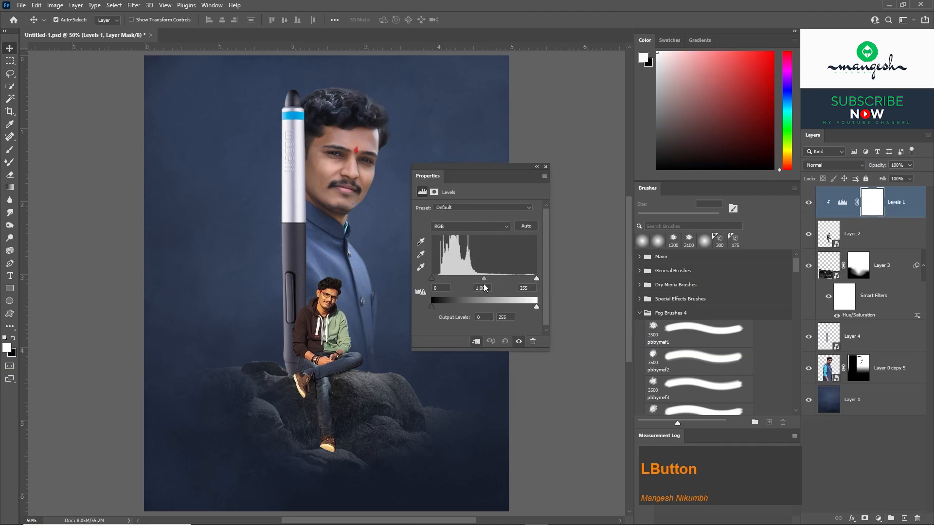
left_click_drag(536, 305, 466, 305)
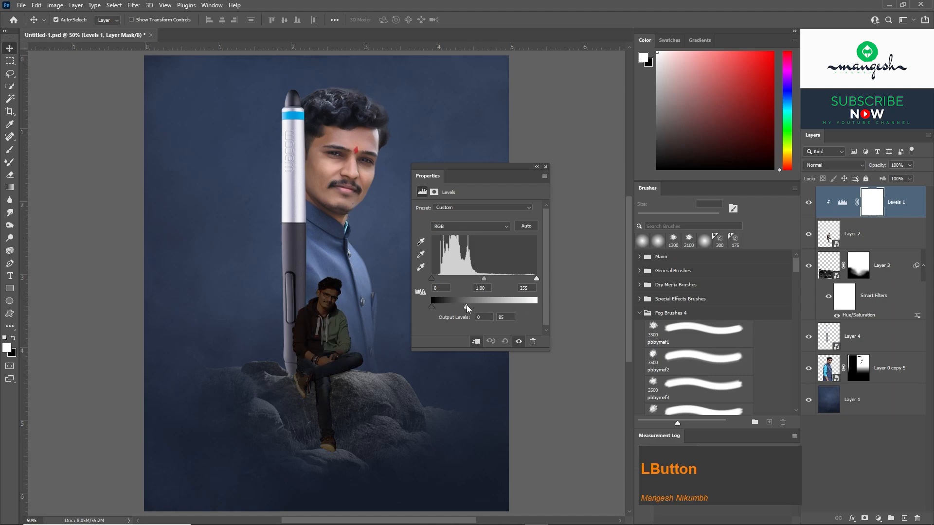
left_click(536, 168)
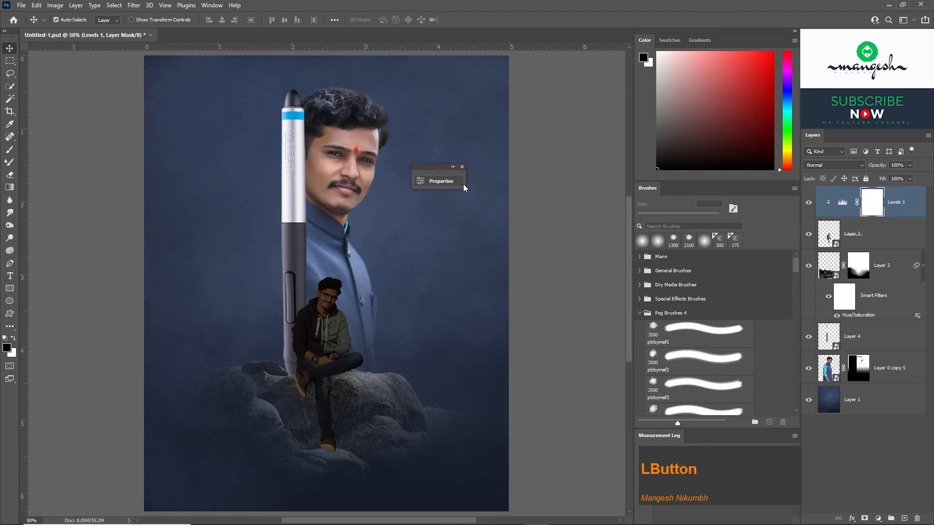
Paint black on the Levels 1 mask over the seated man's head and chest with a 150 px brush, reducing it to 80 px.
left_click(12, 151)
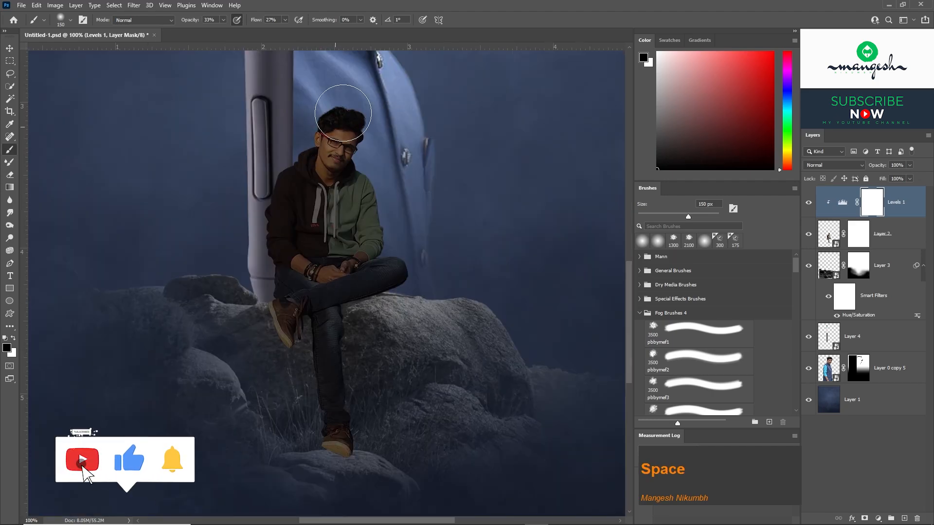
mouse_move(343, 113)
left_mouse_down()
mouse_move(296, 196)
mouse_move(284, 190)
mouse_move(297, 268)
mouse_move(313, 141)
mouse_move(333, 178)
left_mouse_up()
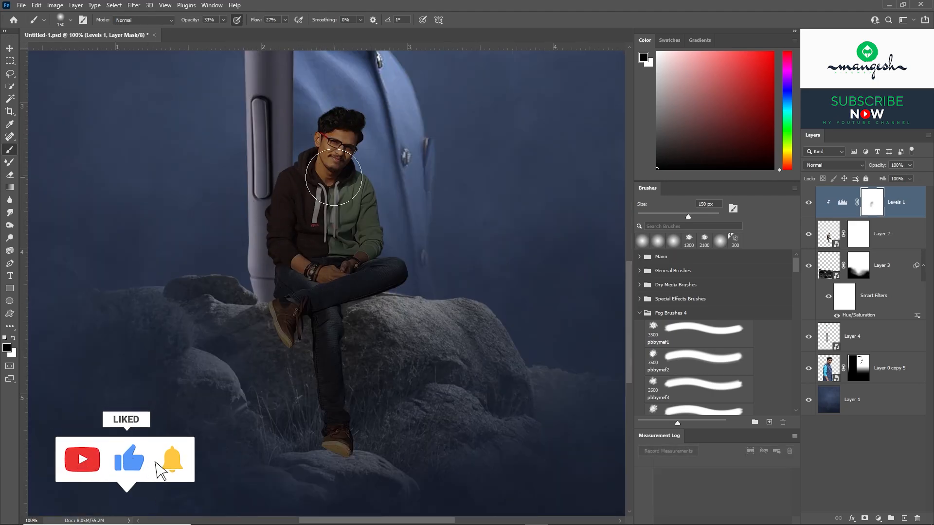
key("bracketleft")
key("bracketleft")
key("bracketleft")
key("bracketleft")
key("F8")
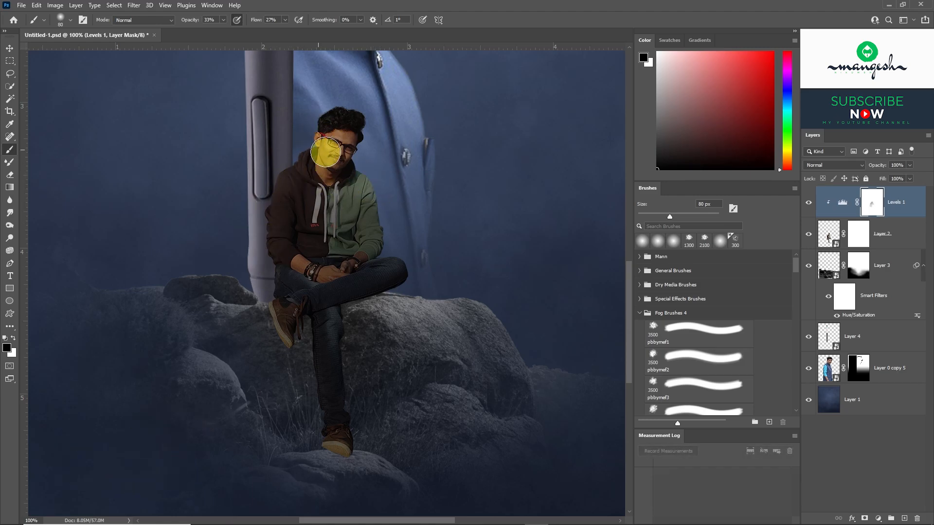
Enlarge the brush to 125 px and brighten the seated man's shoe, legs and torso by painting black on the Levels 1 mask.
key("bracketright")
key("bracketright")
key("bracketright")
key("bracketright")
key("bracketleft")
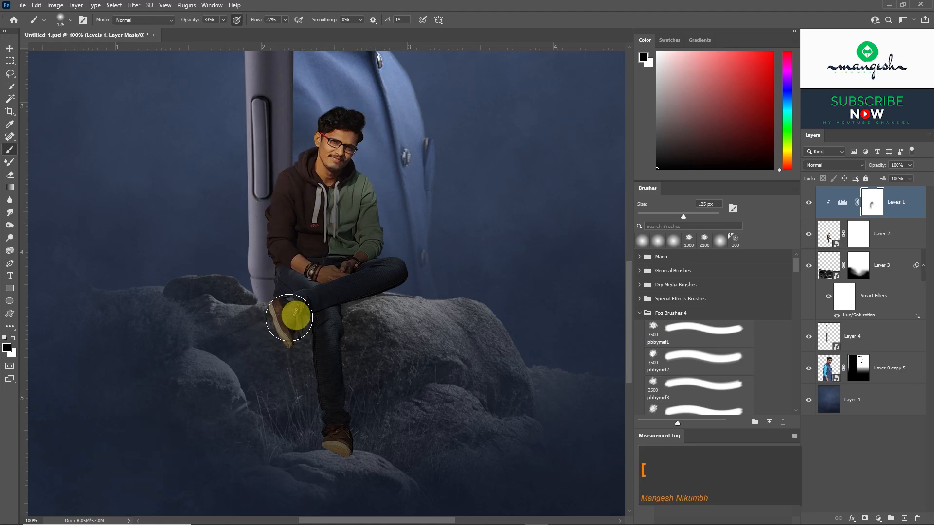
mouse_move(300, 281)
left_mouse_down()
mouse_move(363, 274)
mouse_move(353, 220)
mouse_move(311, 205)
left_mouse_up()
Set the brush to 51% flow and 55% opacity, brighten the man's face and torso on the mask, and compare with the Levels adjustment hidden.
left_click(286, 20)
left_click(294, 31)
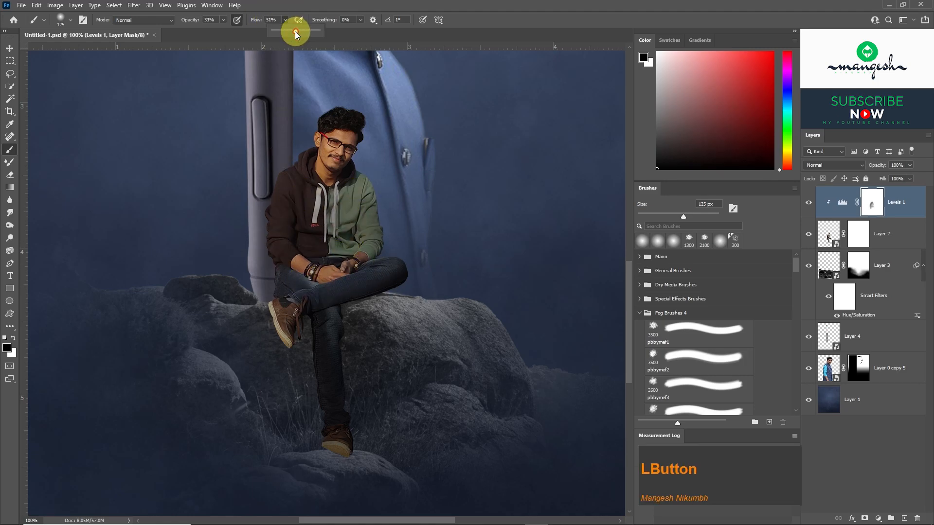
left_click(224, 20)
left_click(233, 31)
mouse_move(325, 142)
left_mouse_down()
mouse_move(309, 385)
mouse_move(279, 393)
mouse_move(317, 428)
mouse_move(273, 291)
mouse_move(316, 168)
mouse_move(380, 198)
mouse_move(327, 213)
left_mouse_up()
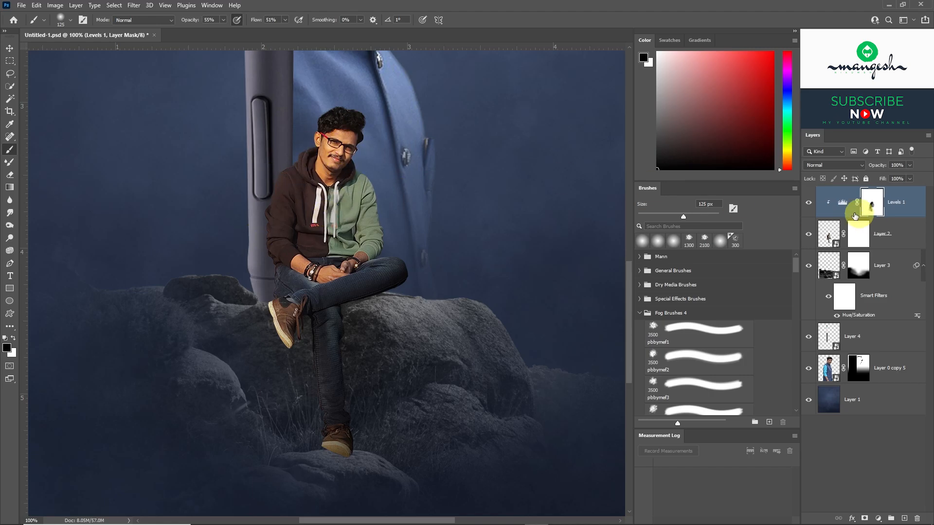
left_click(809, 204)
left_click(809, 207)
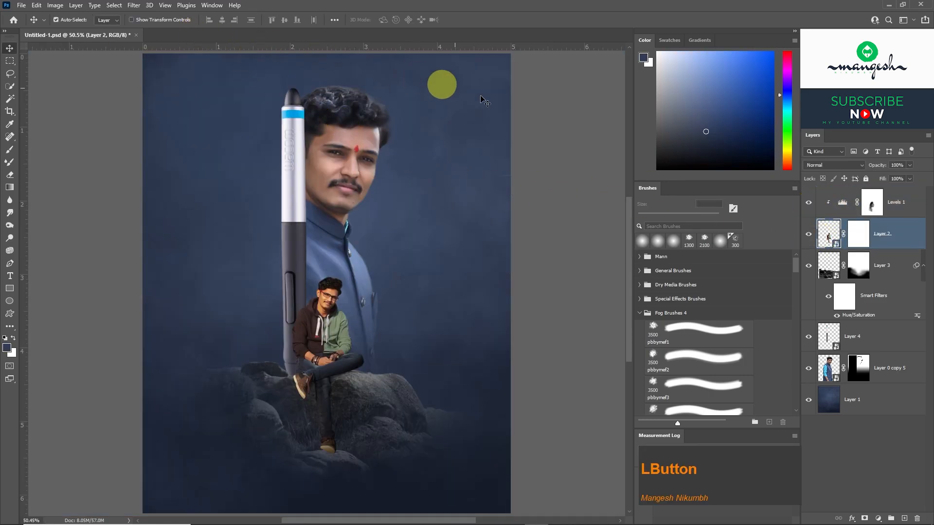
Delete the seated man's Layer 2 mask and apply a Camera Raw Filter with temperature -20, contrast +14, clarity +32 and vibrance +17.
right_click(858, 235)
left_click(855, 264)
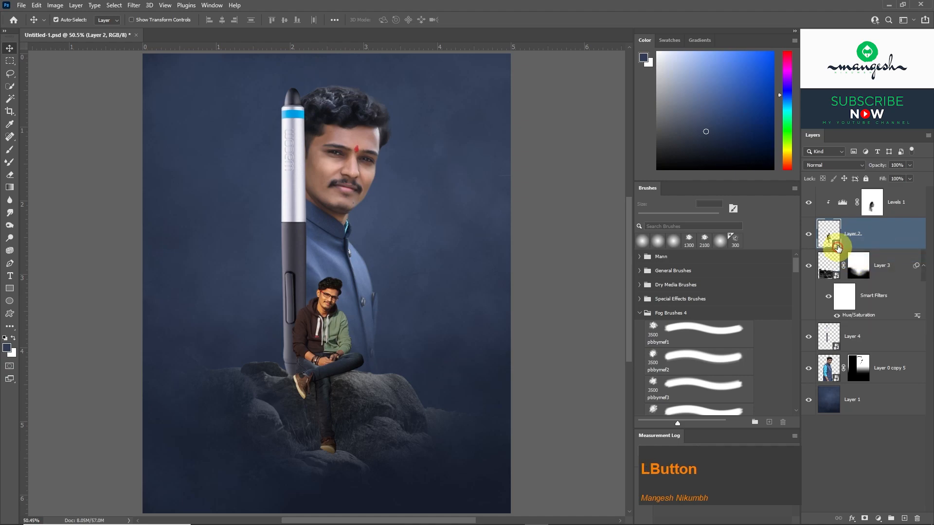
left_click(133, 5)
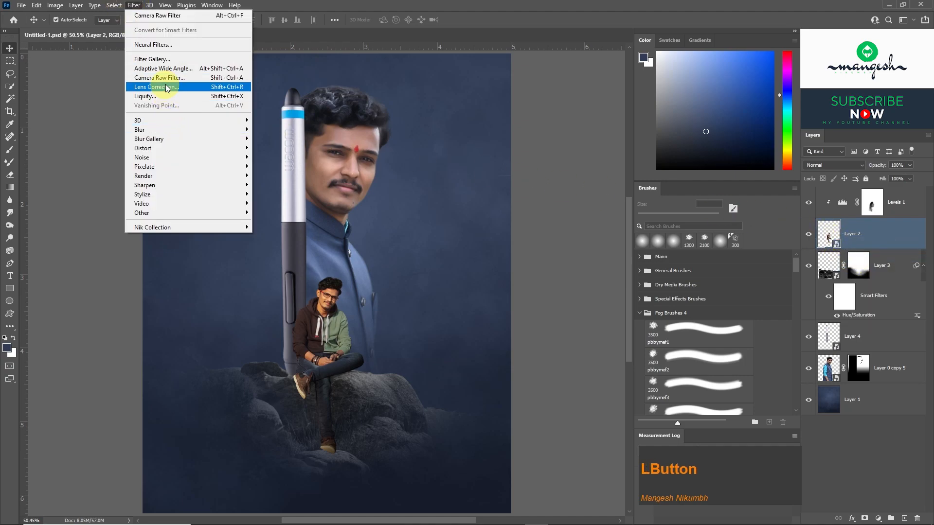
left_click(169, 78)
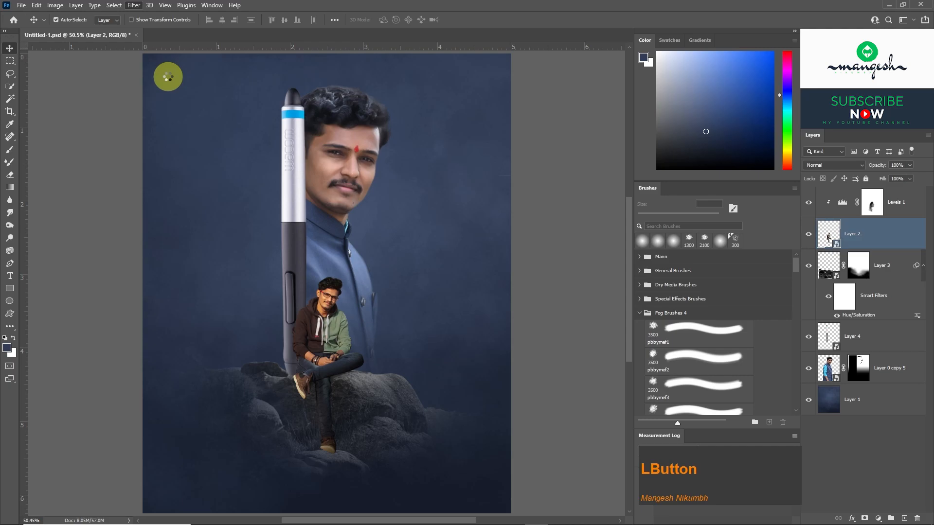
left_click(546, 166)
left_click(272, 276)
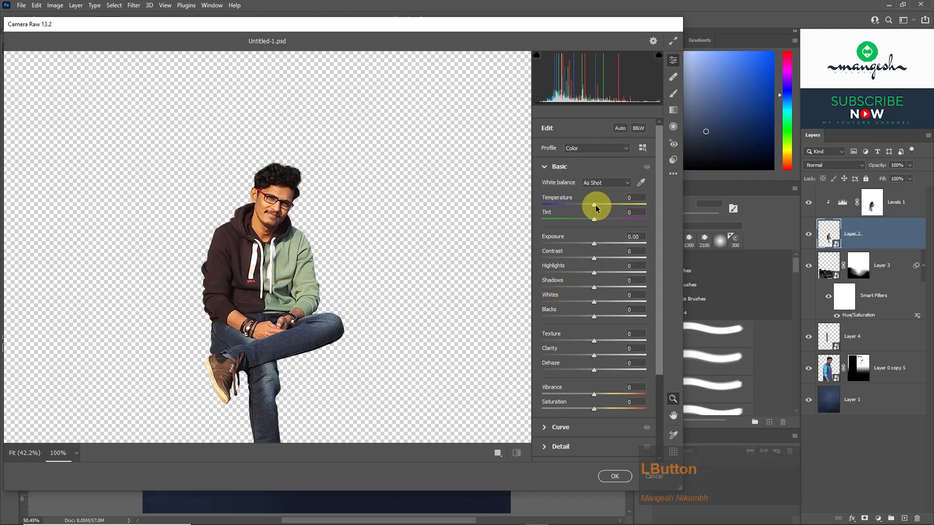
left_click_drag(595, 206, 588, 207)
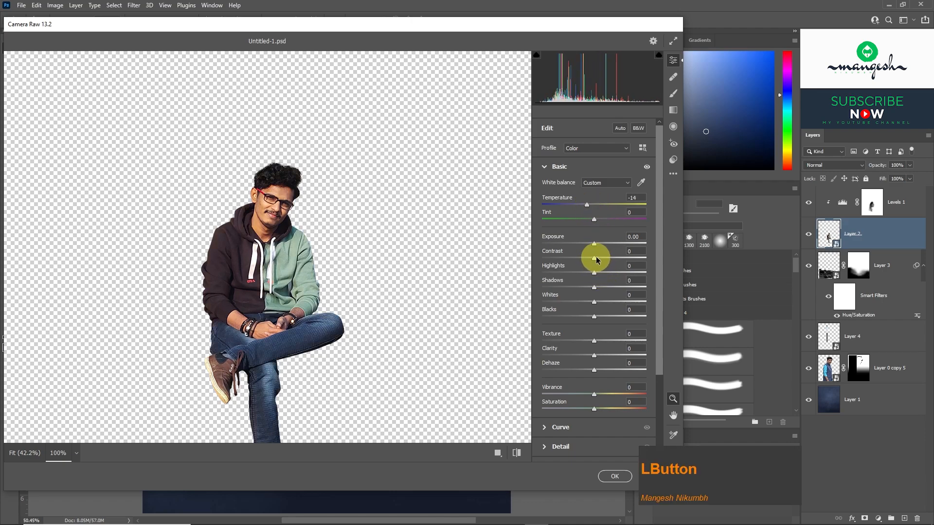
left_click_drag(596, 260, 602, 260)
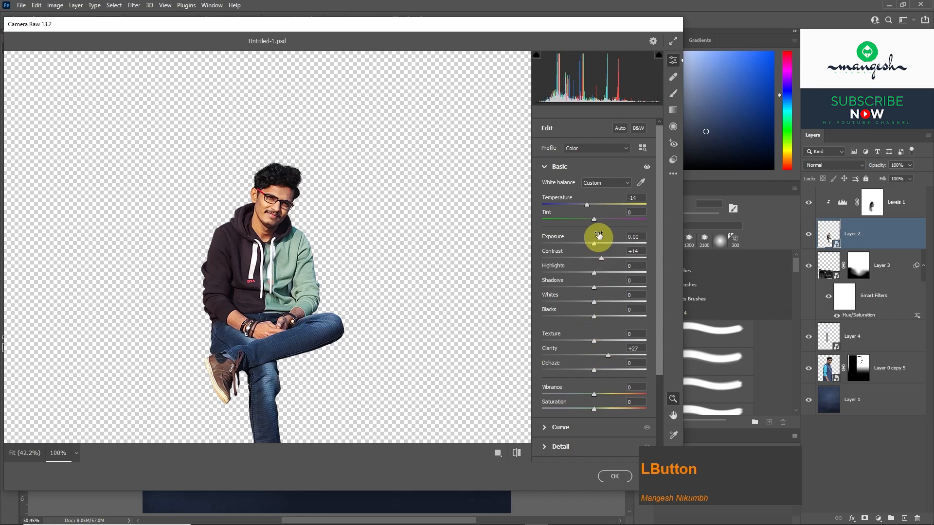
left_click_drag(589, 204, 585, 204)
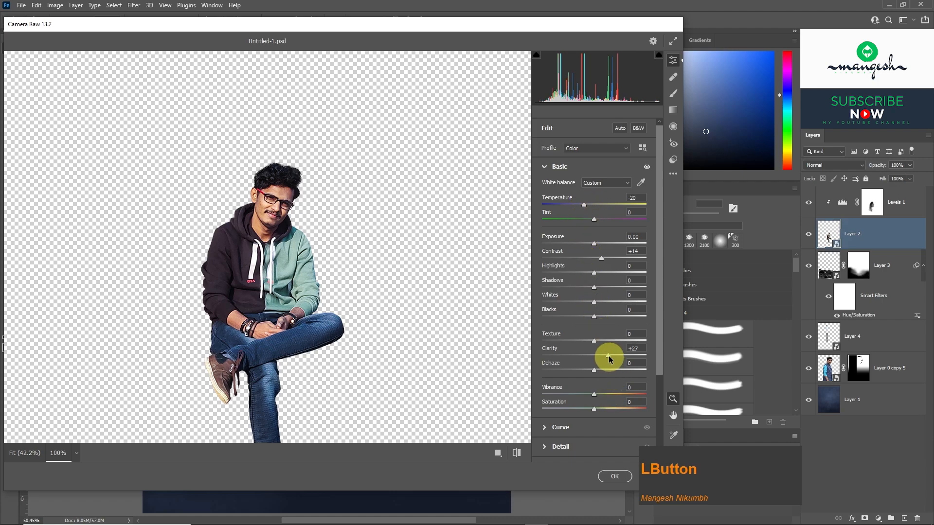
mouse_move(609, 359)
left_mouse_down()
mouse_move(620, 358)
mouse_move(612, 360)
left_mouse_up()
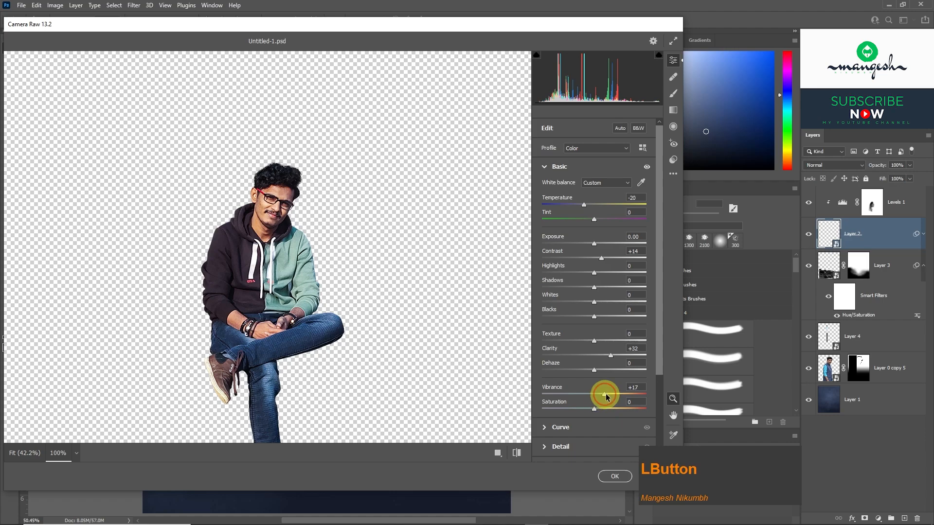
left_click(612, 475)
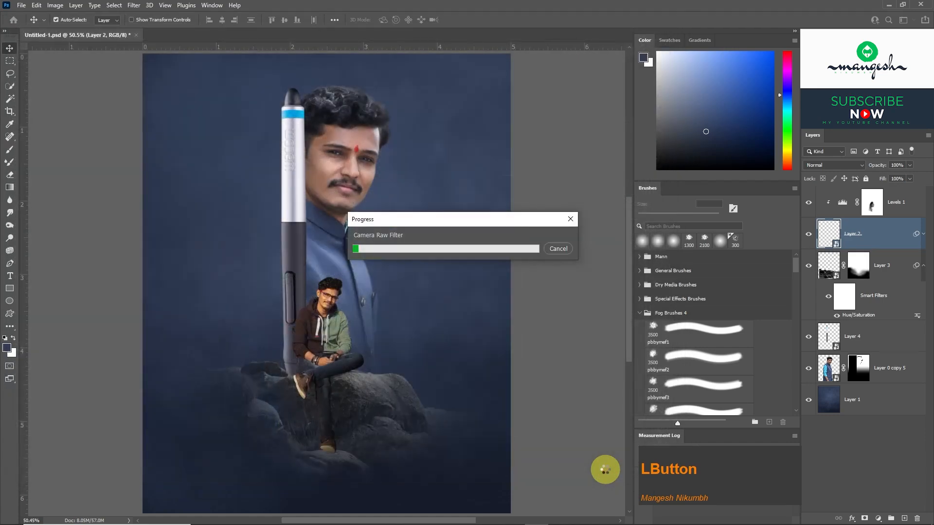
Apply a Camera Raw Filter to the large portrait, Layer 0 copy 5, with temperature -12, contrast +26, clarity +21 and vibrance +11.
left_click(346, 163)
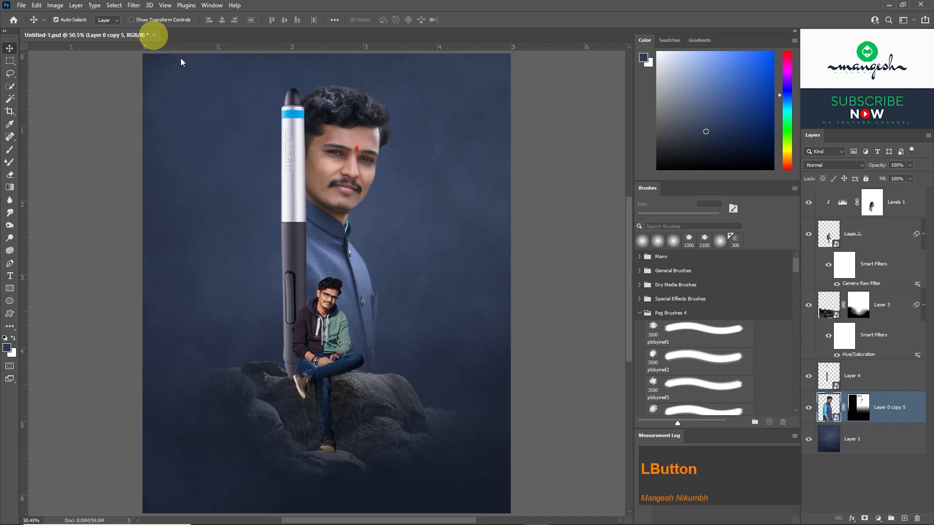
left_click(808, 408)
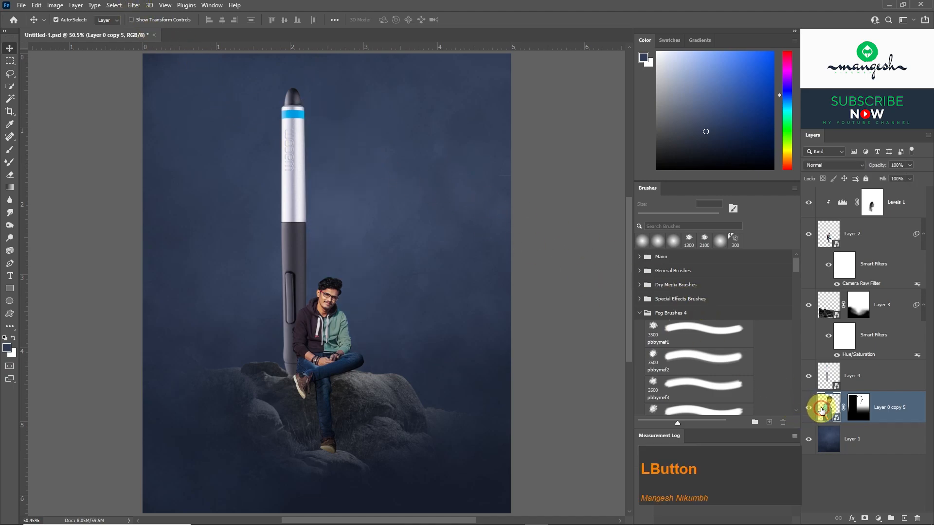
left_click(819, 408)
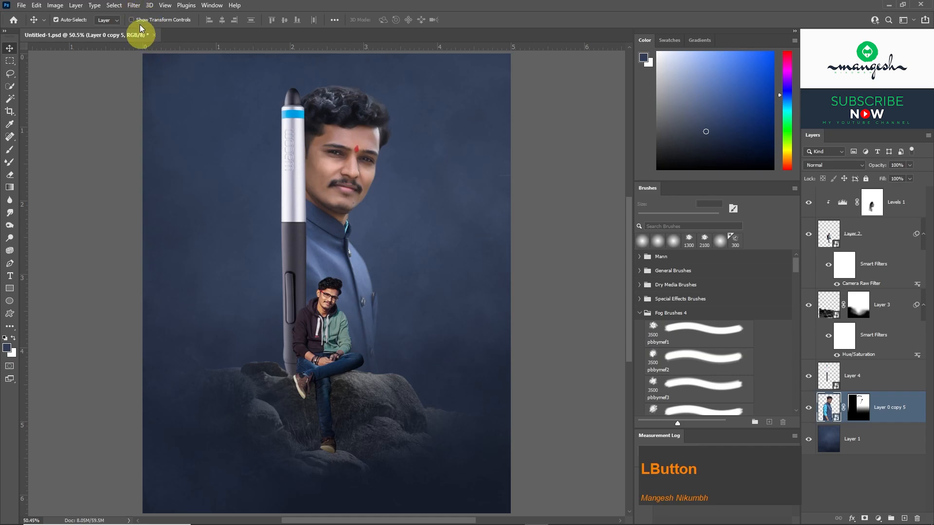
left_click(134, 5)
left_click(156, 78)
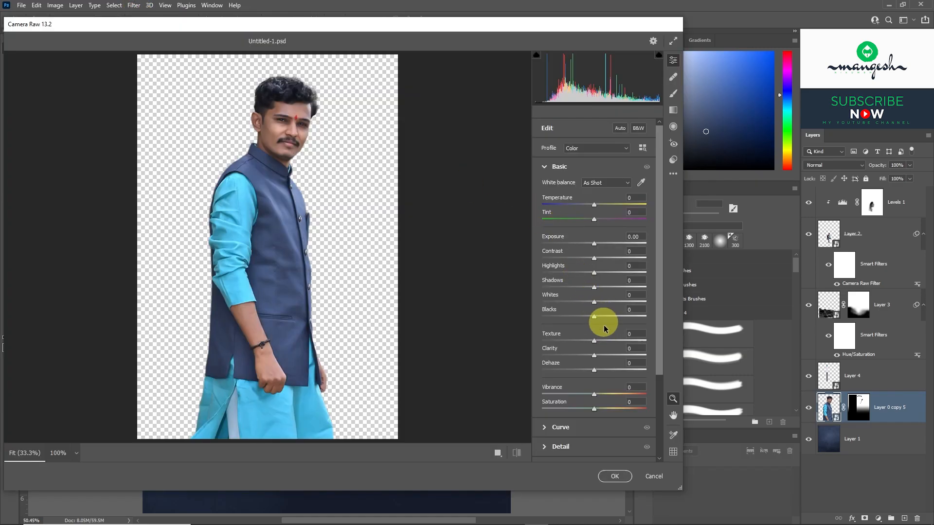
left_click_drag(597, 359, 607, 358)
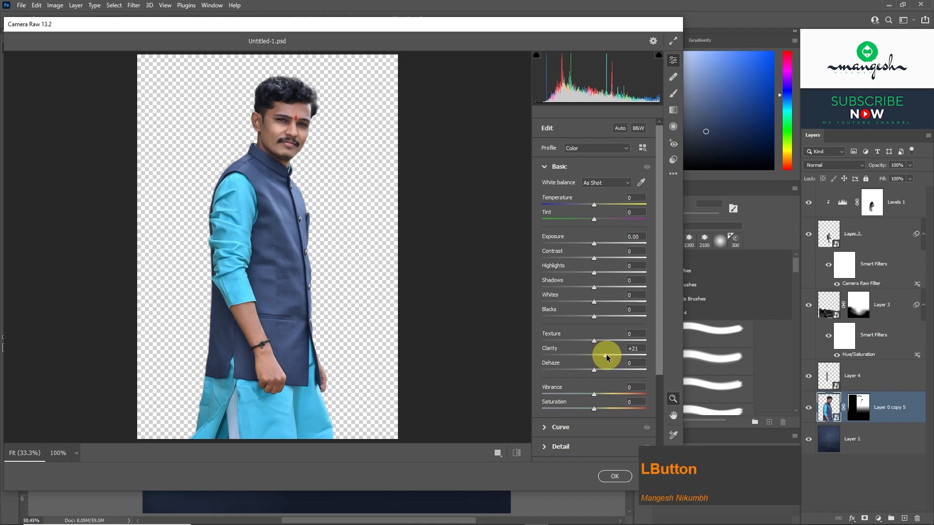
left_click(594, 214)
left_click_drag(592, 206, 586, 207)
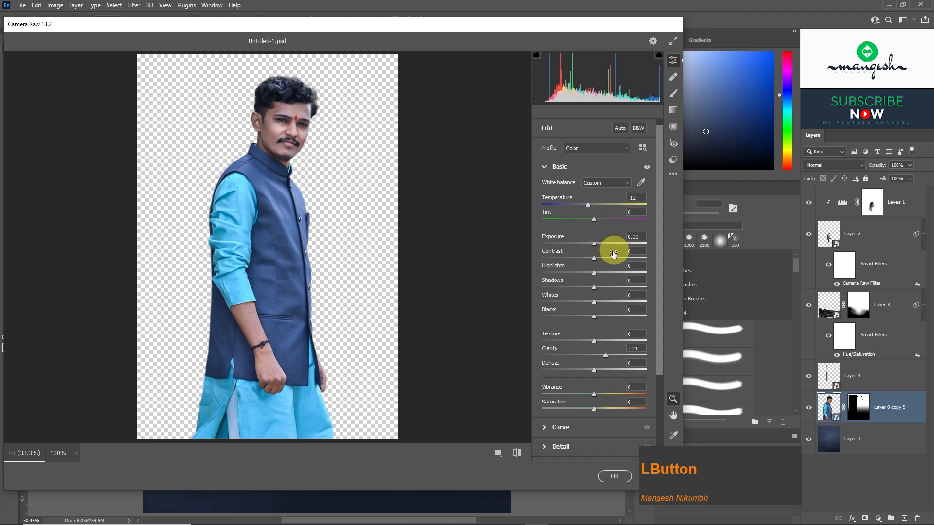
left_click_drag(595, 258, 608, 261)
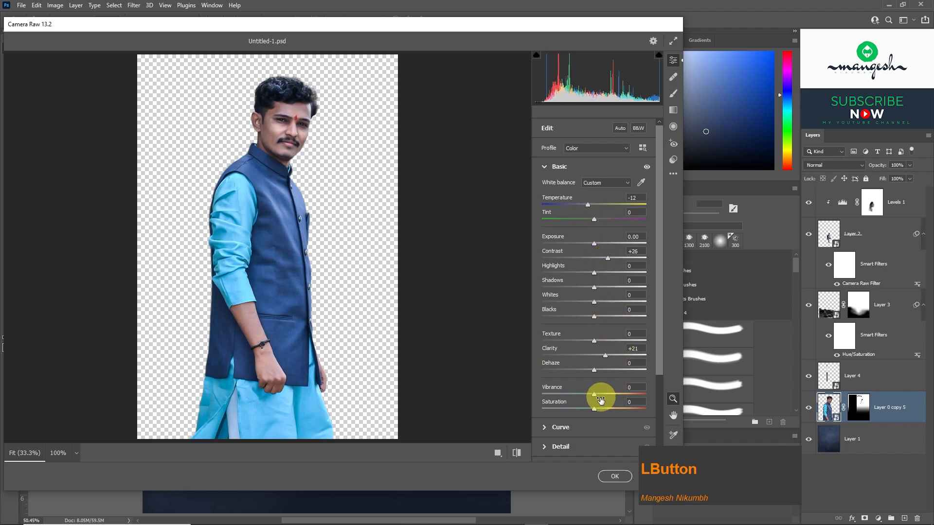
left_click_drag(596, 395, 598, 397)
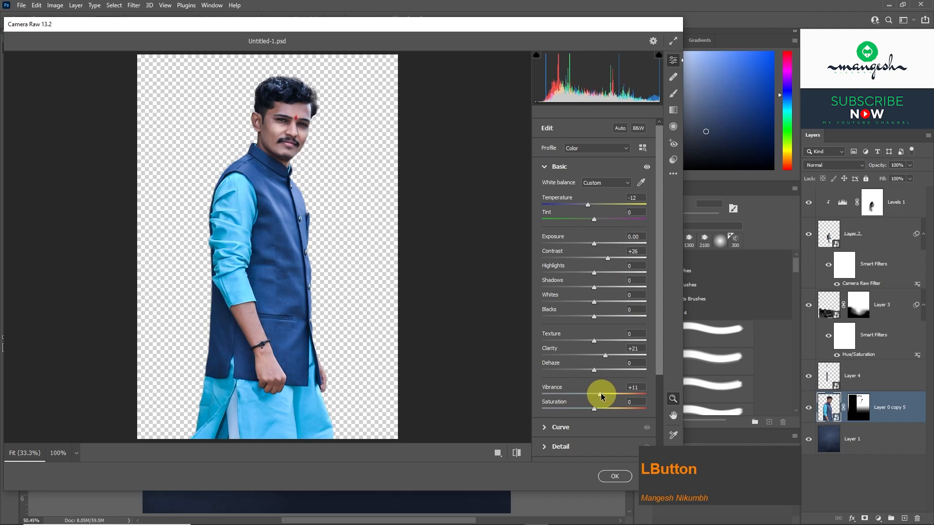
left_click(613, 477)
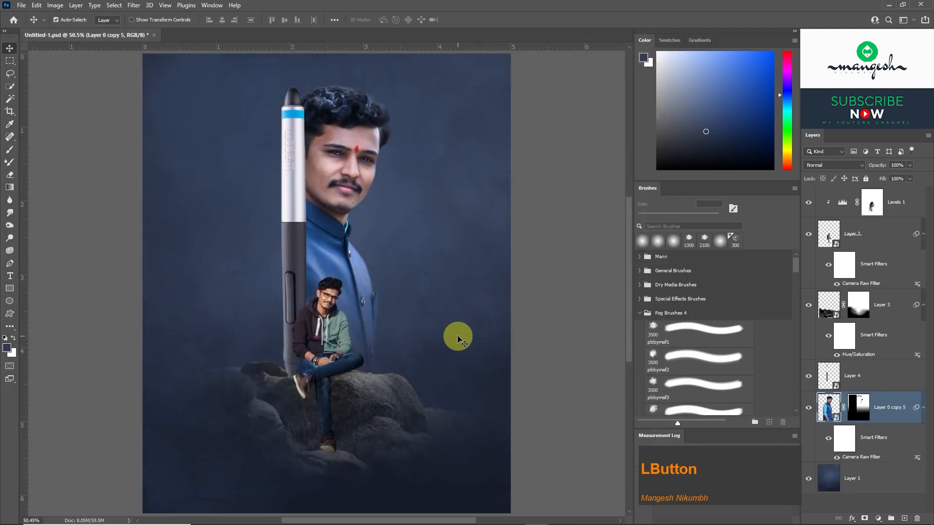
Apply a Camera Raw Filter to the rocks on Layer 3: exposure +0.65, contrast +22, highlights +21, whites +16, texture +44, clarity +53.
left_click(350, 389)
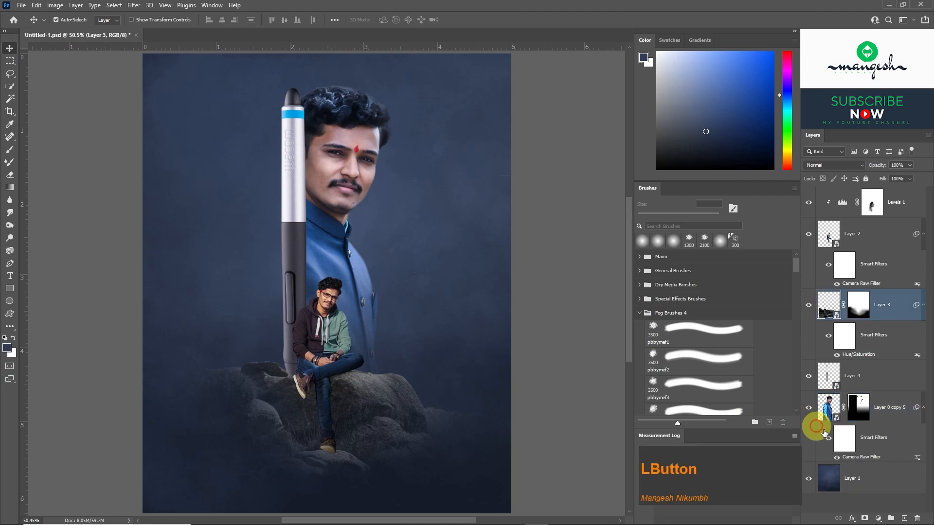
left_click(832, 305)
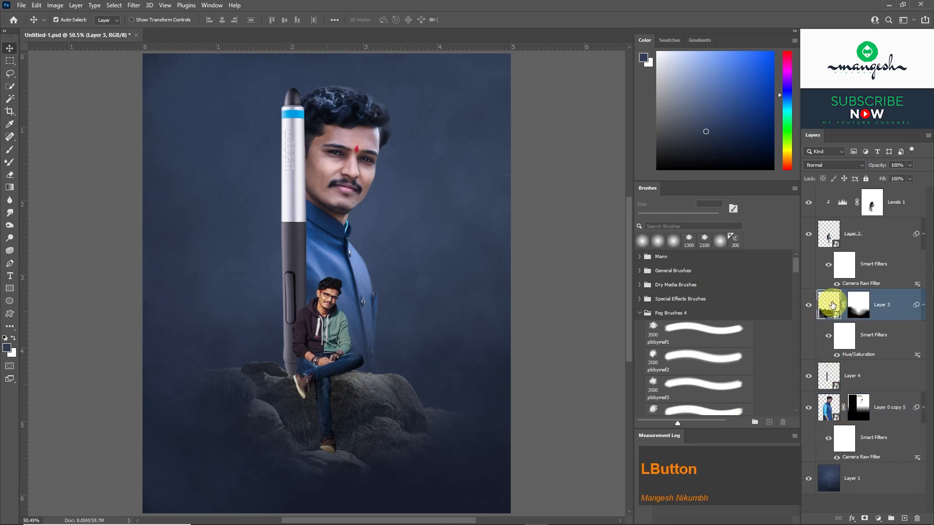
left_click(134, 6)
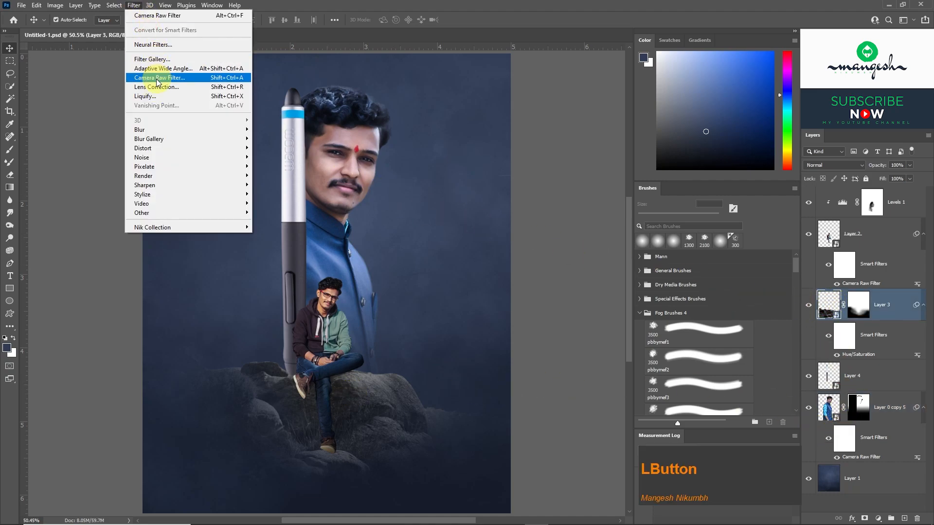
left_click(158, 79)
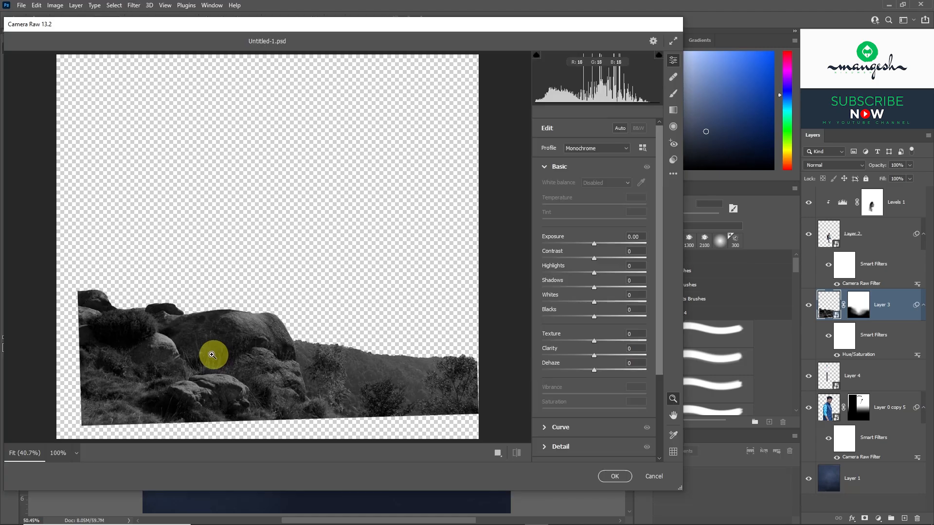
left_click(213, 354)
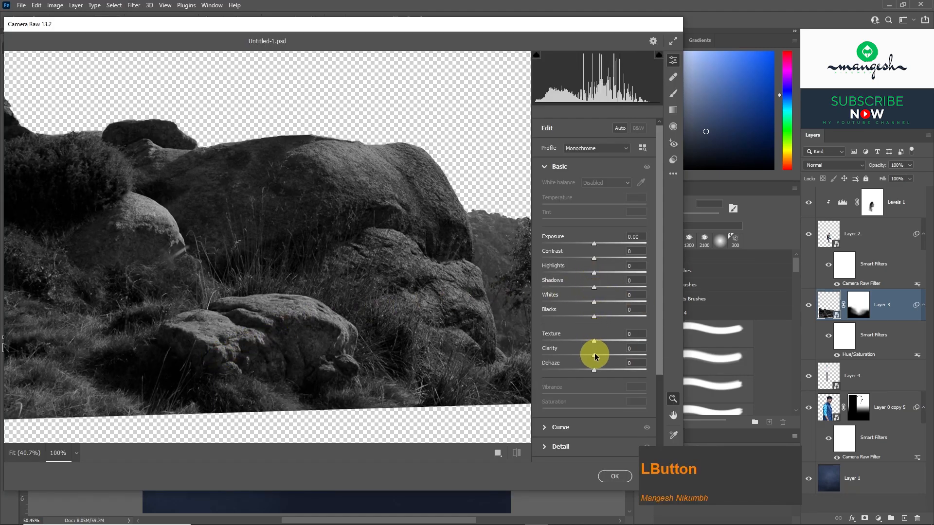
mouse_move(611, 358)
left_mouse_down()
mouse_move(622, 358)
mouse_move(607, 340)
left_mouse_up()
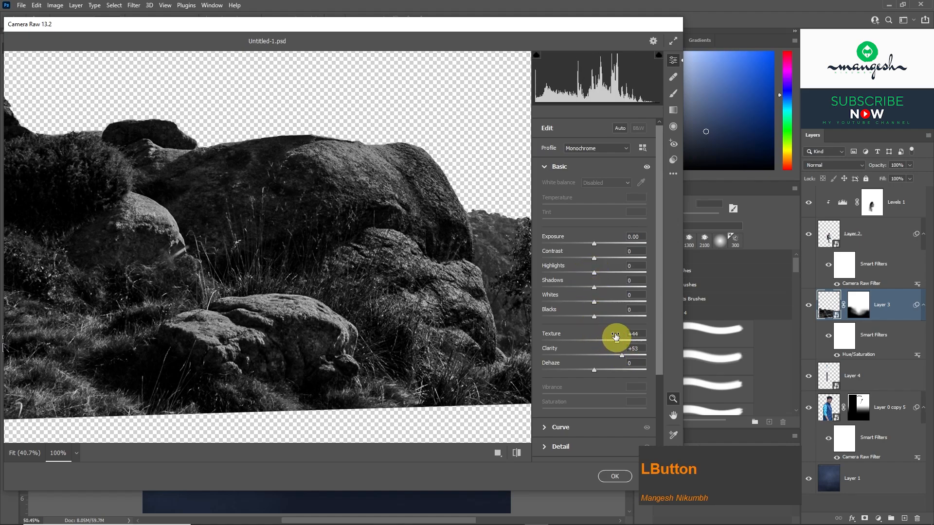
left_click_drag(594, 302, 600, 244)
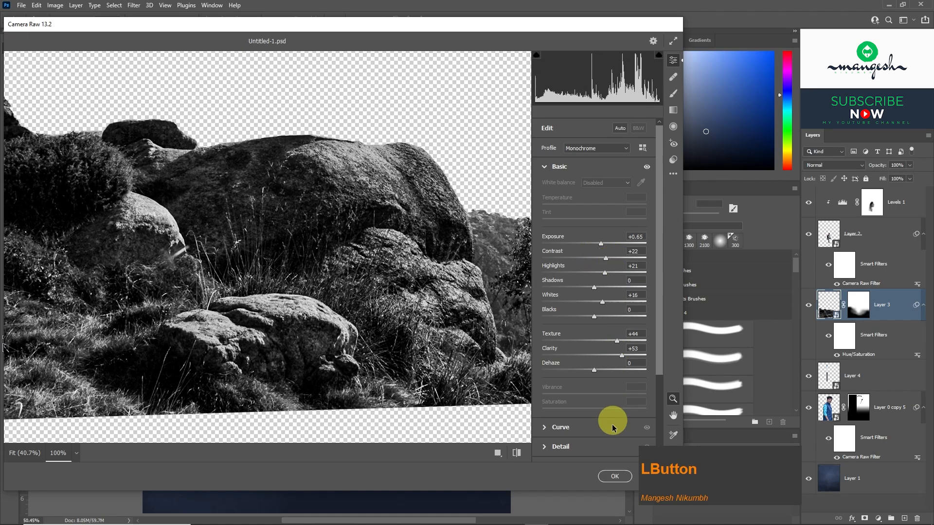
left_click(608, 477)
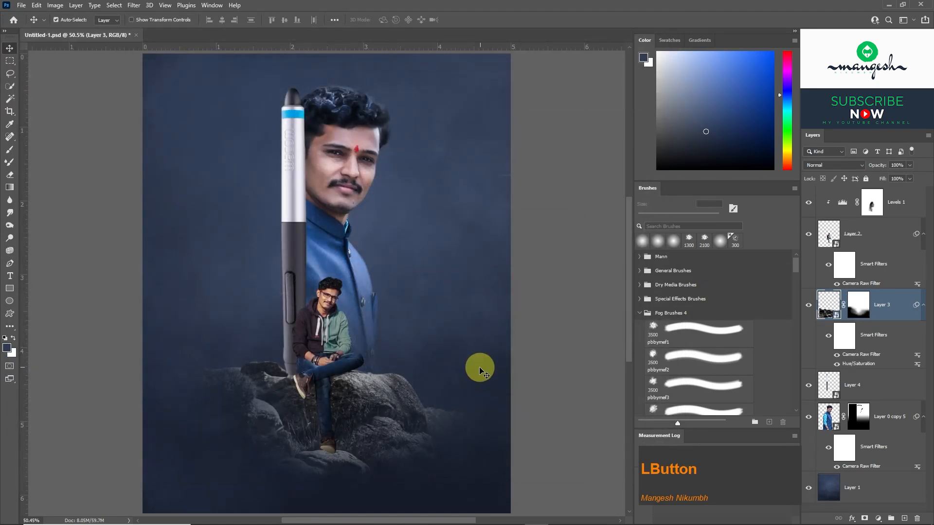
Add a new blank layer above the Levels 1 adjustment at the top of the layer stack.
left_click(564, 325)
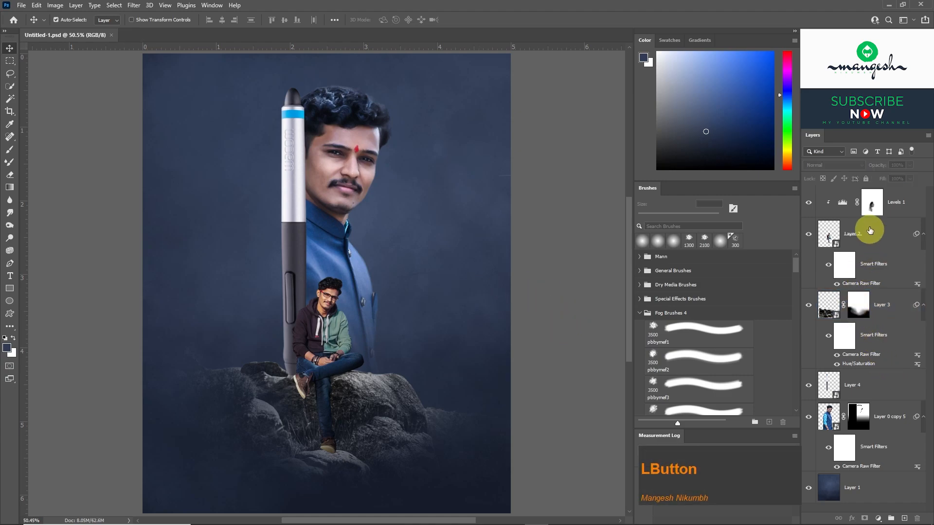
left_click(896, 202)
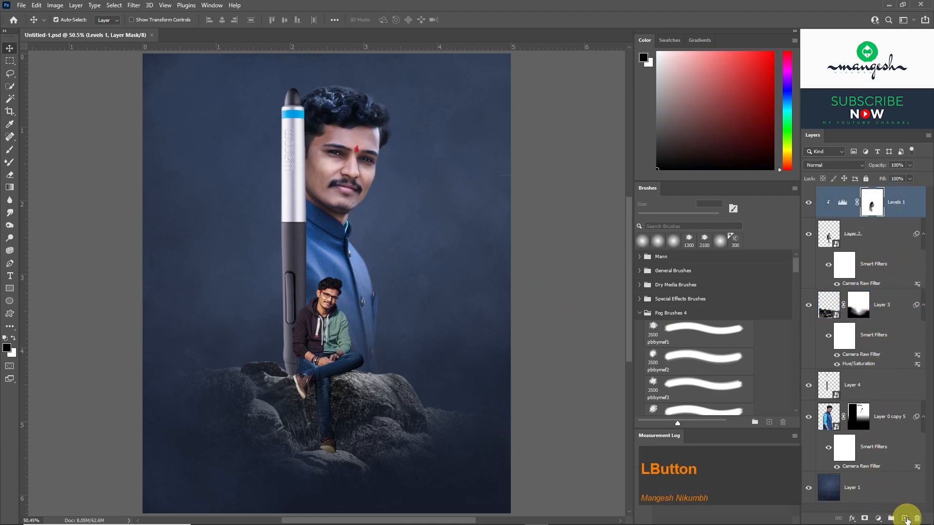
left_click(906, 519)
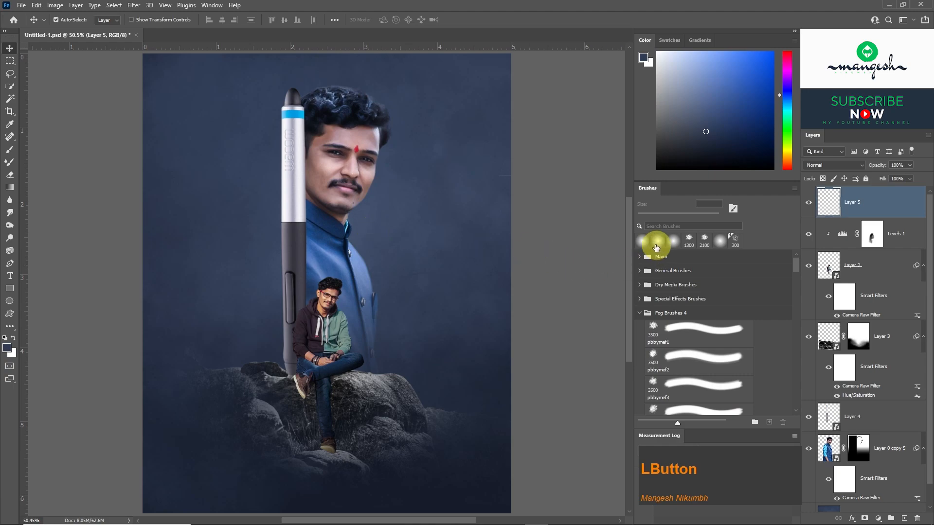
Paint soft dark blue fog, sampled from the background, over the man's feet and the rock base on Layer 5, finishing at 400 px.
left_click(658, 242)
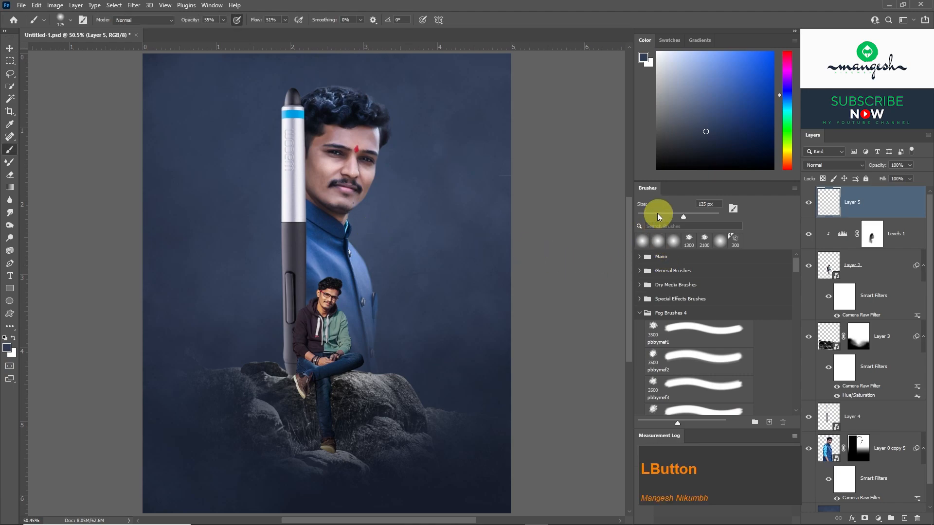
key("alt")
left_click(432, 368, "alt")
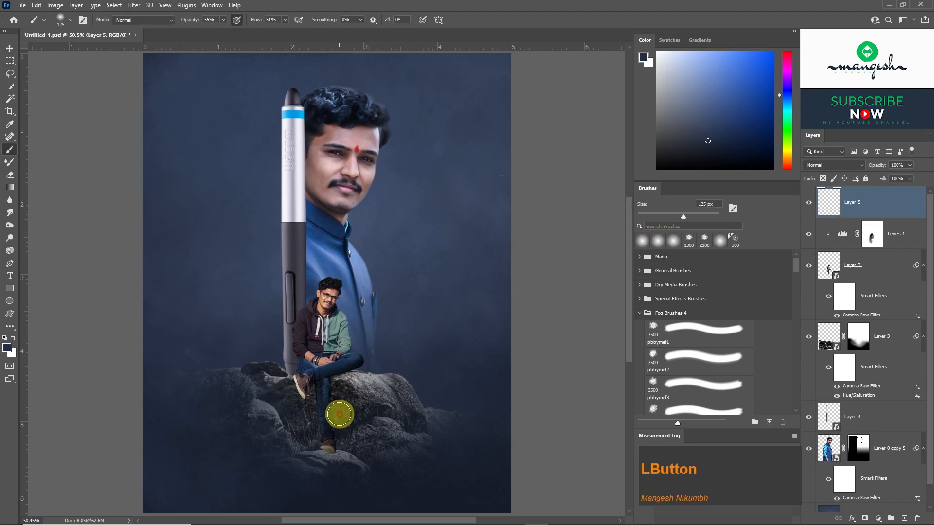
key("bracketright")
key("bracketright")
key("bracketright")
key("bracketright")
key("bracketright")
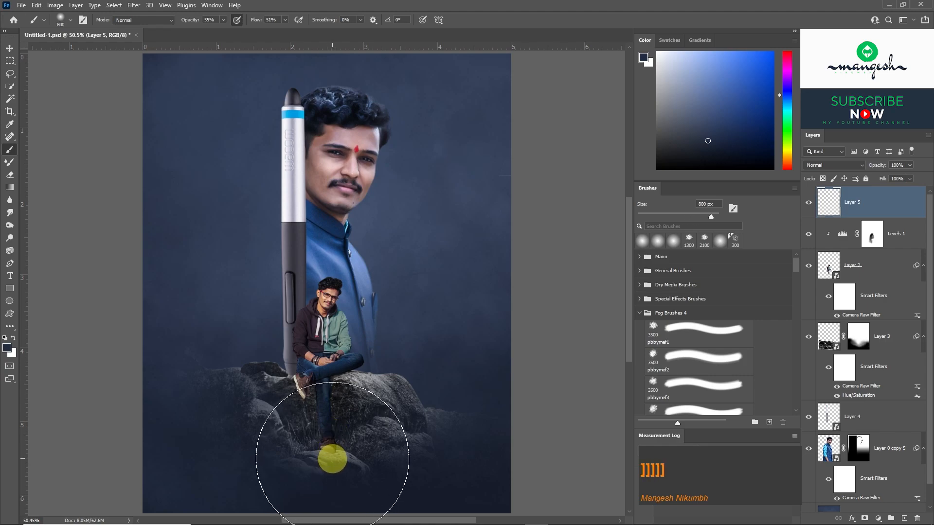
key("bracketleft")
key("bracketleft")
key("bracketleft")
key("bracketleft")
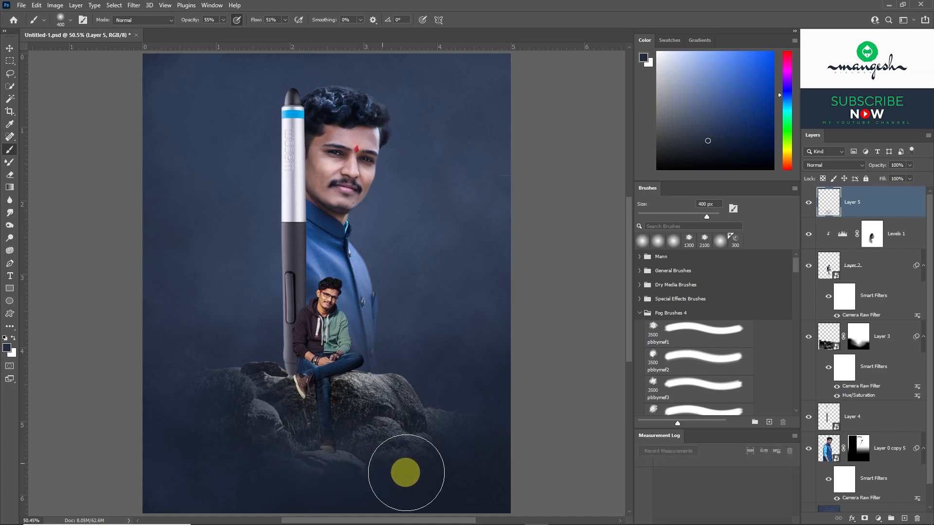
mouse_move(235, 436)
left_mouse_down()
mouse_move(383, 467)
mouse_move(494, 407)
left_mouse_up()
key("alt")
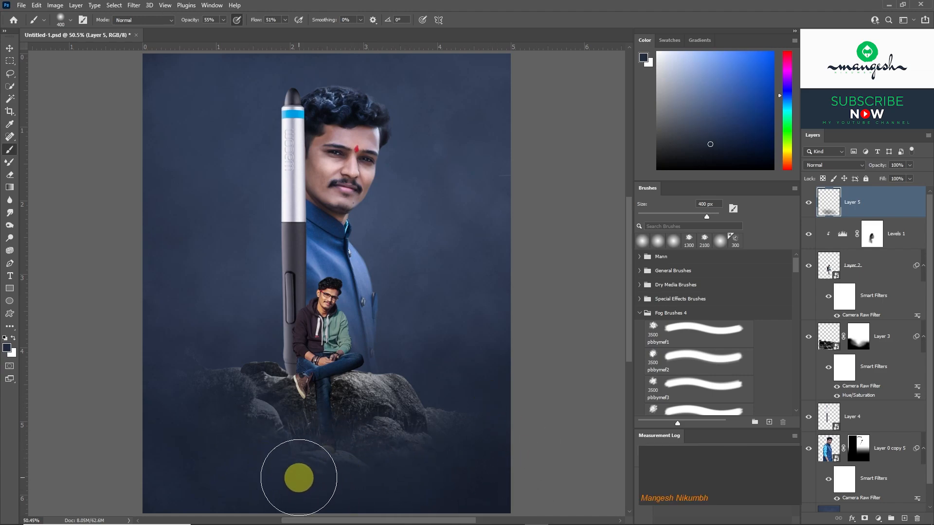
left_click_drag(299, 477, 439, 471)
Free Transform the painted fog on Layer 5, lowering its top edge to uncover more of the seated man.
key("ctrl+t")
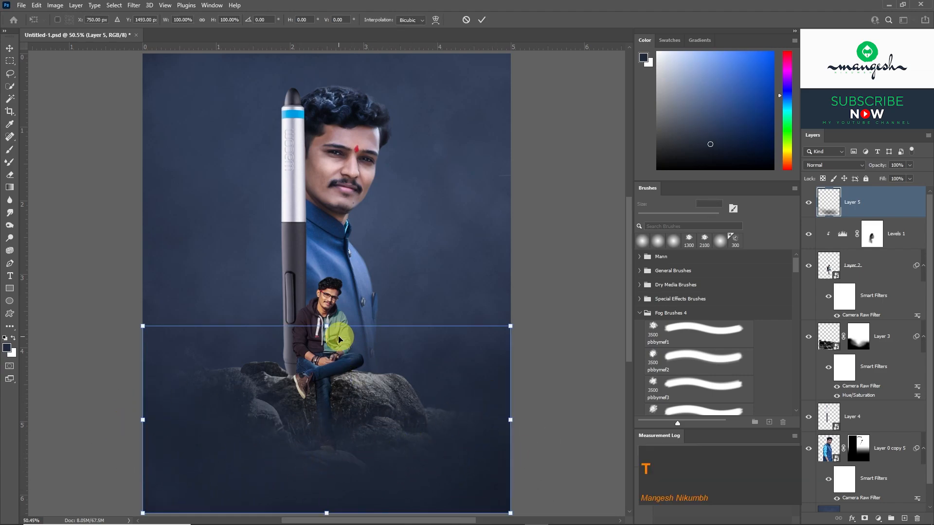
left_click_drag(325, 325, 323, 350)
key("Return")
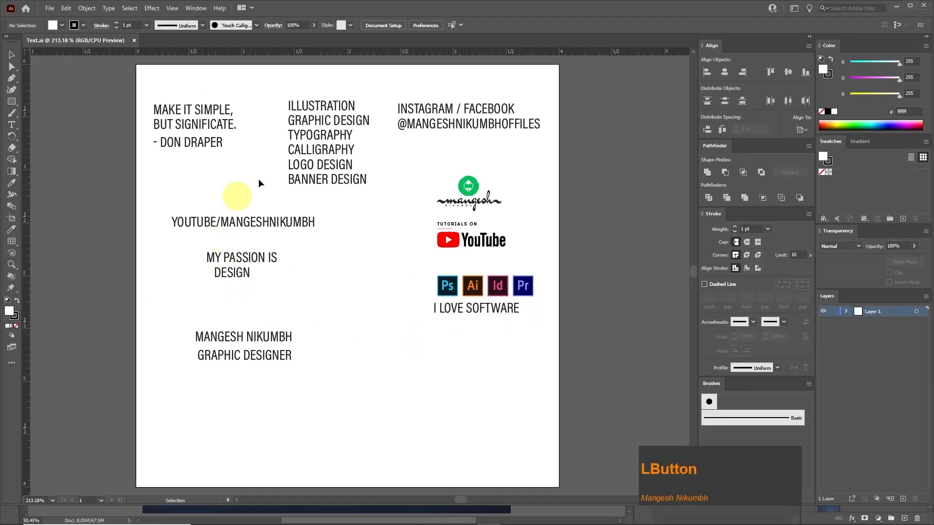
scroll(510, 271, "up", 5)
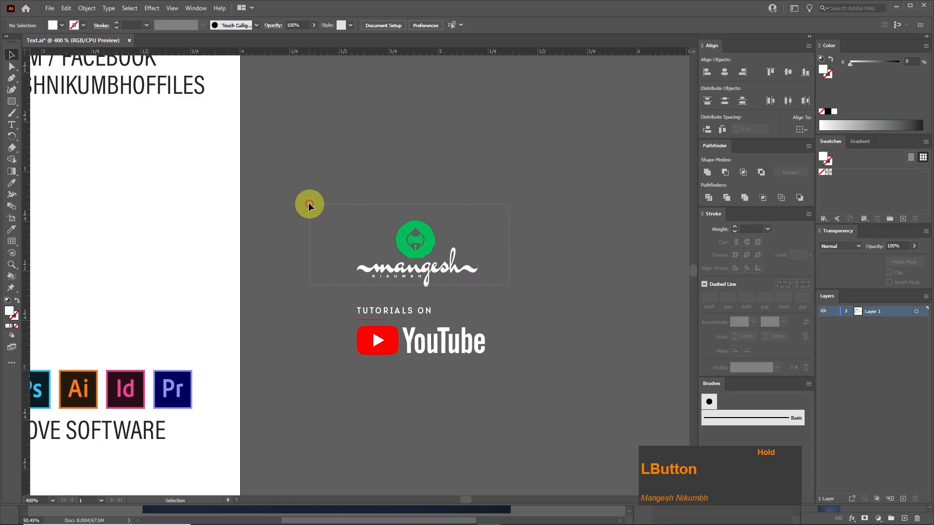
Switch to Illustrator and copy the green round logo with its script lettering from Text.ai.
left_click_drag(309, 205, 309, 204)
left_click(66, 8)
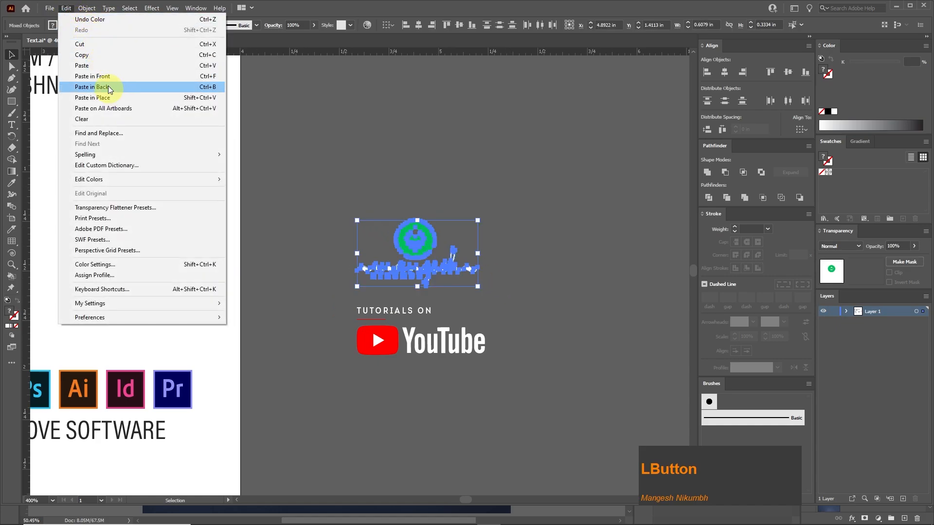
left_click(97, 56)
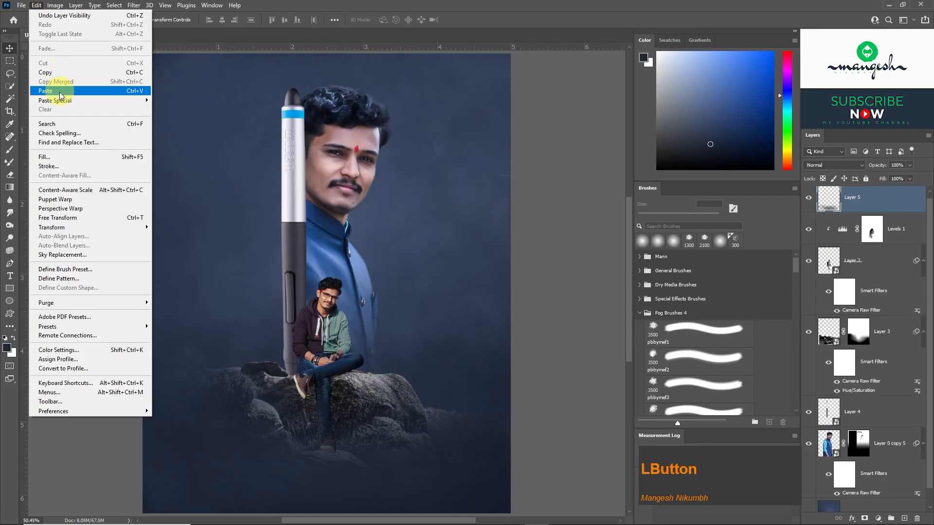
Paste the logo into the Photoshop poster as a Smart Object and place it in the artwork's upper-left corner.
left_click(56, 92)
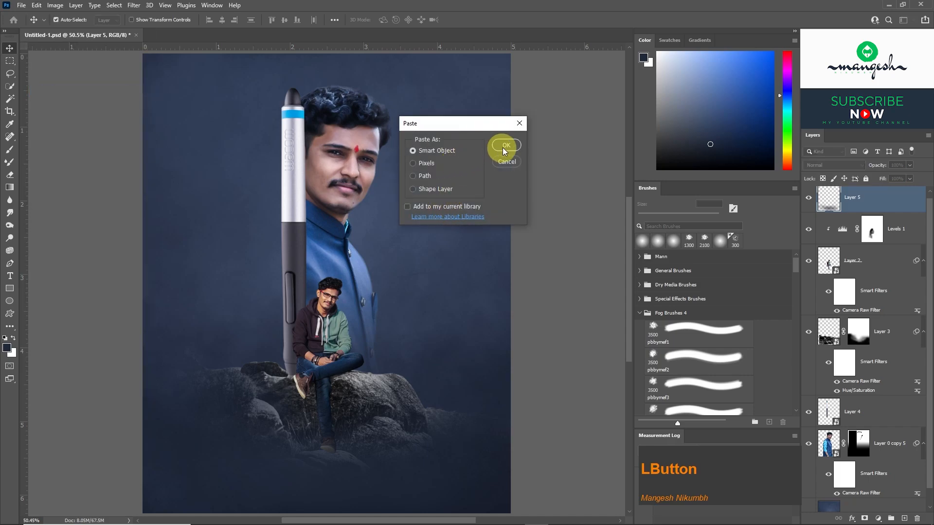
left_click(505, 145)
left_click_drag(325, 282, 177, 78)
key("Return")
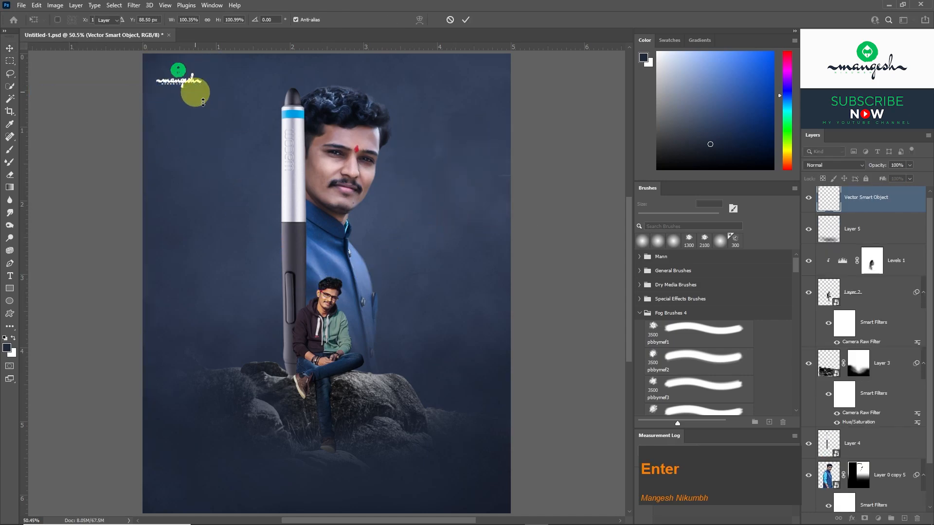
Return to Illustrator and copy the "TUTORIALS ON YouTube" artwork.
left_click_drag(496, 362, 349, 308)
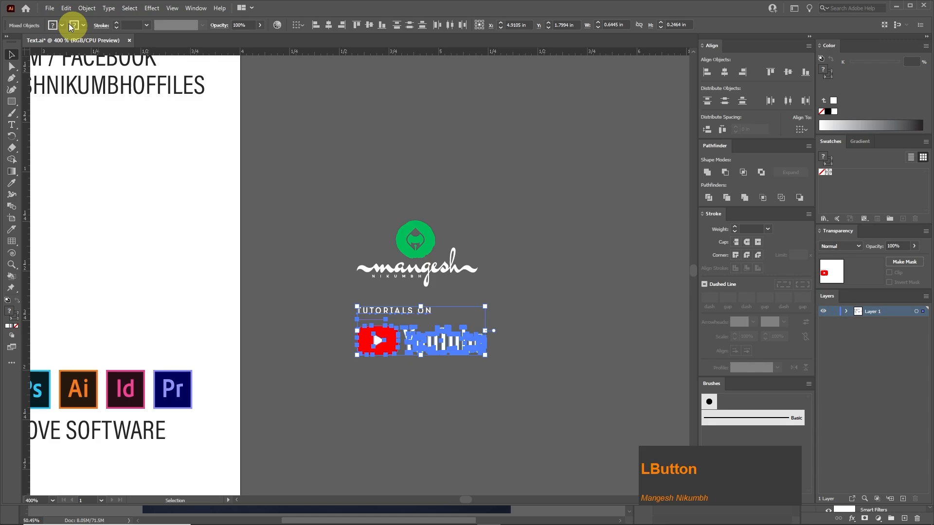
left_click(66, 8)
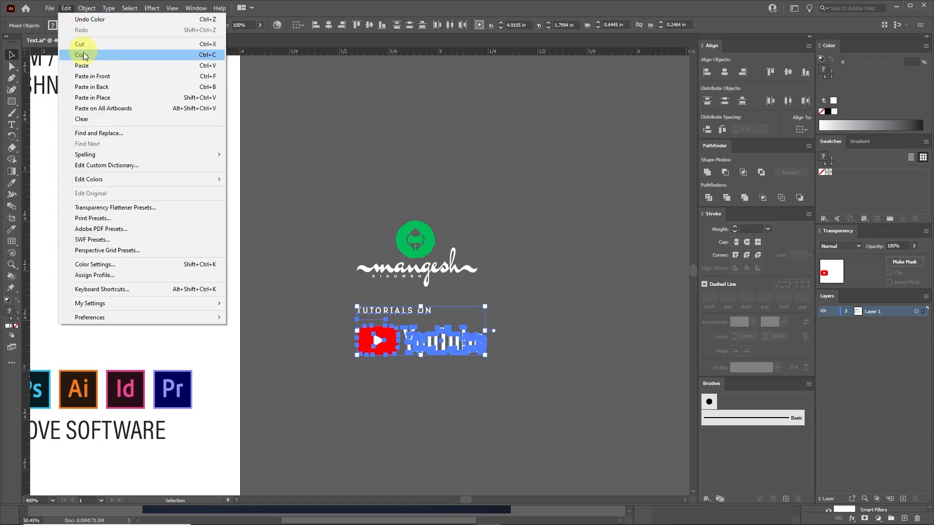
left_click(83, 55)
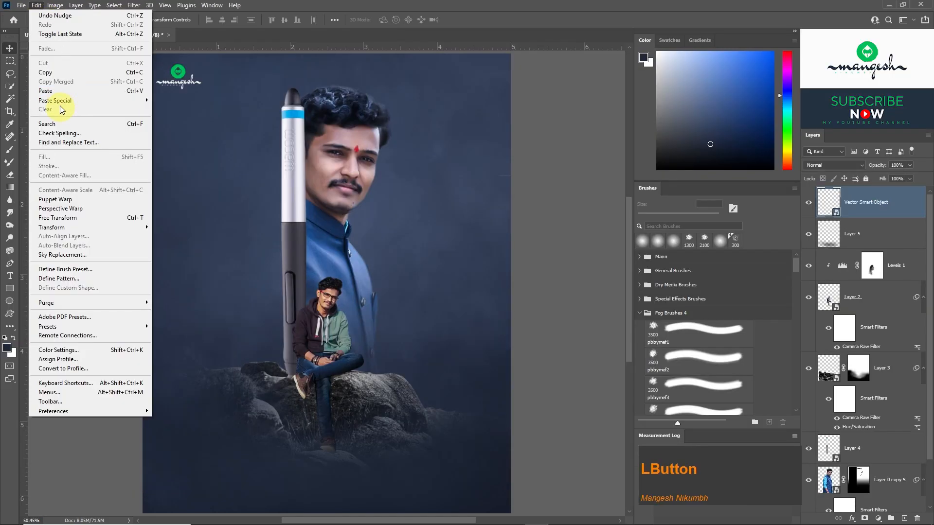
Paste the YouTube artwork into the Photoshop poster as a Smart Object and place it near the artwork's lower-left corner.
left_click(59, 92)
left_click(506, 146)
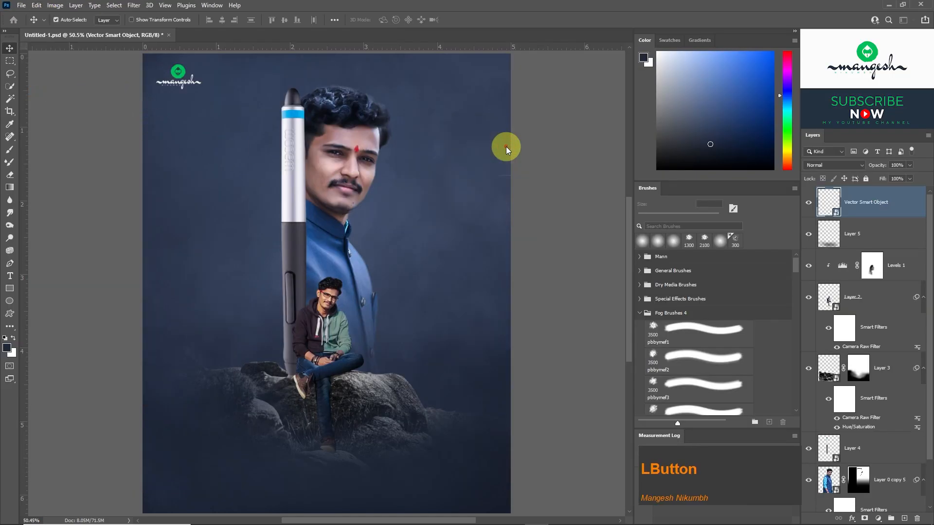
left_click_drag(326, 283, 204, 457)
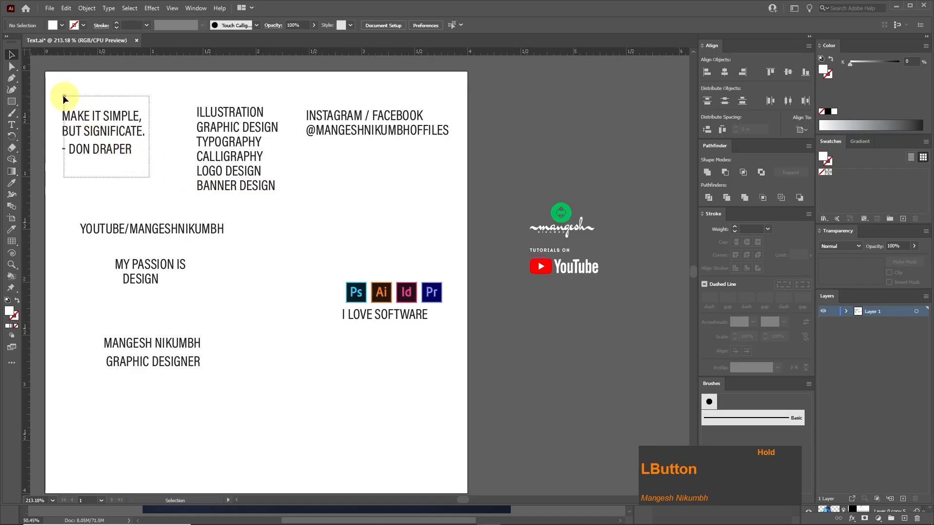
In Illustrator, place the "MAKE IT SIMPLE, BUT SIGNIFICATE." quote with its attribution on the empty canvas beside the artboard.
left_click_drag(63, 95, 64, 95)
left_click_drag(558, 142, 611, 116)
left_click_drag(610, 155, 373, 265)
left_click(451, 223)
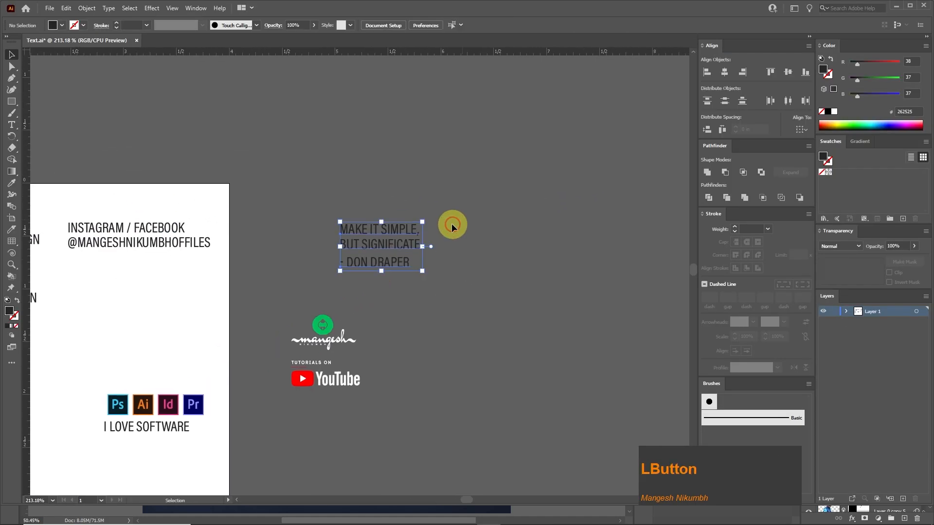
Cut the word "MAKE" out of the quote and paste it as a separate text object above.
scroll(408, 230, "up", 1)
left_click_drag(390, 230, 334, 198)
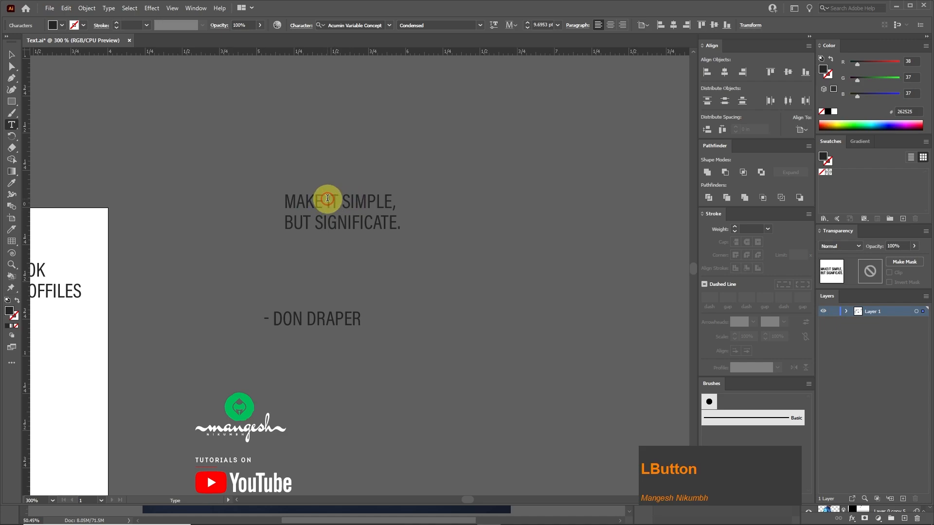
key("ctrl+x")
left_click(303, 146)
key("ctrl+v")
key("Escape")
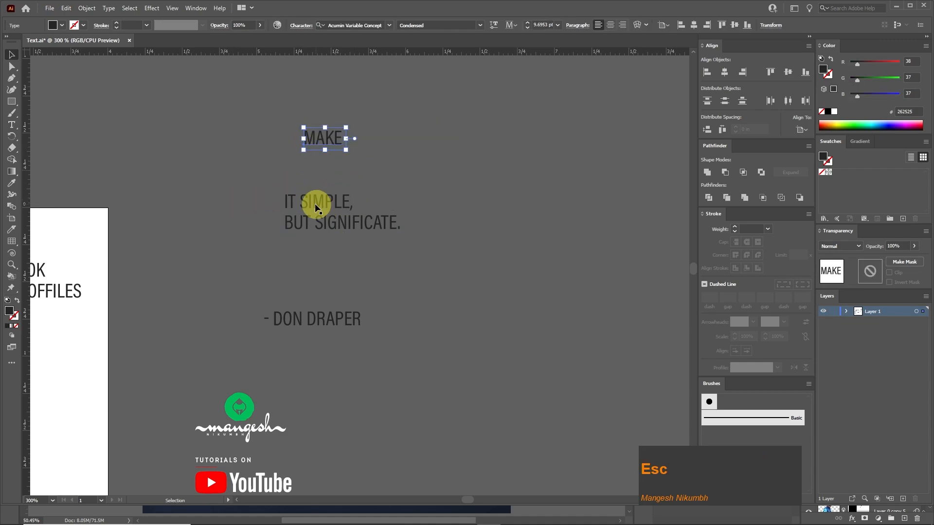
Move "IT" from the quote to follow "MAKE" and split "SIMPLE," into its own text object.
left_click(285, 197)
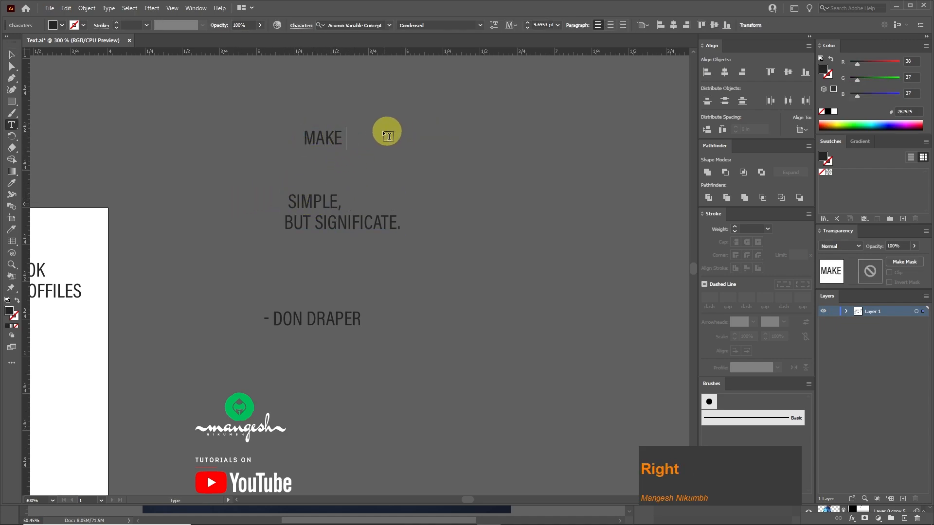
key("ctrl+x")
left_click(370, 161)
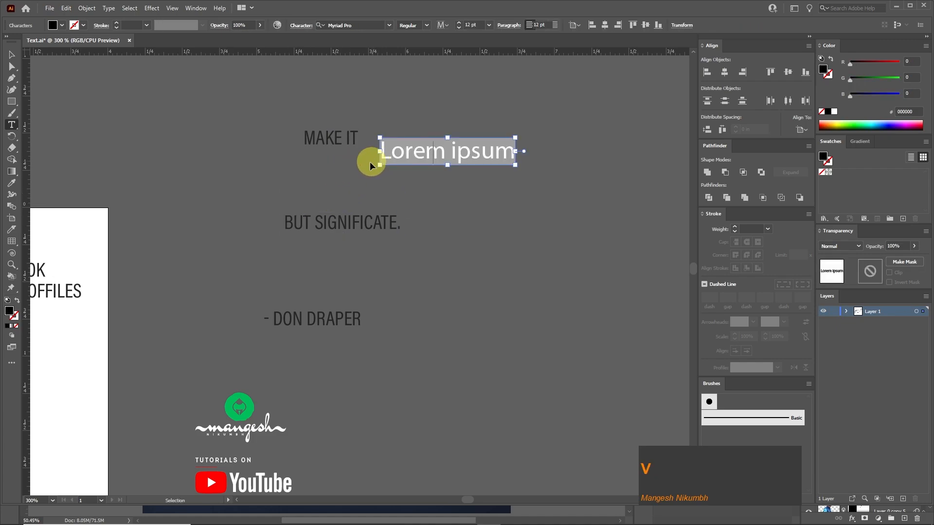
key("ctrl+v")
Split "BUT" into its own text object and delete the leftover blank space before "SIGNIFICATE.".
left_click_drag(310, 221, 293, 219)
left_click(434, 190)
key("ctrl+v")
left_click(350, 214)
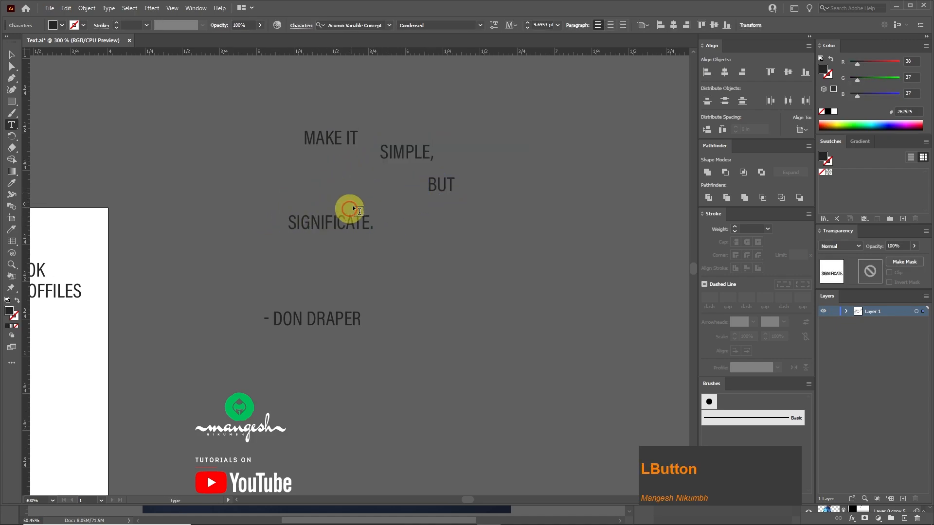
key("Left")
key("Left")
key("Left")
key("Left")
key("Left")
key("Left")
key("Left")
key("Left")
key("Left")
key("BackSpace")
key("Escape")
Place "SIMPLE," directly beneath "MAKE IT", enlarge it slightly and set its style to Condensed Bold.
left_click(454, 141)
left_click_drag(368, 141, 355, 239)
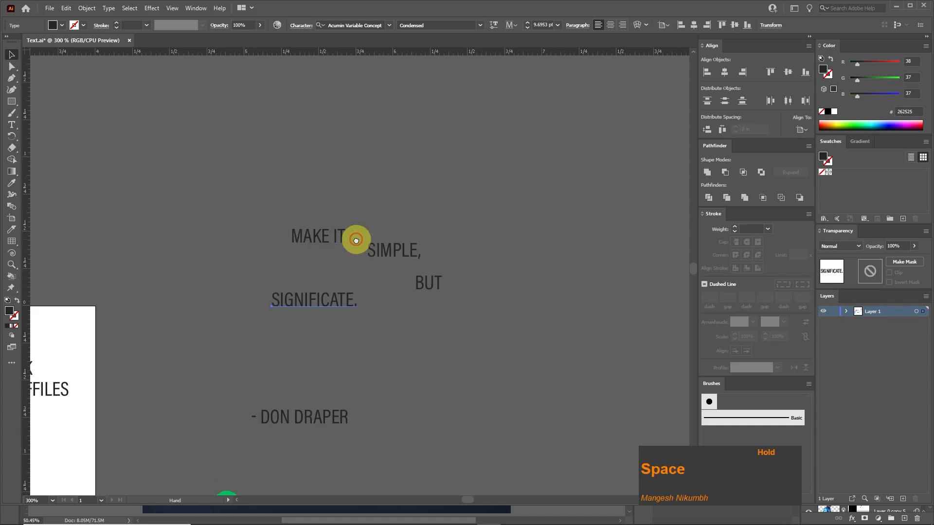
scroll(357, 243, "up", 3)
left_click_drag(508, 231, 303, 246)
left_click_drag(391, 227, 412, 222)
left_click(479, 24)
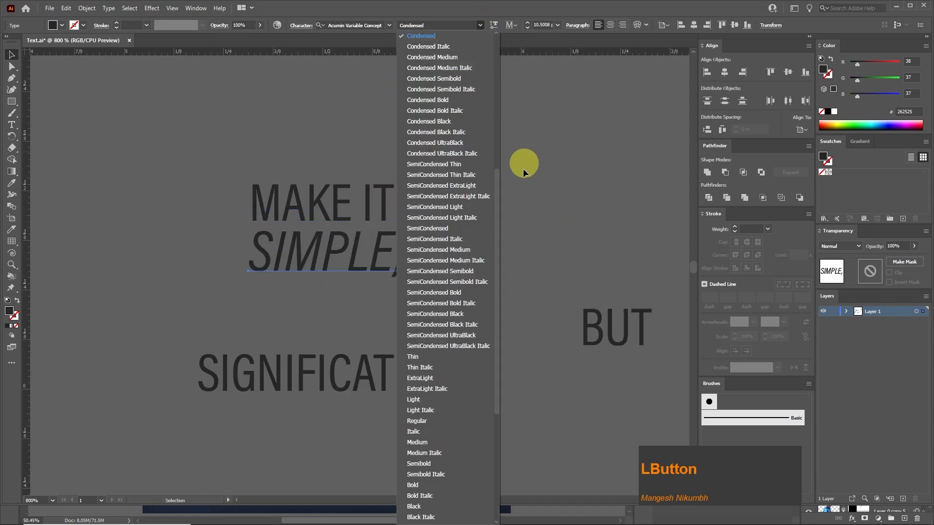
left_click(447, 100)
left_click(462, 187)
Scale "MAKE IT" to the width of "SIMPLE," and add vertical guides at both edges of the two lines.
left_click(376, 200)
left_click_drag(395, 235, 417, 246)
left_click(35, 194)
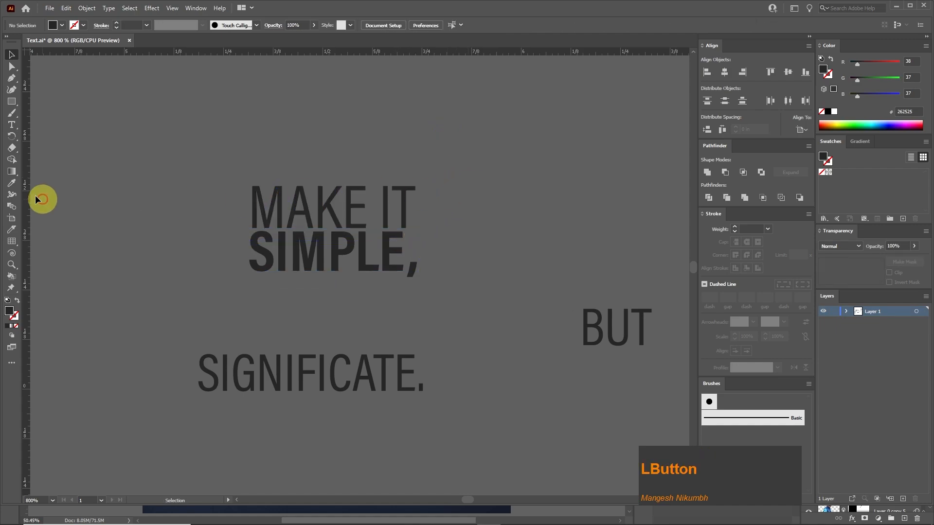
left_click(249, 214)
left_click_drag(417, 189, 417, 166)
left_click(287, 199)
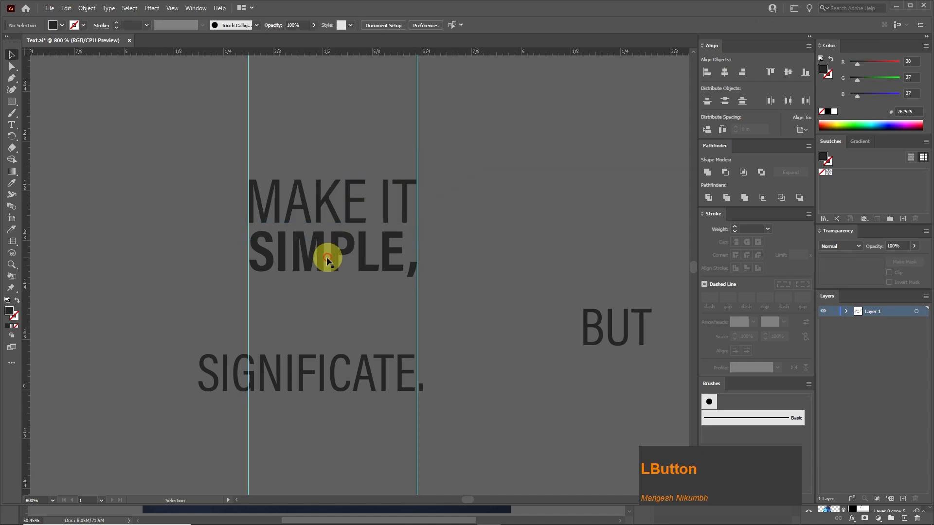
left_click(327, 261)
Set the word "BUT" in the Tagettes font and turn off its All Caps formatting.
left_click_drag(629, 333, 523, 307)
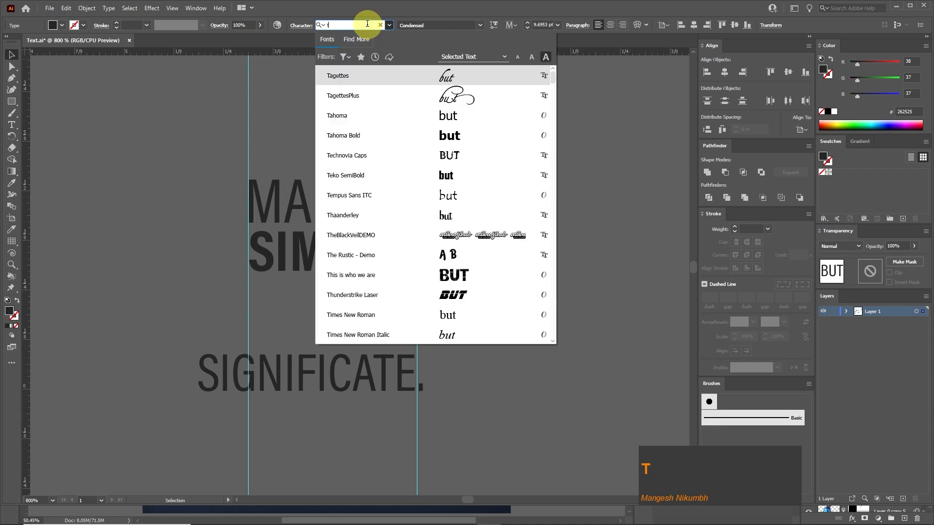
left_click(366, 76)
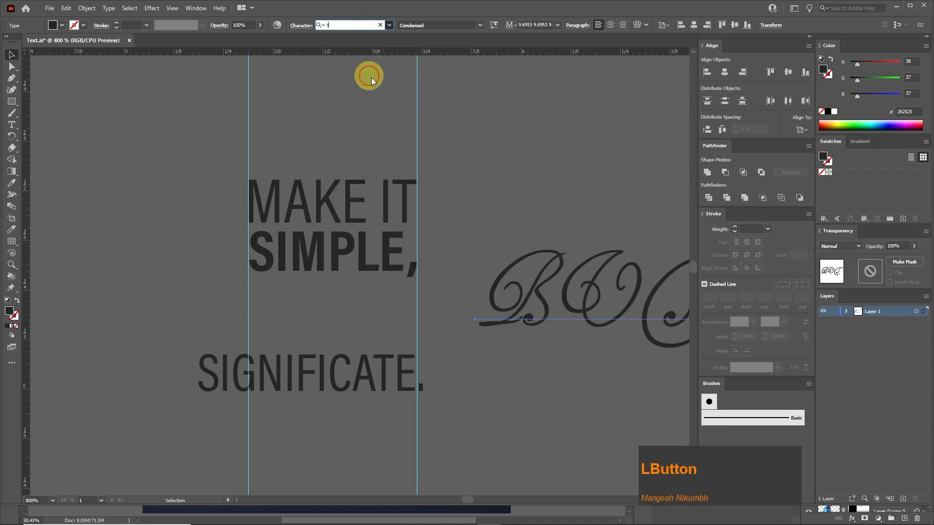
left_click(562, 271)
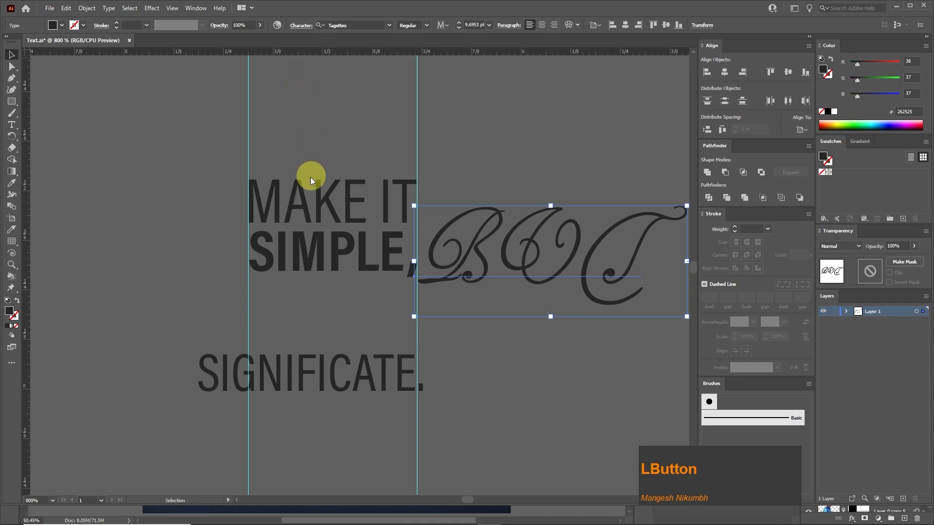
left_click(208, 173)
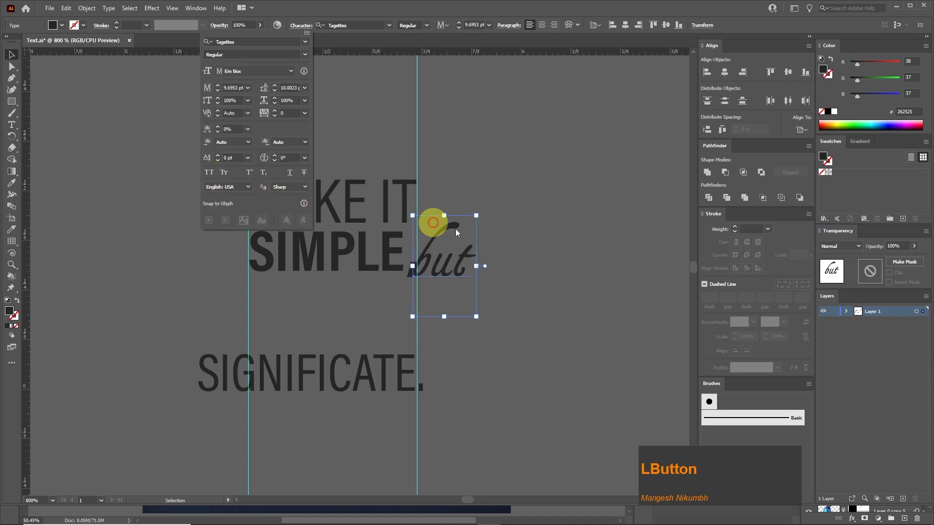
Enlarge "but" to span the two guides and position it beneath "SIMPLE,", overlapping the lines above.
left_click(463, 261)
mouse_move(293, 320)
left_mouse_down()
mouse_move(336, 317)
mouse_move(512, 125)
mouse_move(344, 206)
mouse_move(425, 162)
left_mouse_up()
left_click_drag(310, 303, 310, 315)
left_click(514, 240)
Align "SIGNIFICATE." to the left guide beneath "but" and set its style to Condensed Bold.
scroll(363, 280, "down", 1)
left_click(341, 356)
left_click_drag(239, 329, 278, 334)
left_click(479, 26)
left_click(453, 204)
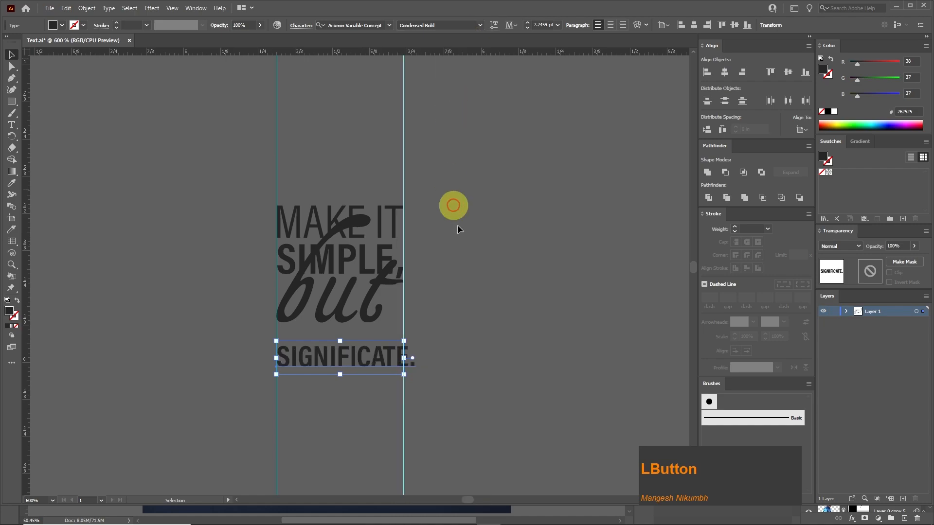
Scale "SIGNIFICATE." to fit between the guides and nudge it up close beneath "but".
left_click_drag(411, 341, 403, 344)
key("Up")
key("Up")
key("Up")
key("Up")
key("Up")
left_click(473, 307)
Delete both vertical guides around the stacked quote.
key("space")
left_click_drag(282, 215, 261, 229)
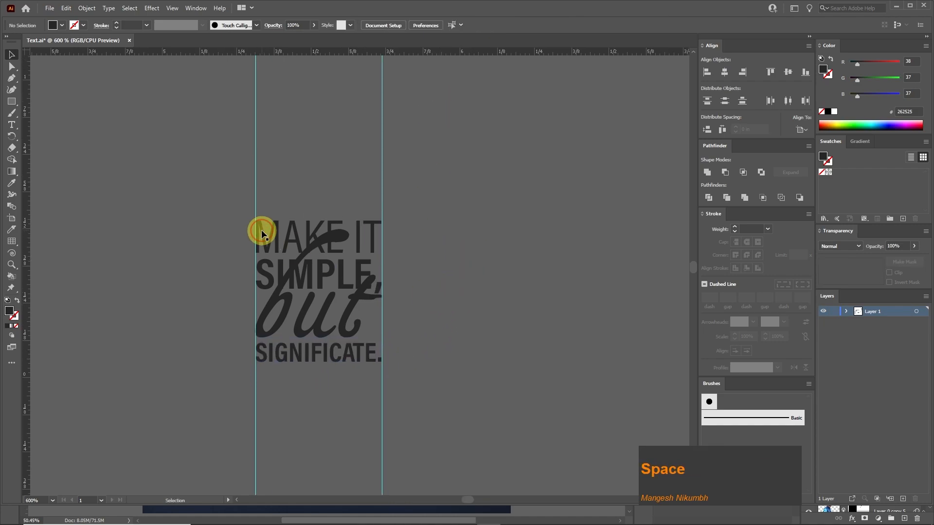
left_click(262, 230)
left_click(488, 197)
key("ctrl+minus")
key("ctrl+minus")
left_click_drag(459, 192, 260, 156)
key("Delete")
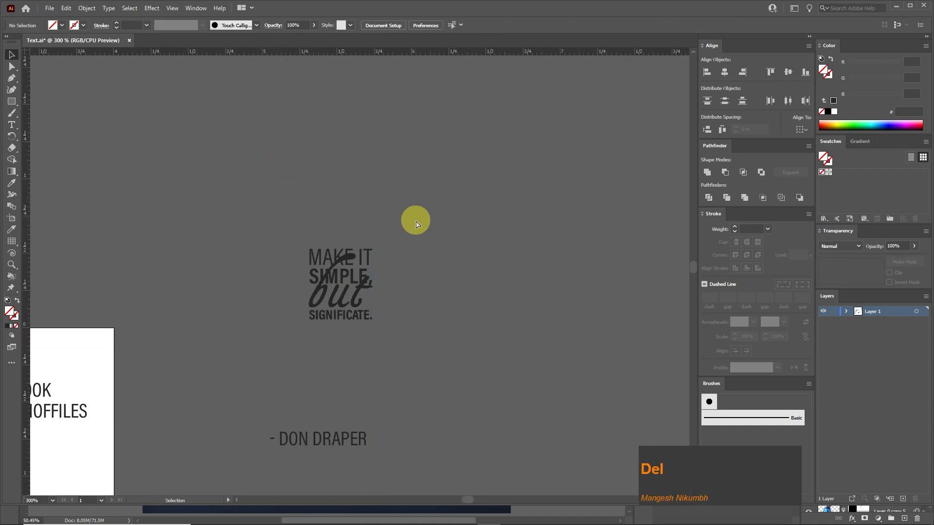
Color the word "but" with the logo's green (00be5a) using the Eyedropper.
key("ctrl+plus")
key("ctrl+plus")
left_click(319, 323)
key("ctrl+minus")
scroll(258, 352, "down", 3)
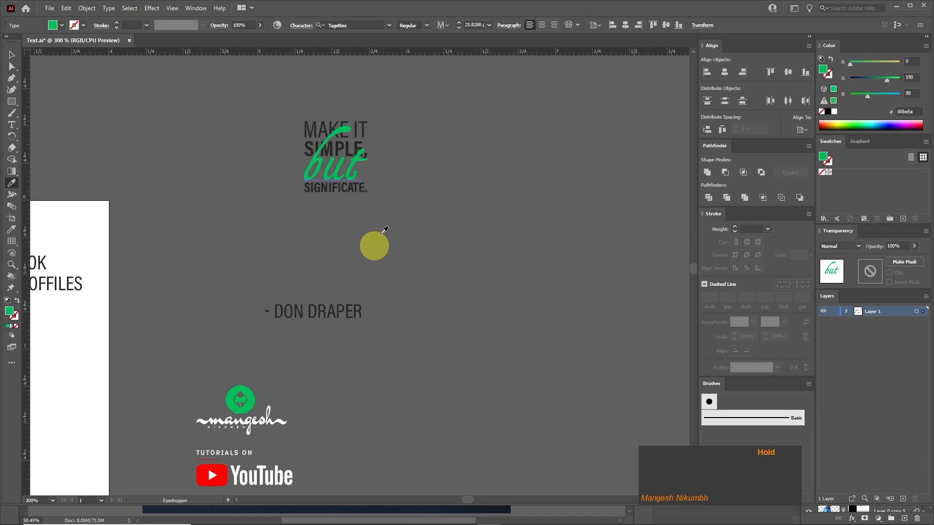
Set the fill of "SIGNIFICATE." to white.
left_click_drag(375, 244, 419, 278)
key("ctrl+plus")
key("ctrl+plus")
left_click(270, 360)
left_click(834, 111)
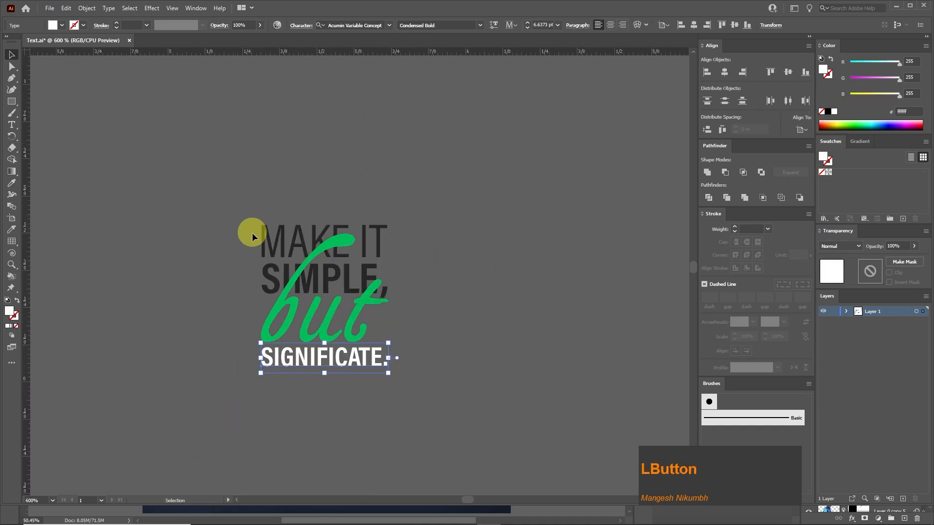
Fill "MAKE IT SIMPLE," with white and color "SIGNIFICATE." with the green of "but" (00be5a) using the Eyedropper.
left_click(251, 232)
left_click(263, 230)
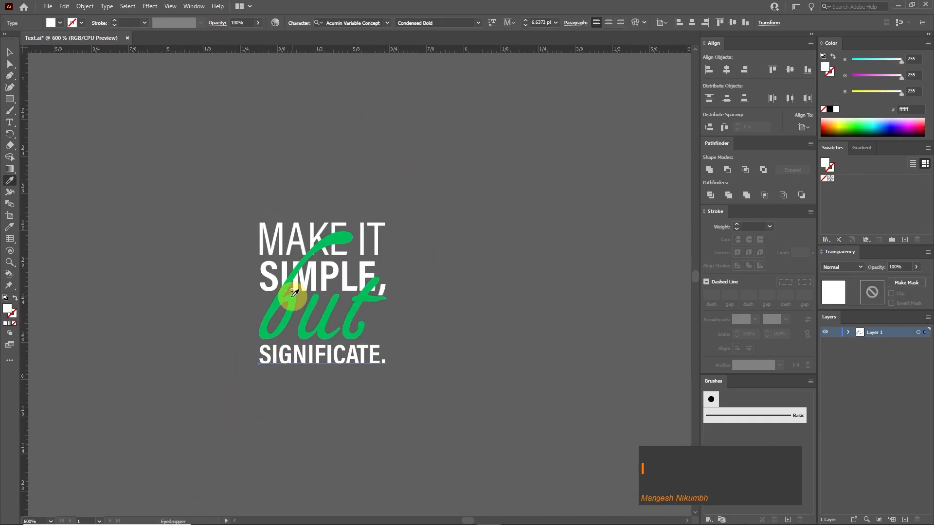
left_click(289, 298)
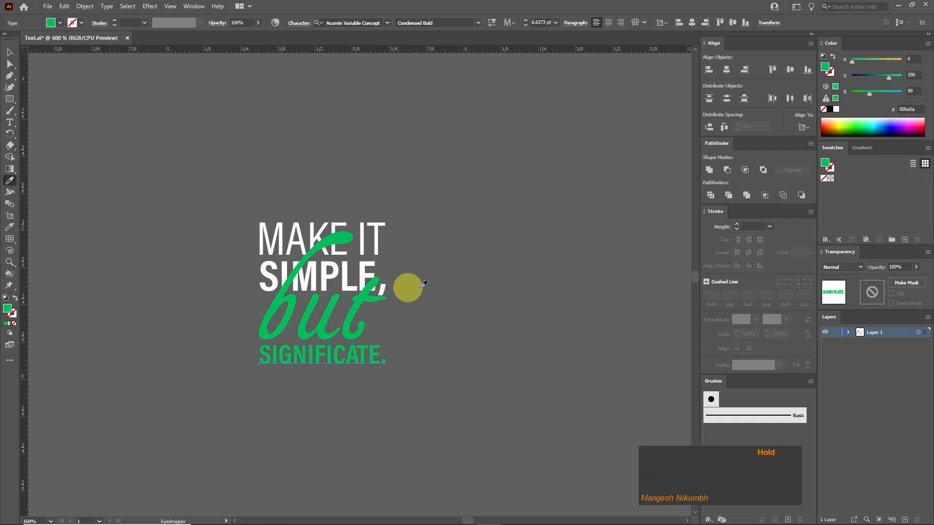
left_click(433, 279)
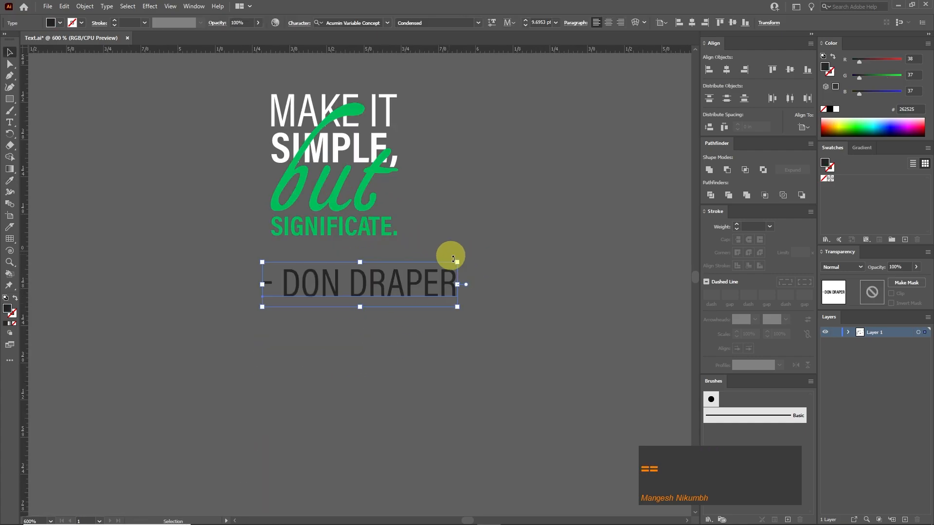
Place the author credit below the stacked quote, scaled down to small text, and fill it with white.
left_click_drag(449, 257, 346, 291)
left_click_drag(310, 298, 319, 277)
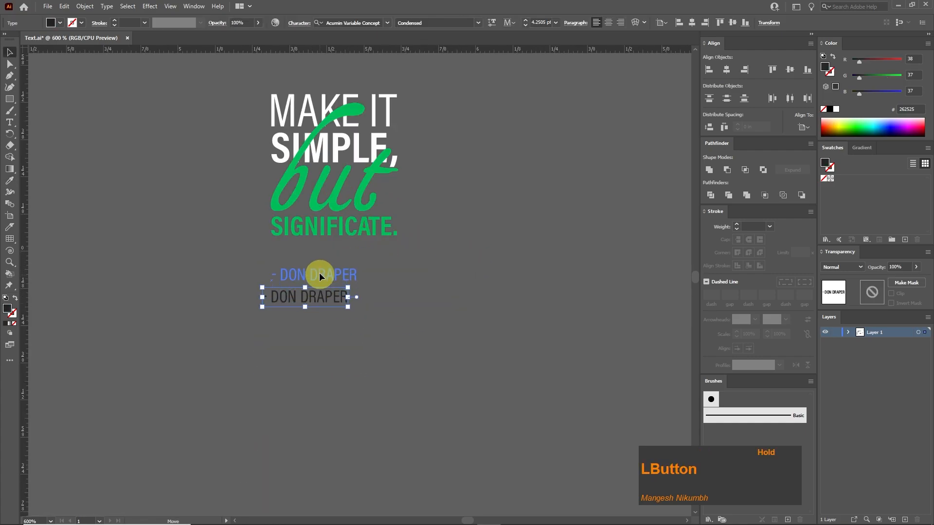
left_click(501, 175)
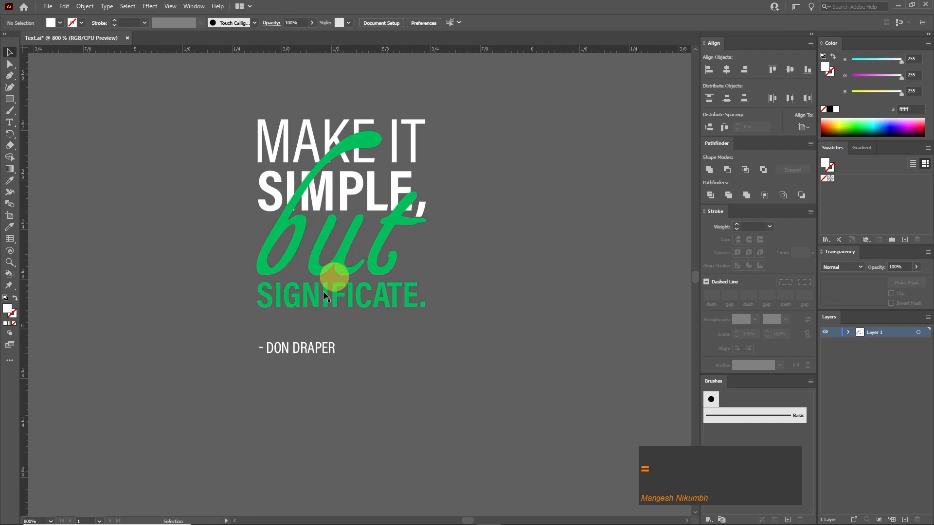
Nudge the author credit up closer to "SIGNIFICATE.", locking the overlapping "but" text while doing so and unlocking it again.
left_click(271, 346)
left_click(272, 298)
key("Down")
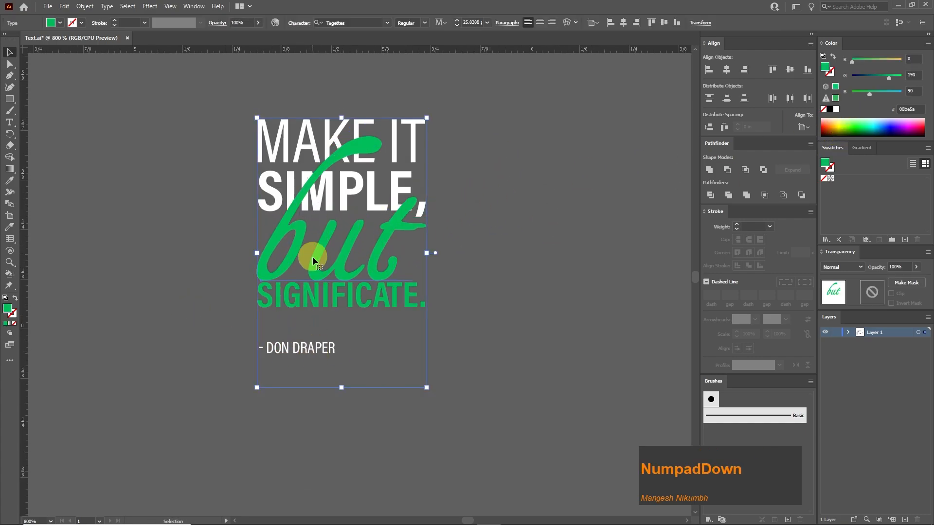
key("ctrl+z")
key("ctrl+2")
left_click(308, 347)
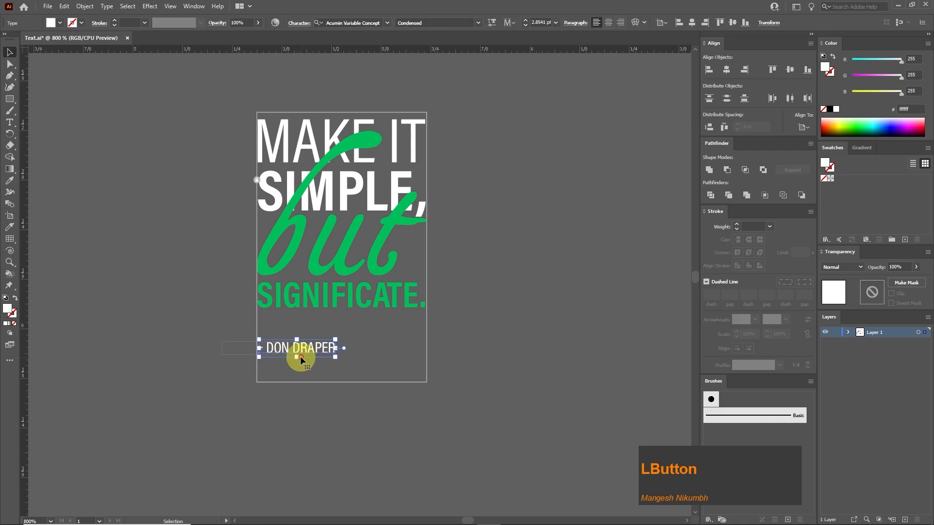
key("Up")
key("Up")
key("Up")
key("Down")
left_click(218, 345)
key("ctrl+alt+2")
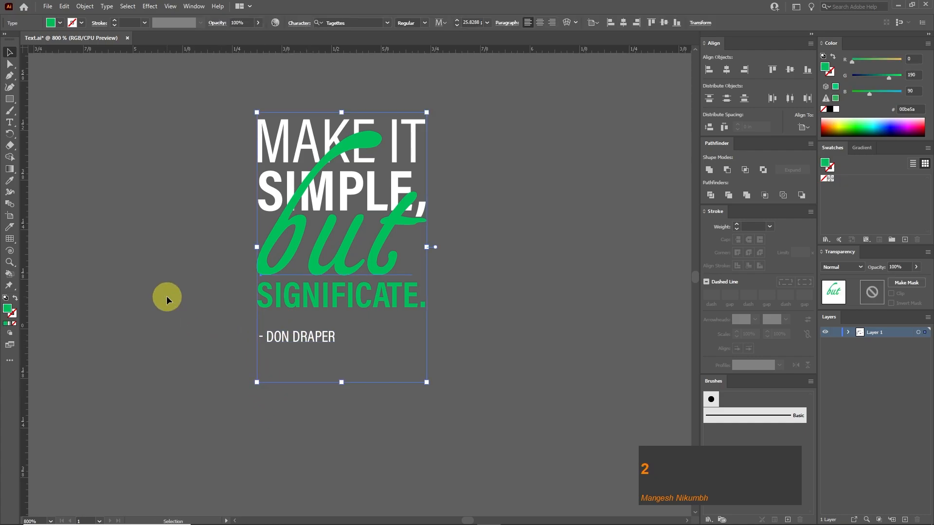
Copy the complete stacked quote together with its author credit and switch to Photoshop.
left_click(500, 298)
key("ctrl+minus")
key("ctrl+minus")
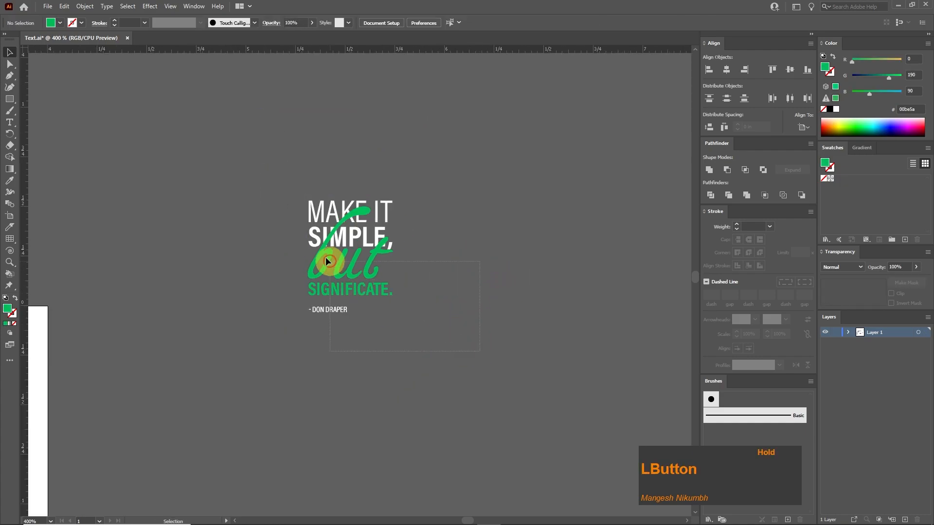
key("ctrl+a")
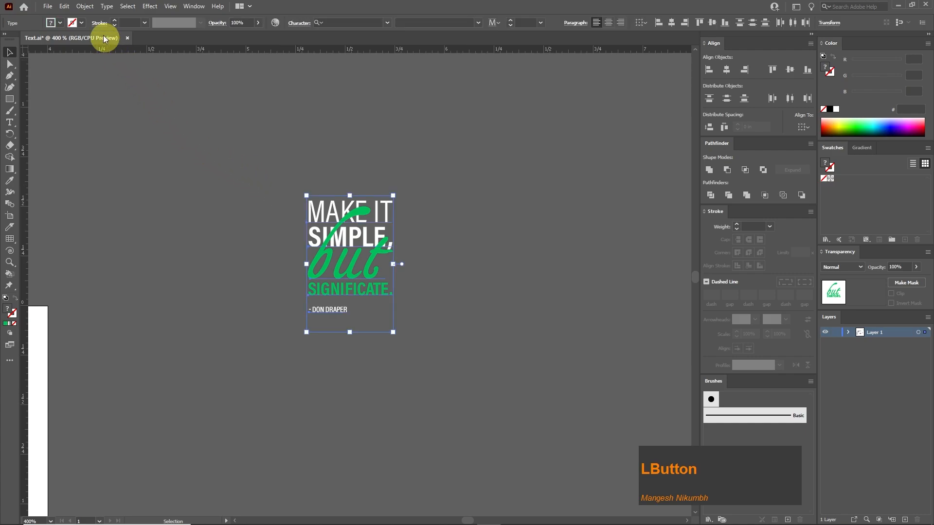
left_click(65, 6)
left_click(98, 50)
key("alt+Tab")
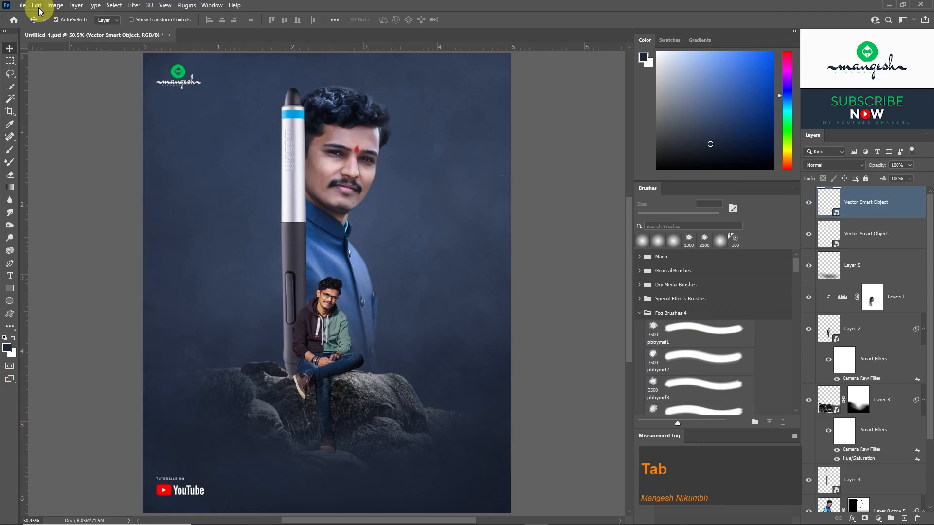
Paste the stacked quote as a Smart Object and position it in the poster's upper-right corner.
left_click(37, 5)
left_click(59, 92)
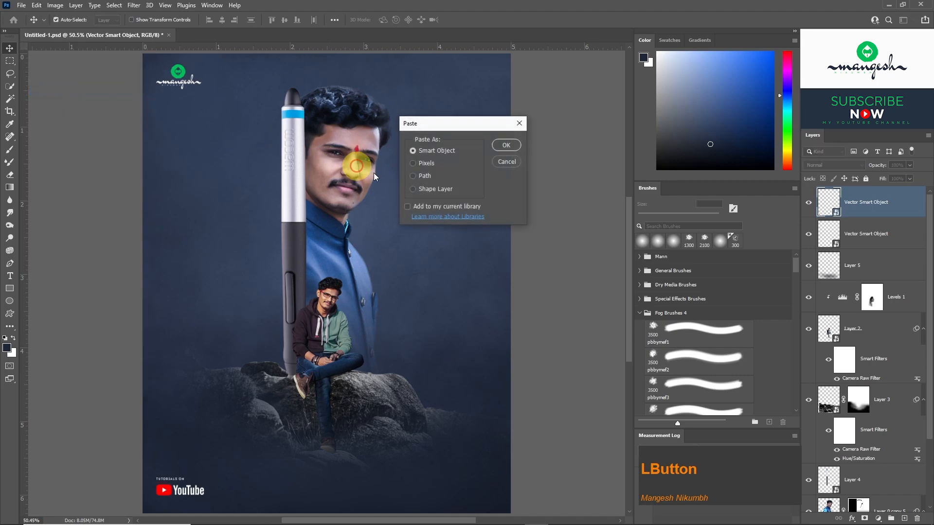
left_click(506, 148)
left_click_drag(322, 286, 441, 175)
left_click_drag(461, 148, 509, 74)
left_click_drag(477, 121, 462, 146)
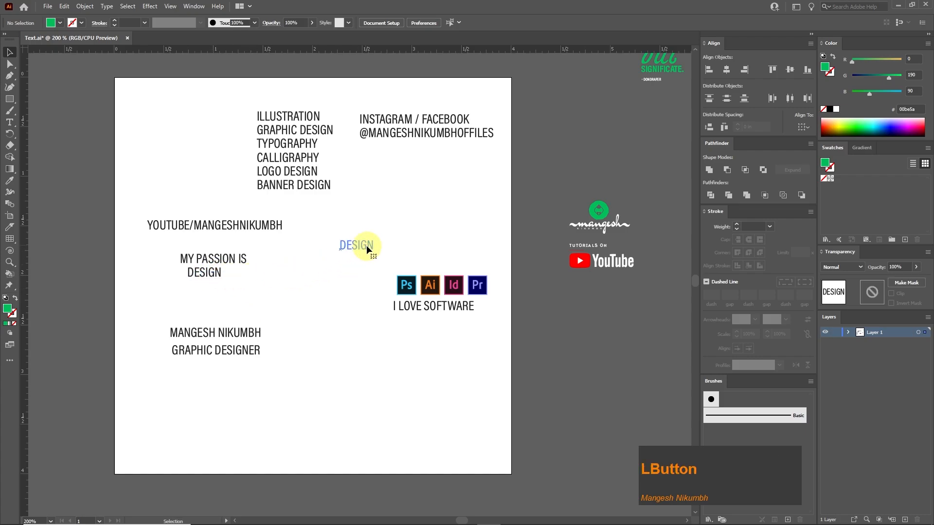
Set the font of the separate word "DESIGN" in Illustrator to Montserrat Black.
left_click_drag(366, 245, 365, 244)
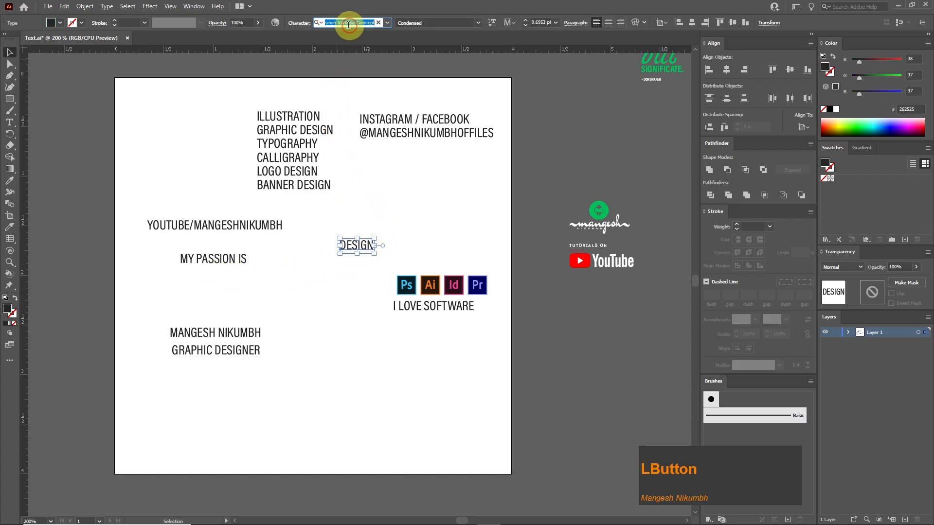
type("mon")
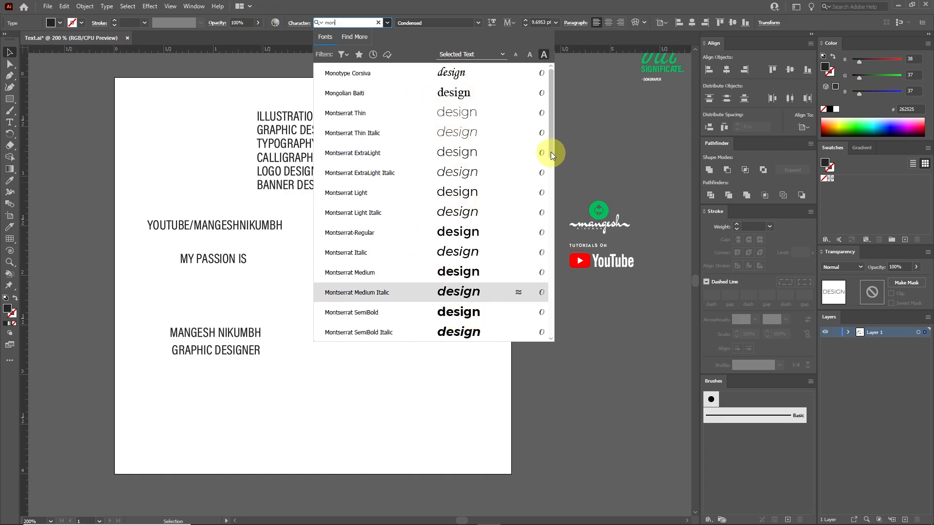
left_click_drag(550, 151, 548, 200)
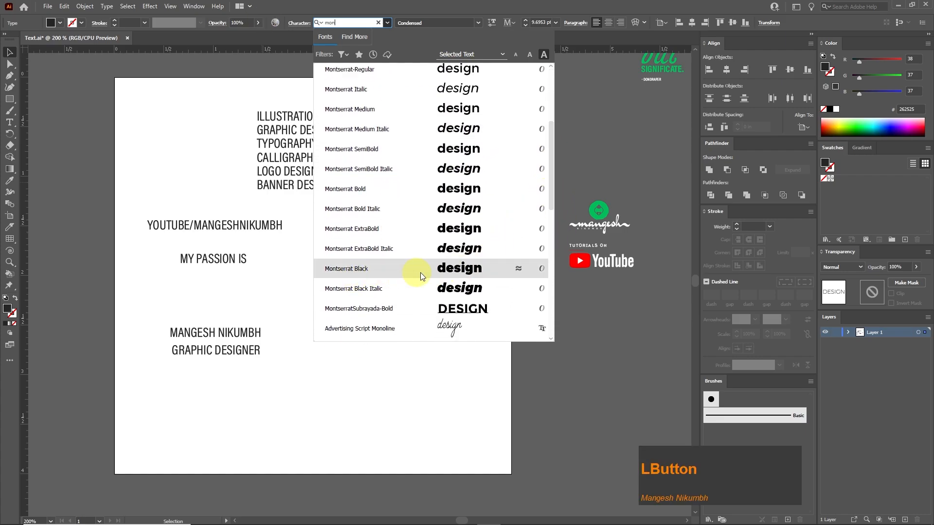
left_click(459, 270)
Enlarge "DESIGN" to about 58 pt, move it to the artboard's lower edge and copy it.
left_click_drag(394, 239, 684, 150)
left_click_drag(517, 184, 438, 418)
left_click_drag(451, 431, 422, 321)
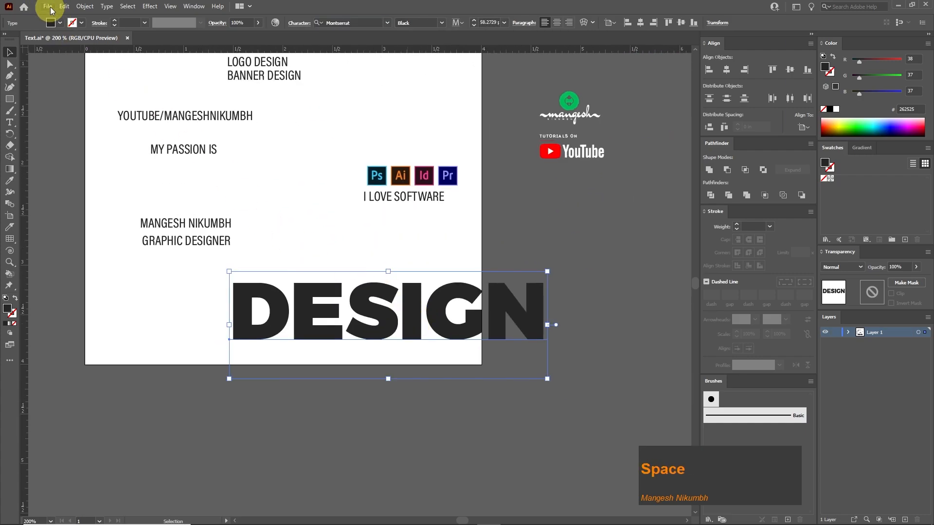
left_click(64, 6)
left_click(77, 58)
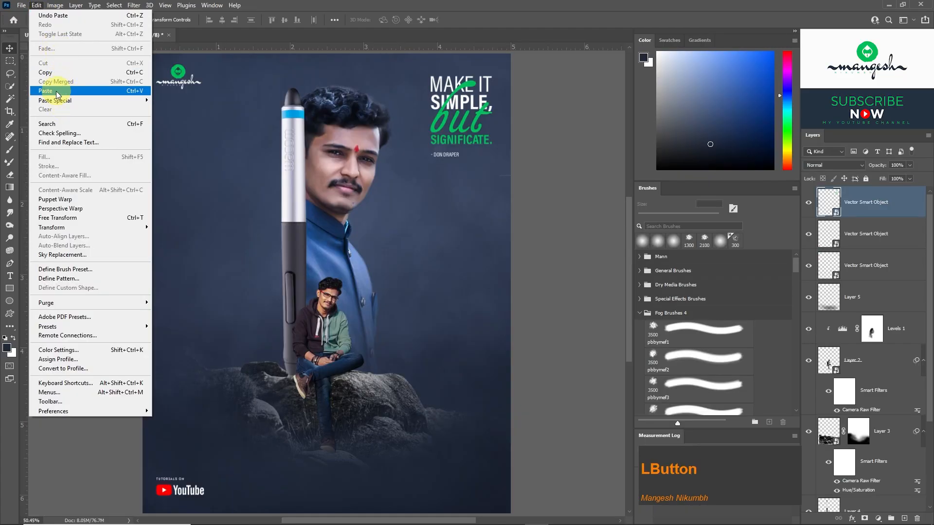
Paste "DESIGN" into the Photoshop poster as a Smart Object, rotate it -90° at about 117% scale and place it along the stylus's left side.
left_click(58, 90)
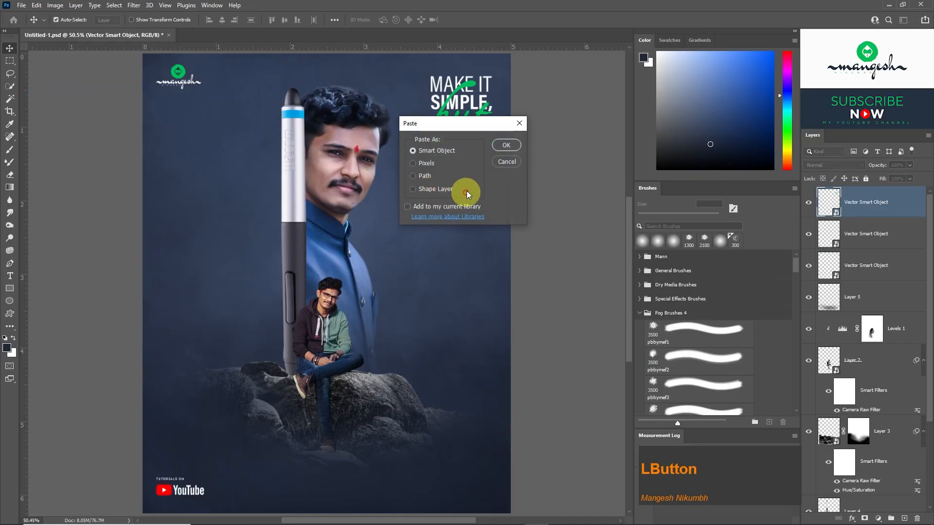
left_click(503, 147)
left_click_drag(451, 247, 270, 143)
left_click_drag(311, 280, 238, 273)
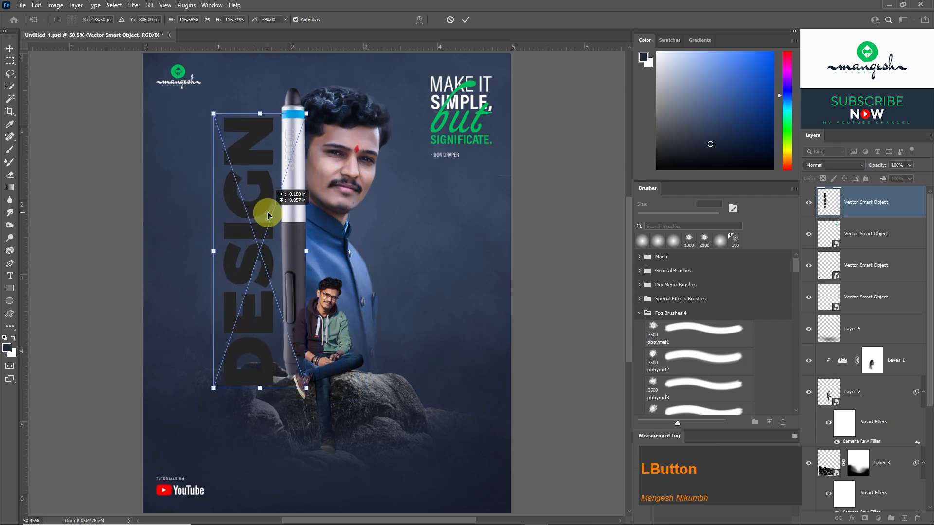
key("Return")
Back in Illustrator, move "MY PASSION IS" off the artboard and give it the script style of "but" using the Eyedropper.
key("alt+Tab")
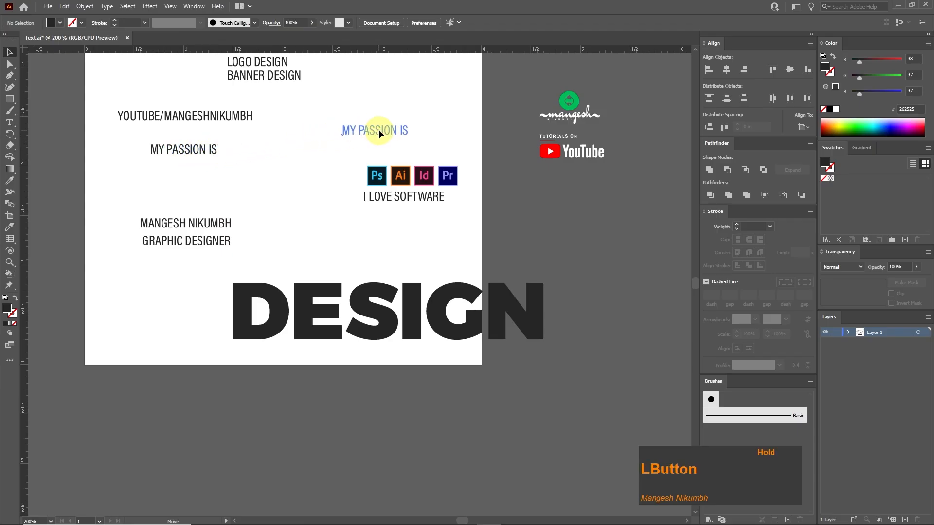
left_click_drag(378, 130, 579, 192)
key("space")
left_click_drag(613, 121, 435, 266)
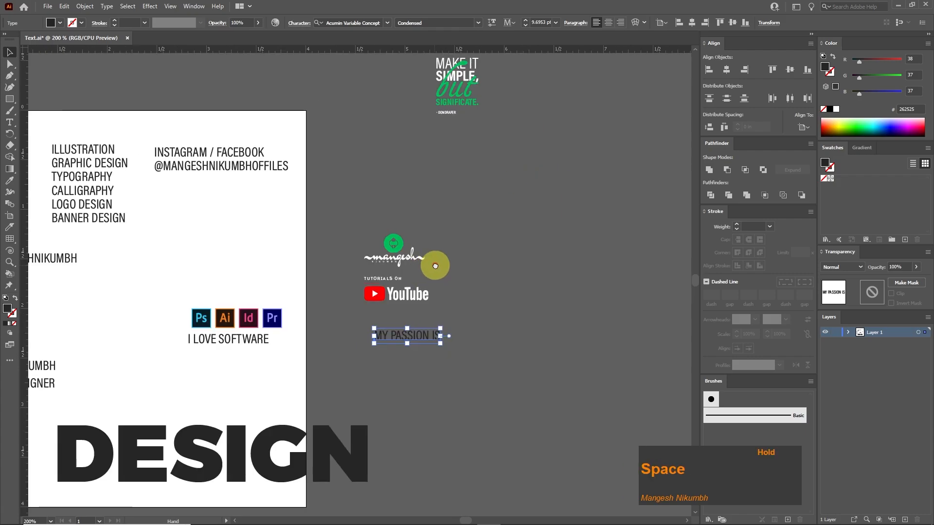
left_click_drag(455, 225, 375, 287)
left_click(10, 181)
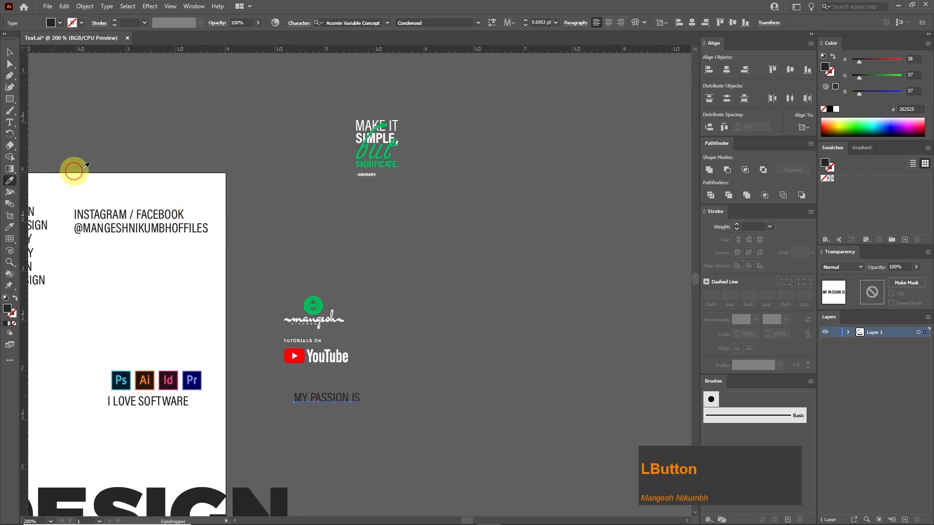
left_click(379, 159)
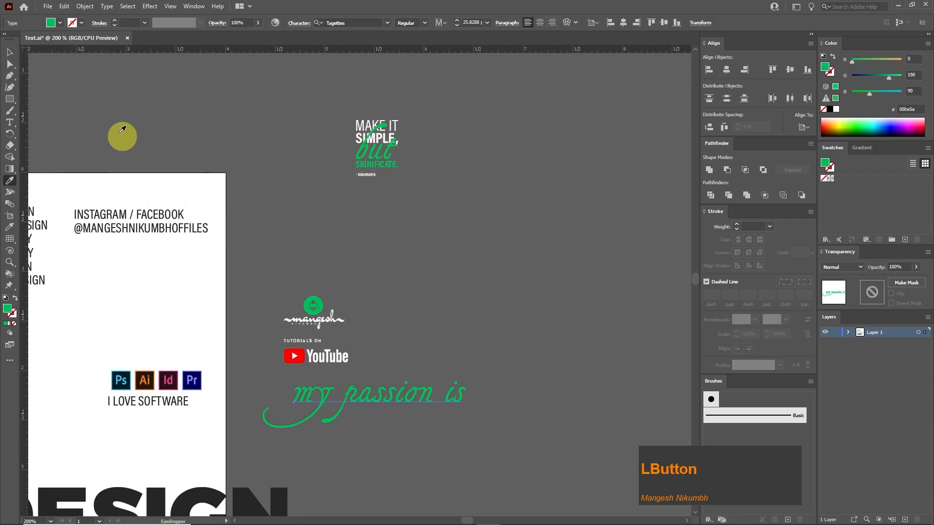
Move the script line "my passion is" to the empty area beside the quote, fill it with white and copy it.
left_click(9, 52)
left_click(399, 363)
left_click_drag(466, 379, 574, 240)
left_click(836, 110)
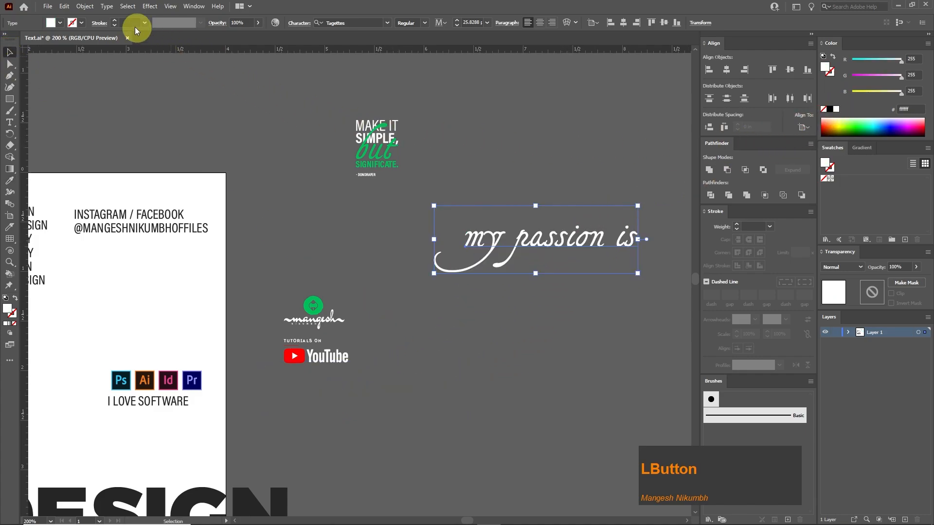
left_click(67, 6)
left_click(115, 67)
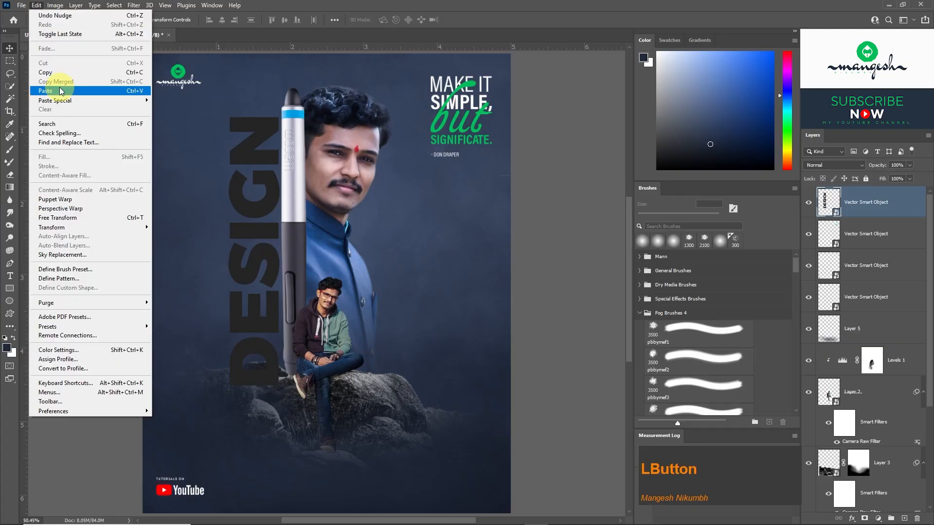
Paste "my passion is" into the Photoshop poster as a Smart Object, rotate it -90° and place it along the left edge of "DESIGN".
left_click(61, 91)
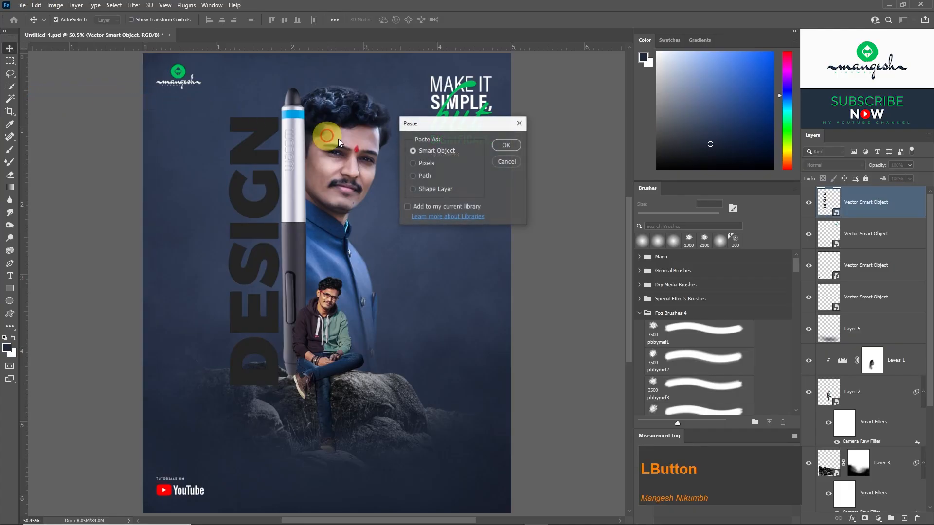
left_click(496, 149)
left_click_drag(421, 256, 315, 152)
left_click_drag(334, 275, 222, 247)
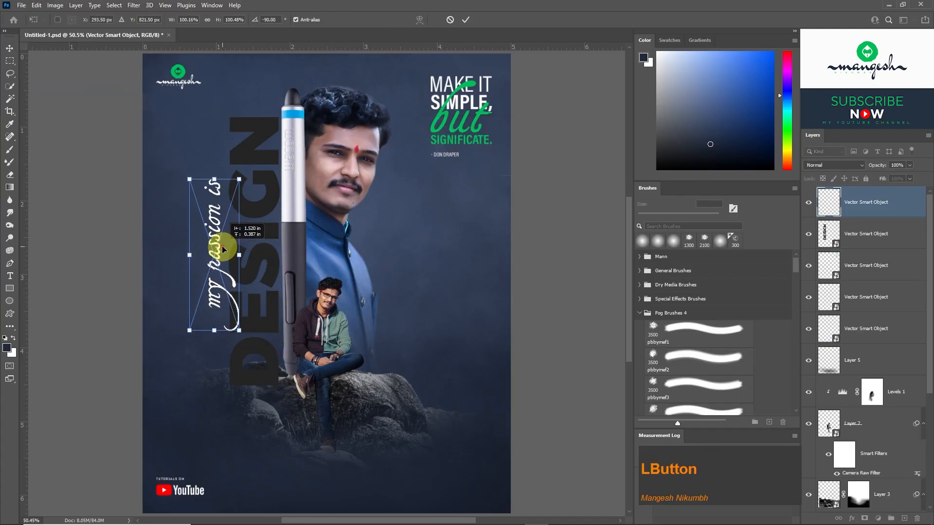
key("Return")
Center the "my passion is" and "DESIGN" layers vertically on the poster canvas, one after the other.
key("ctrl+a")
left_click(284, 20)
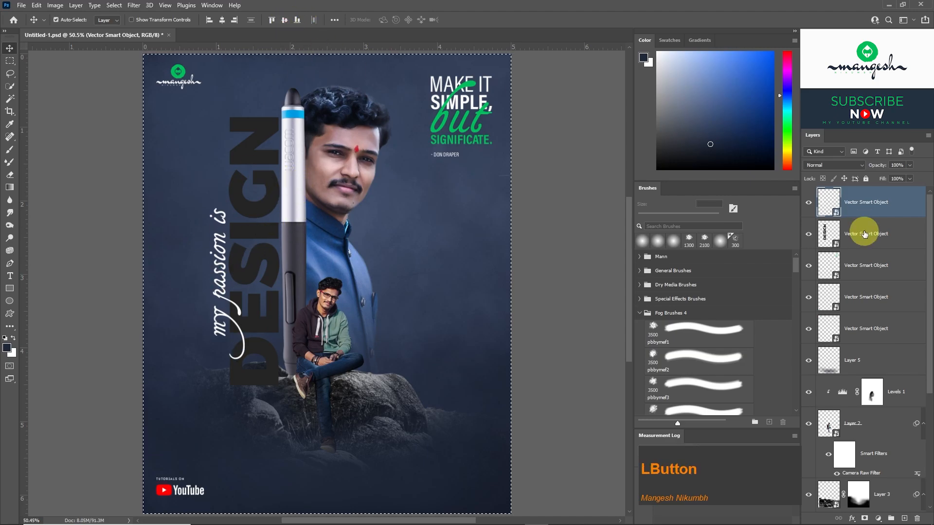
left_click(861, 233)
left_click(283, 20)
key("ctrl+d")
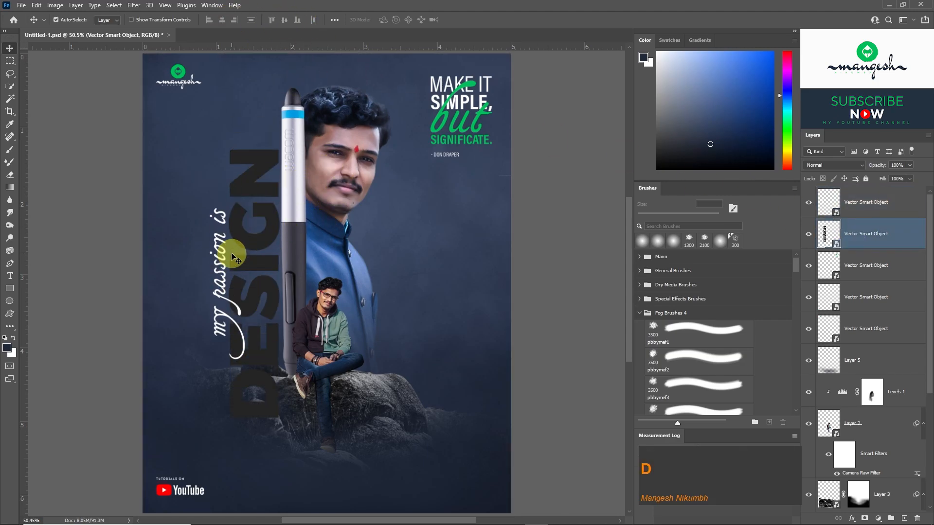
In Illustrator, move the name and job title off the artboard, apply the "DESIGN" type style to the name and scale it to about 10.6 pt.
key("alt+Tab")
left_click_drag(168, 351, 527, 346)
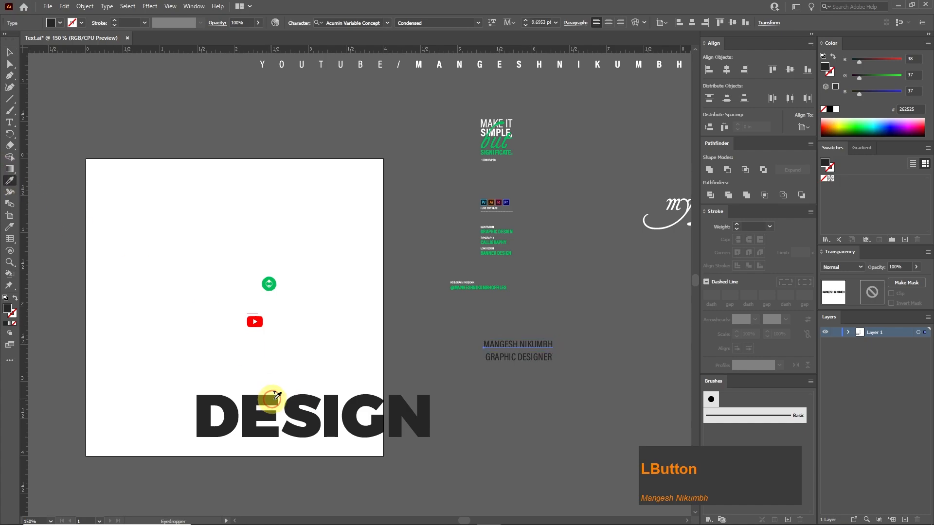
left_click(273, 398)
key("Tab")
key("v")
left_click_drag(856, 266, 336, 307)
key("Tab")
key("ctrl+plus")
key("ctrl+plus")
left_click_drag(529, 359, 608, 278)
Change the font style of the surname to Montserrat Light, keeping the first name in Black.
key("t")
left_click(441, 23)
left_click(413, 77)
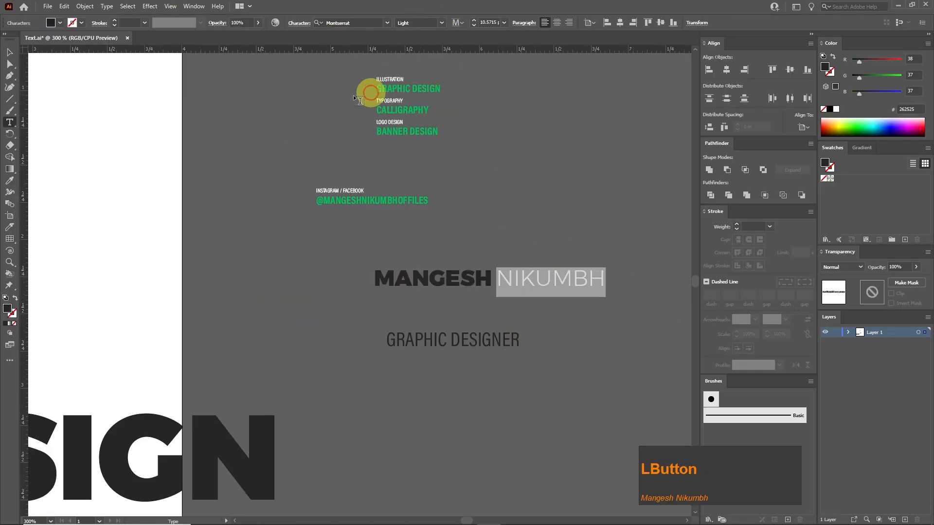
left_click(9, 52)
Apply the white script style of "my passion is" to "GRAPHIC DESIGNER" using the Eyedropper.
left_click(486, 340)
key("ctrl+minus")
key("ctrl+minus")
left_click_drag(526, 265, 467, 338)
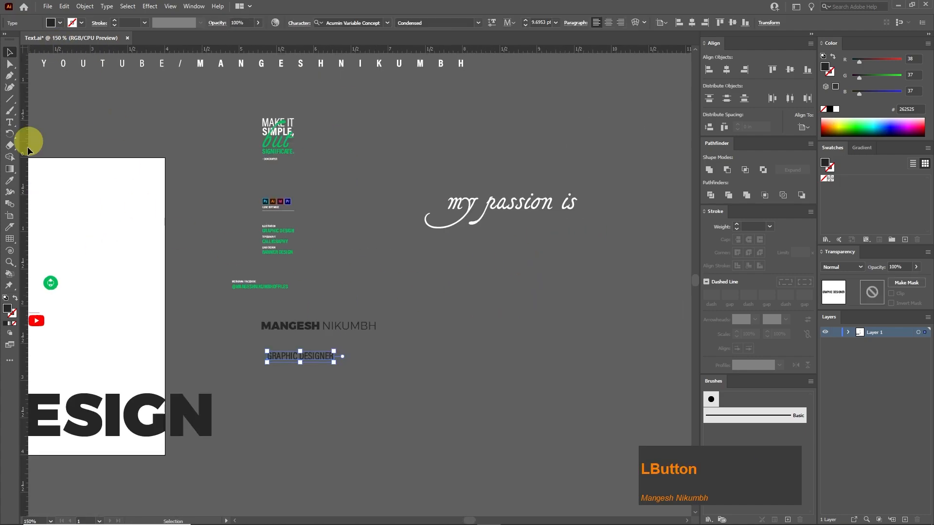
left_click(491, 201)
Scale the script text "Graphic designer" down to about 9.1 pt and place it centered just beneath the name.
key("v")
left_click(419, 275)
key("ctrl+plus")
key("ctrl+plus")
left_click_drag(442, 435, 508, 336)
left_click(508, 336)
left_click_drag(597, 269, 365, 311)
left_click_drag(305, 355, 345, 309)
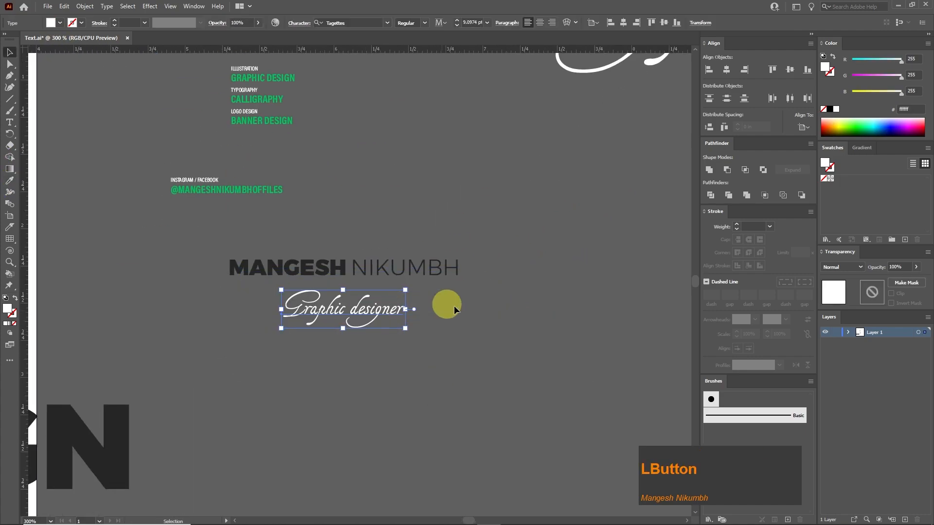
Copy the two-weight name text from Illustrator and paste it into the Photoshop poster as a Smart Object, centered below the rocks.
left_click(454, 305)
key("space")
left_click_drag(354, 217, 486, 285)
left_click(66, 7)
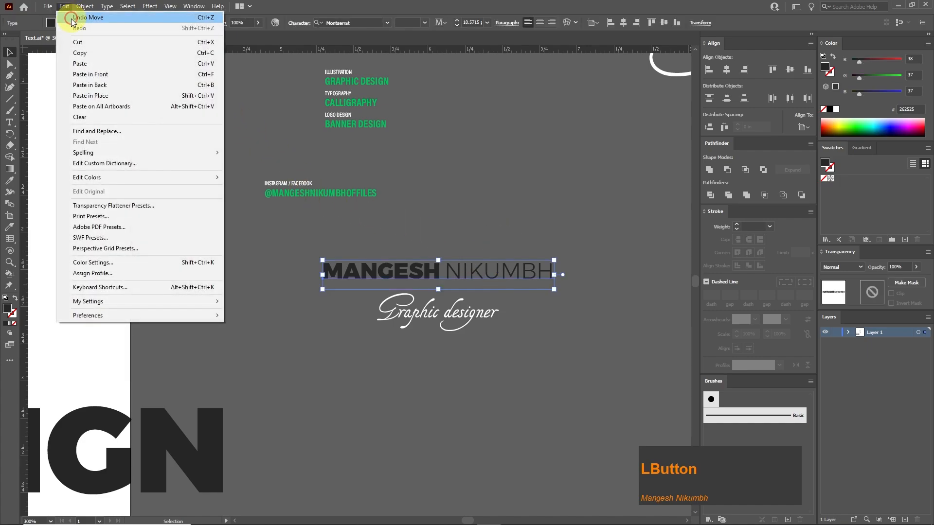
left_click(84, 58)
key("alt+Tab")
left_click(37, 6)
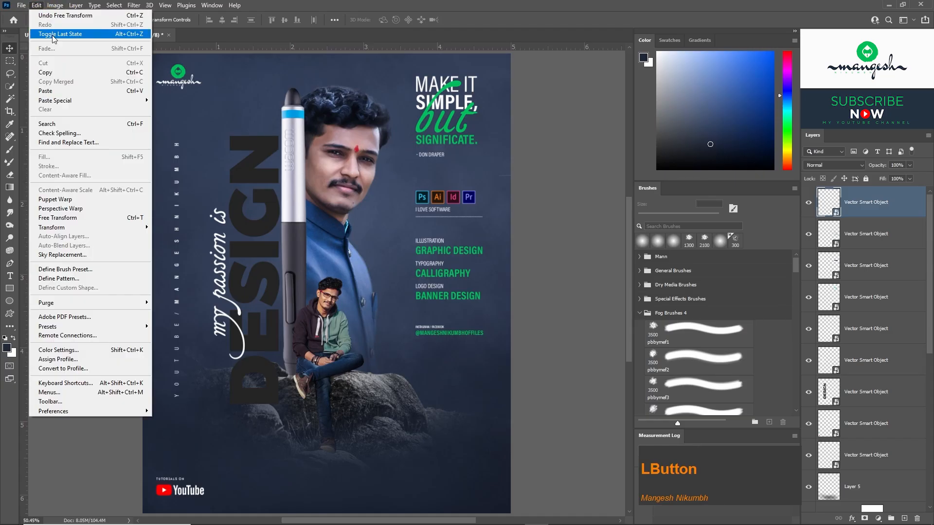
left_click(53, 91)
left_click(507, 145)
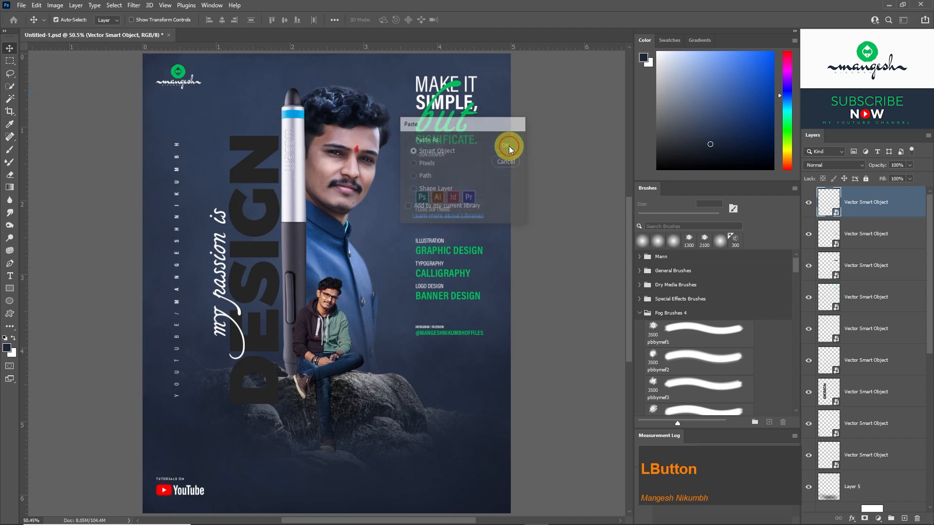
left_click_drag(359, 288, 396, 448)
key("Return")
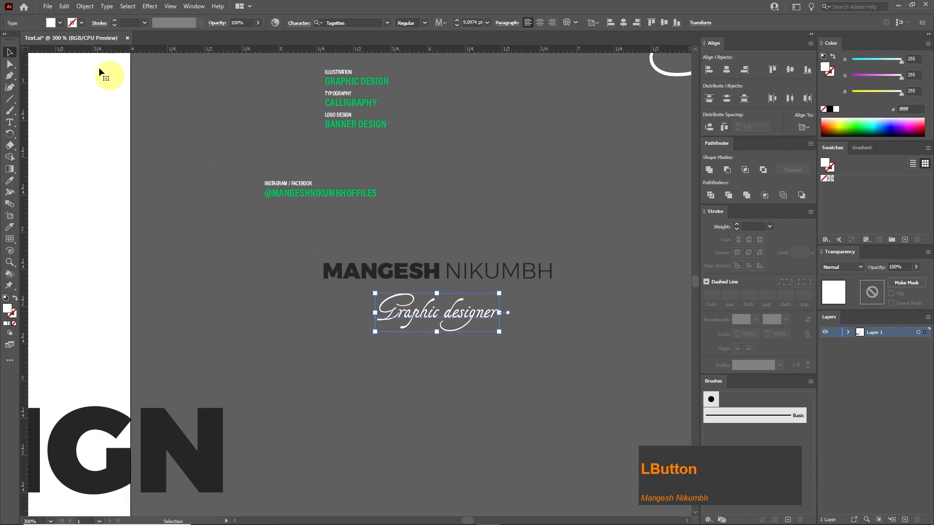
Copy the script text "Graphic designer" from Illustrator and paste it into the Photoshop poster as a Smart Object just beneath the name.
left_click(64, 6)
left_click(83, 57)
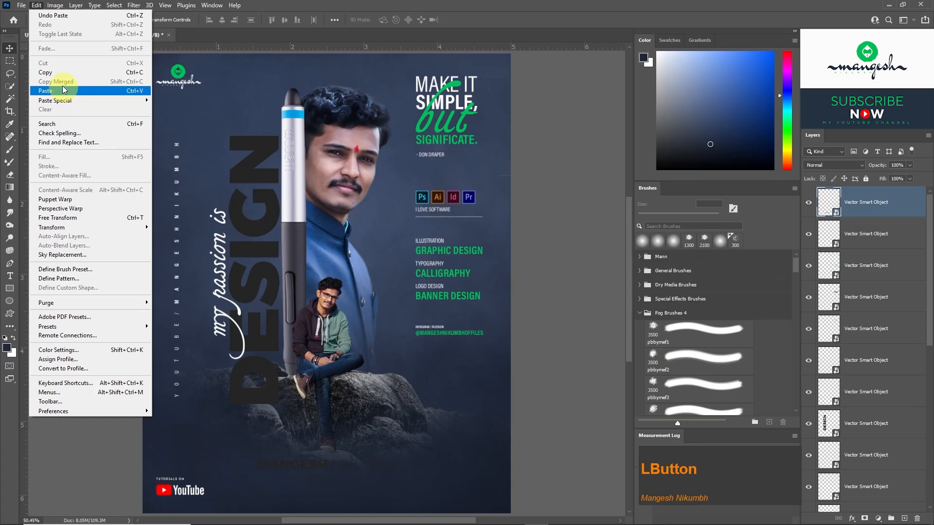
left_click(61, 92)
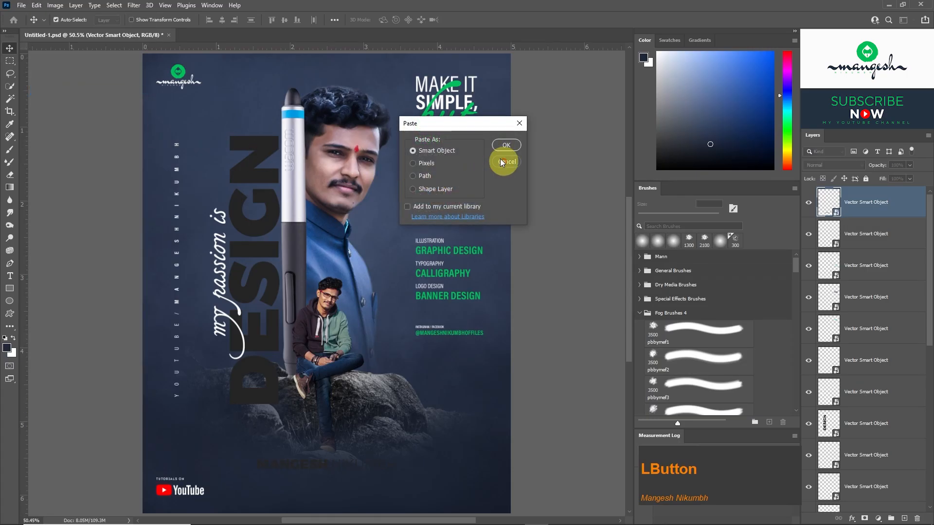
left_click(506, 148)
left_click_drag(353, 355, 334, 470)
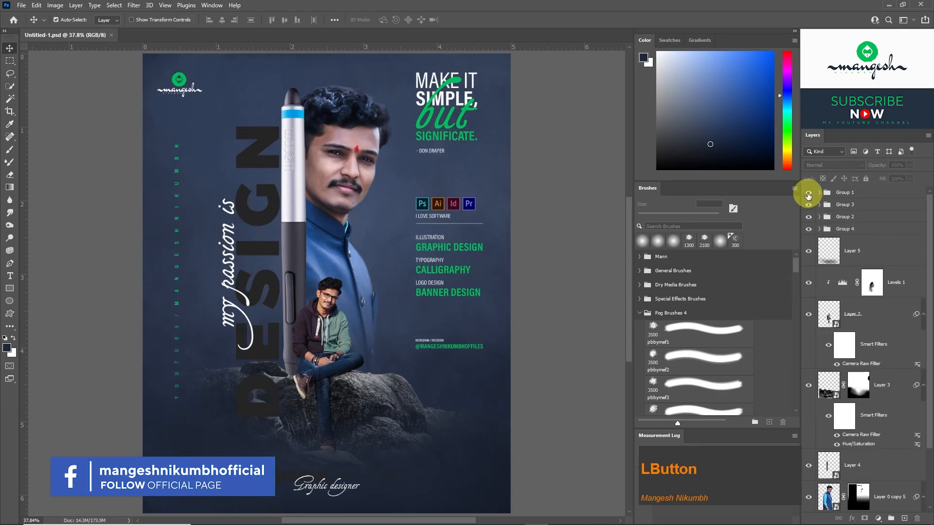
Check what the poster's text layer groups contain by toggling their visibility off and on.
left_click(808, 194)
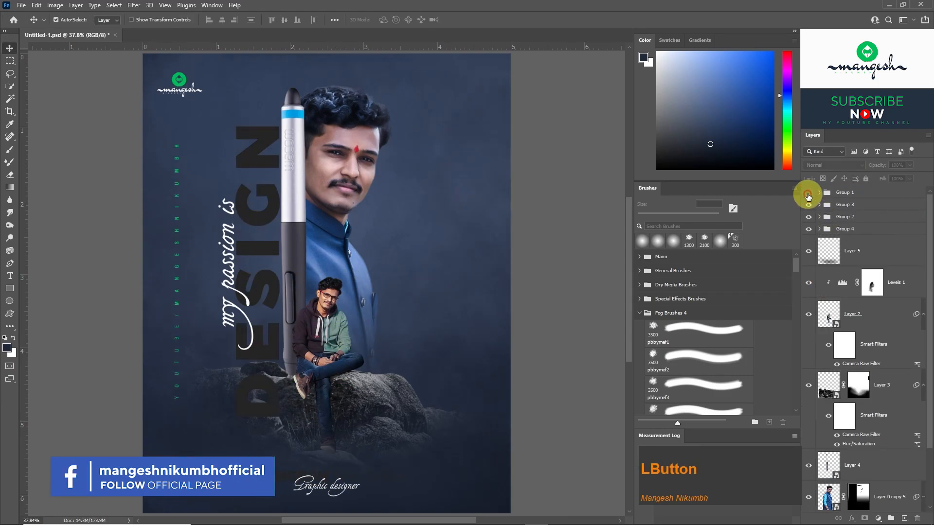
left_click(808, 194)
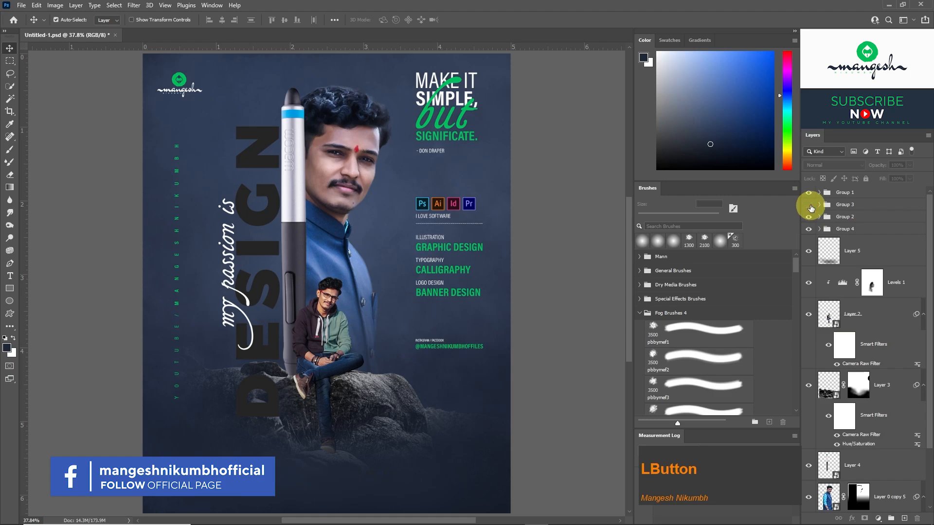
left_click(809, 218)
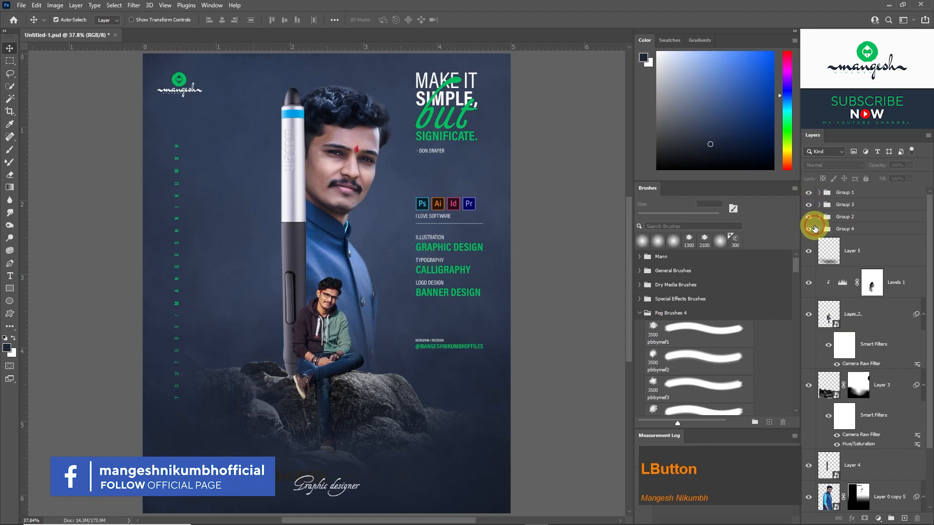
left_click(809, 230)
left_click(810, 231)
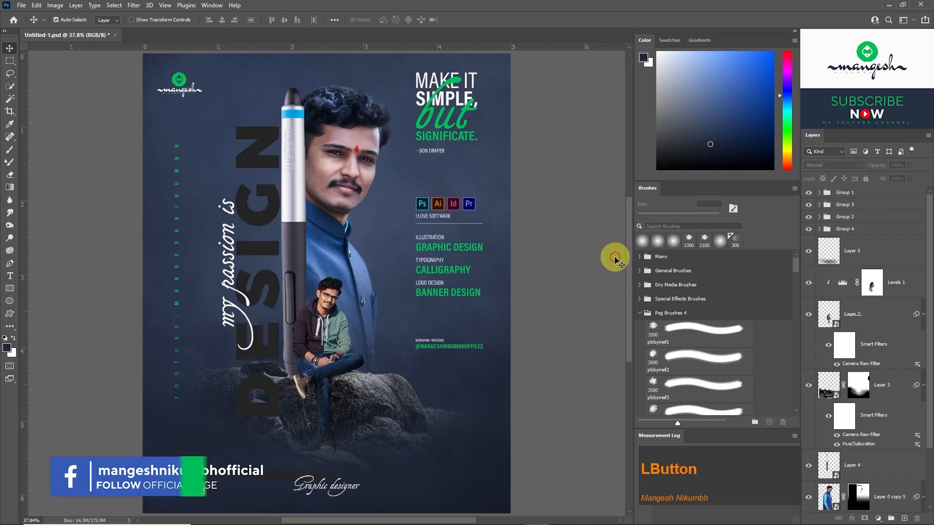
Bring the Texchers.jpg texture into the poster as a layer directly above the DESIGN text layer in Group 2.
left_click(269, 278)
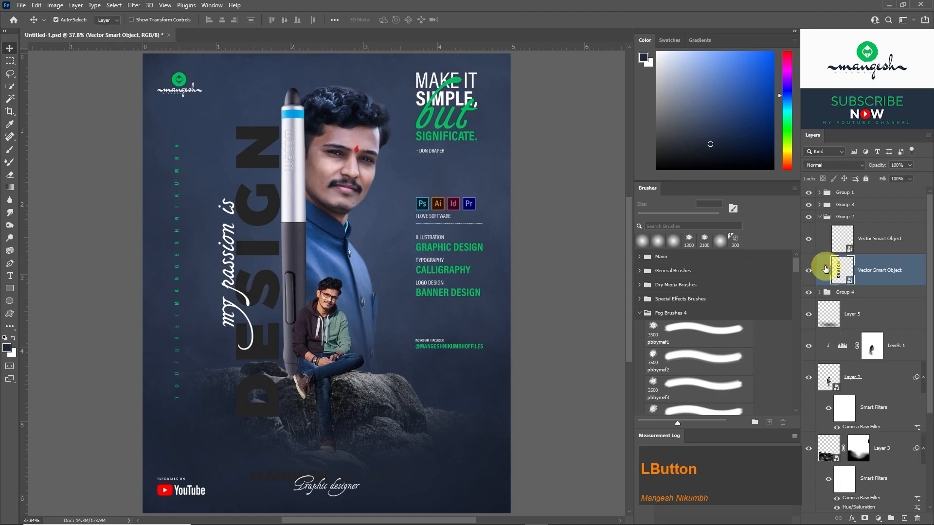
key("ctrl+Tab")
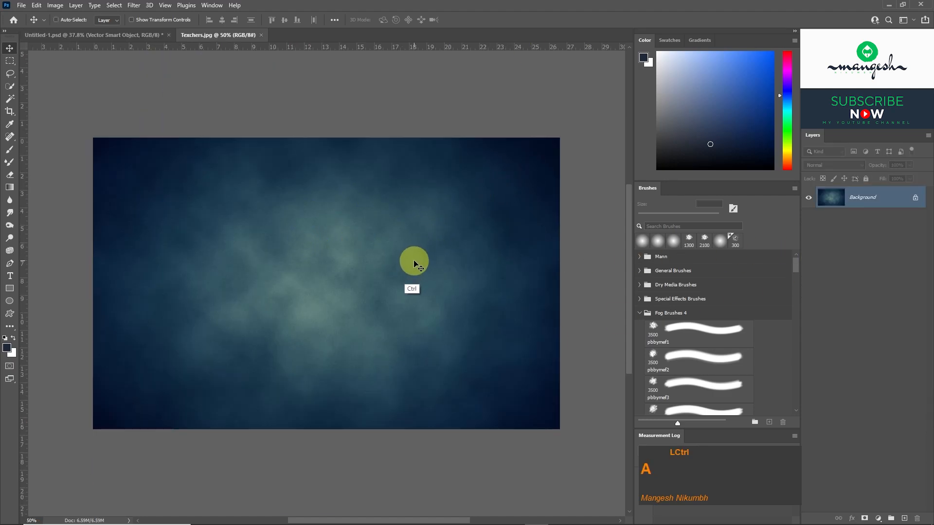
key("ctrl+a")
left_click_drag(345, 231, 378, 184)
left_click_drag(293, 236, 308, 246)
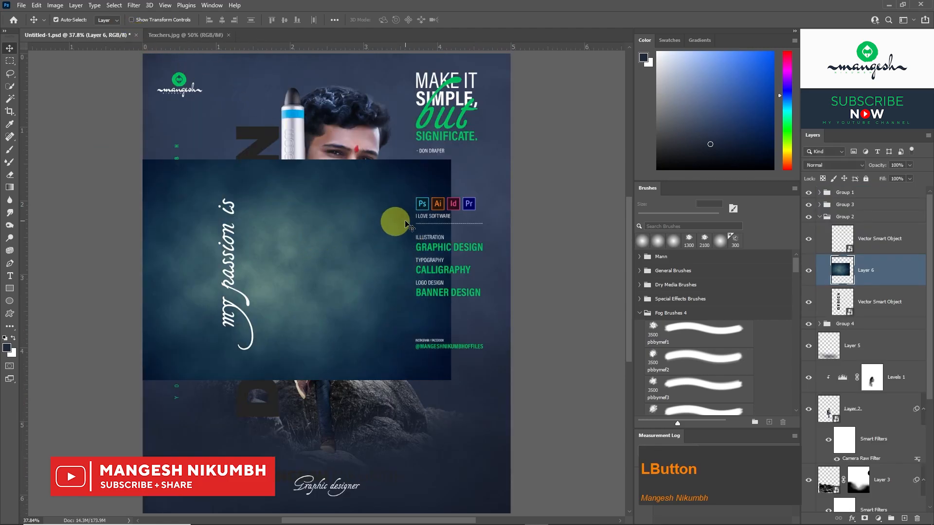
Rotate the texture 90 degrees, position it over the word DESIGN and clip it to that text layer.
key("ctrl+t")
left_click_drag(461, 150, 367, 409)
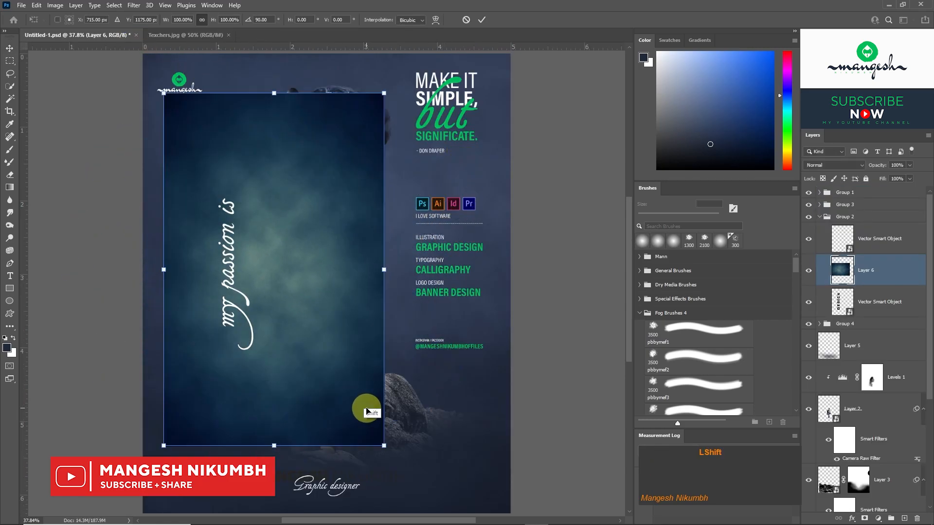
key("Return")
right_click(882, 276)
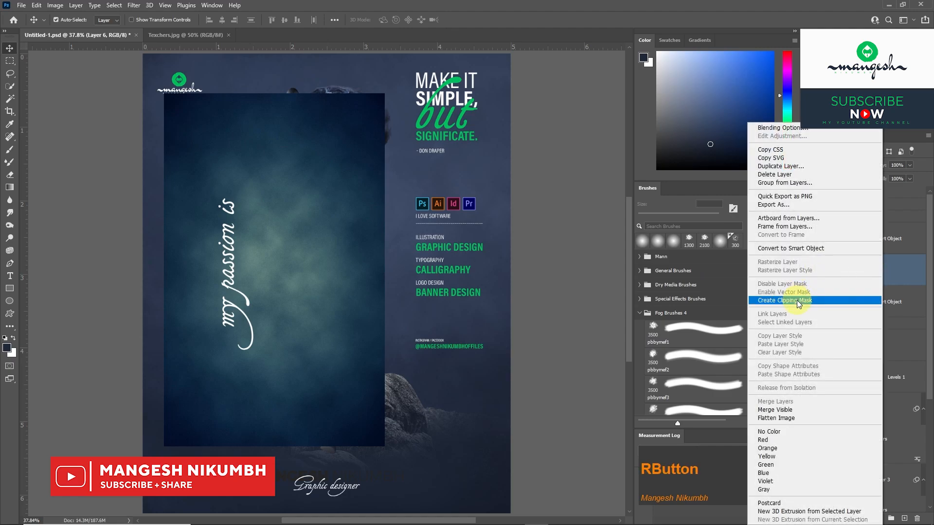
left_click(796, 299)
Narrow the clipped texture with Free Transform so it fits the DESIGN lettering more closely.
key("ctrl+t")
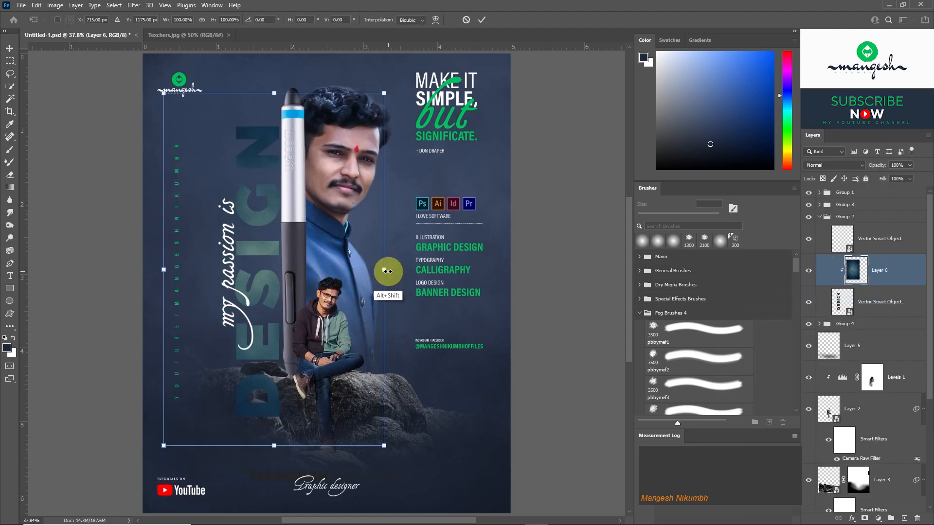
left_click_drag(384, 268, 320, 265)
key("ctrl+plus")
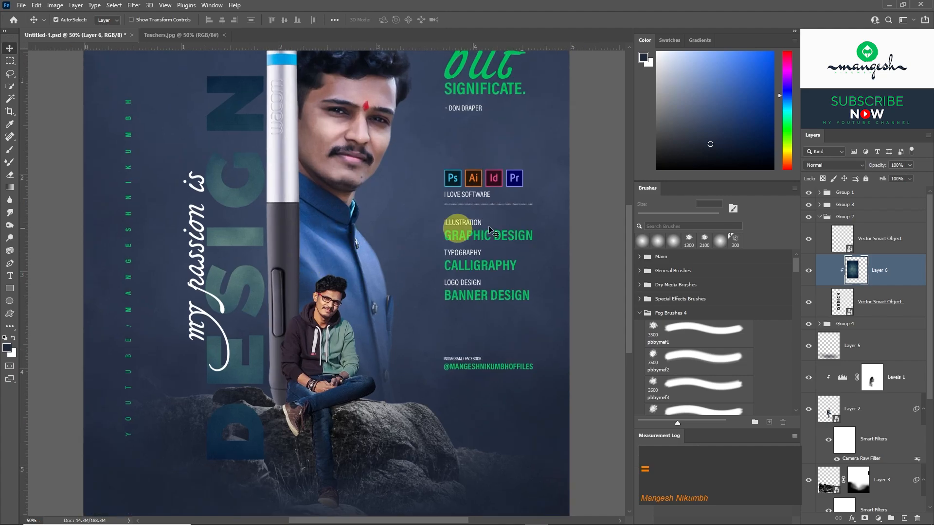
Convert the clipped texture layer to a Smart Object and brighten it with Levels, setting the white input level to 211.
right_click(895, 276)
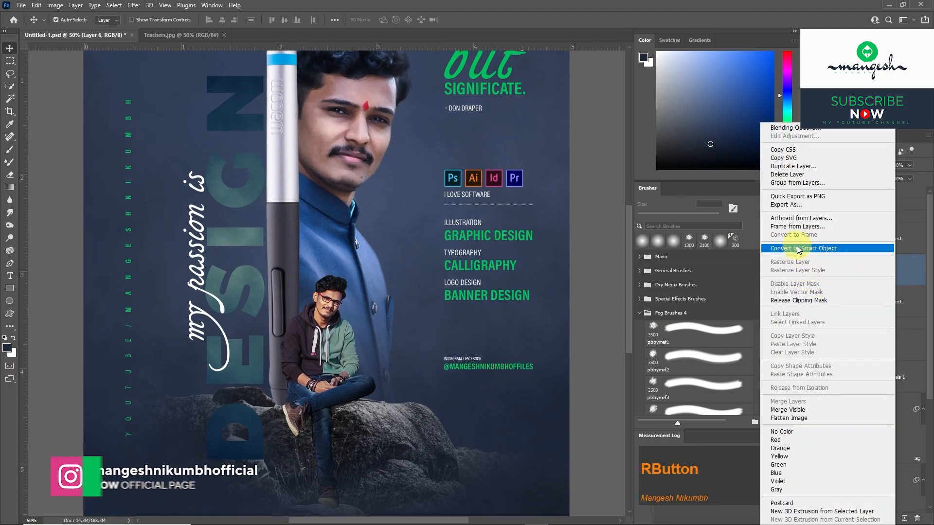
left_click(795, 249)
key("ctrl+l")
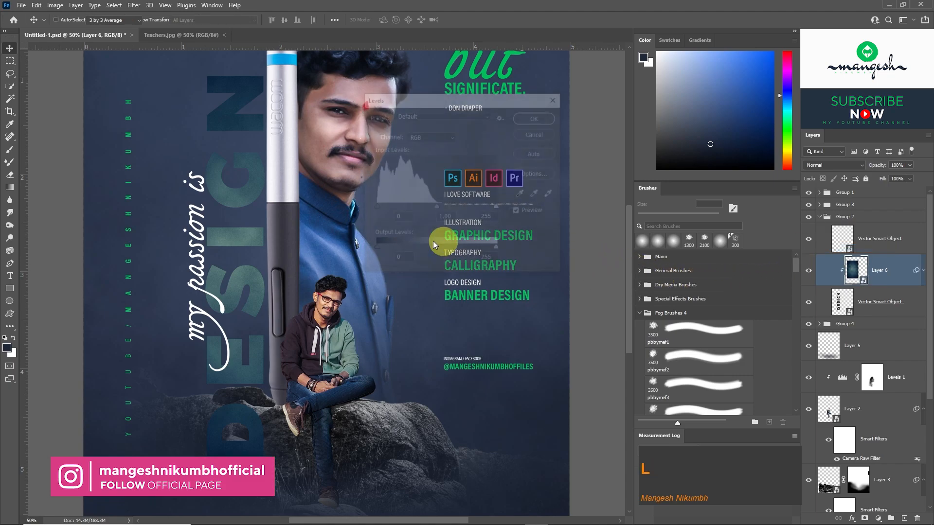
left_click_drag(498, 208, 475, 209)
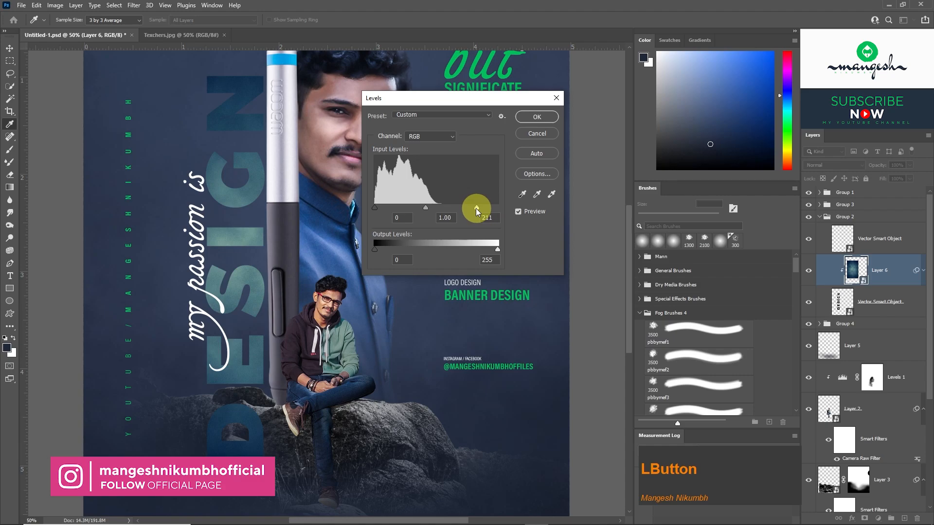
key("Return")
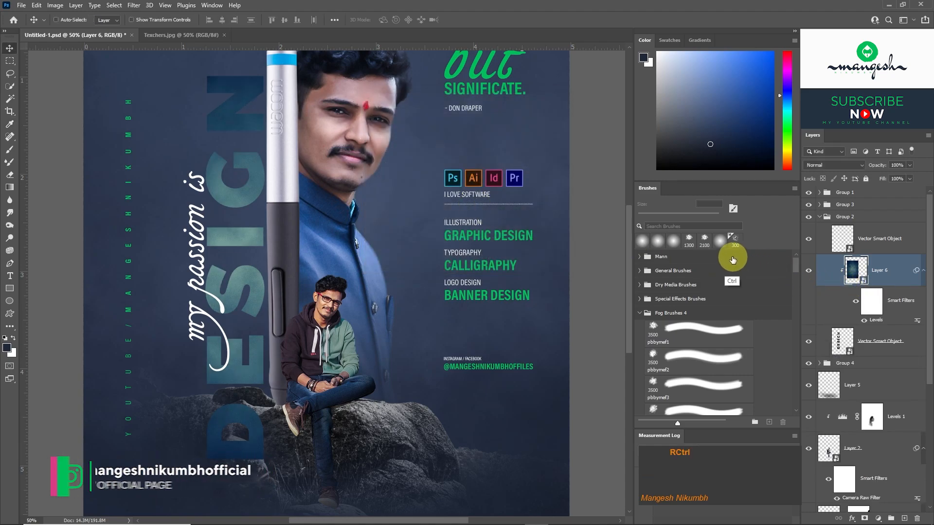
Apply Hue/Saturation to the DESIGN texture with Hue -6 and Saturation +60.
key("ctrl+u")
left_click_drag(440, 194, 439, 173)
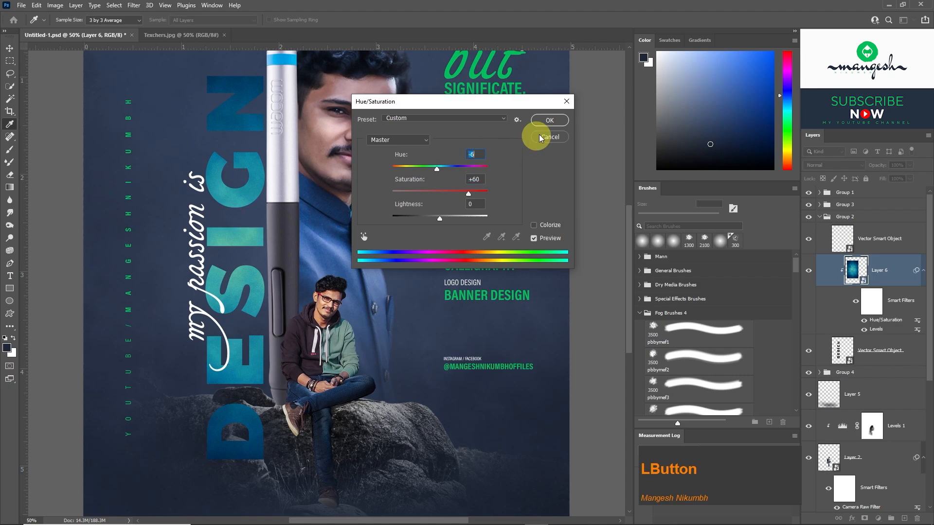
left_click(550, 120)
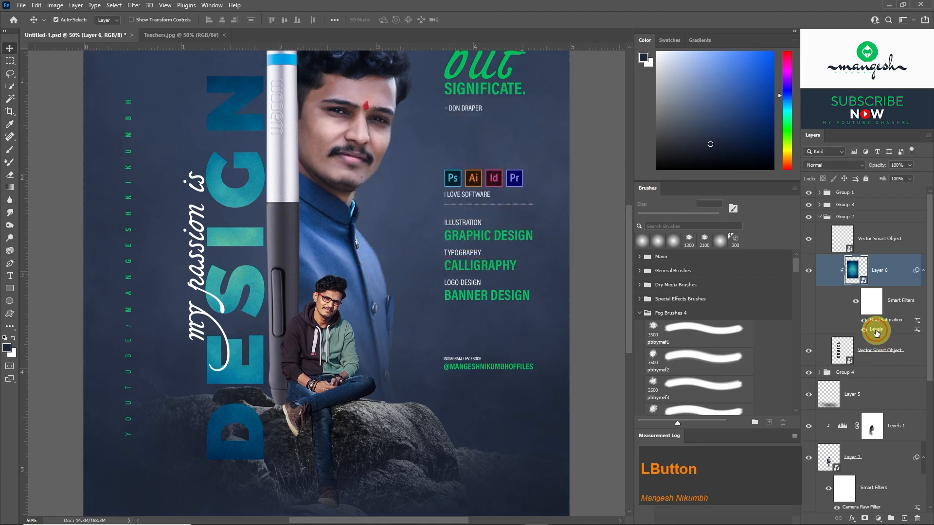
Reopen the texture's Levels smart filter and readjust its white input level.
double_click(876, 331)
mouse_move(475, 210)
left_mouse_down()
mouse_move(410, 207)
mouse_move(477, 206)
left_mouse_up()
left_click(538, 125)
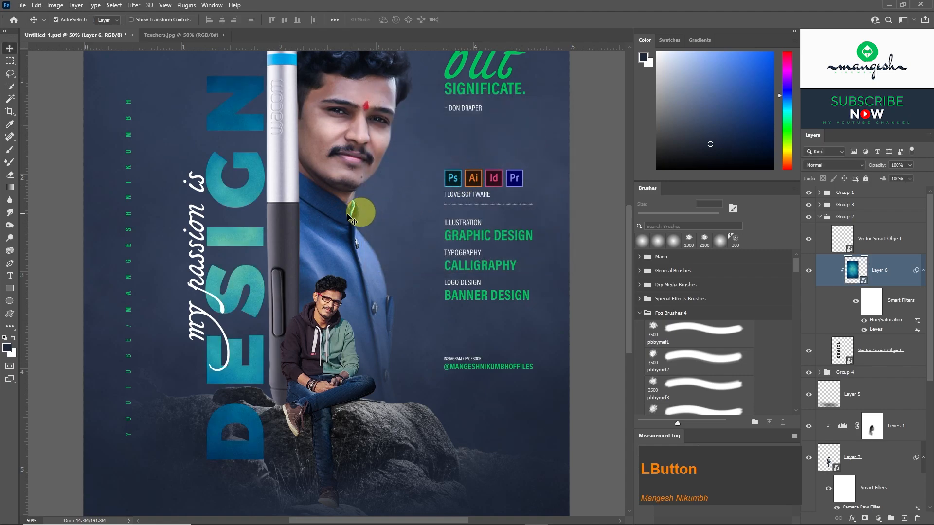
Transform the clipped texture again, shifting its lower part slightly downward over the letter D of DESIGN.
key("ctrl+minus")
key("ctrl+t")
left_click_drag(273, 408, 277, 432)
key("Return")
key("ctrl+equal")
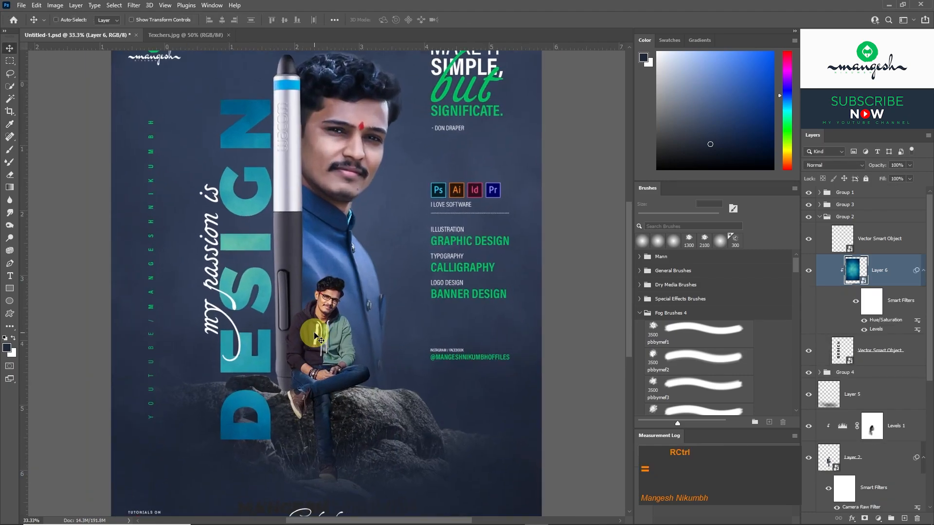
Add a Chisel Hard Bevel & Emboss to the DESIGN lettering with 100% highlight opacity, 0% shadow opacity and a 135° angle.
left_click(905, 350)
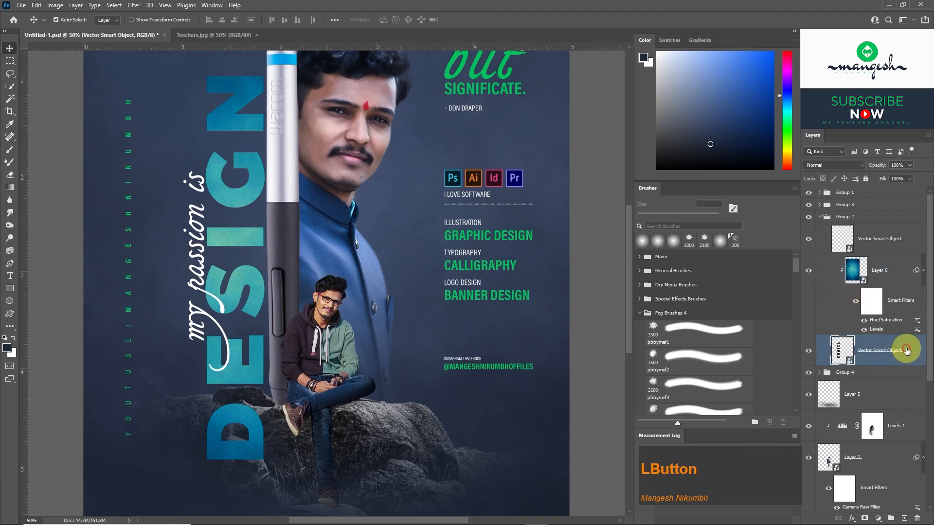
left_click(852, 519)
left_click(862, 426)
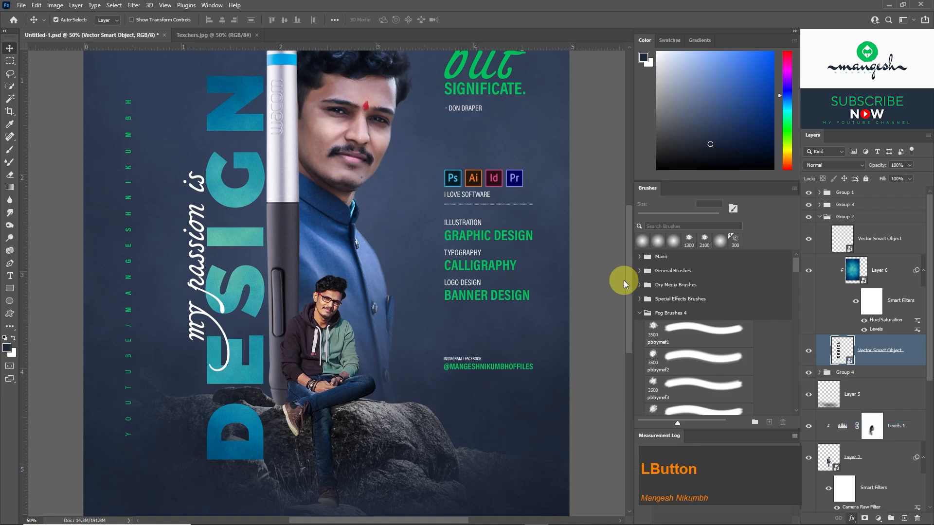
left_click(530, 235)
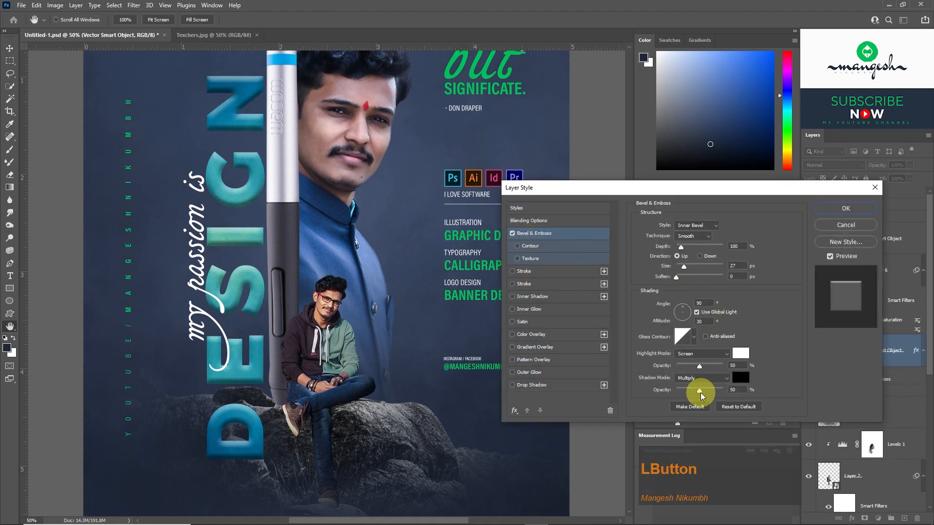
mouse_move(699, 390)
left_mouse_down()
mouse_move(662, 389)
mouse_move(752, 357)
left_mouse_up()
left_click(696, 239)
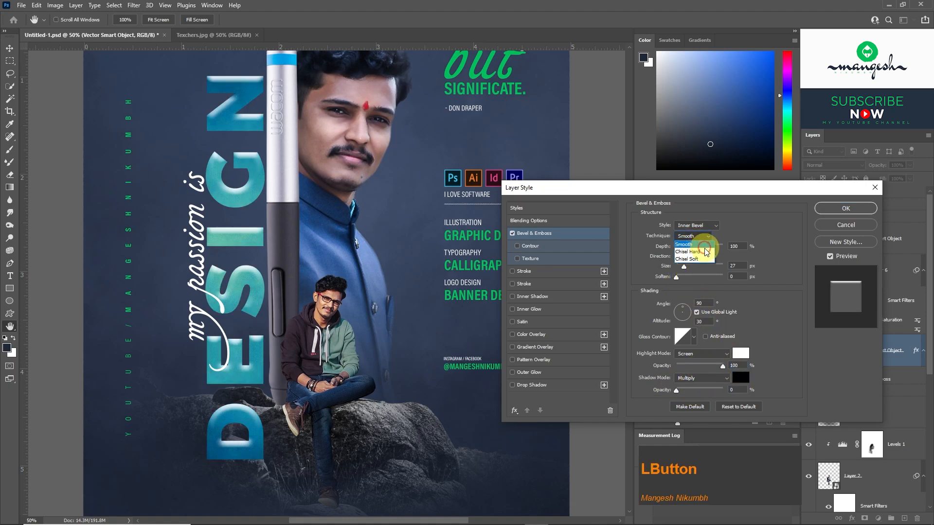
left_click(698, 252)
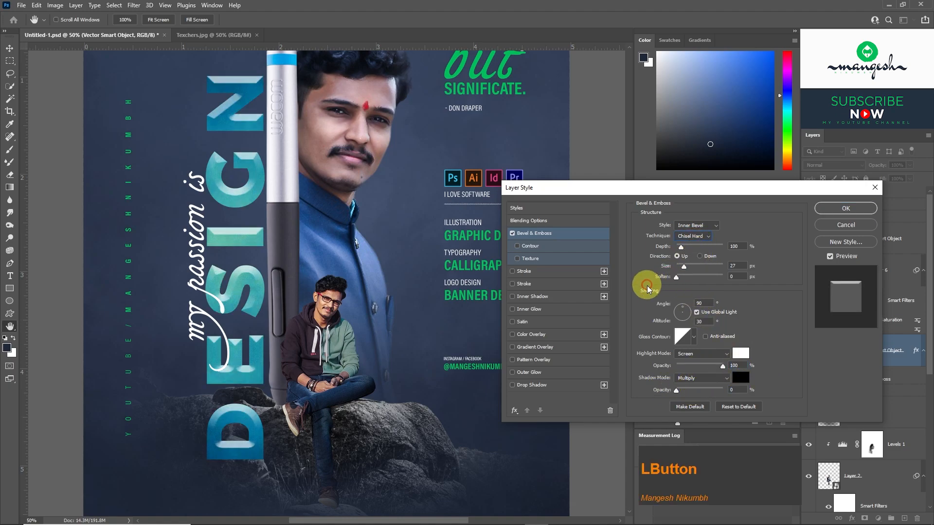
left_click(681, 311)
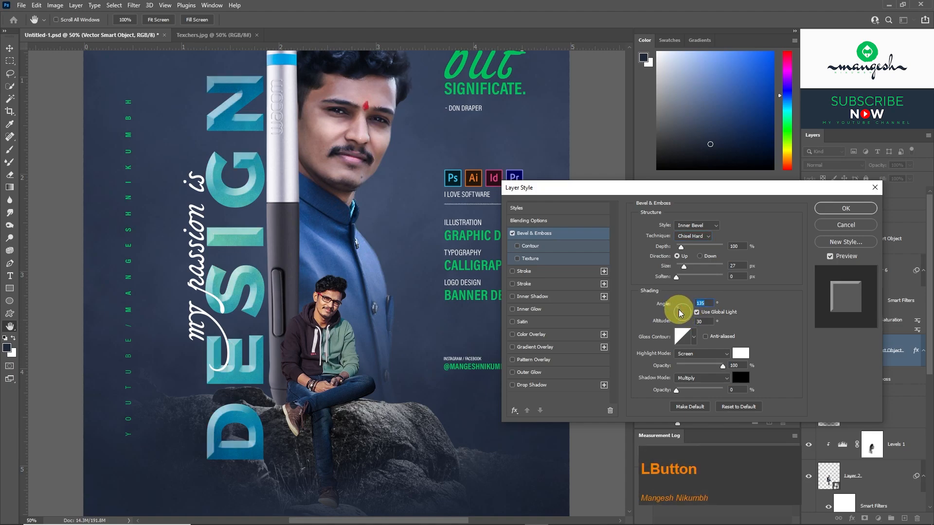
Set the DESIGN bevel's depth to 740% and size to 2 px, and apply the layer style.
left_click_drag(682, 266, 662, 263)
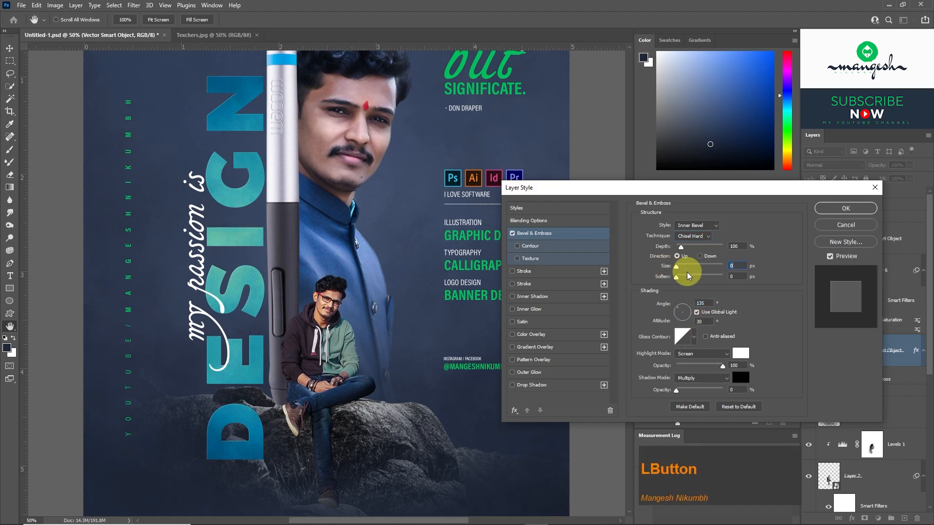
left_click(681, 267)
type("5")
key("Tab")
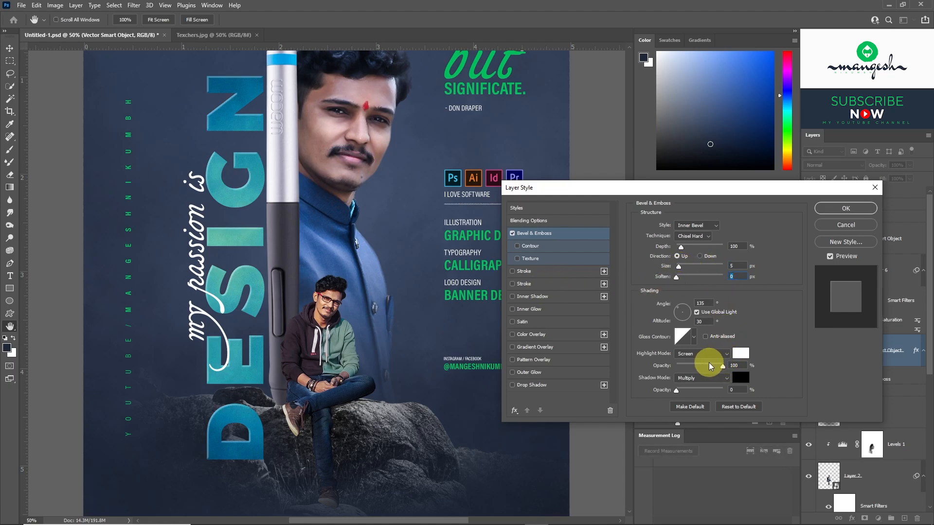
left_click_drag(680, 246, 711, 247)
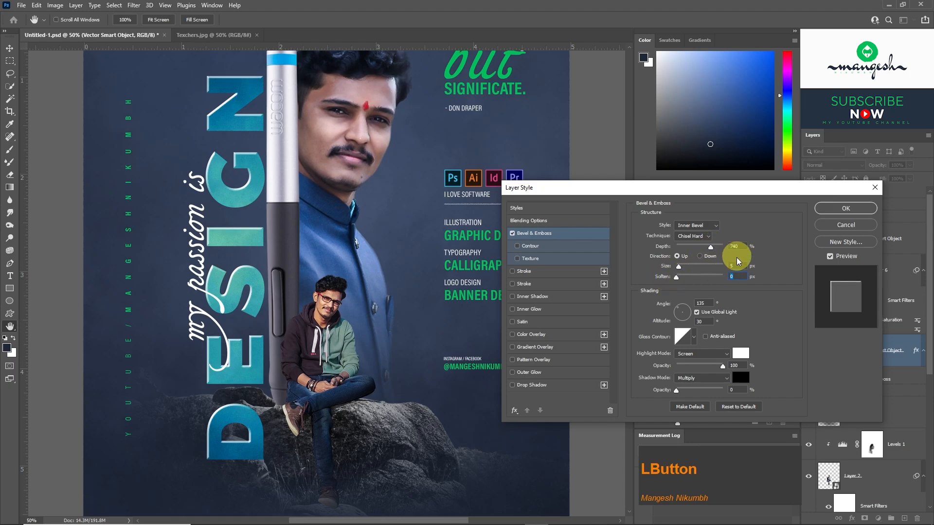
type("3")
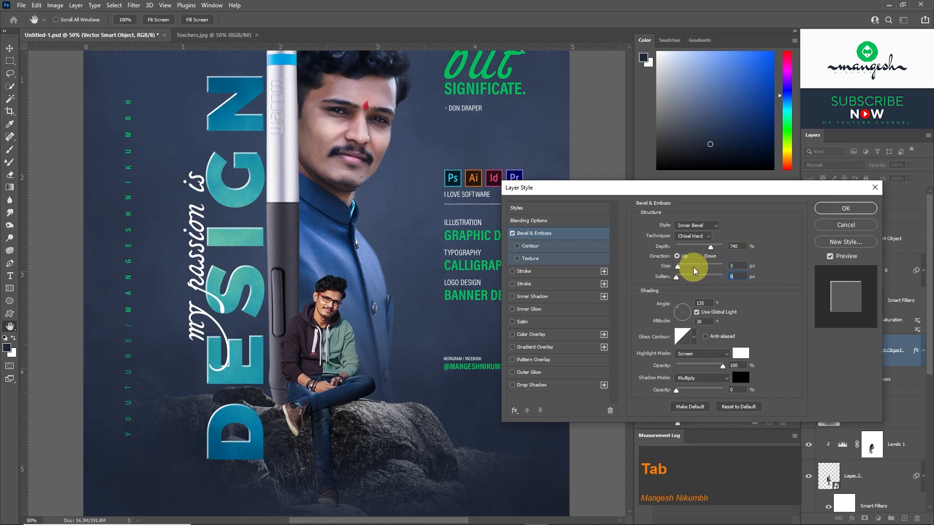
left_click(687, 268)
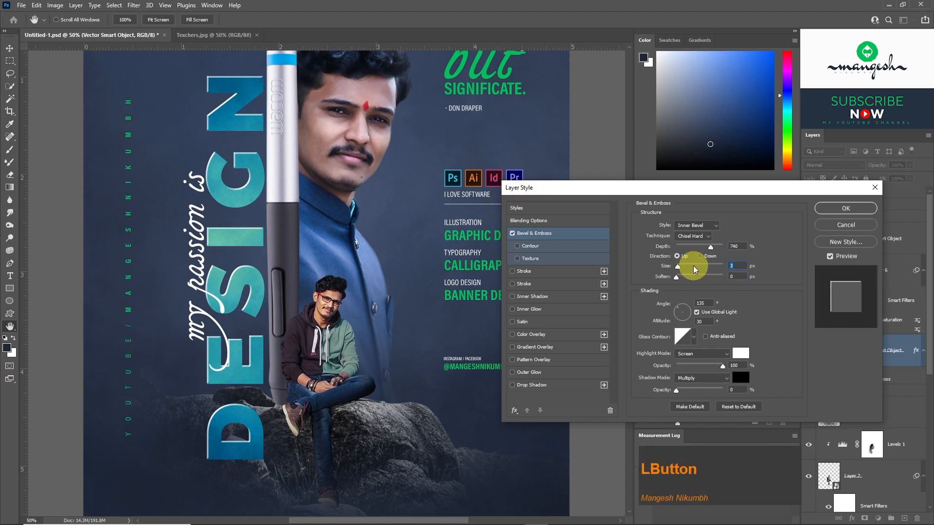
type("2")
key("Tab")
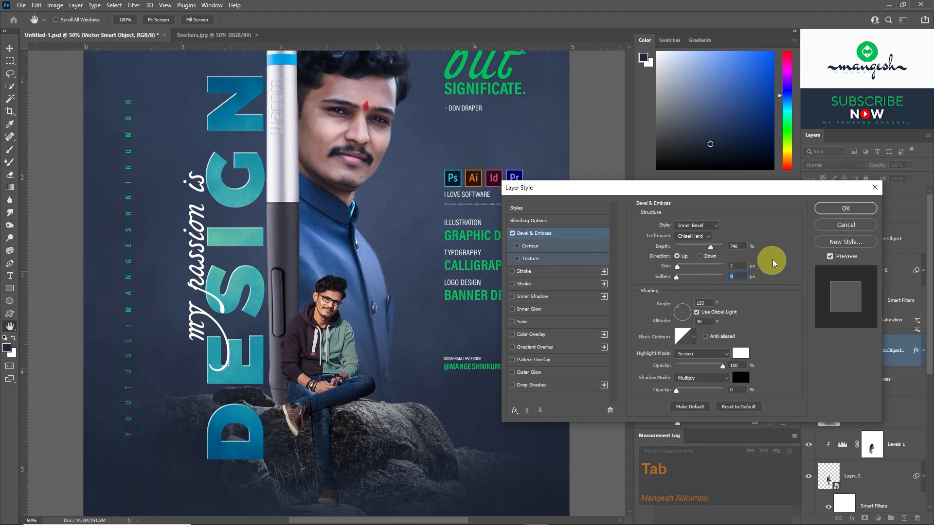
left_click(832, 209)
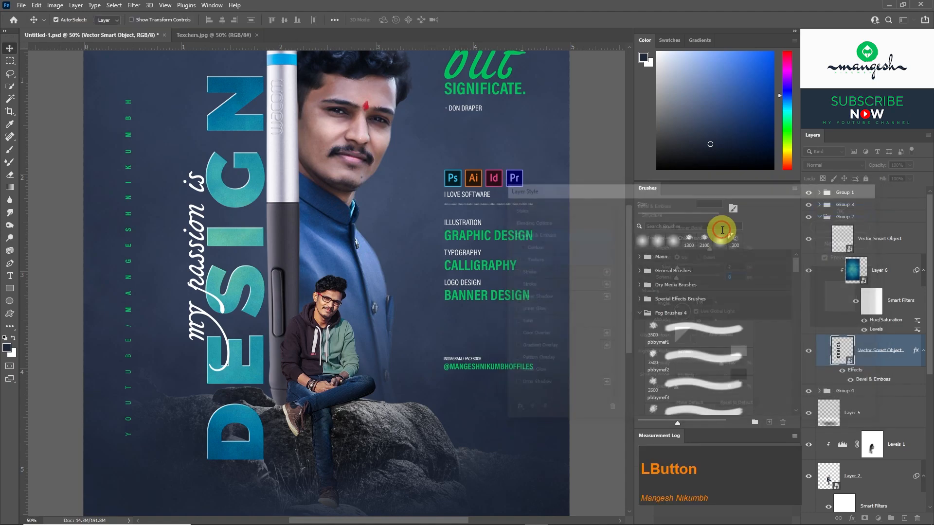
Add a Bevel & Emboss to the script text "my passion is", setting highlight opacity to 46% and softening its shadow opacity.
left_click(818, 238)
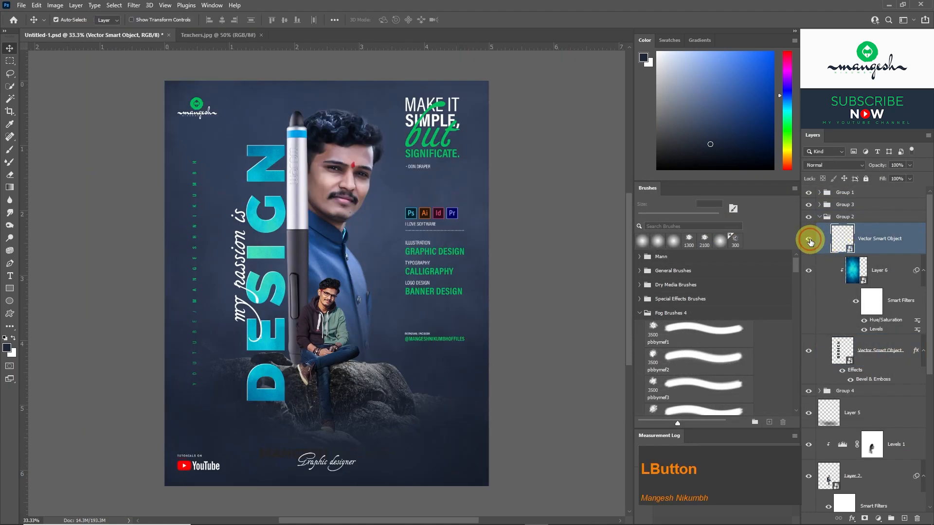
left_click(809, 241)
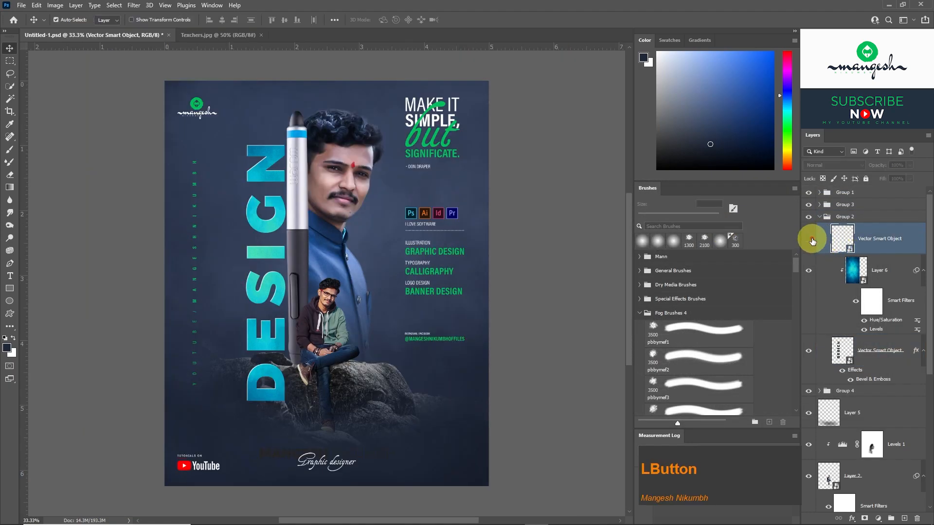
left_click(807, 240)
key("ctrl+equal")
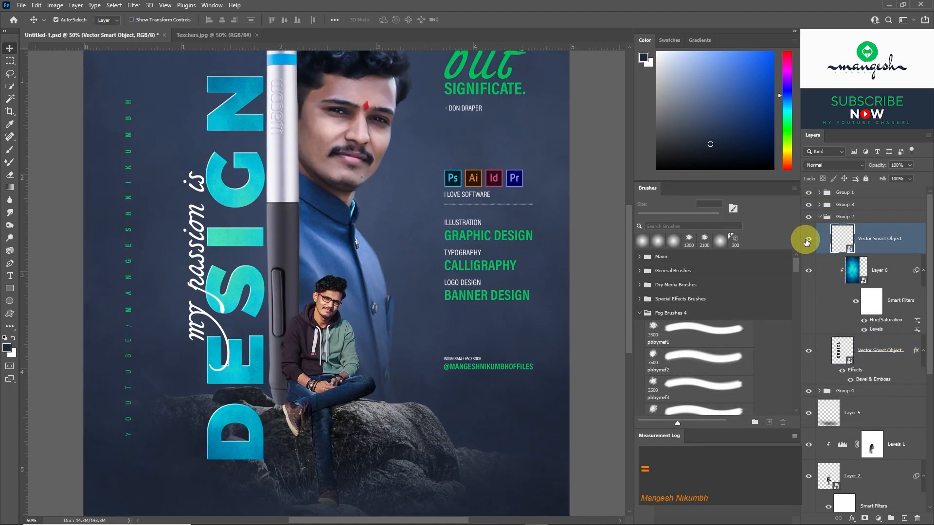
double_click(913, 243)
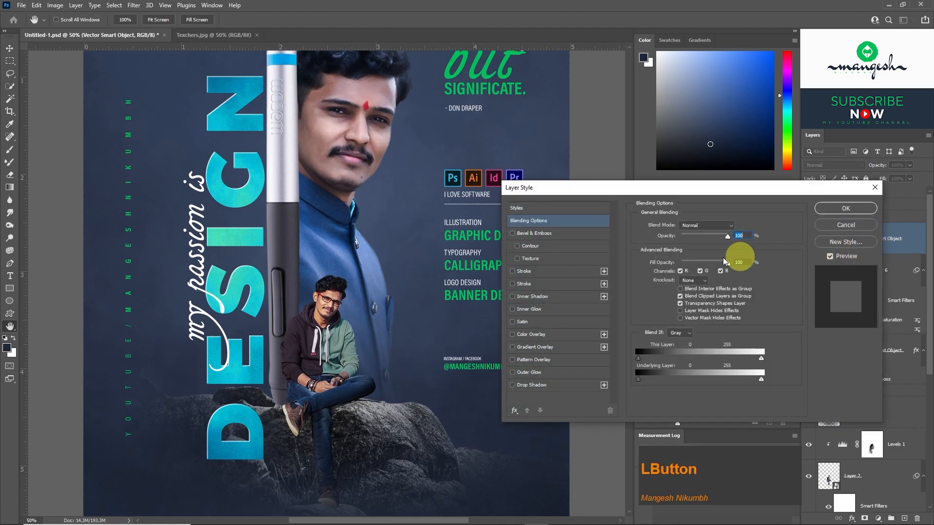
left_click(555, 235)
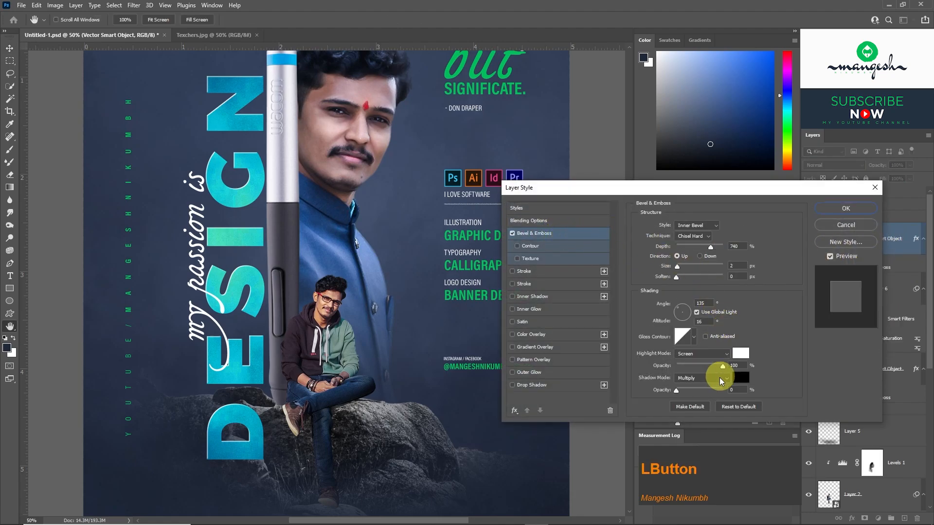
left_click_drag(675, 391, 698, 365)
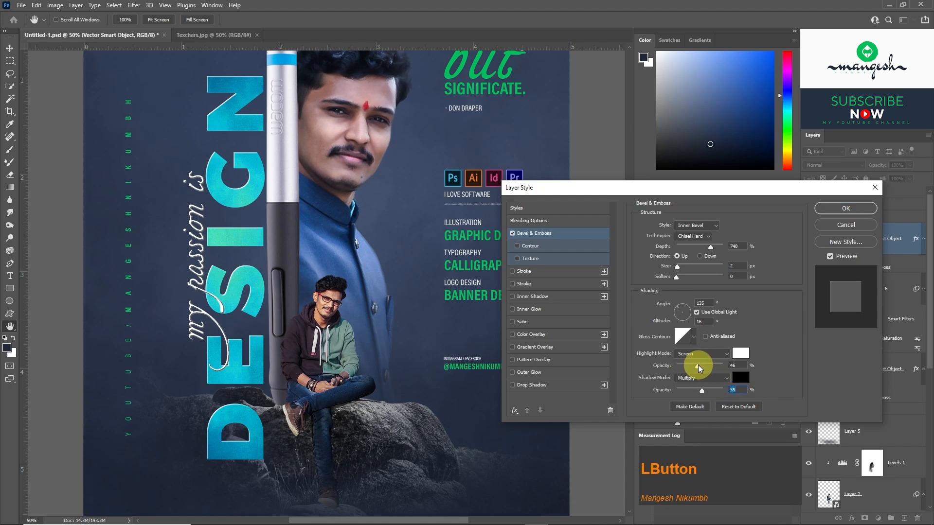
left_click(690, 390)
Add a black Multiply drop shadow with 13 px size to the "my passion is" text and apply the style.
left_click(546, 386)
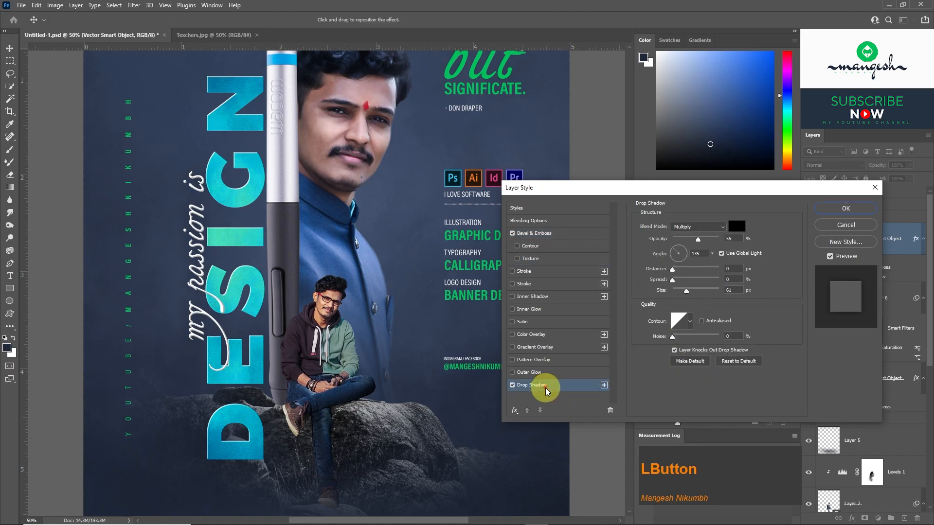
mouse_move(686, 290)
left_mouse_down()
mouse_move(671, 286)
mouse_move(681, 294)
left_mouse_up()
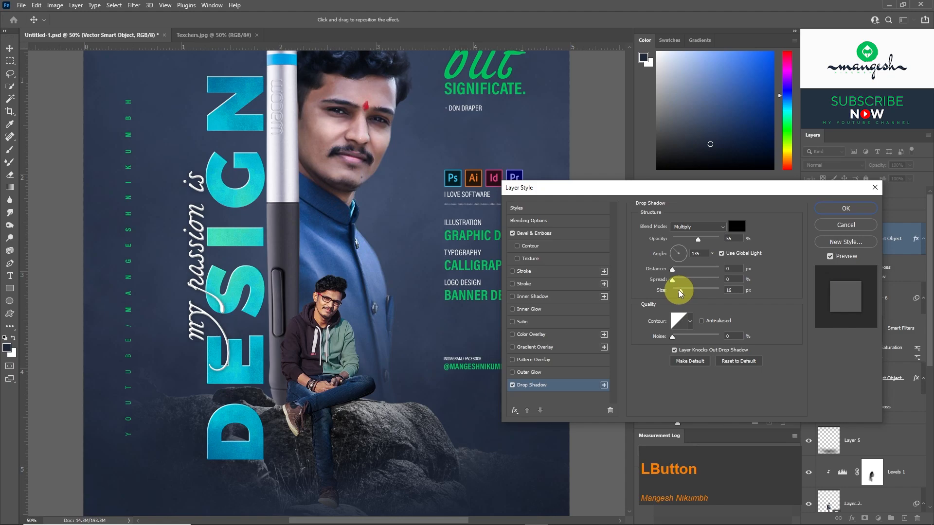
left_click(827, 208)
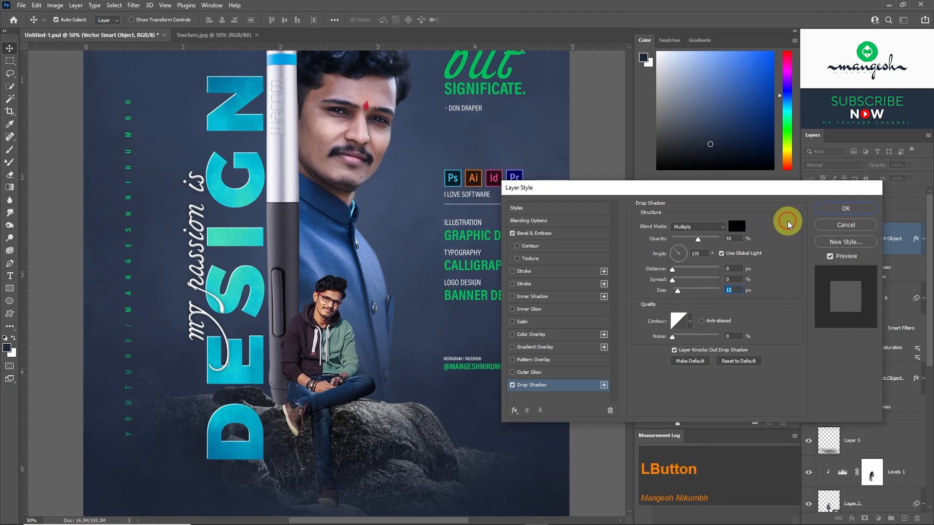
Duplicate the clipped DESIGN texture, Layer 6, as Layer 6 copy.
key("ctrl+minus")
key("ctrl+minus")
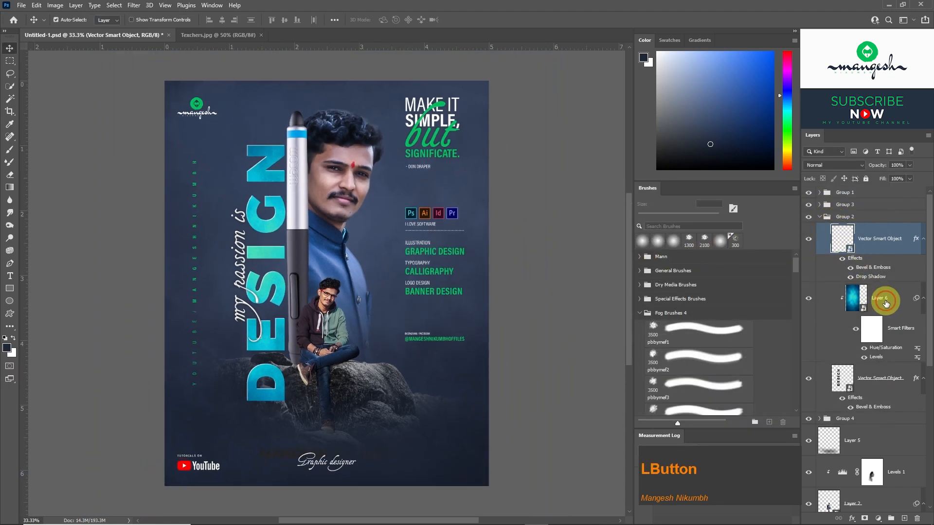
left_click(885, 303)
right_click(893, 304)
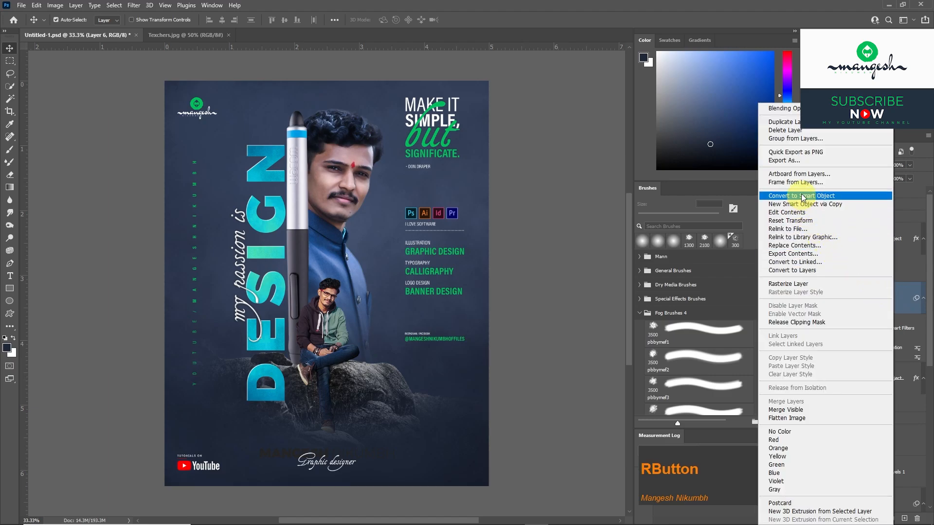
left_click(782, 122)
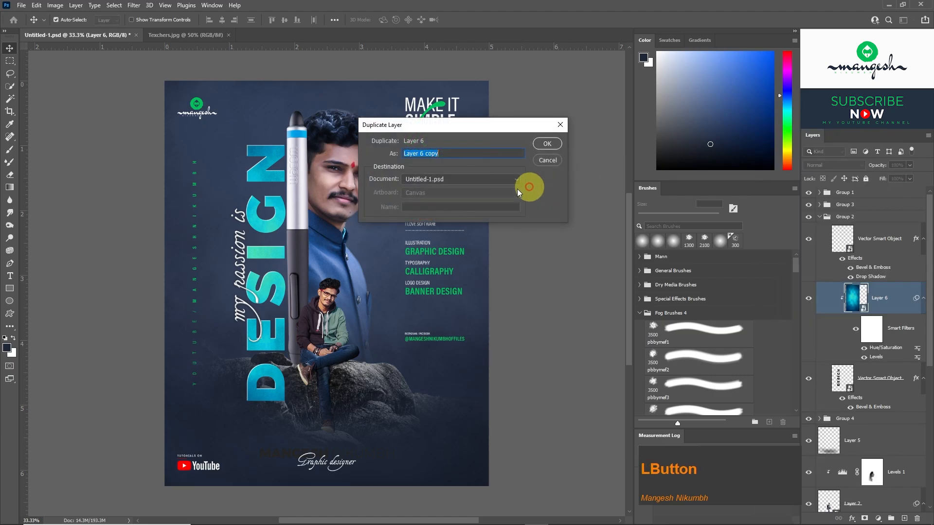
left_click(546, 146)
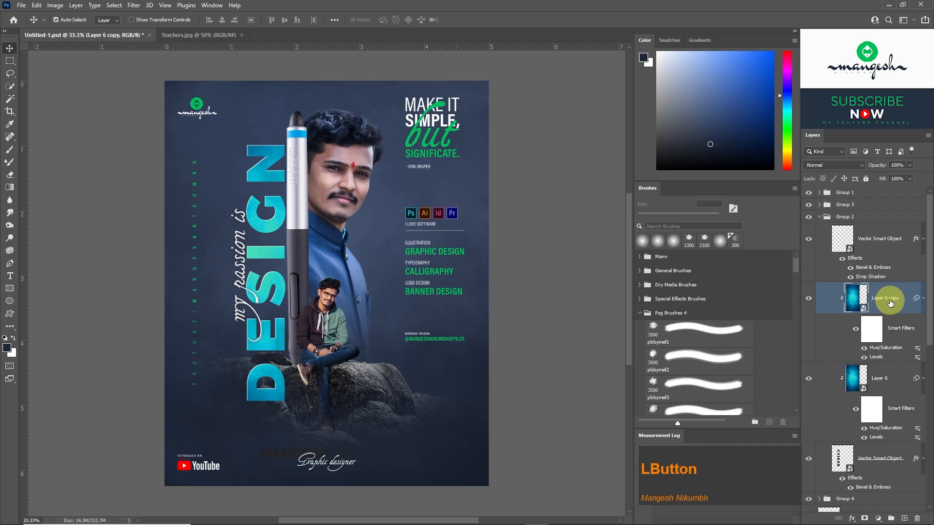
Place Layer 6 copy in Group 3 directly above the designer's name lettering and clip it to that lettering.
left_click_drag(889, 303, 808, 203)
left_click(305, 466)
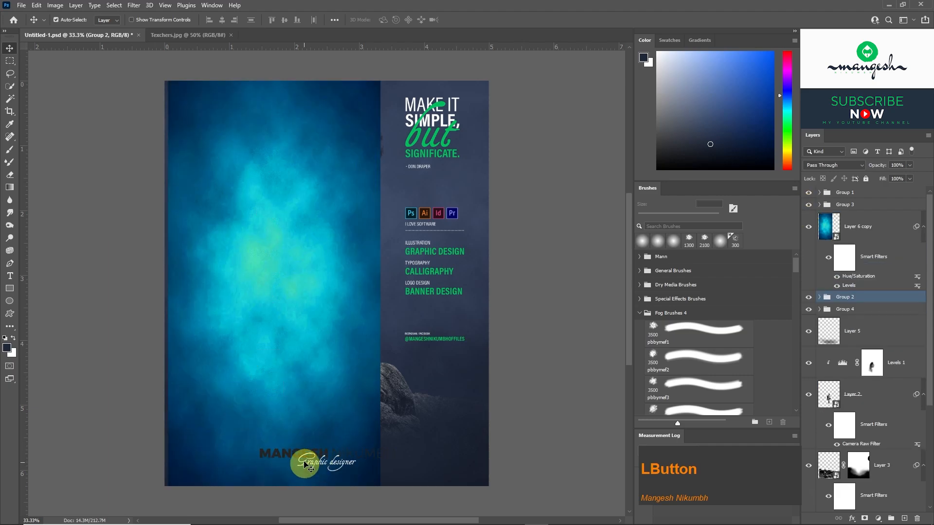
left_click(819, 205)
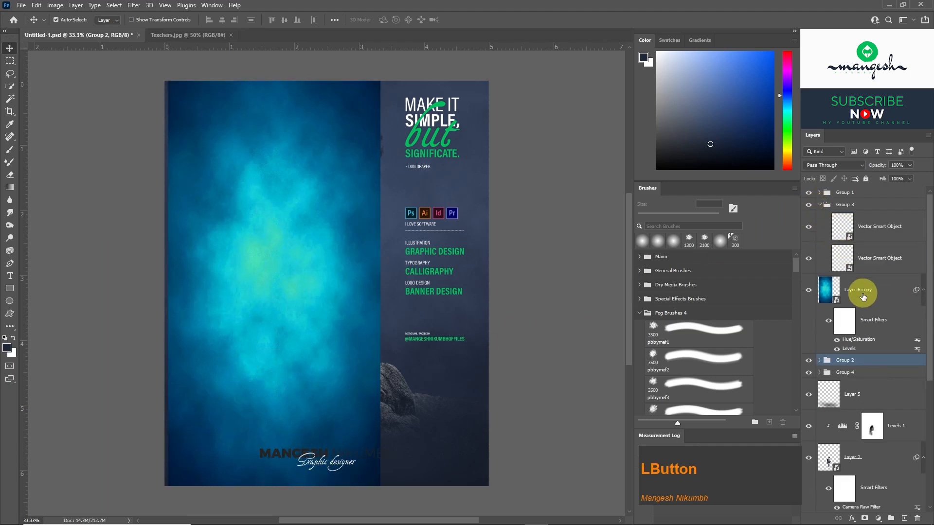
left_click_drag(866, 285, 868, 253)
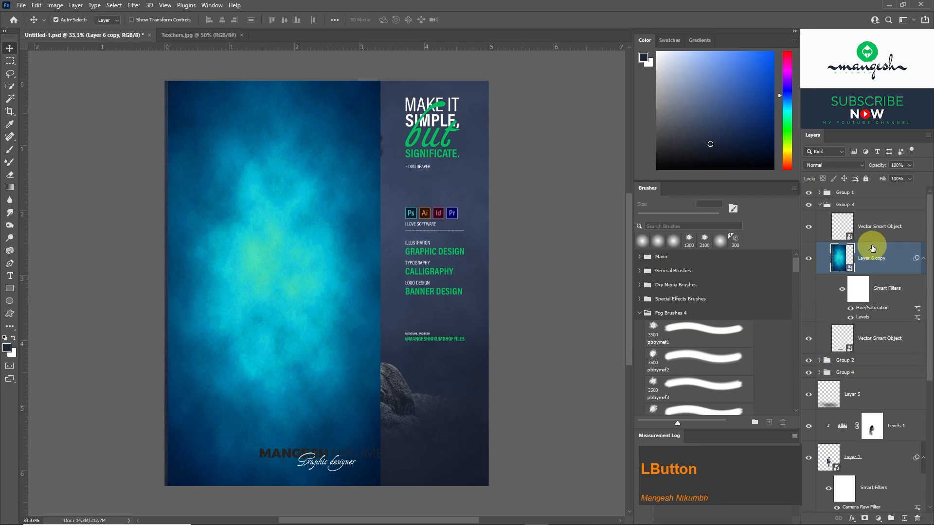
right_click(895, 255)
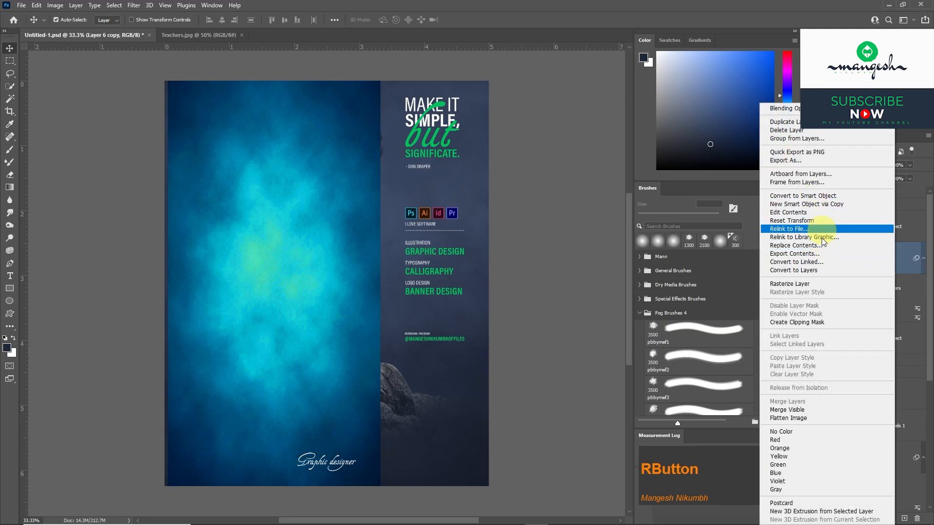
left_click(805, 323)
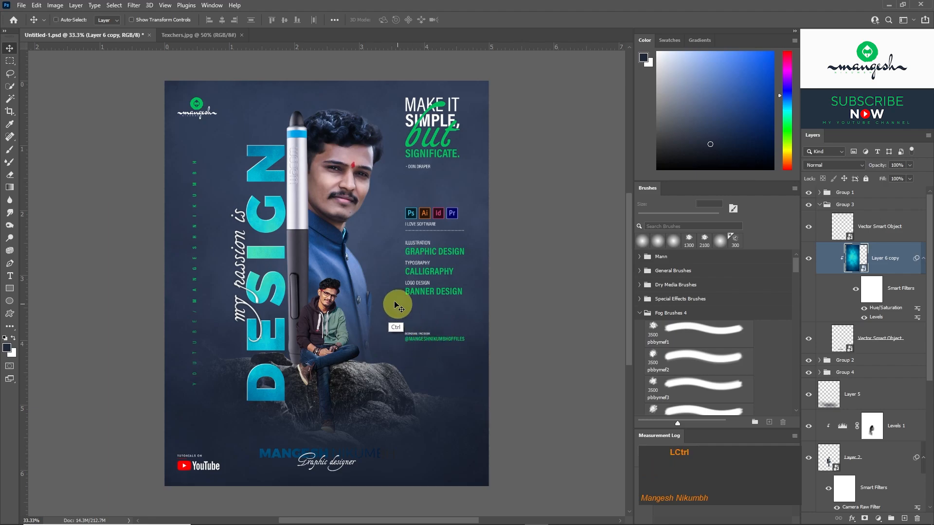
Rotate the clipped texture copy by -90° and scale it down over the designer's name near the poster's lower edge.
key("ctrl+t")
left_click_drag(385, 62, 119, 374)
left_click_drag(231, 410, 346, 441)
left_click_drag(400, 452, 424, 452)
key("Return")
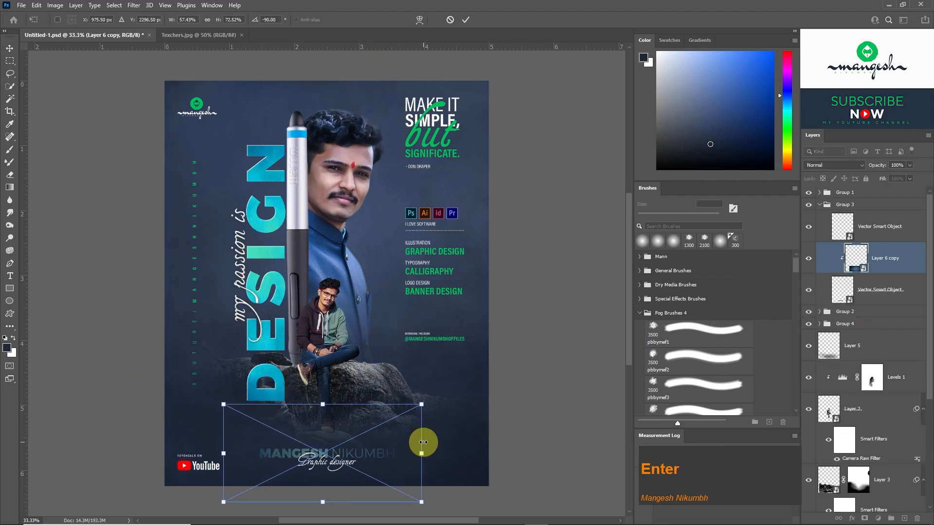
Enlarge the clipped texture copy to about 79% width and 100% height across the full designer's name.
key("ctrl+=")
left_click_drag(429, 419, 329, 335)
key("ctrl+t")
left_click_drag(494, 319, 550, 319)
key("Return")
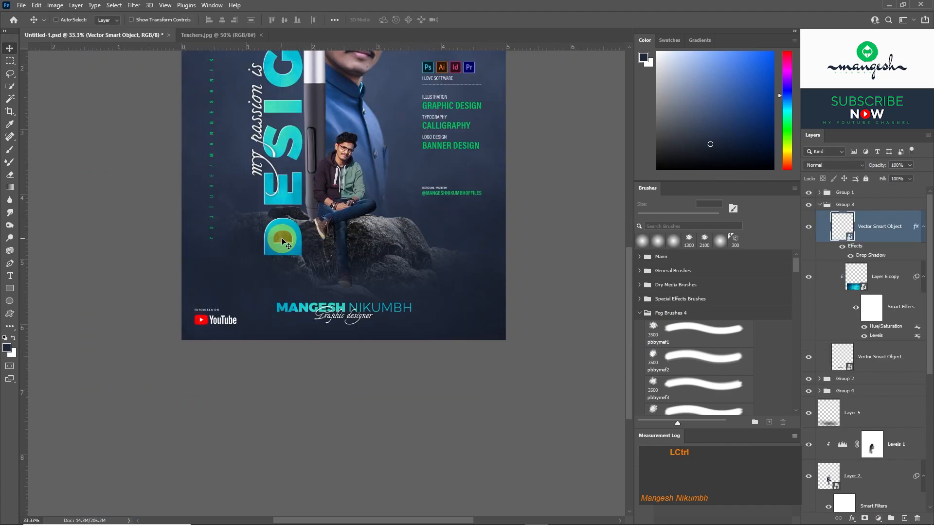
Rotate the YouTube logo to read vertically in the poster's lower-left corner.
left_click(204, 319, "ctrl")
key("ctrl+t")
left_click_drag(250, 327, 200, 307)
key("Return")
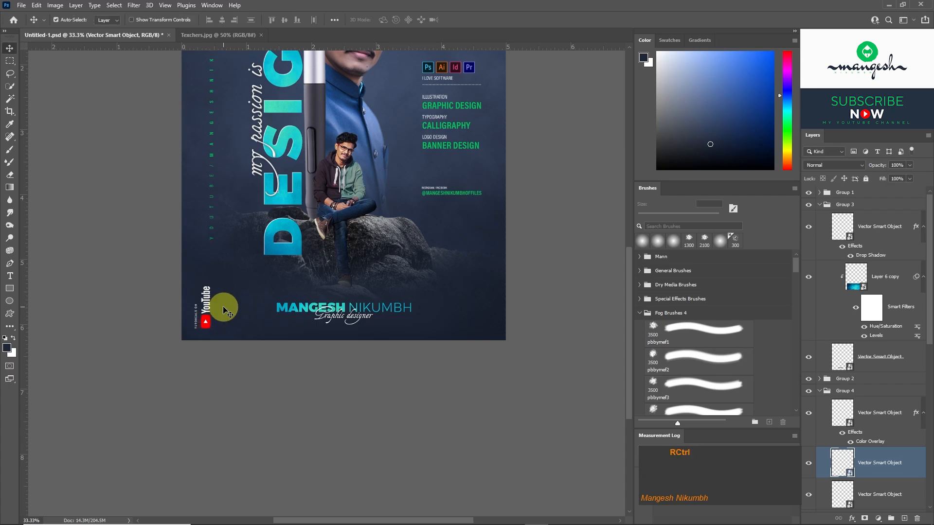
Collapse Group 3 and Group 4, and add a new empty layer directly above Layer 5.
key("ctrl+minus")
key("ctrl+plus")
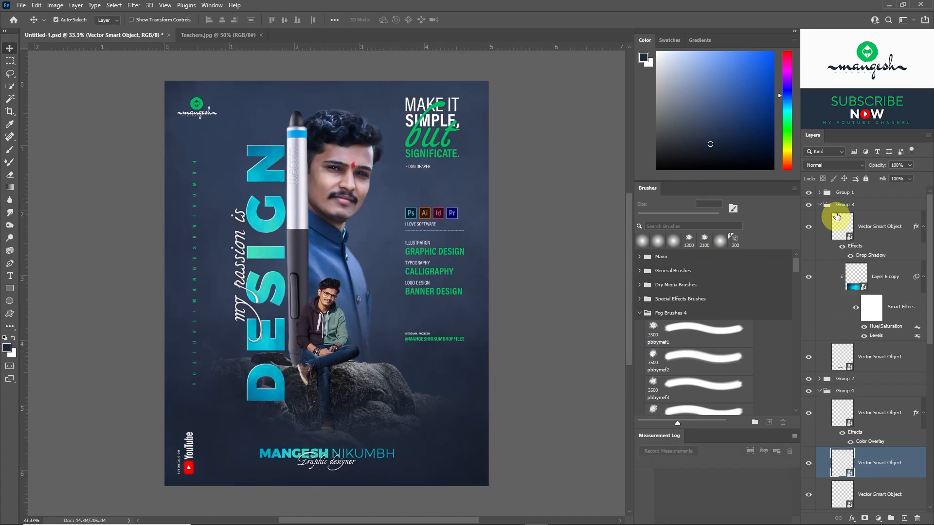
left_click(819, 204)
left_click(819, 230)
left_click(854, 251)
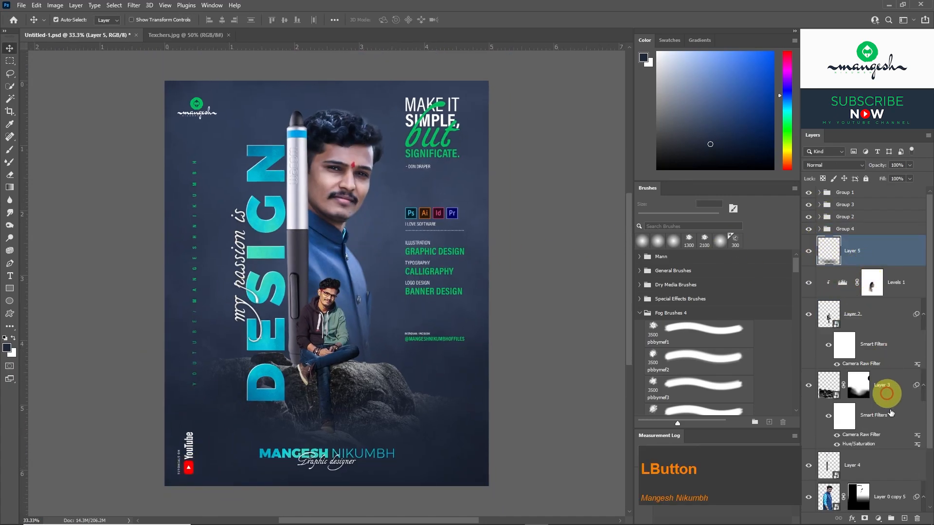
left_click(905, 518)
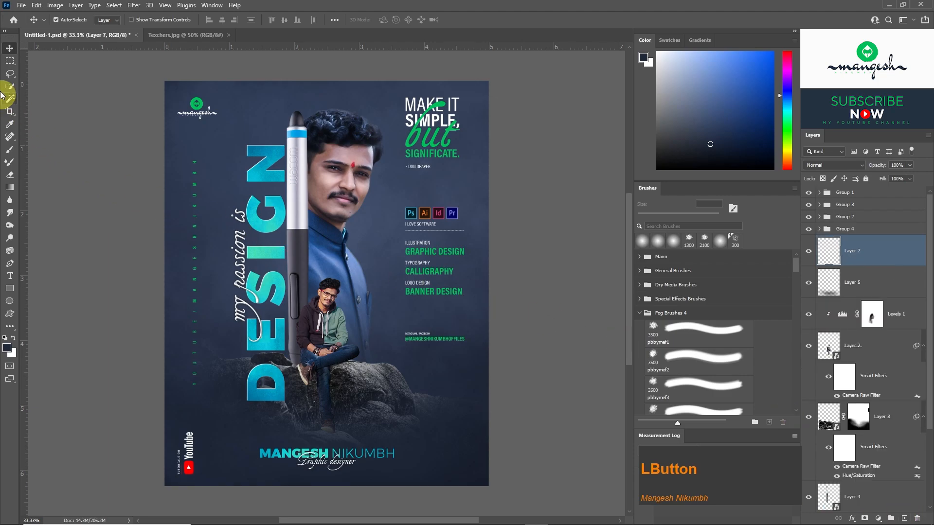
Select a thin vertical strip beside the quote from the poster's upper edge and fill it with green sampled from the quote's lettering.
left_click(9, 64)
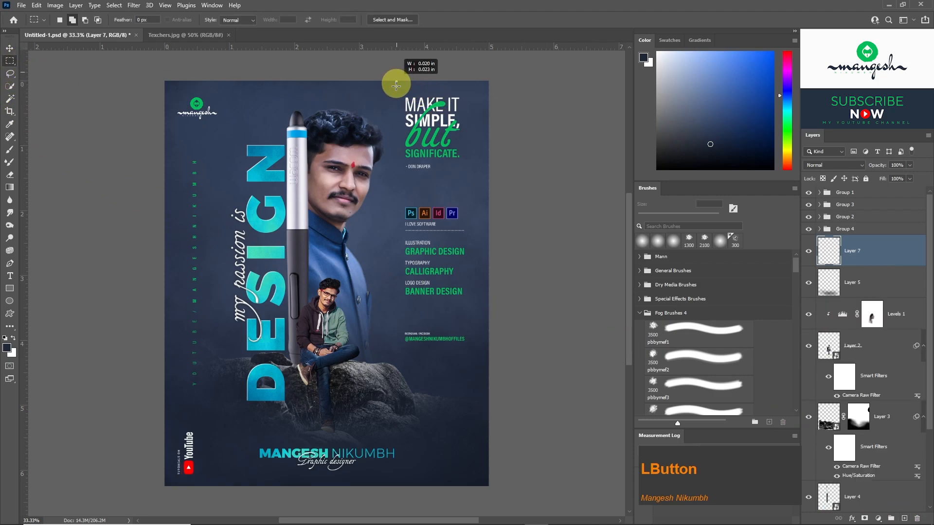
left_click_drag(398, 83, 398, 171)
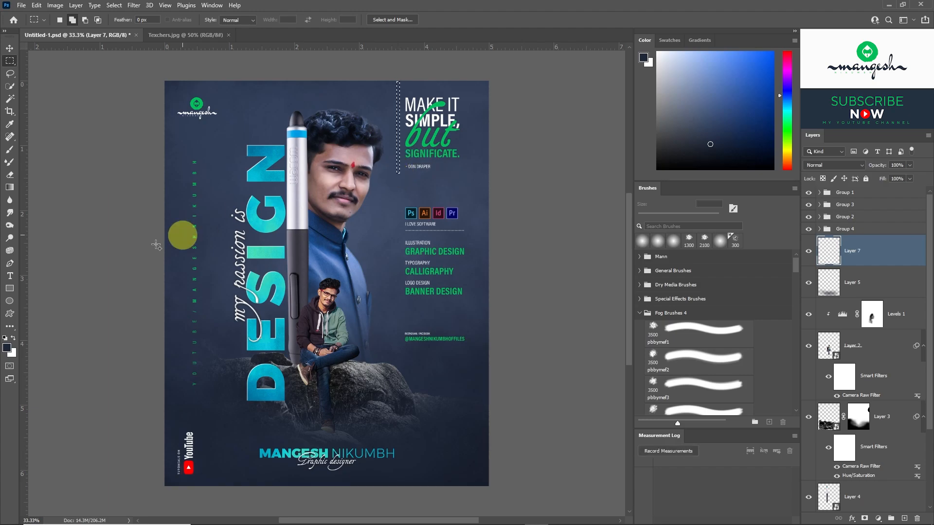
left_click(9, 124)
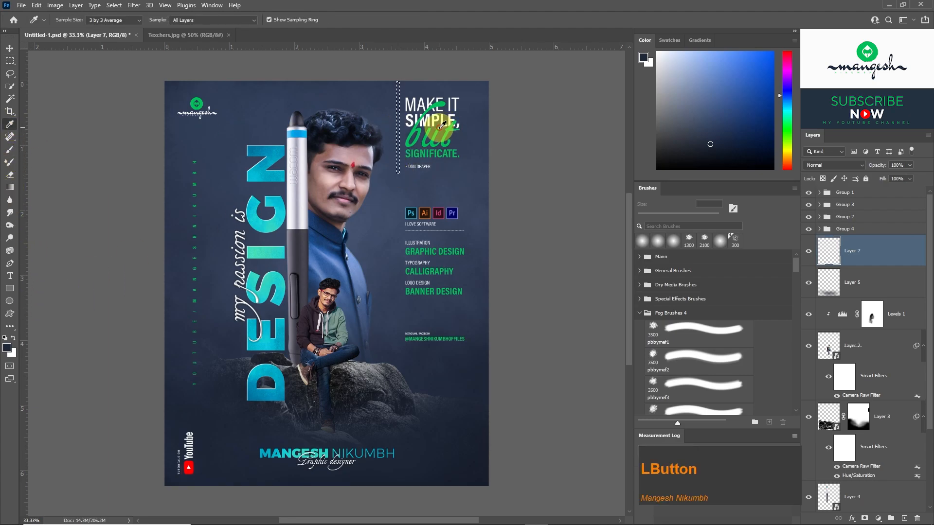
left_click_drag(440, 127, 364, 108)
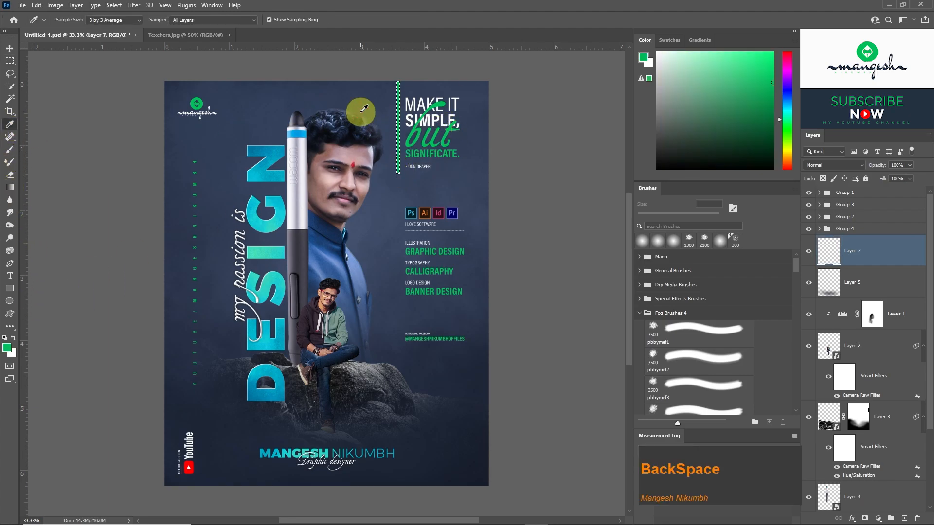
Reduce the green strip layer's opacity to 61% and copy the strip down beside the vertical YouTube logo.
left_click(909, 165)
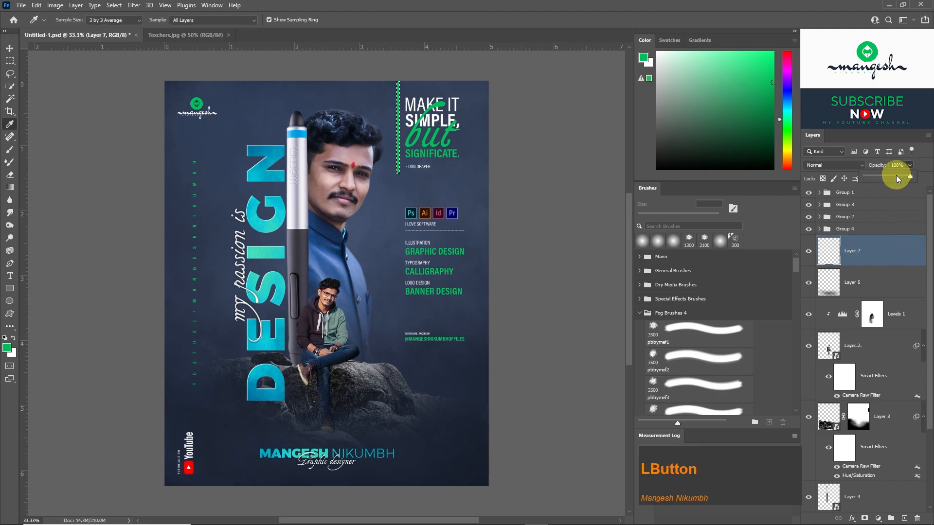
left_click(9, 47)
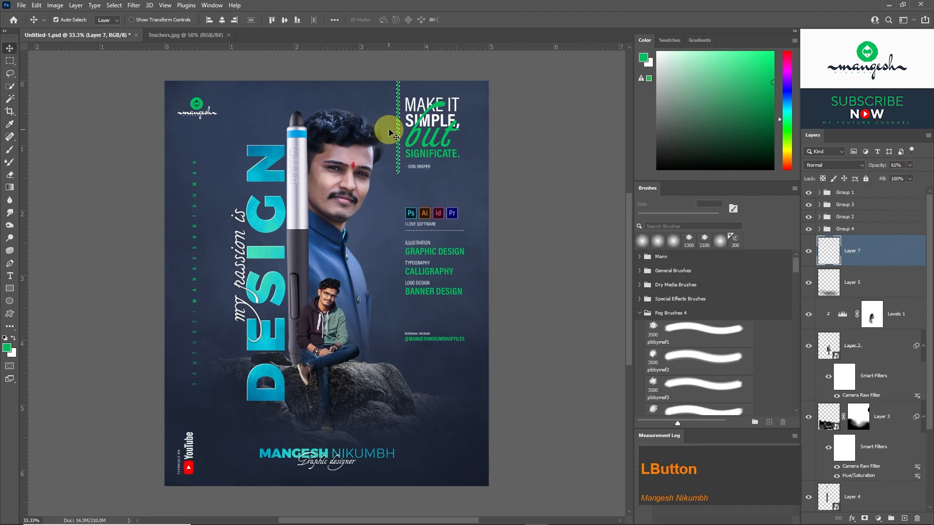
left_click_drag(398, 128, 197, 446)
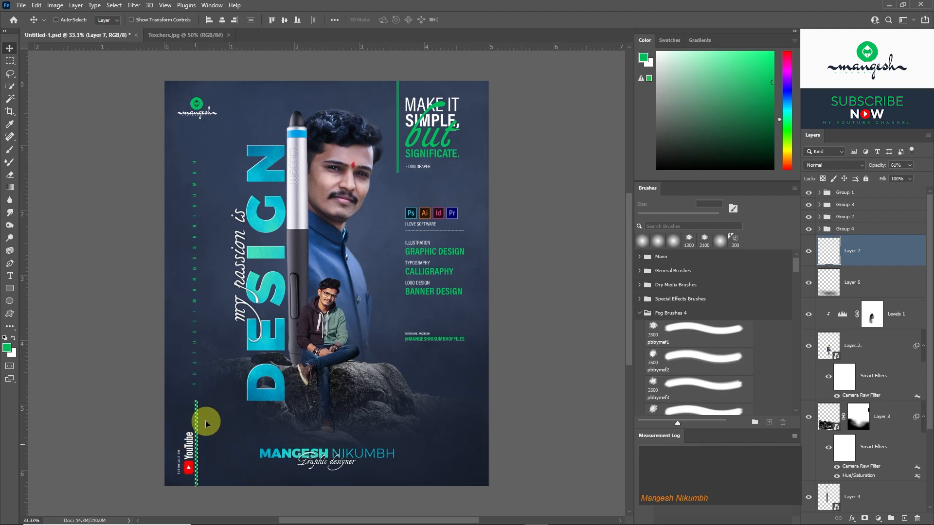
Extend the copied green strip up towards the vertical YouTube address and set Layer 7's opacity to 30%.
key("ctrl+t")
left_click_drag(196, 395, 198, 384)
key("Return")
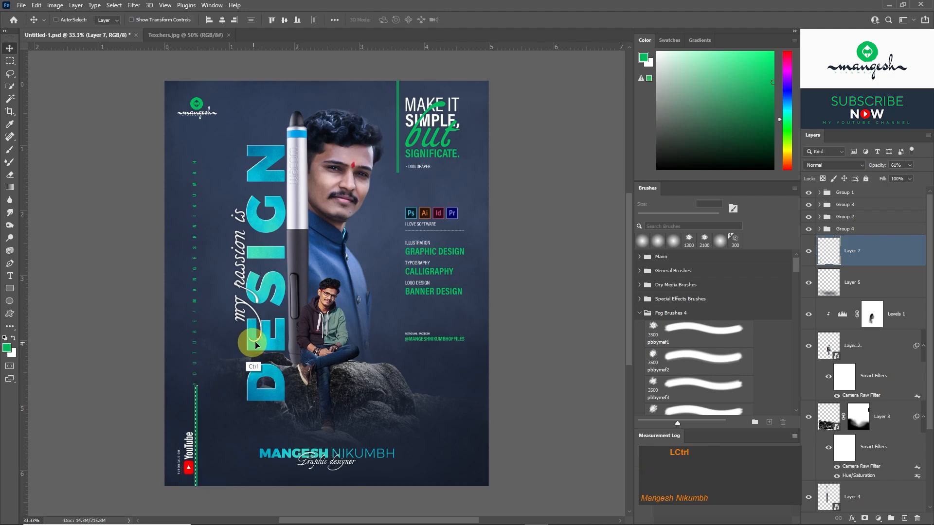
key("3")
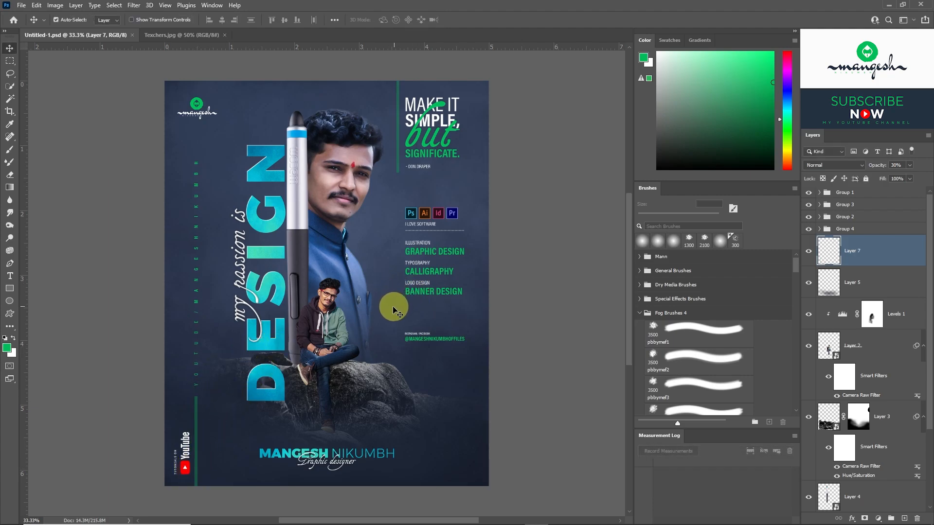
Add a new layer directly above the rock's Layer 3 and clip it to that layer.
left_click(361, 381)
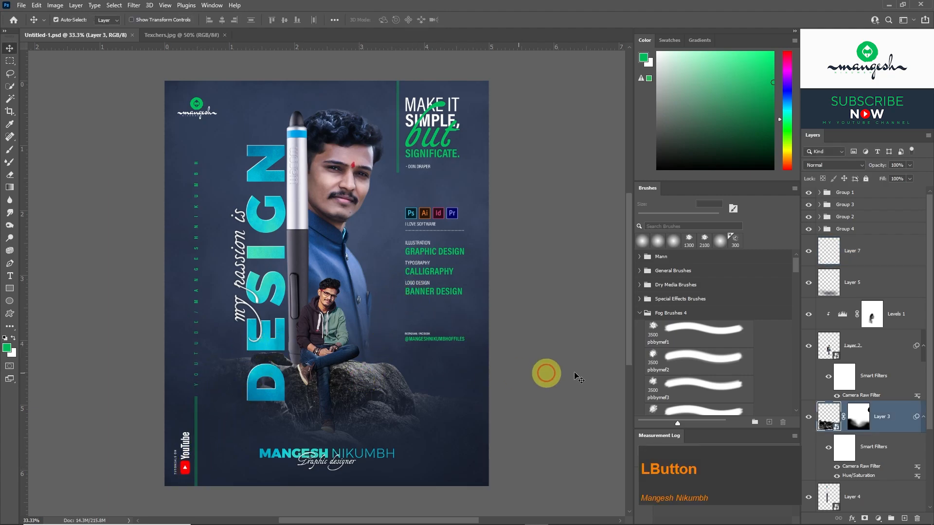
left_click(808, 419)
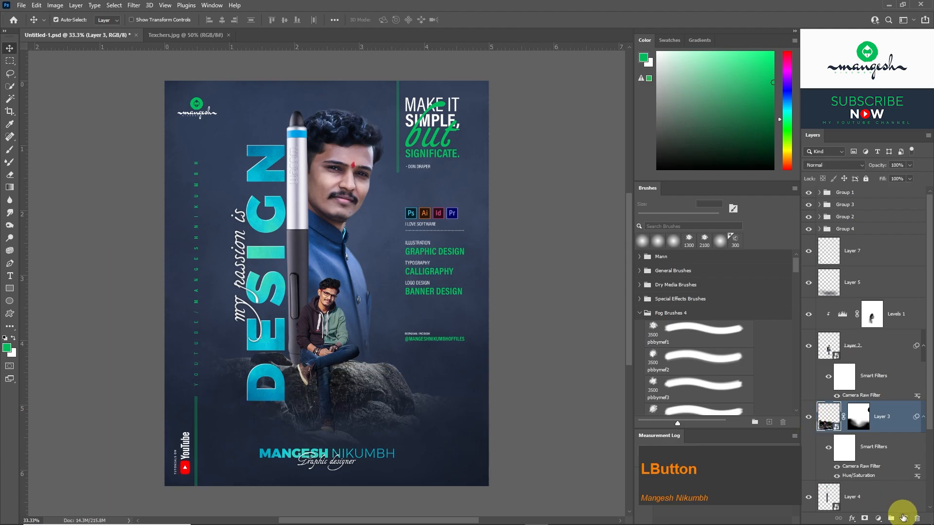
left_click(906, 519)
right_click(873, 416)
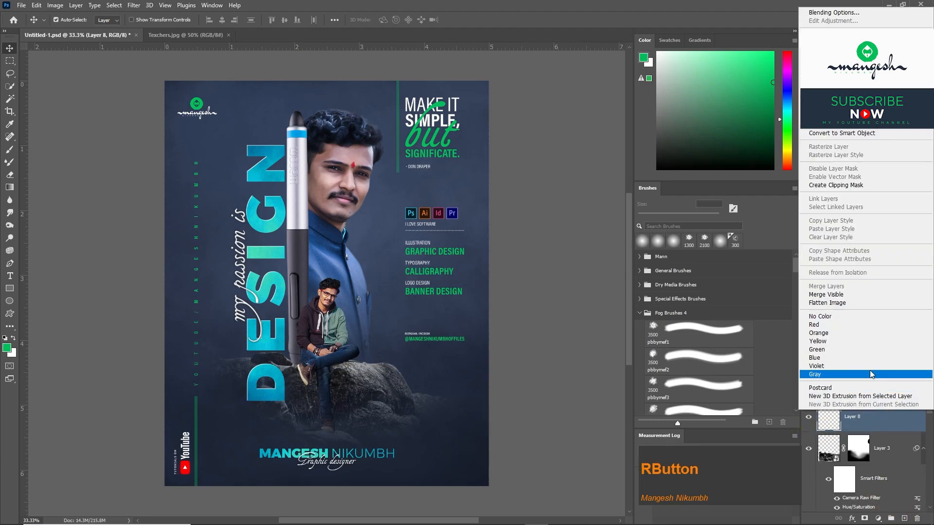
left_click(836, 185)
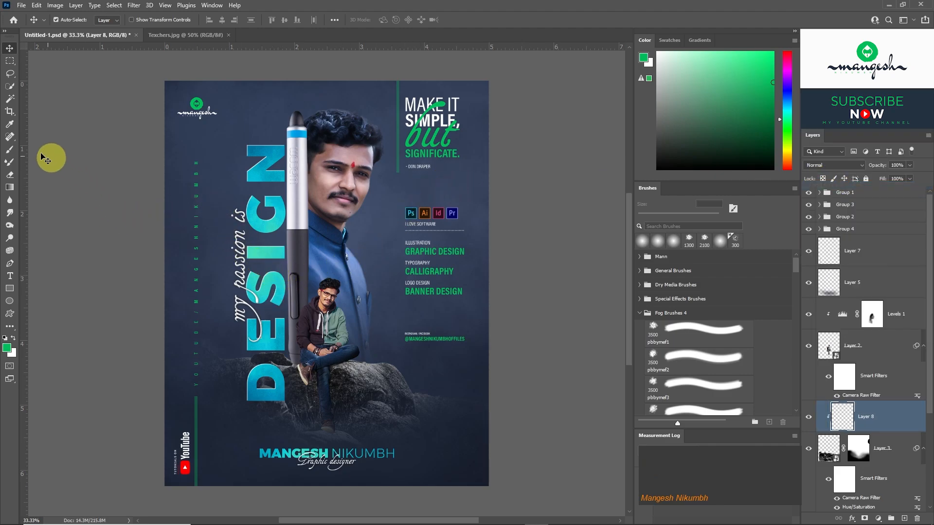
Paint bright blue light along the rock's upper edges and lower parts on Layer 8 with a soft 200 px brush.
left_click(9, 124)
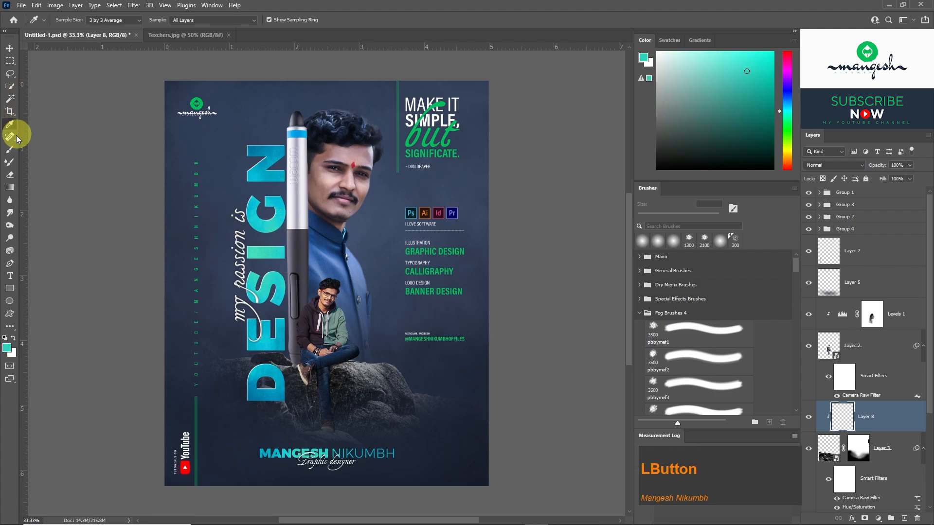
left_click(10, 149)
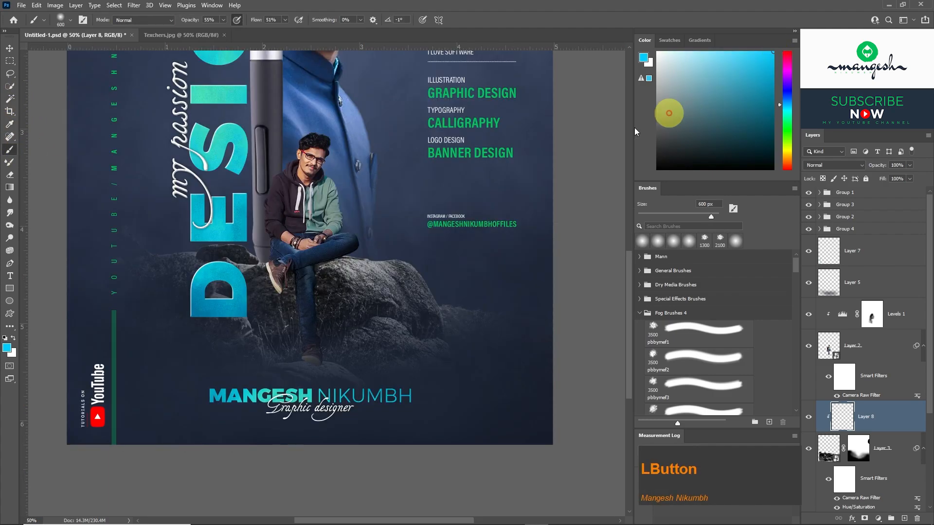
key("bracketleft")
key("bracketleft")
key("bracketleft")
key("bracketleft")
key("bracketleft")
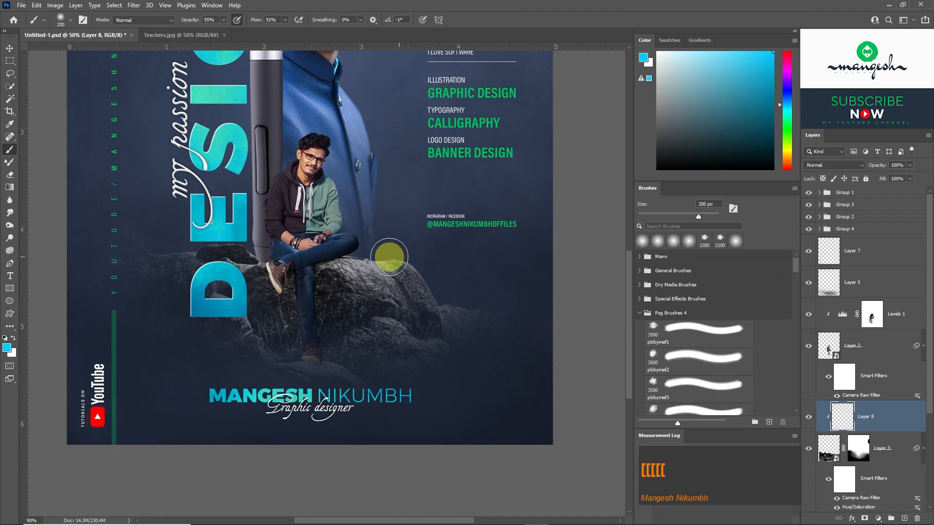
mouse_move(382, 249)
left_mouse_down()
mouse_move(322, 245)
mouse_move(399, 253)
mouse_move(423, 284)
left_mouse_up()
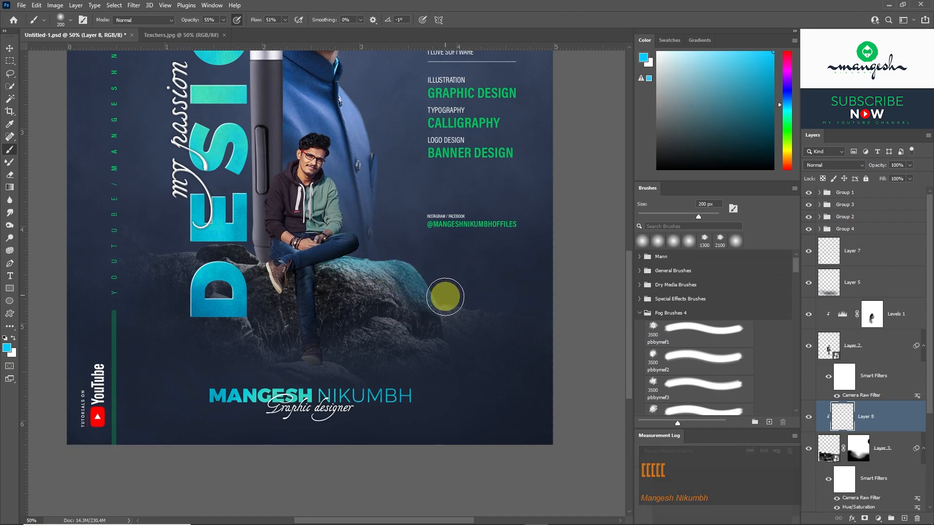
left_click_drag(199, 240, 172, 246)
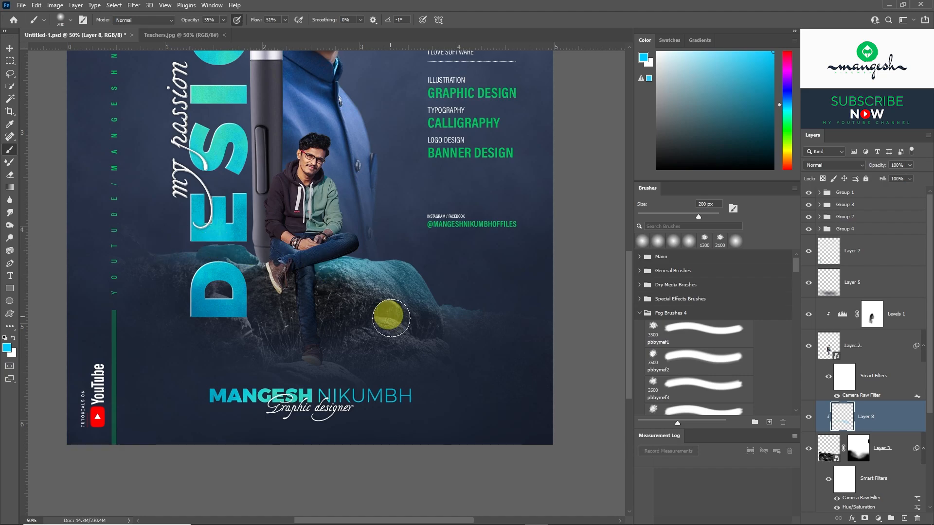
mouse_move(390, 318)
left_mouse_down()
mouse_move(369, 335)
mouse_move(407, 340)
left_mouse_up()
left_click_drag(304, 364, 321, 369)
left_click_drag(243, 333, 207, 307)
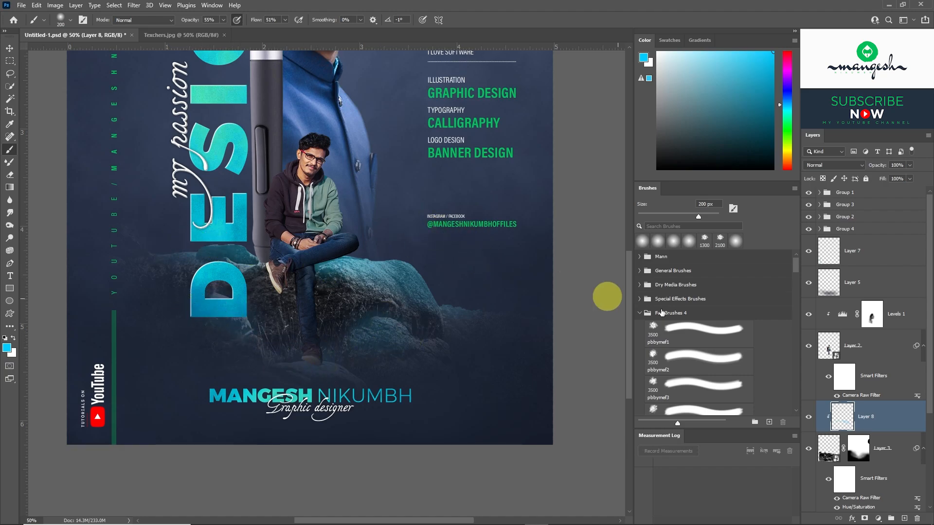
Split Layer 8's Blend If black slider for the underlying layer to 44/130.
left_click(900, 423)
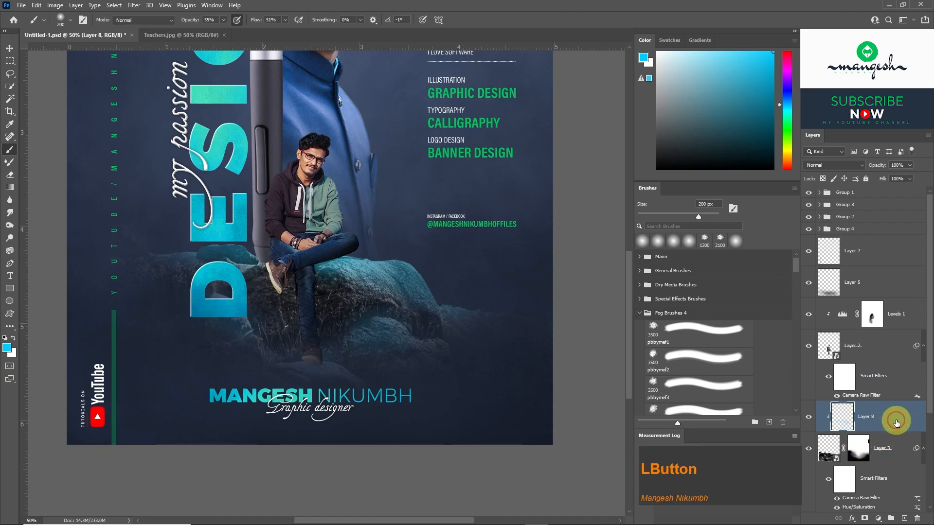
double_click(896, 422)
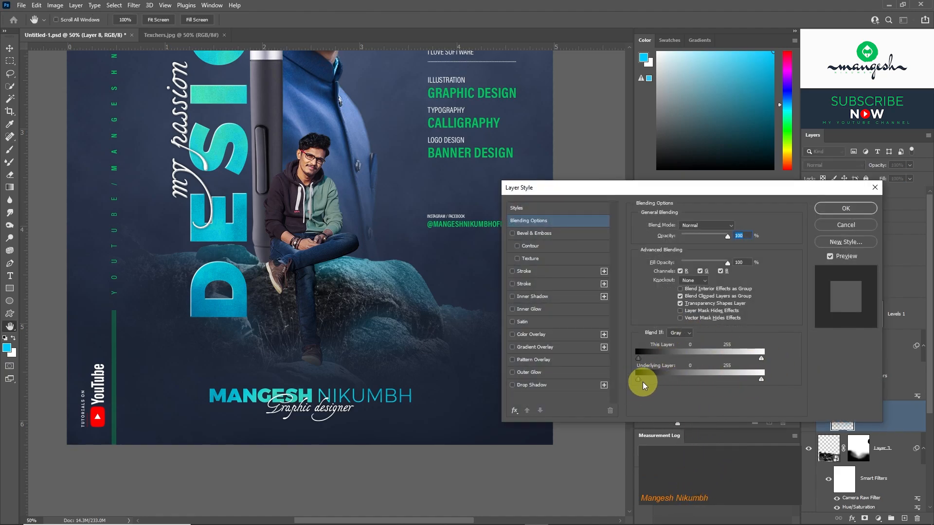
left_click_drag(639, 383, 674, 383)
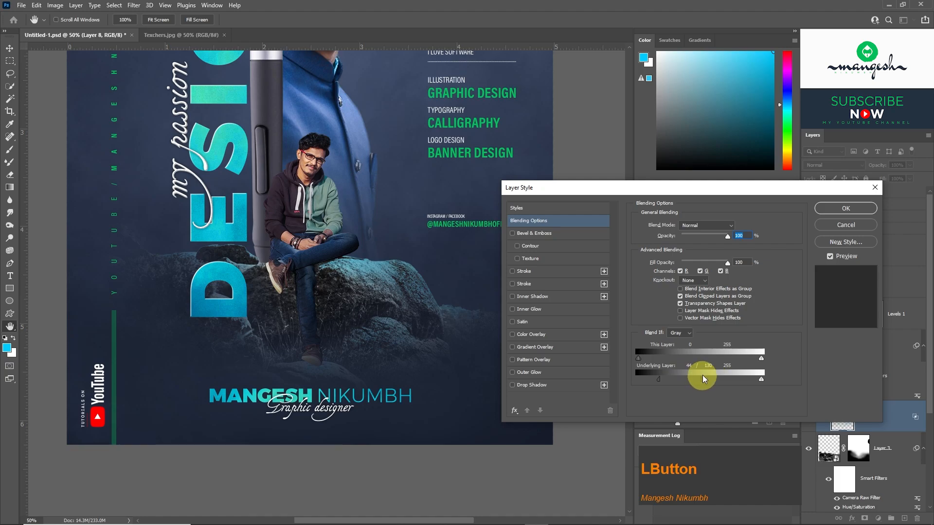
left_click(831, 208)
key("b")
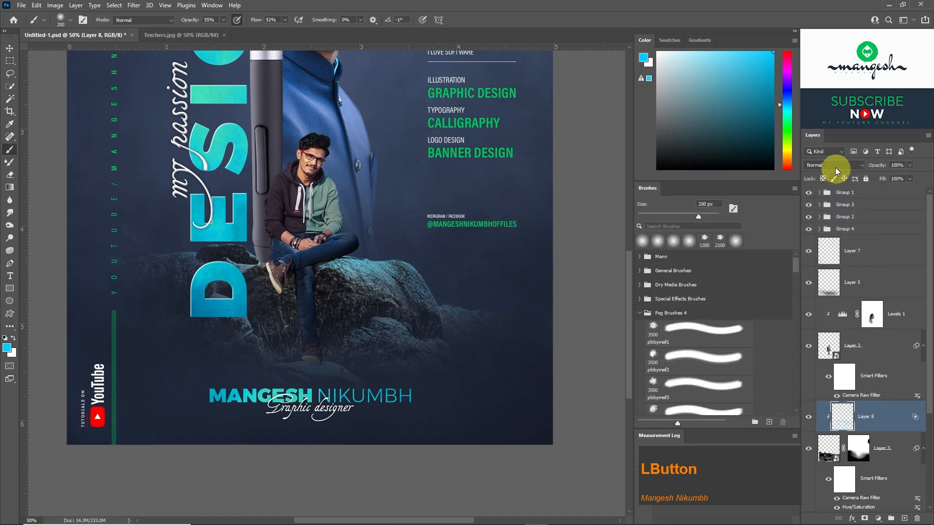
Set Layer 8's blend mode to Pin Light and duplicate the layer as Layer 8 copy.
left_click(836, 167)
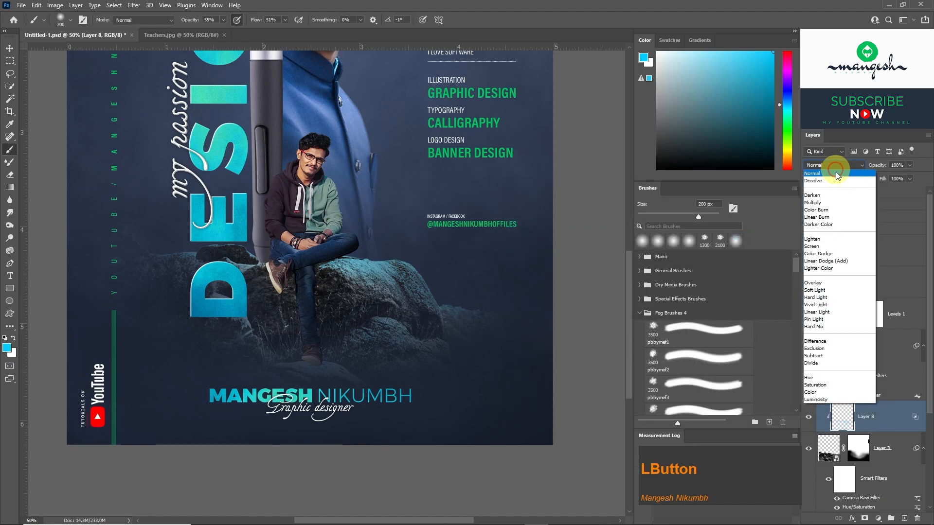
left_click(822, 320)
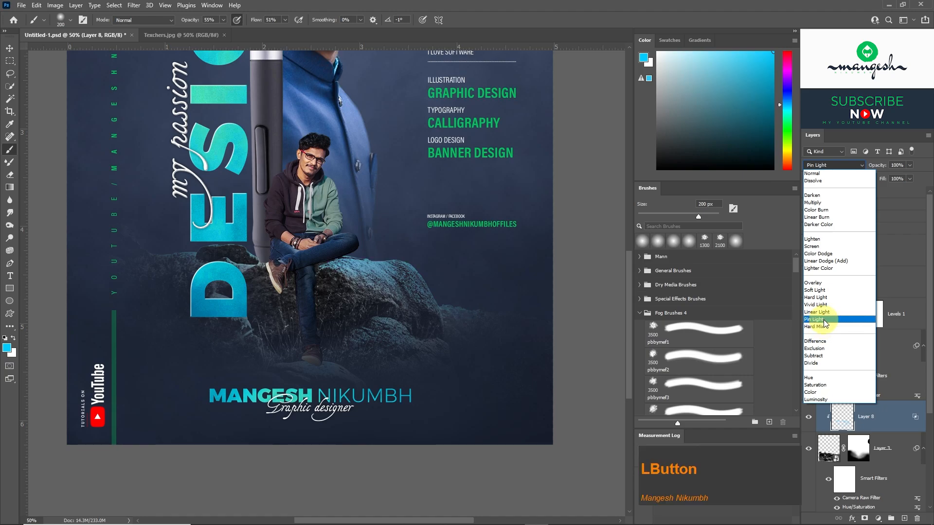
right_click(887, 421)
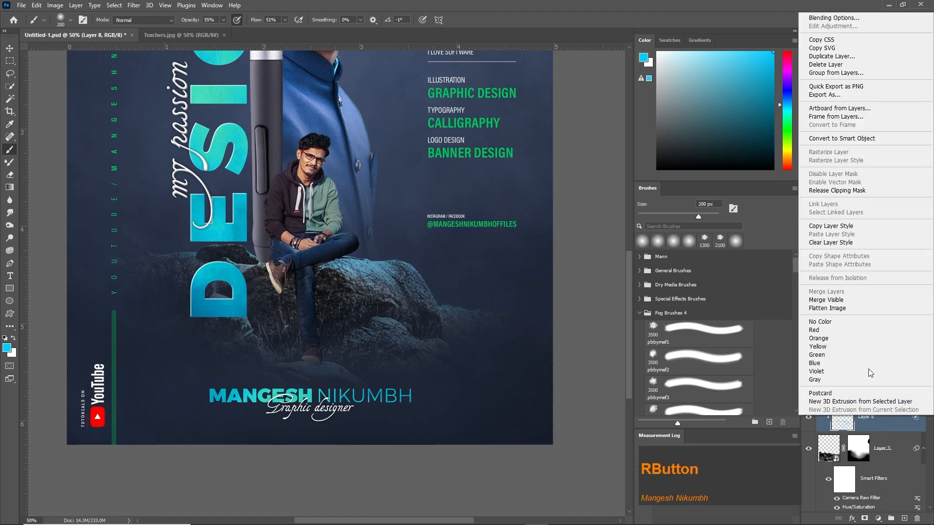
left_click(830, 56)
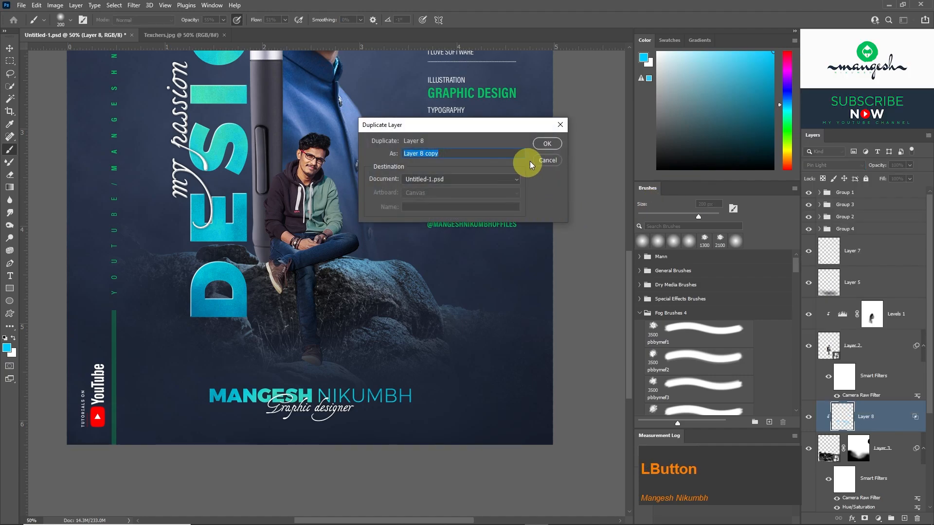
left_click(546, 146)
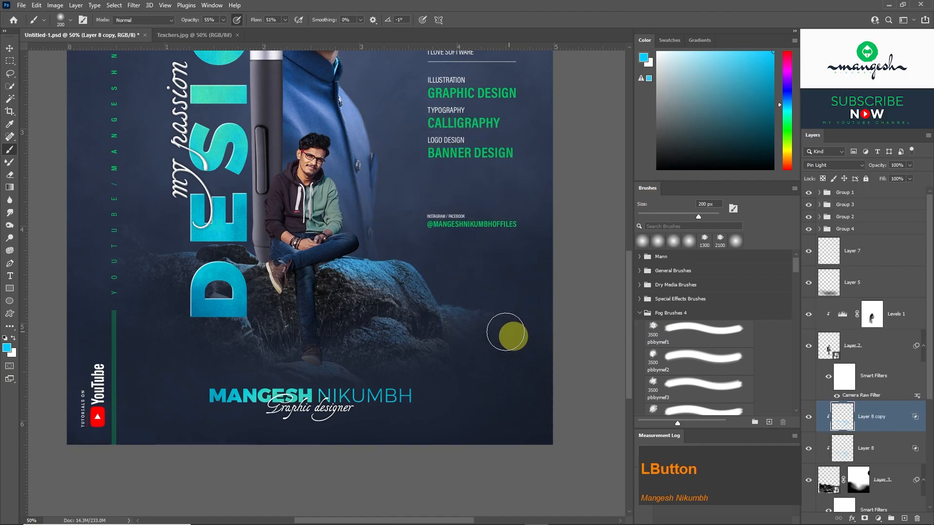
Add a new layer above Layer 8 copy and clip it to the rock layer.
scroll(508, 334, "up", 1)
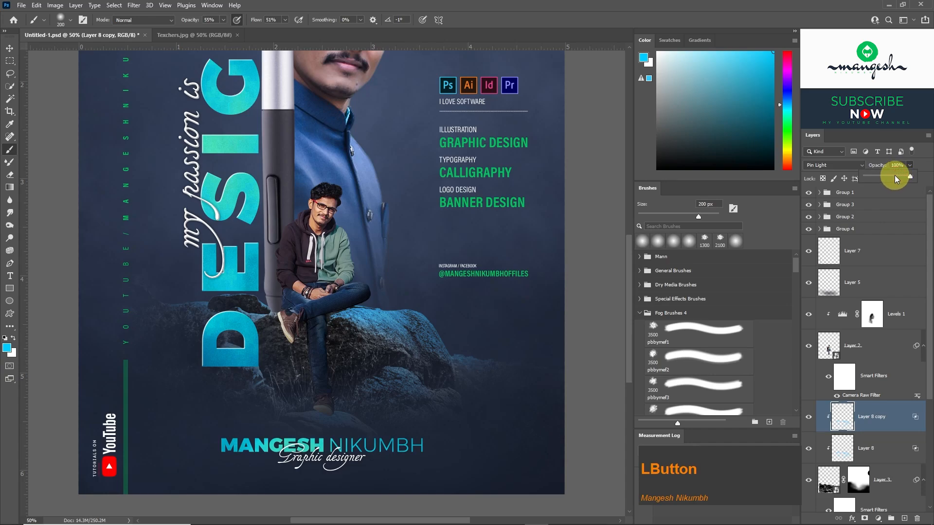
key("v")
left_click_drag(929, 322, 926, 399)
left_click(904, 517)
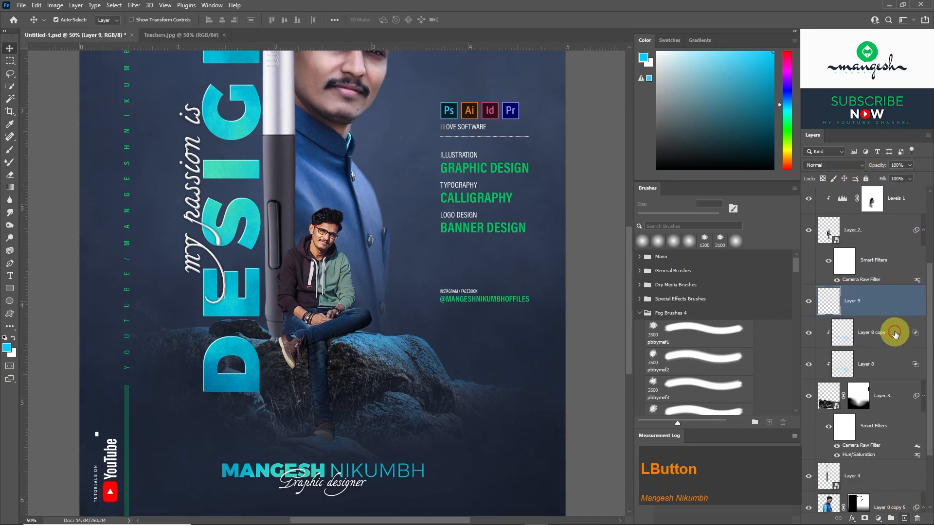
key("Escape")
right_click(877, 300)
left_click(795, 309)
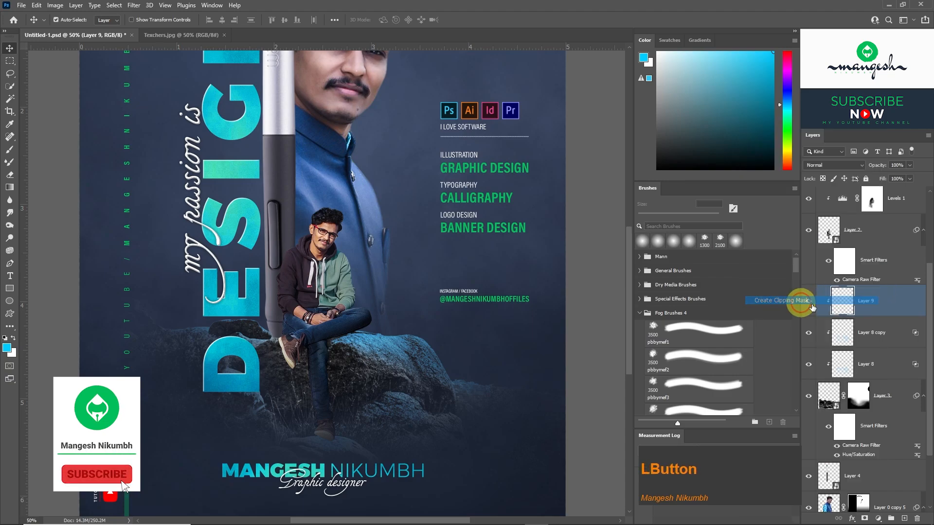
Set the foreground colour to black and Layer 9's blend mode to Multiply.
left_click_drag(717, 154, 644, 179)
left_click(834, 166)
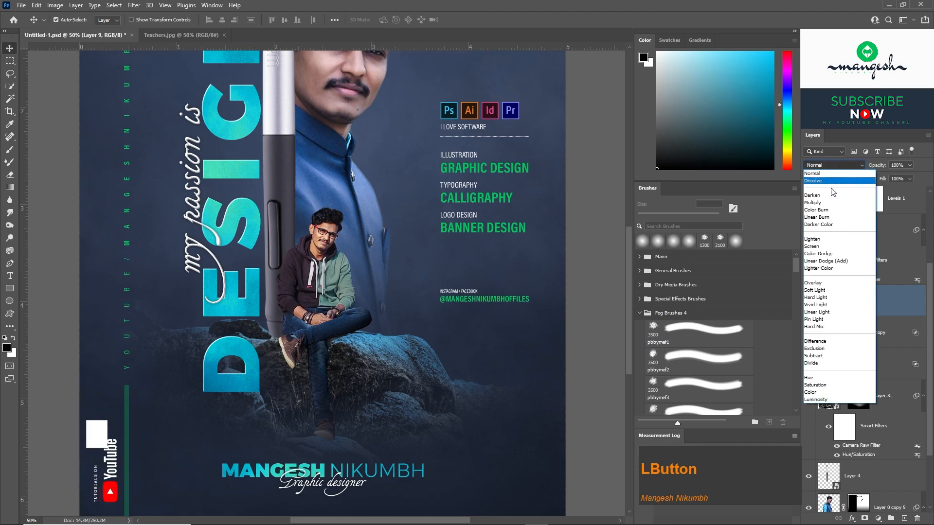
left_click(820, 203)
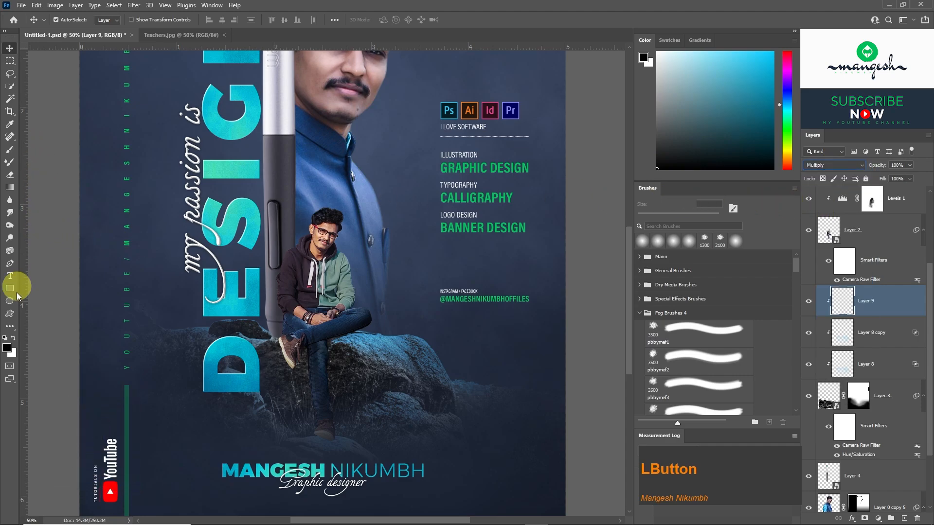
Paint black contact shadows on Layer 9 around the seated man's legs on the rock, reducing the soft brush to 35 px.
left_click(10, 150)
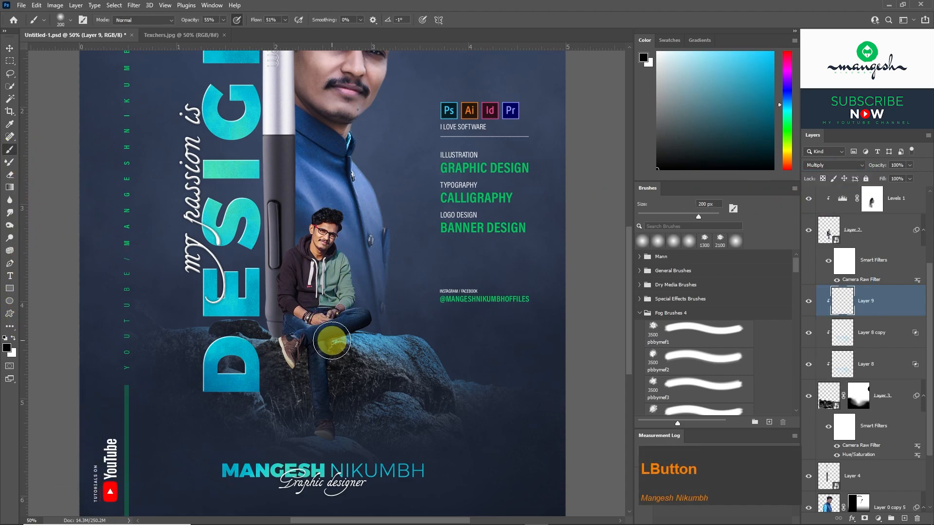
key("bracketleft")
key("bracketleft")
key("bracketleft")
key("bracketleft")
key("ctrl+plus")
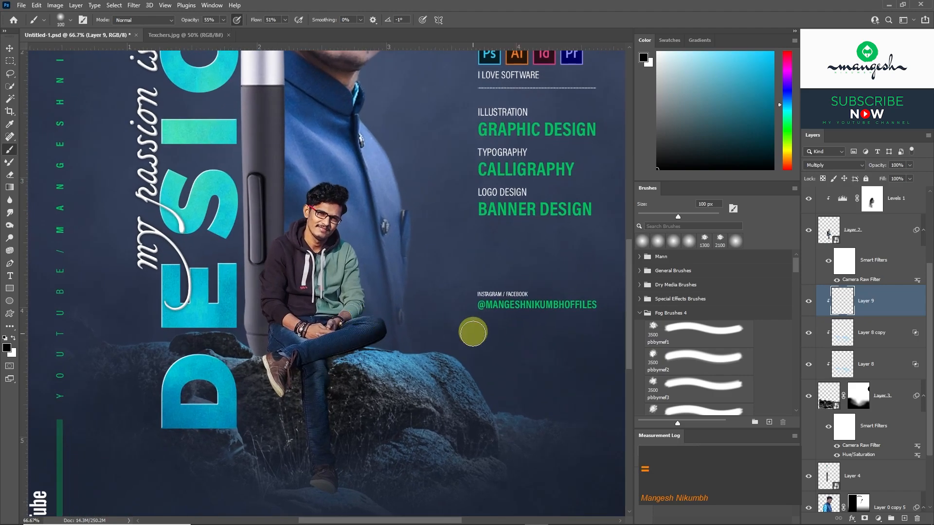
left_click_drag(342, 343, 341, 244)
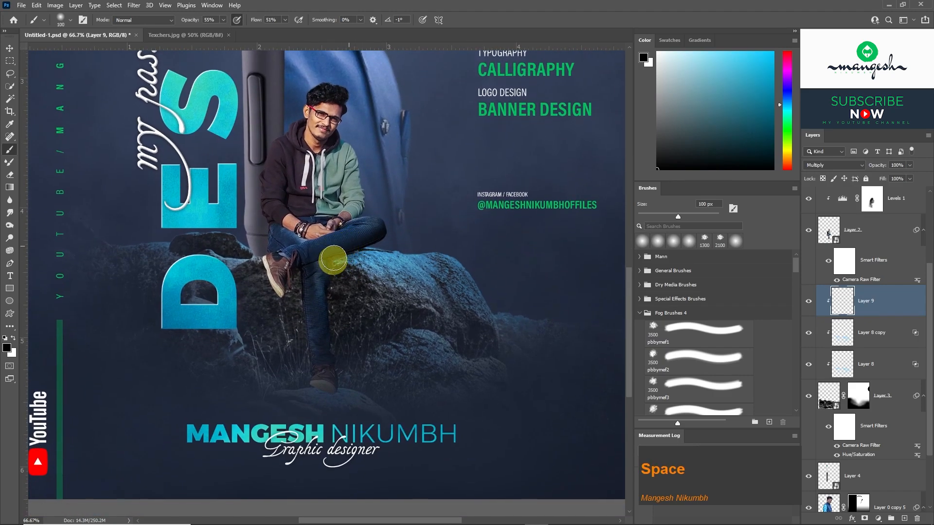
key("bracketleft")
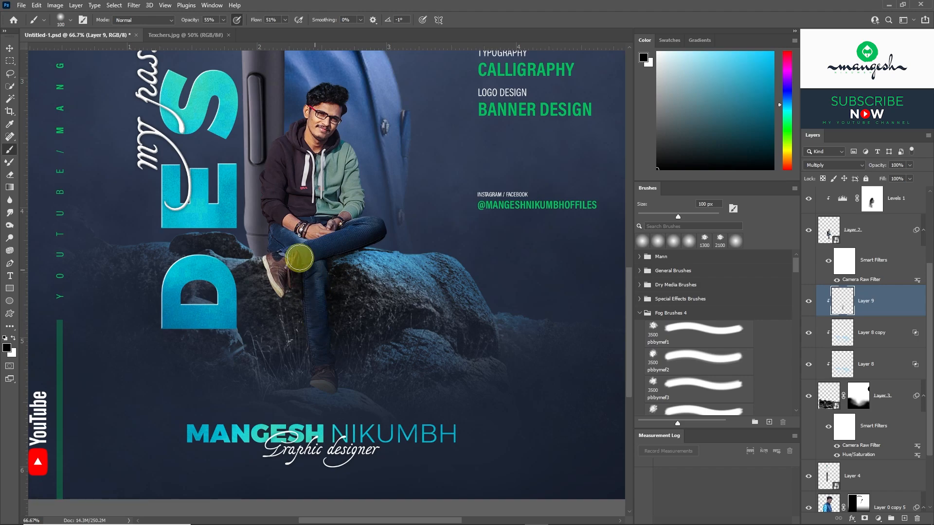
key("bracketleft")
key("bracketleft")
key("bracketleft")
key("bracketleft")
key("bracketleft")
key("bracketleft")
key("bracketleft")
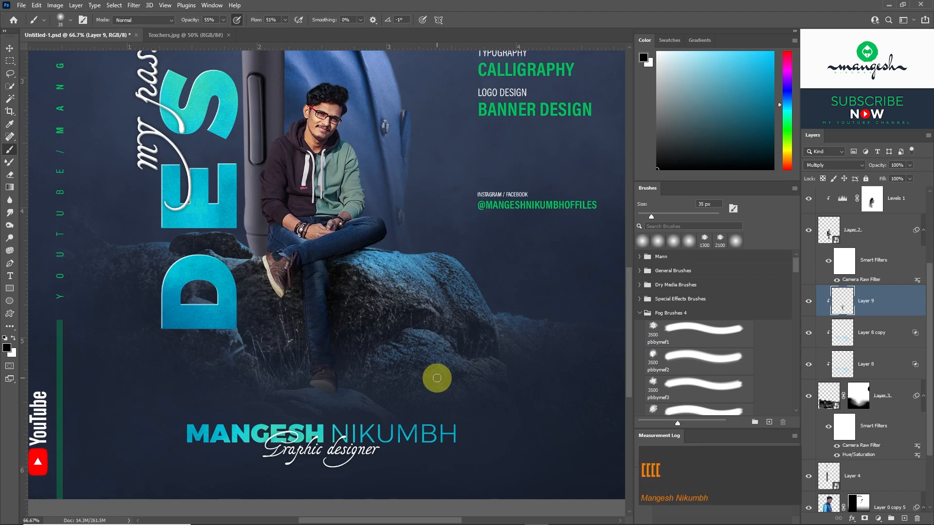
Deepen the shadows on the rock with an 80 px brush and compare the image with Layer 9 hidden and shown.
key("bracketright")
key("bracketright")
key("bracketright")
key("bracketright")
key("bracketright")
key("bracketright")
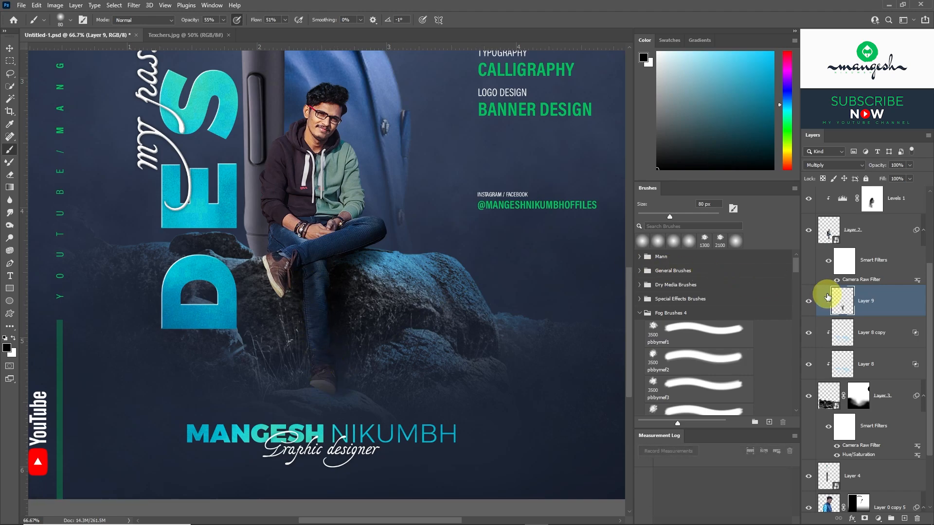
left_click(808, 304)
left_click(808, 305)
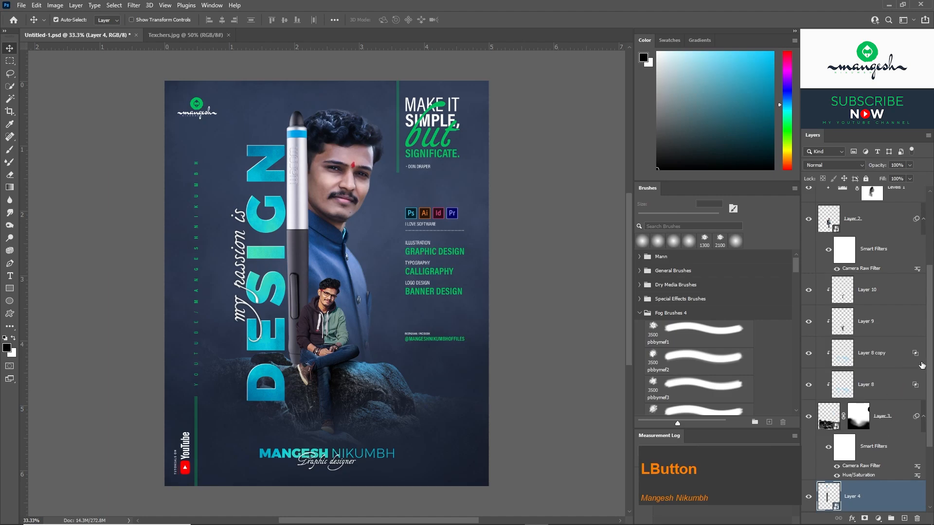
Add a Levels adjustment layer above the pen's Layer 4 and clip it to the pen.
scroll(837, 437, "down", 3)
left_click(808, 394)
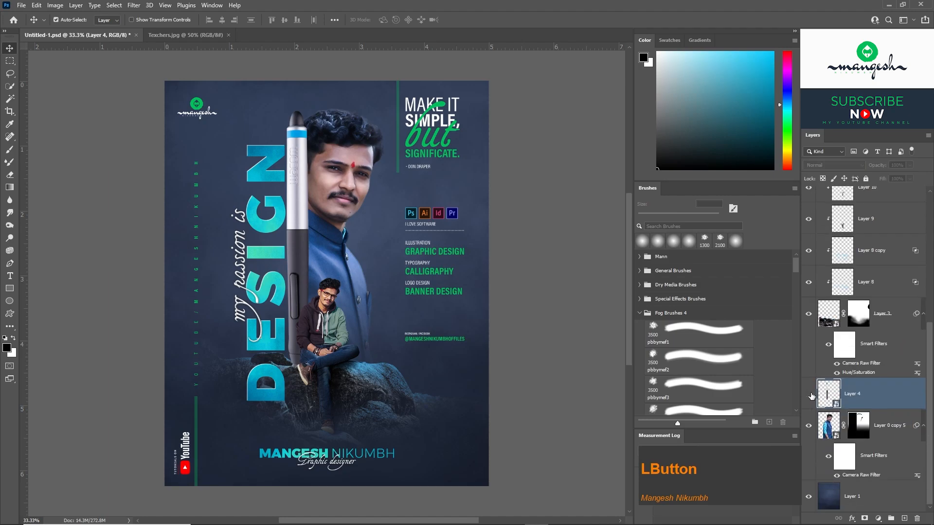
left_click(809, 393)
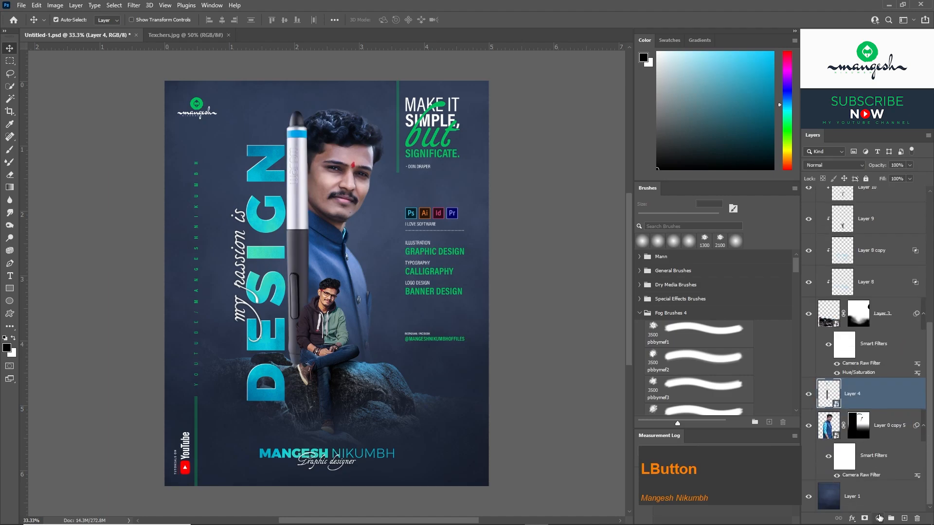
left_click(879, 517)
left_click(871, 381)
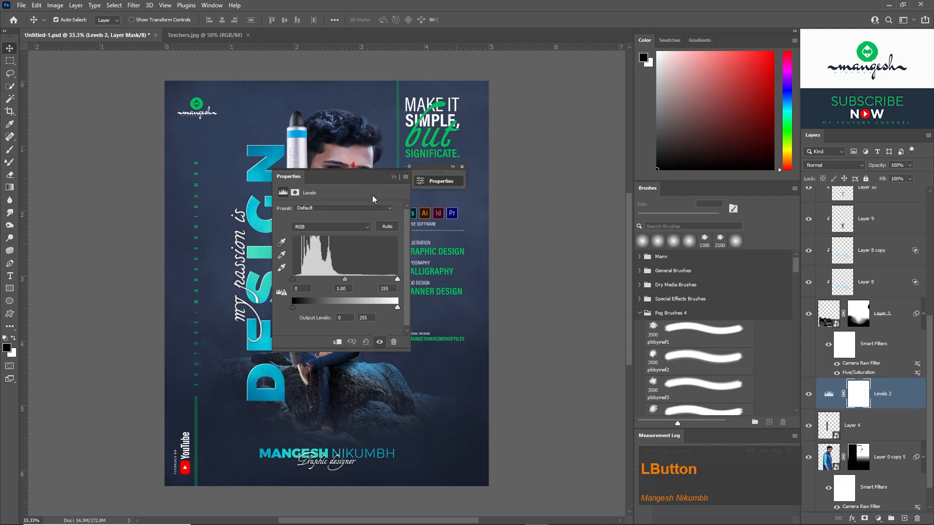
left_click_drag(365, 177, 545, 158)
left_click(517, 323)
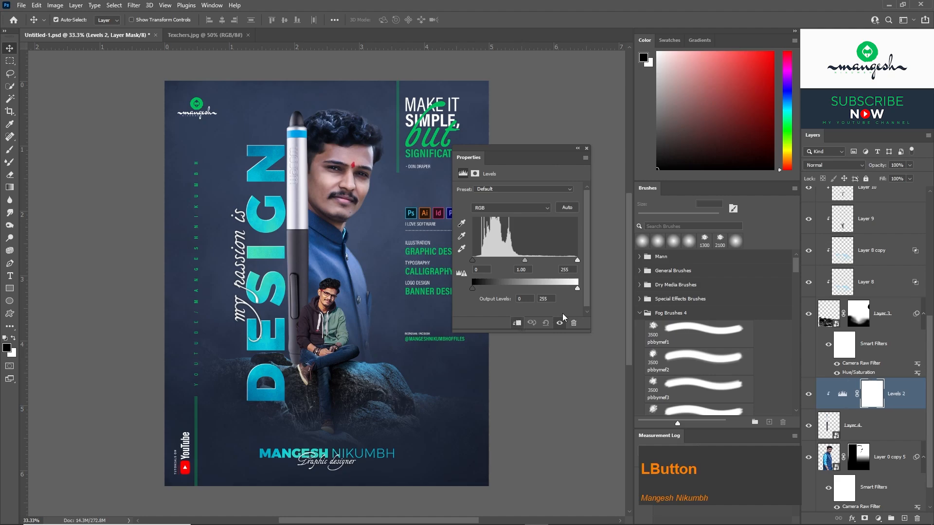
Lower the white output level of the clipped Levels adjustment to darken the pen, and compare the effect.
left_click_drag(577, 288, 526, 283)
left_click(586, 148)
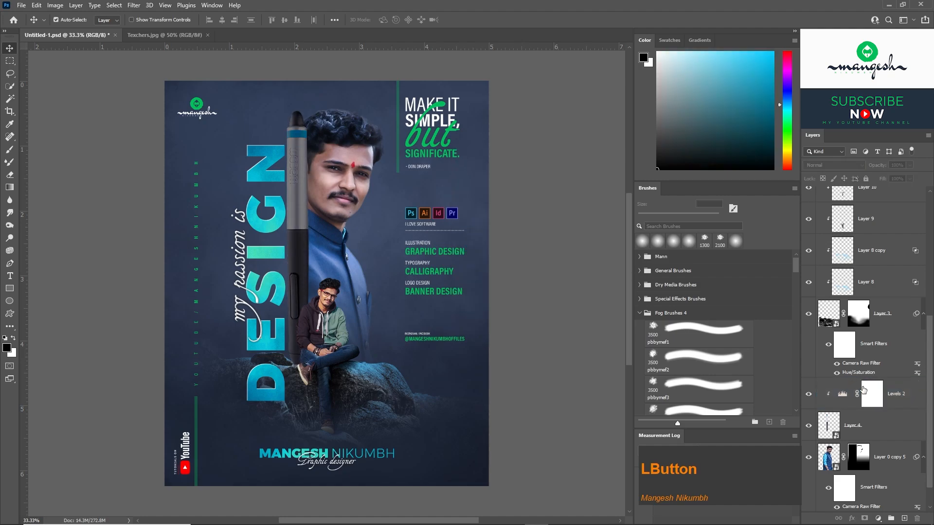
left_click(809, 397)
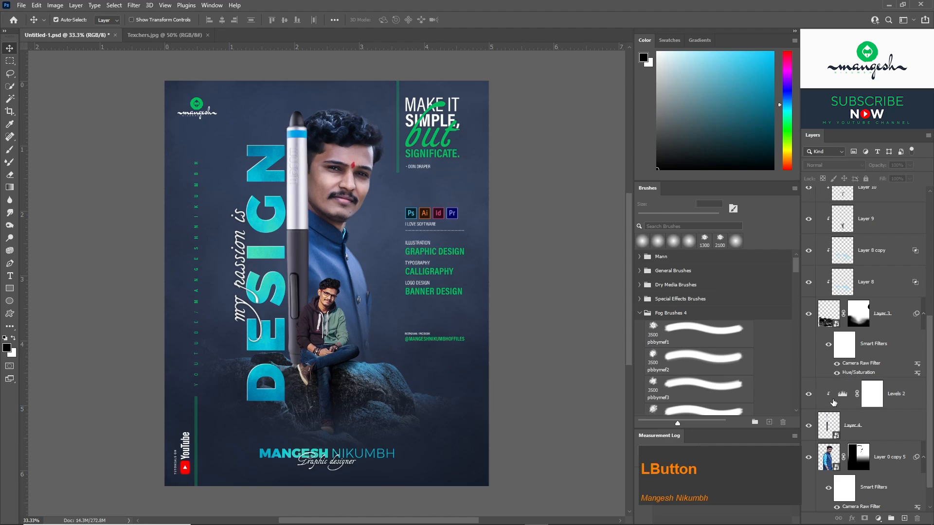
Draw a black-to-white gradient down the Levels 2 mask so only the pen's lower part is darkened, and compare the result.
left_click(871, 395)
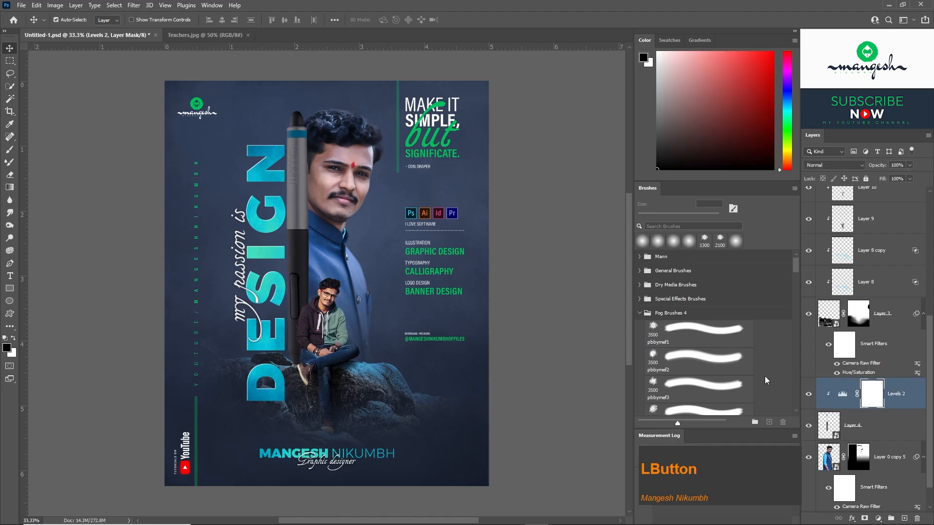
left_click(12, 189)
left_click_drag(284, 163, 313, 296)
left_click_drag(284, 257, 300, 337)
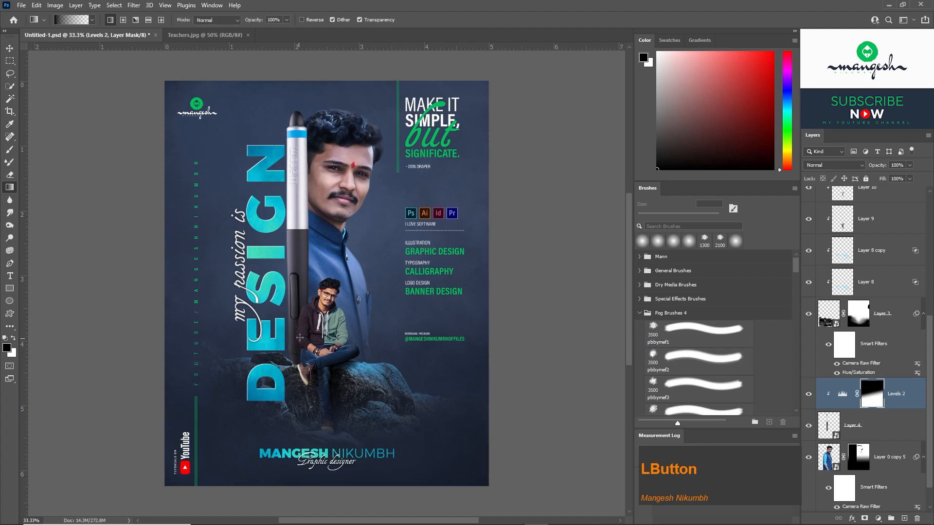
left_click(808, 395)
left_click(809, 394)
Add a Levels adjustment clipped to the large portrait, Layer 0 copy 5, with a white output level of 165.
key("v")
left_click(342, 194)
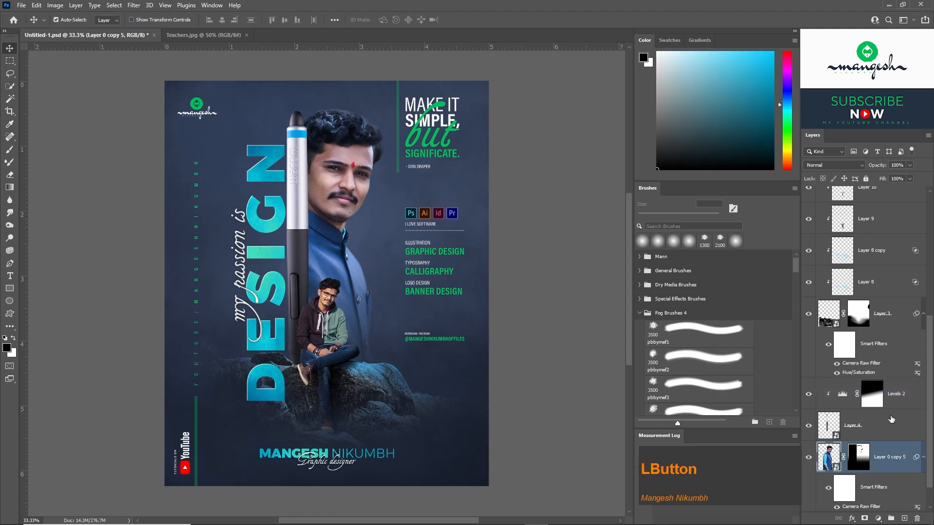
scroll(923, 449, "down", 2)
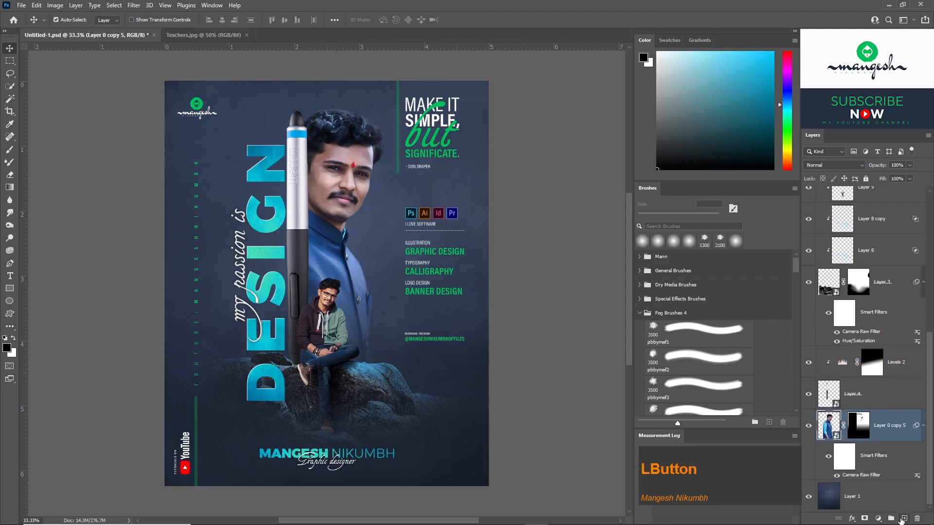
left_click(878, 518)
left_click(871, 383)
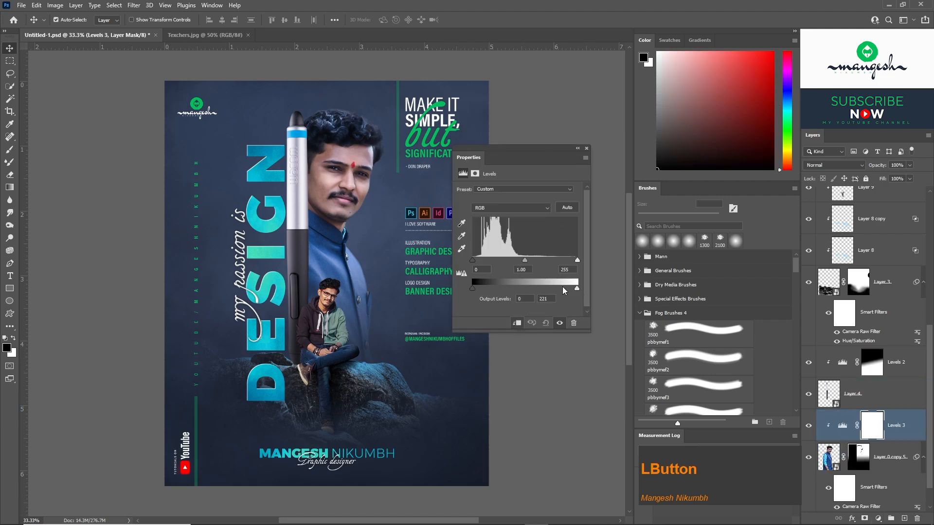
left_click_drag(564, 291, 543, 288)
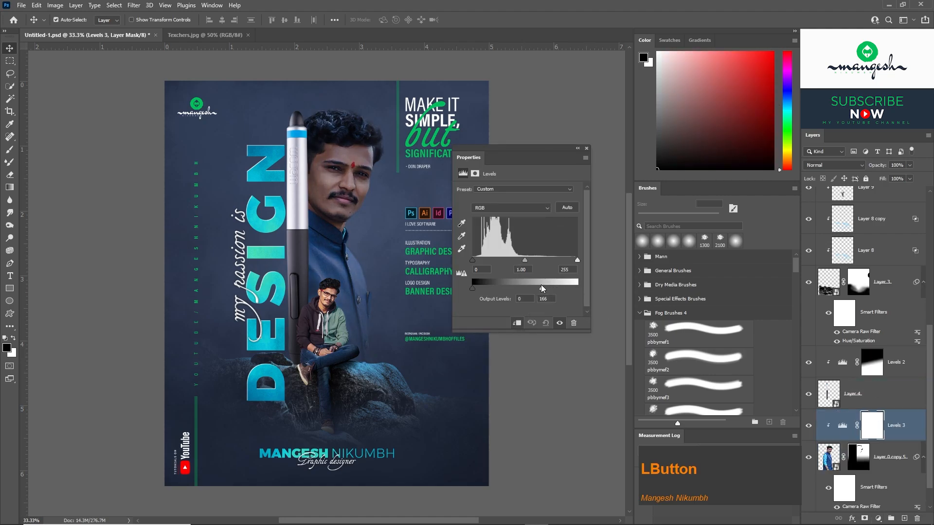
left_click(586, 148)
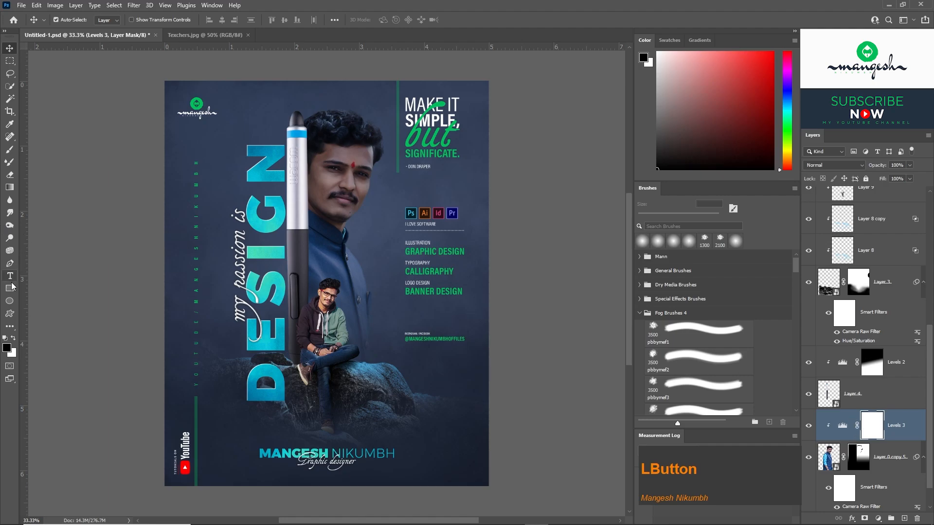
Draw a black-to-white gradient on the Levels 3 mask so the portrait is darkened only on the side beside the pen.
left_click(10, 187)
left_click_drag(353, 237, 322, 256)
left_click_drag(346, 170, 321, 200)
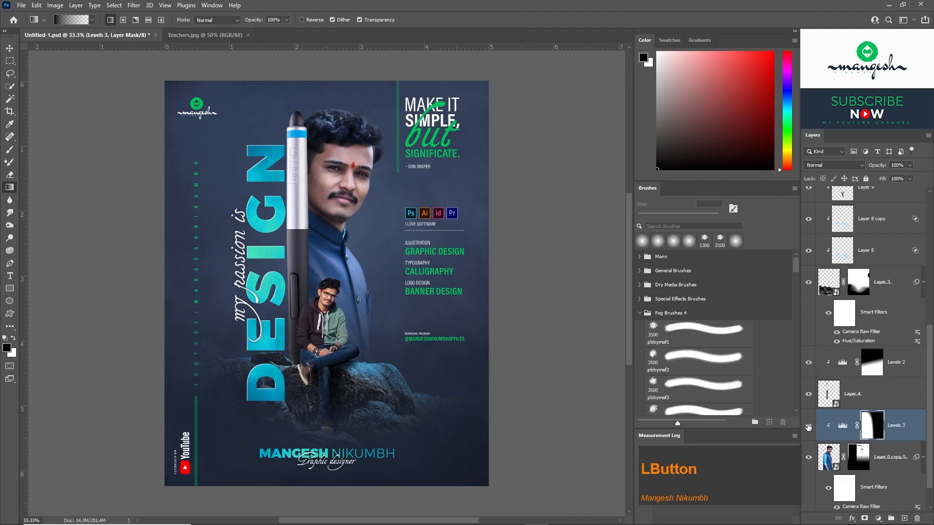
Compare the poster with Levels 3 hidden and shown, and with Groups 1 to 4 hidden and shown.
left_click(809, 427)
left_click(811, 428)
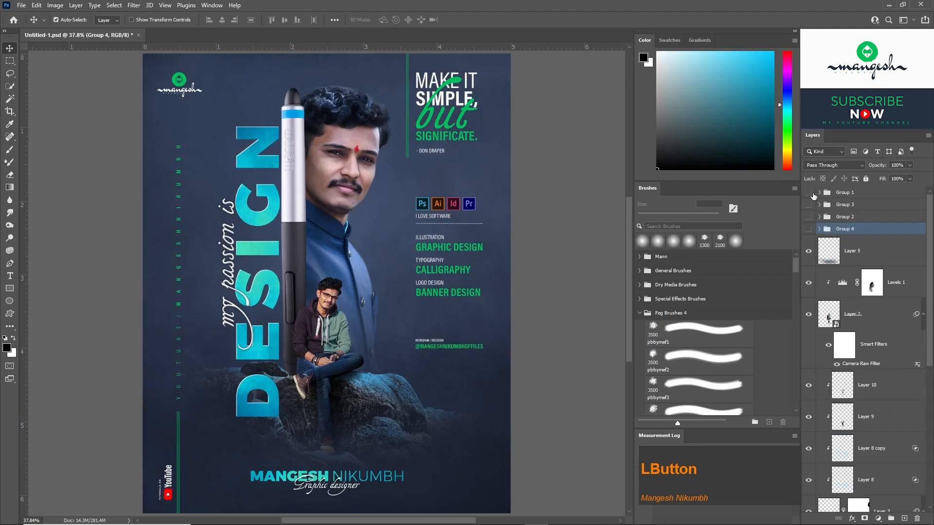
left_click_drag(809, 228, 812, 197)
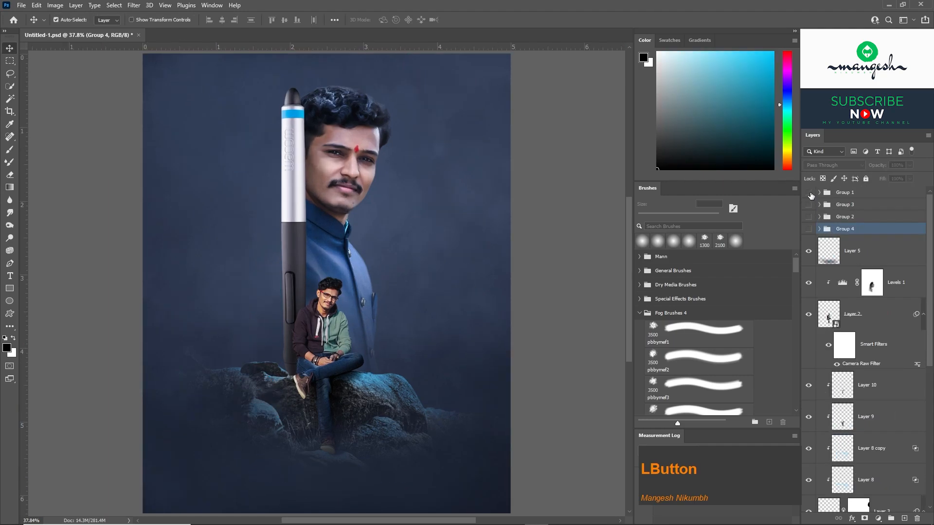
left_click(809, 229)
Add a Color Lookup adjustment above Layer 5 using the Kodak 5218 Kodak 2383 (by Adobe).cube LUT and set its opacity to 50%.
left_click(863, 254)
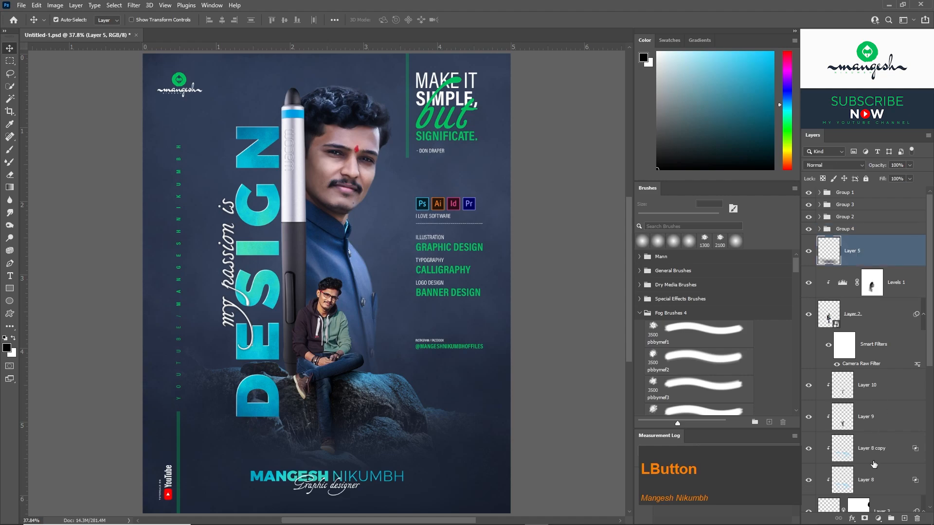
left_click(878, 518)
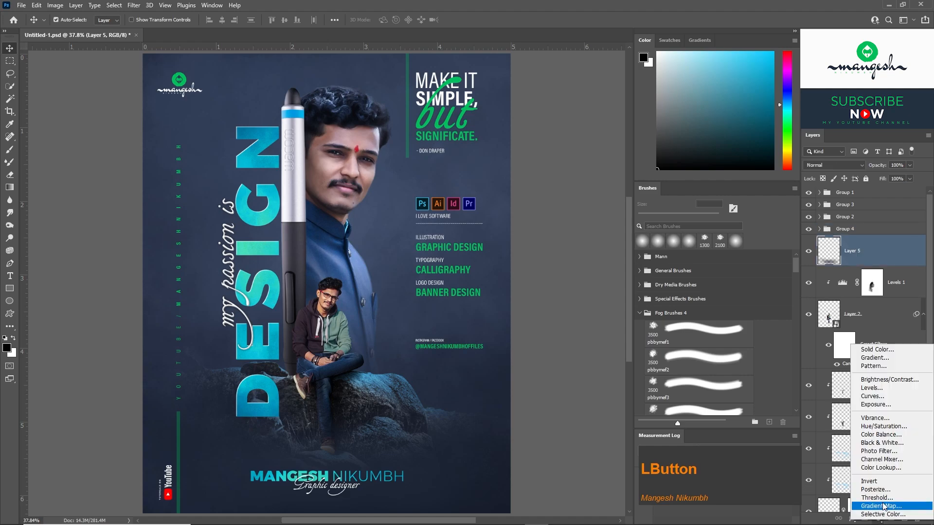
left_click(873, 468)
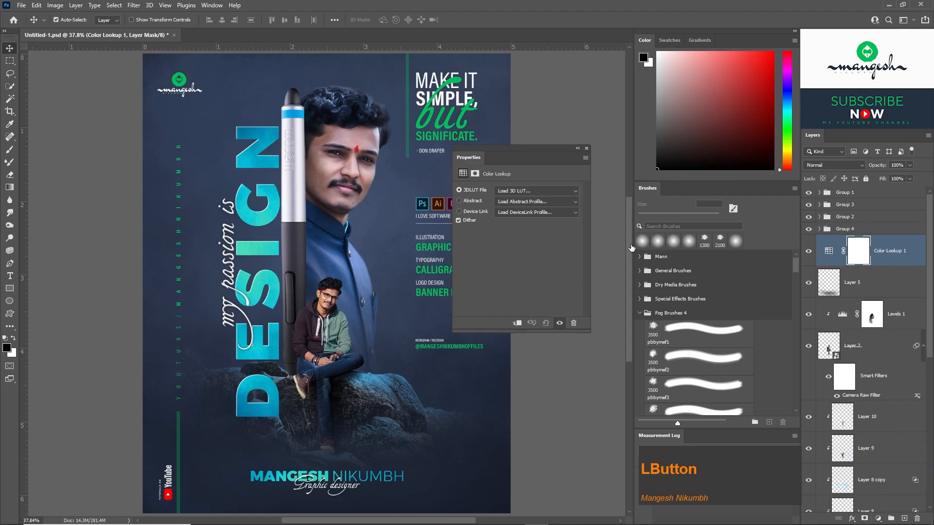
left_click(538, 192)
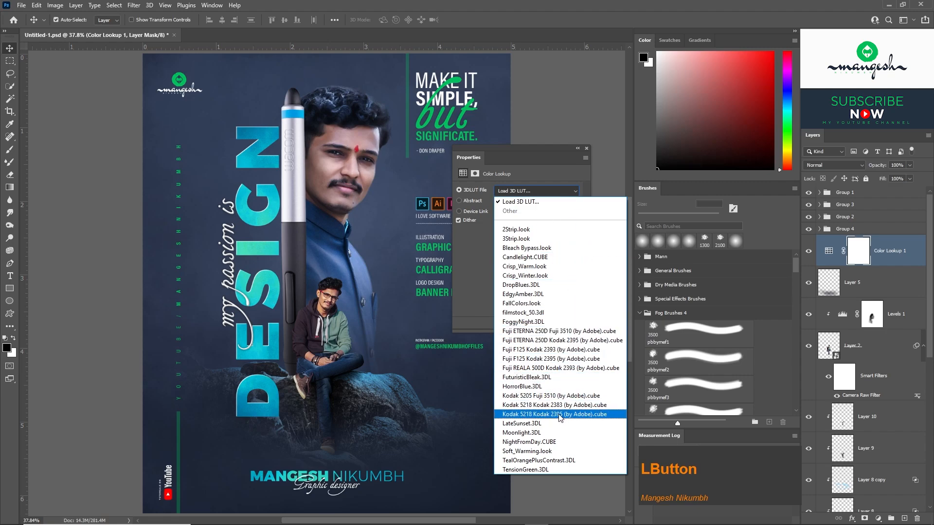
left_click(562, 405)
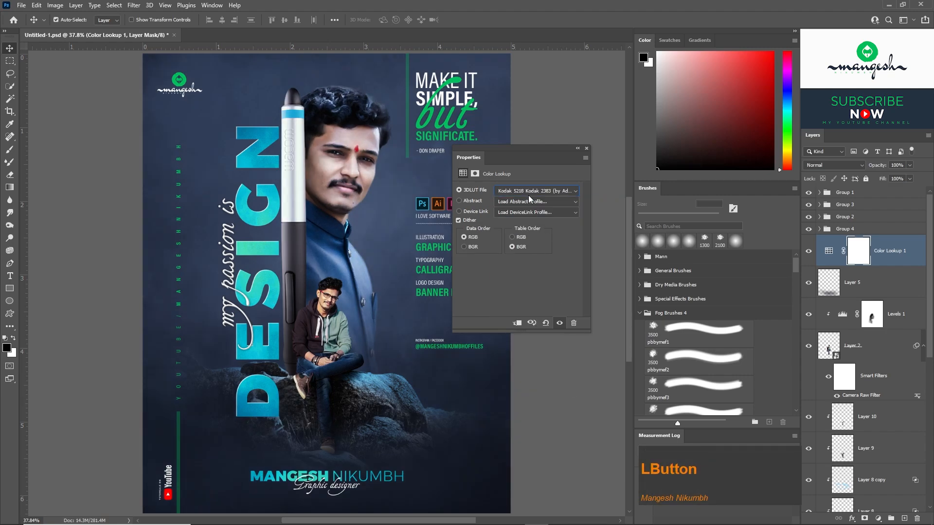
left_click(587, 148)
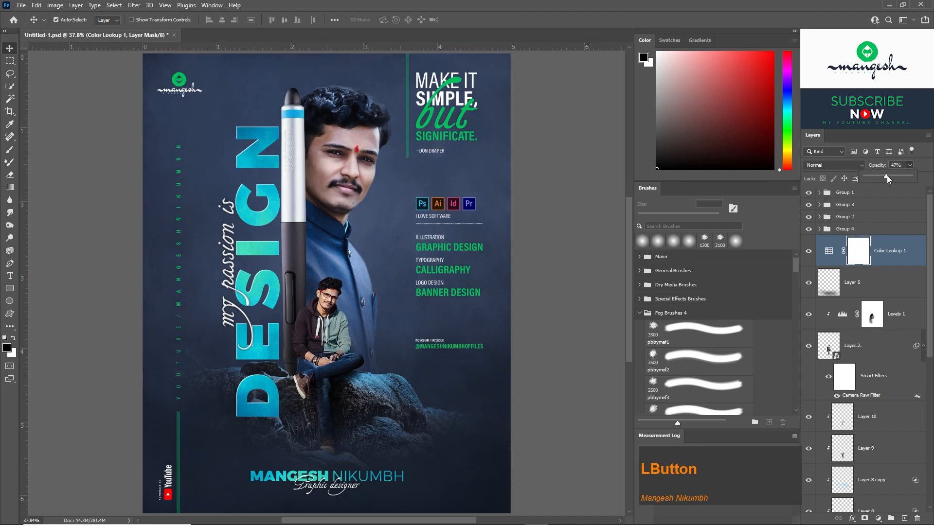
left_click_drag(886, 175, 888, 175)
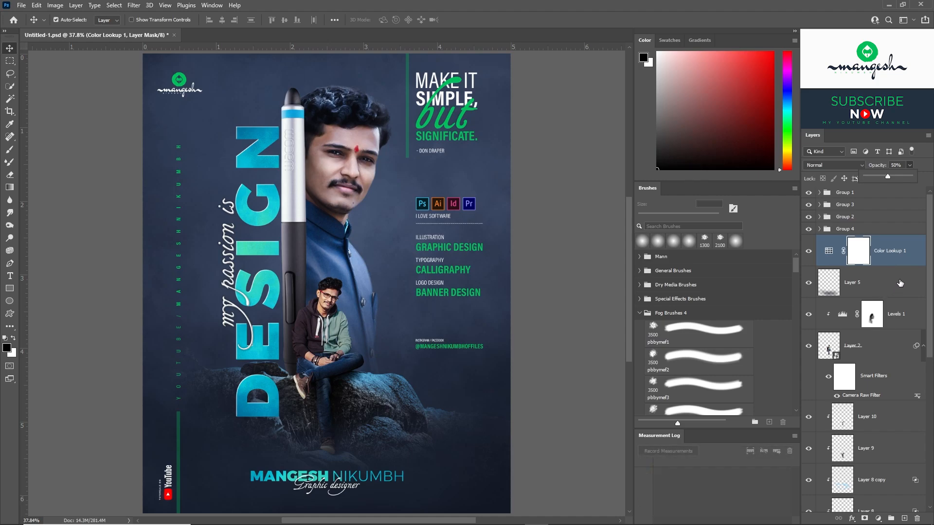
Add a Color Balance adjustment above background Layer 1 and shift the midtones towards cyan, green and blue.
left_click_drag(929, 298, 929, 445)
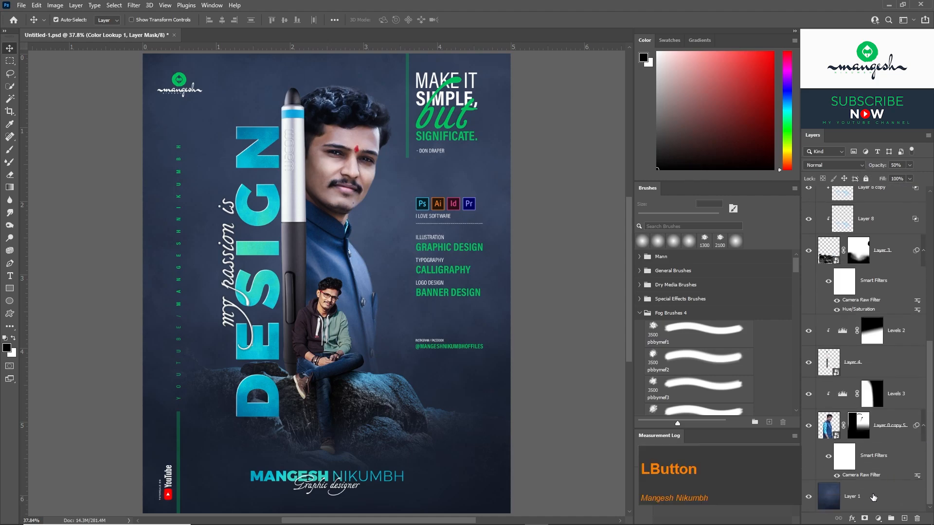
left_click(873, 497)
left_click(878, 518)
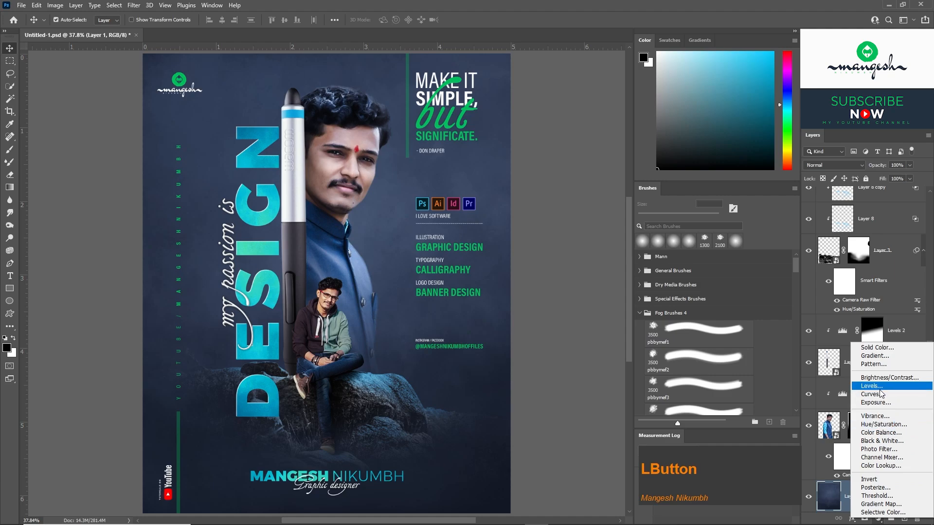
left_click(881, 433)
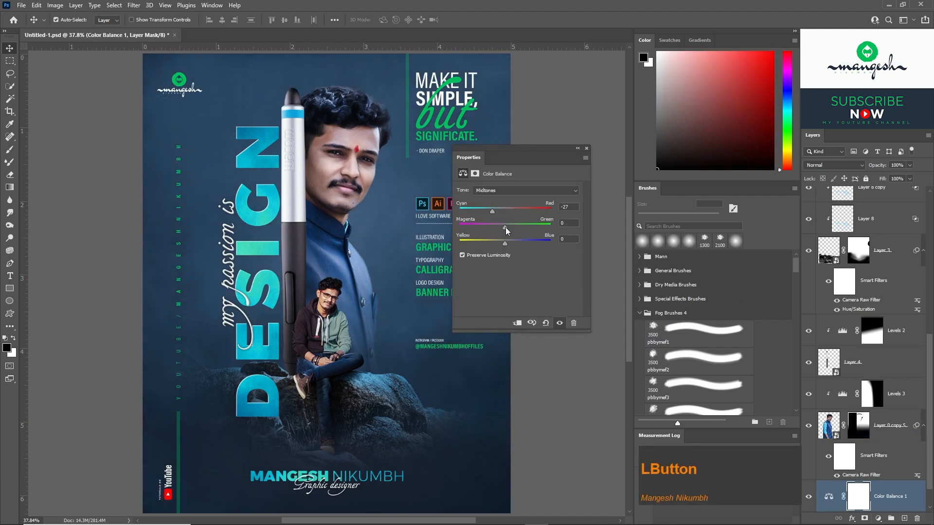
left_click_drag(505, 243, 519, 242)
left_click(511, 226)
left_click_drag(492, 210, 489, 210)
left_click(586, 148)
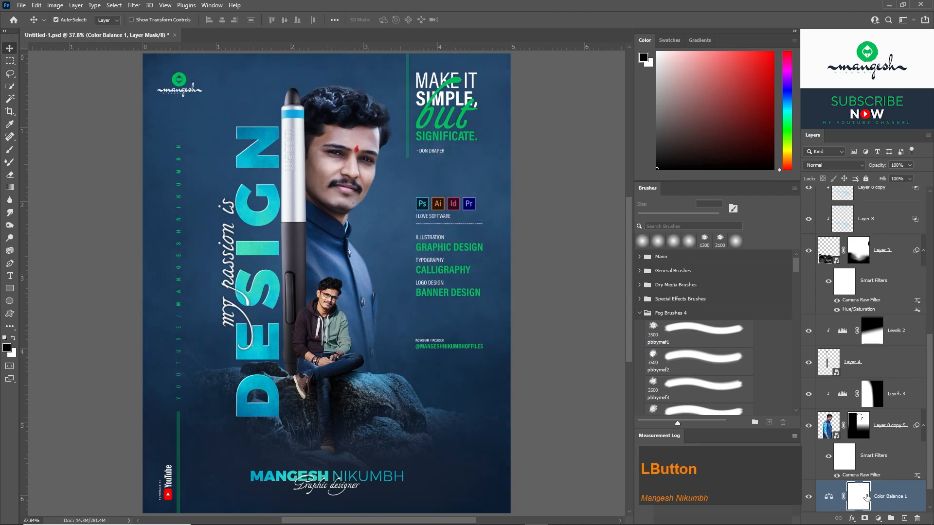
Adjust background Layer 1 with Levels by moving the white input point inward and shifting the midtones.
scroll(930, 478, "down", 2)
left_click(869, 500)
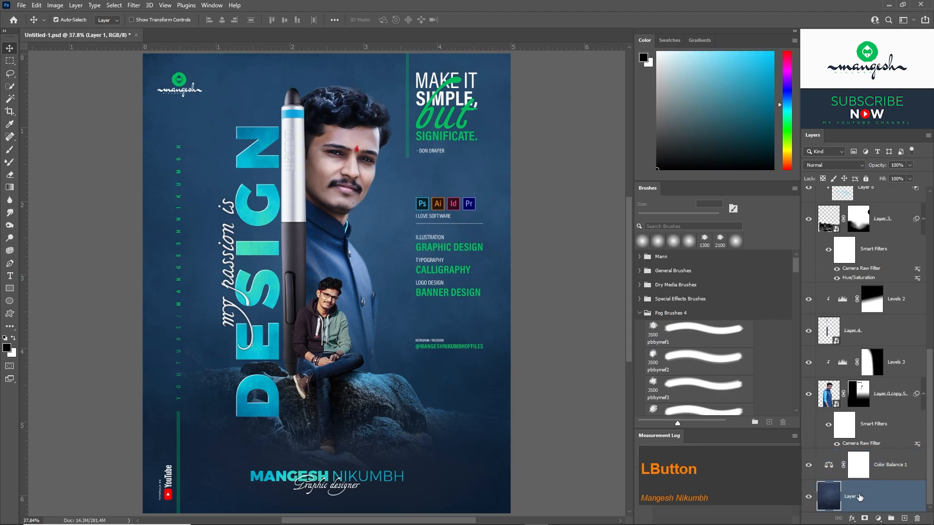
key("ctrl+l")
left_click_drag(501, 186, 608, 185)
mouse_move(570, 295)
left_mouse_down()
mouse_move(581, 294)
mouse_move(571, 294)
left_mouse_up()
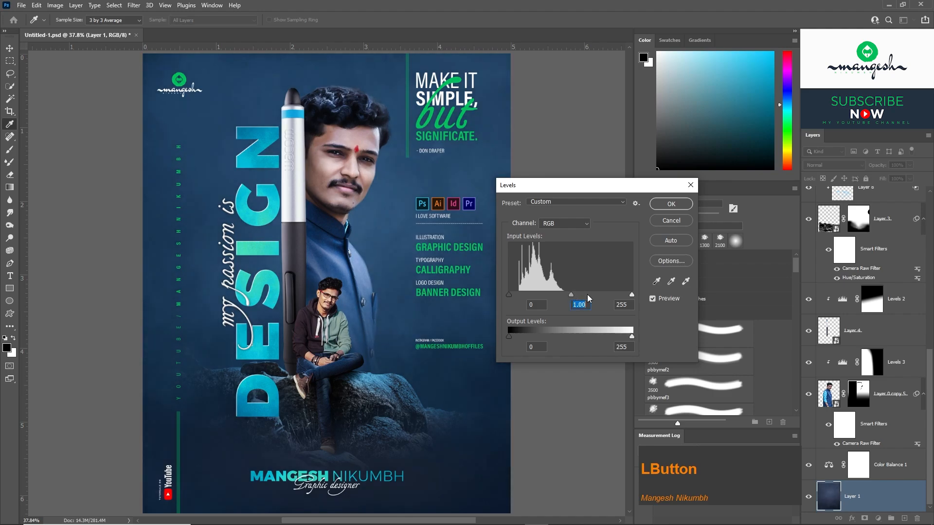
left_click_drag(631, 294, 615, 294)
left_click_drag(566, 295, 620, 294)
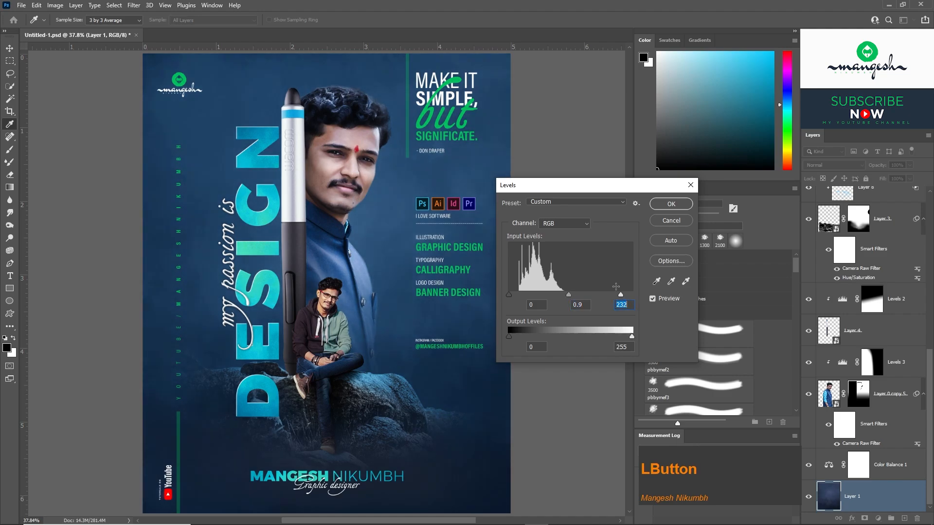
left_click(669, 206)
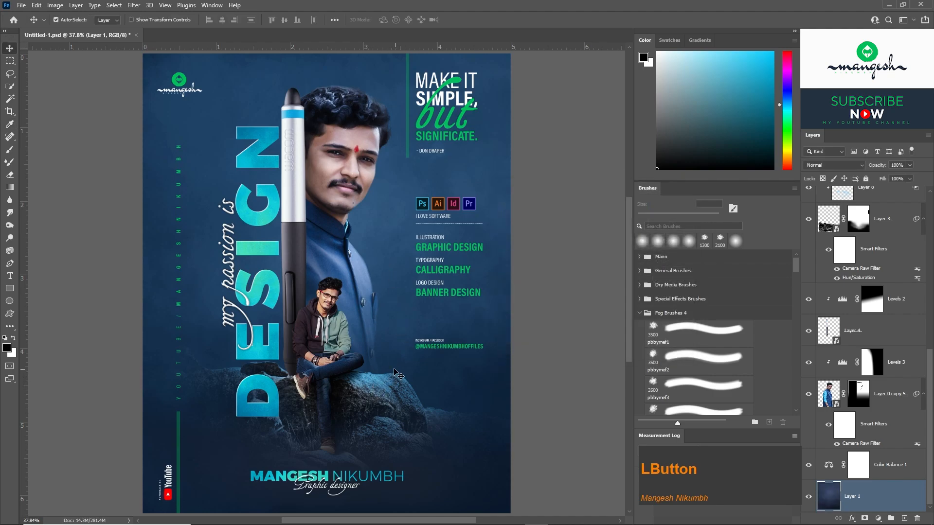
Add a clipped layer above the seated man's Layer 2, pick a bright cyan-blue foreground colour and set the blend mode to Color.
left_click(349, 302)
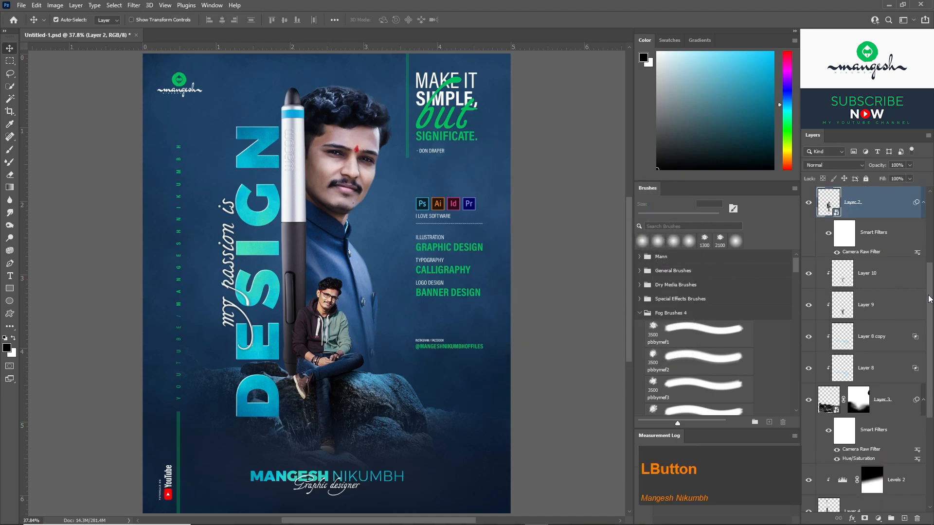
scroll(868, 438, "up", 3)
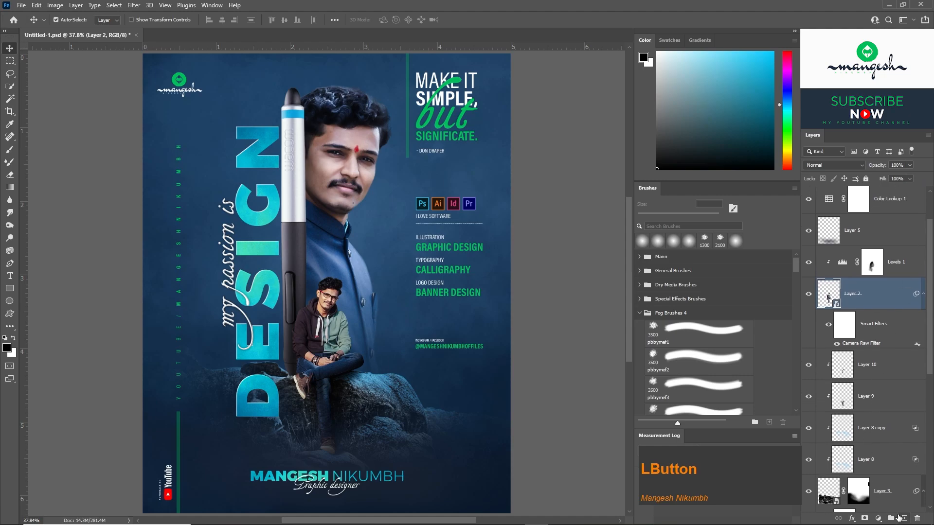
left_click(903, 515)
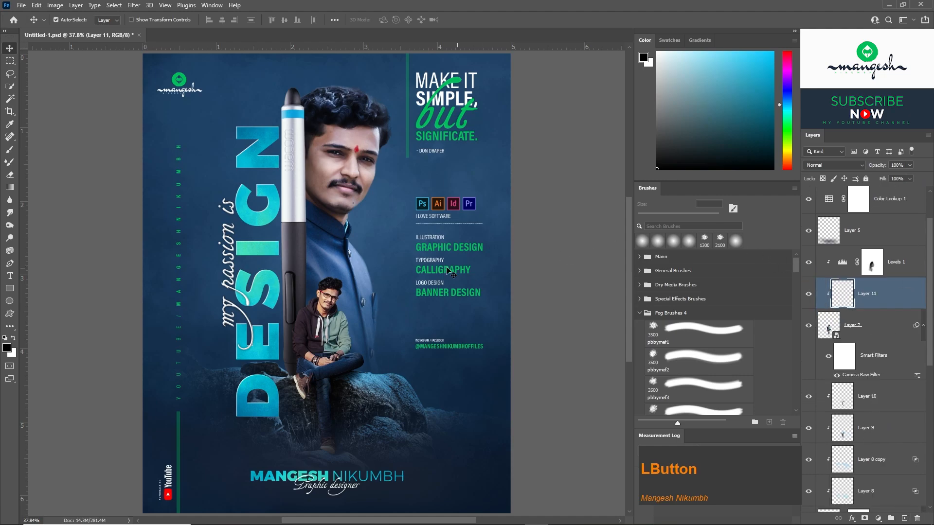
key("b")
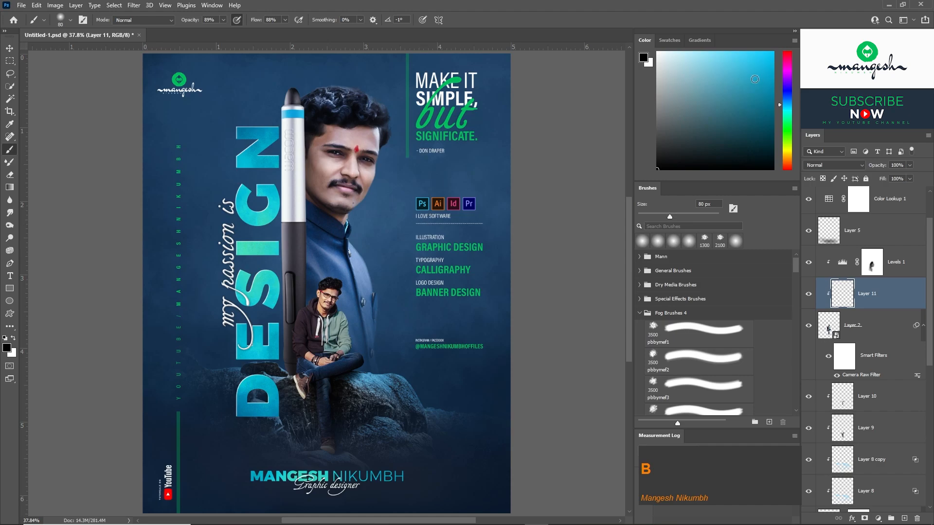
left_click(773, 51)
left_click(833, 165)
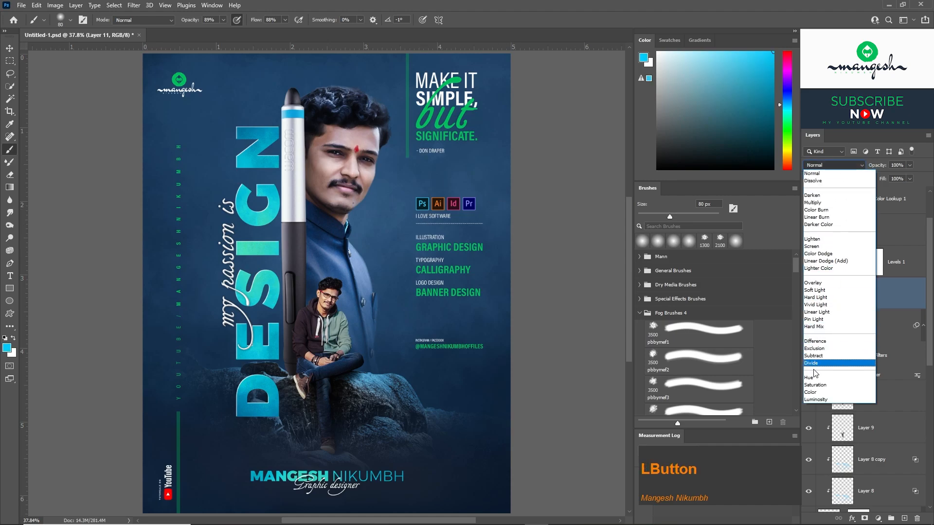
left_click(827, 389)
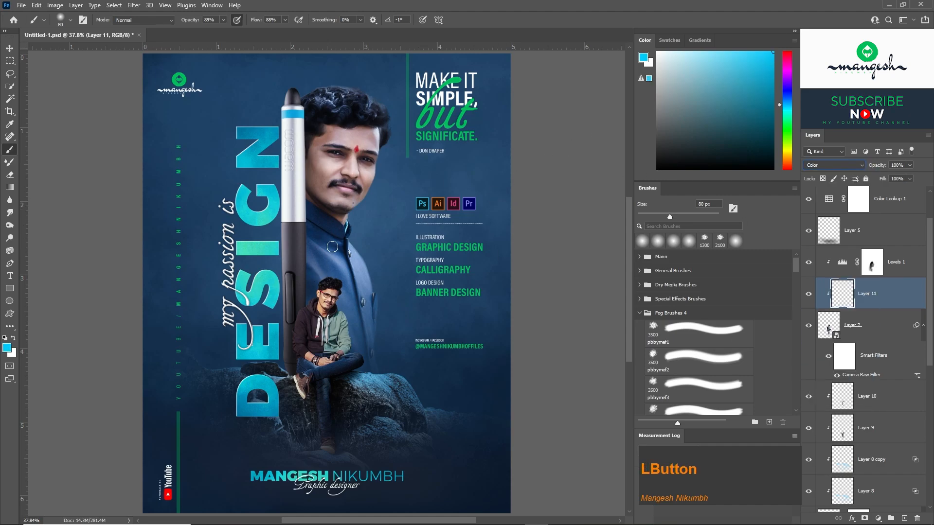
Tint the edges of the seated man with cyan-blue on Layer 11 using a soft brush at 43% opacity and 37% flow.
key("ctrl+equal")
key("ctrl+equal")
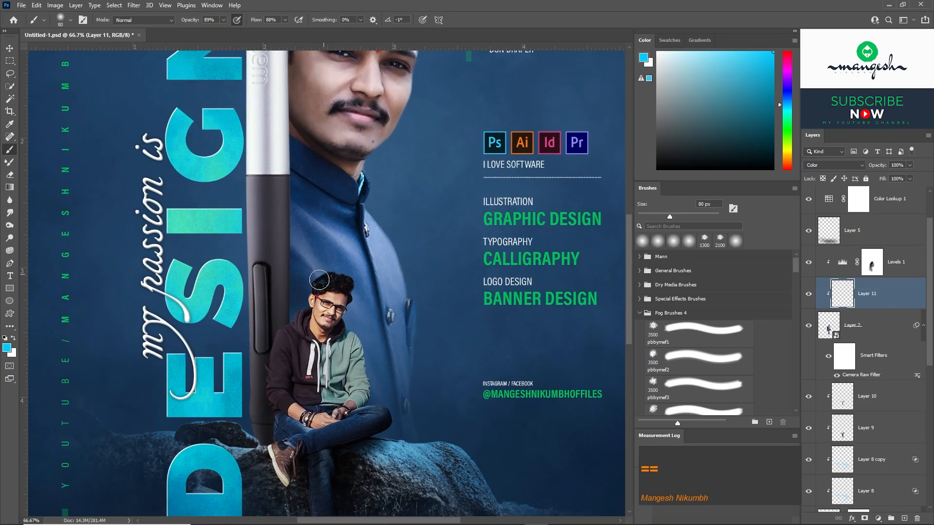
key("z")
left_click(222, 20)
left_click(285, 20)
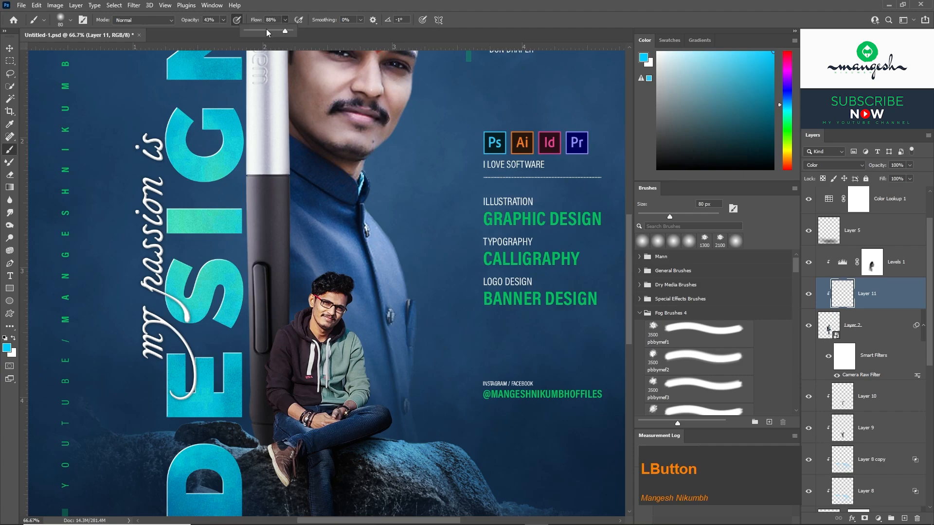
left_click(304, 276)
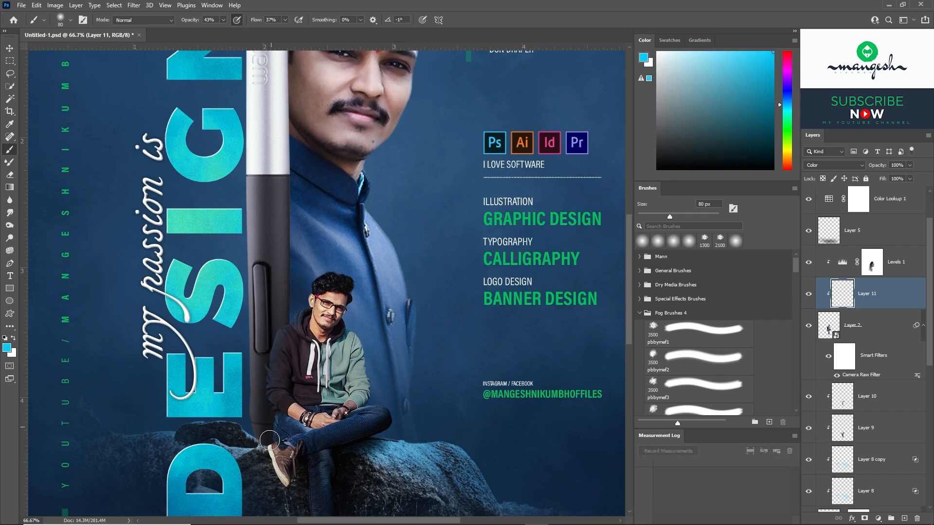
key("space")
left_click_drag(305, 432, 297, 312)
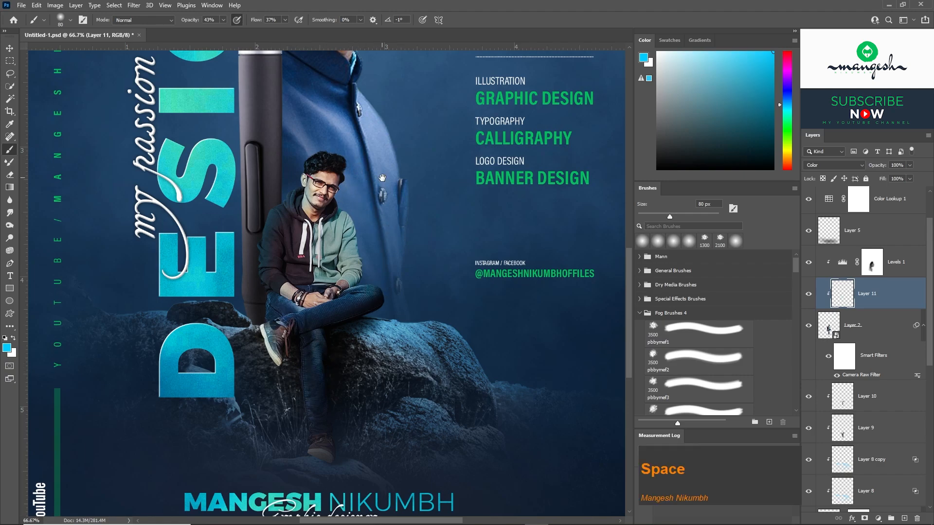
left_click_drag(424, 192, 445, 229)
Split Layer 11's Blend If underlying black point to 36 / 63 and compare the tint hidden and shown.
double_click(905, 291)
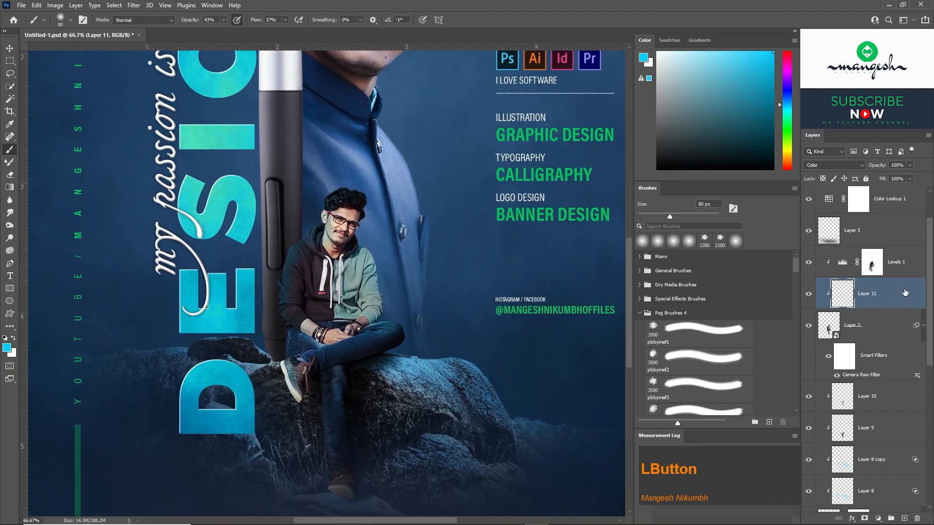
key("alt")
left_click_drag(640, 380, 656, 380)
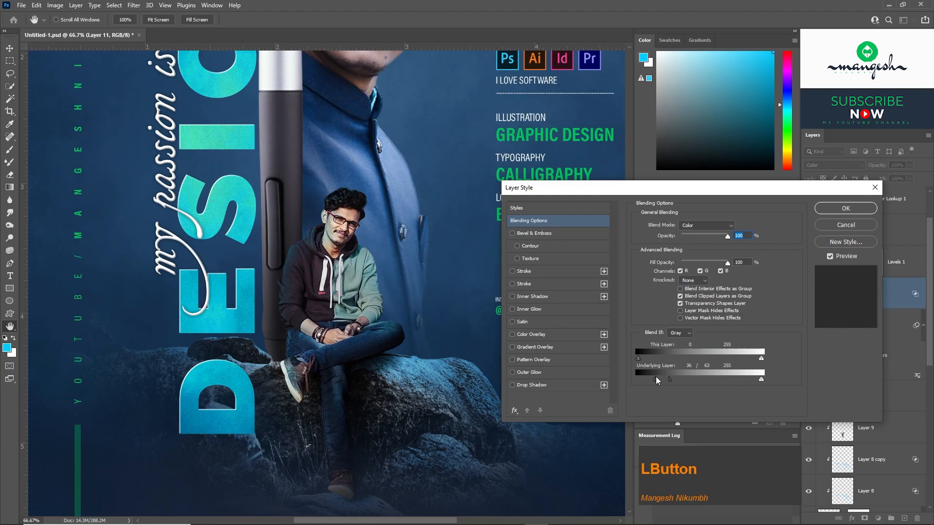
left_click(833, 209)
key("b")
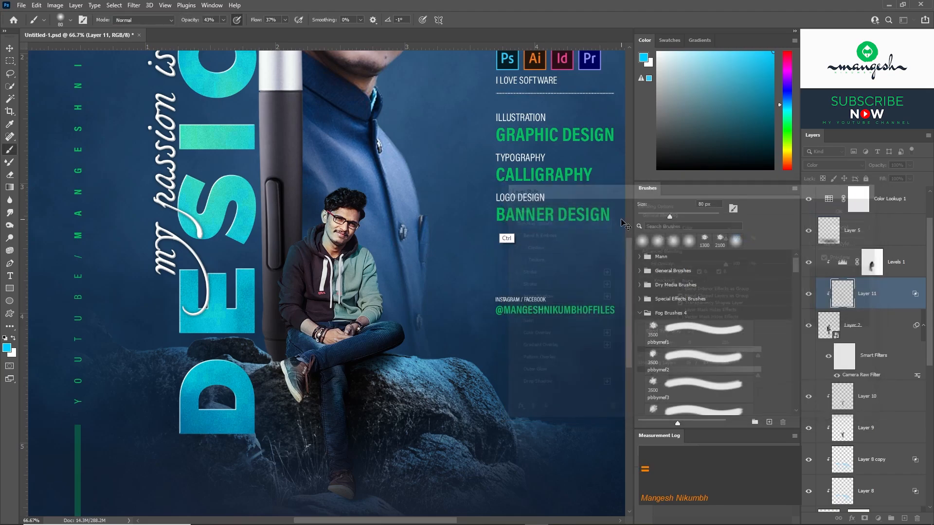
key("ctrl+equal")
left_click(809, 295)
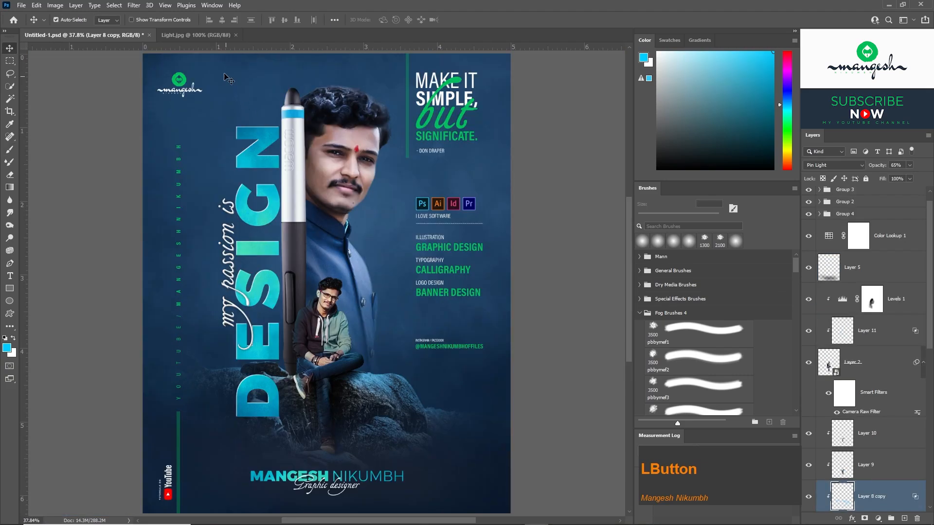
Bring the light flare from Light.jpg into the poster directly below Layer 2 and set its blend mode to Screen.
left_click(196, 35)
left_click_drag(381, 241, 314, 269)
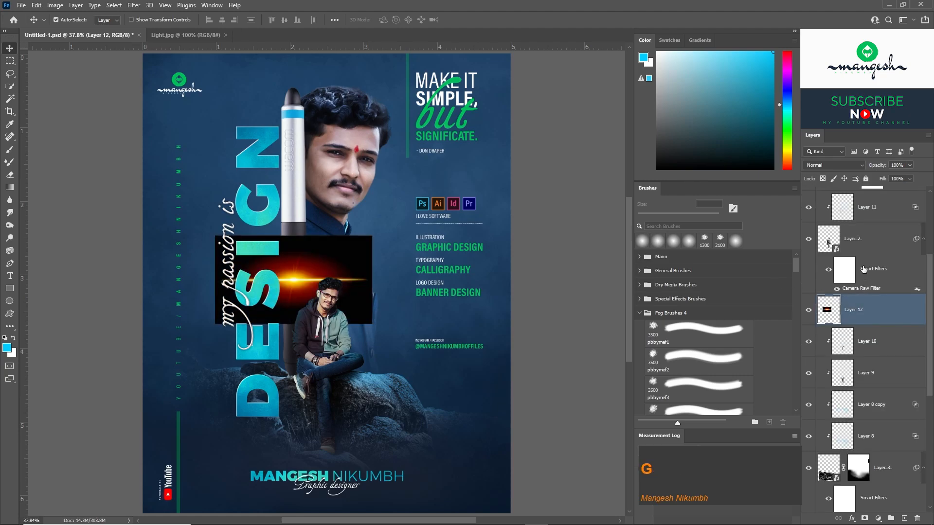
left_click(828, 164)
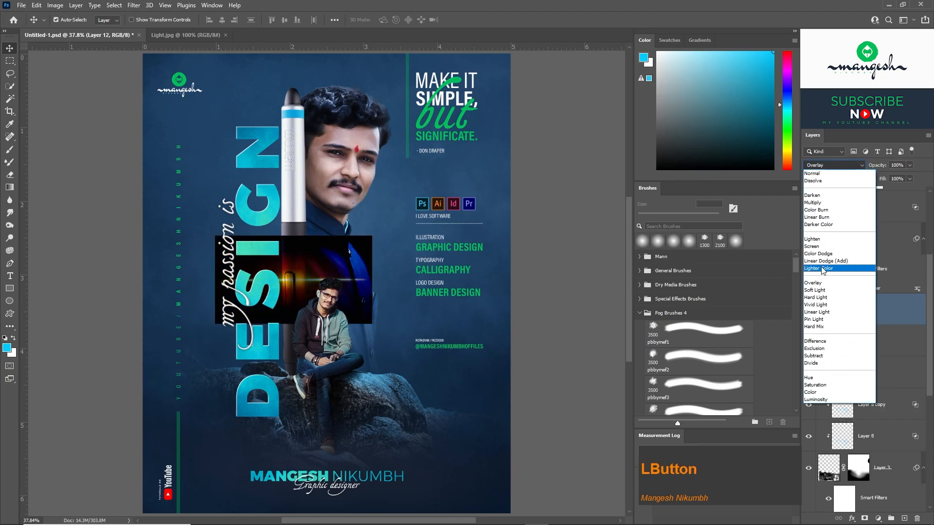
left_click(819, 248)
Rotate the flare 90°, squeeze its height to 50% and place it along the pen's left edge.
key("ctrl+t")
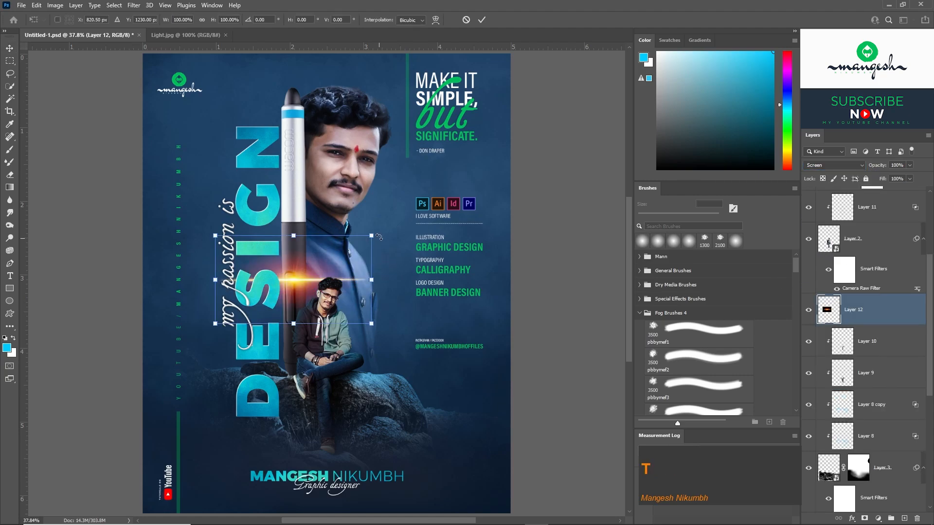
left_click_drag(382, 238, 347, 381)
key("ctrl+z")
left_click_drag(338, 280, 290, 279)
left_click_drag(269, 273, 281, 259)
key("Return")
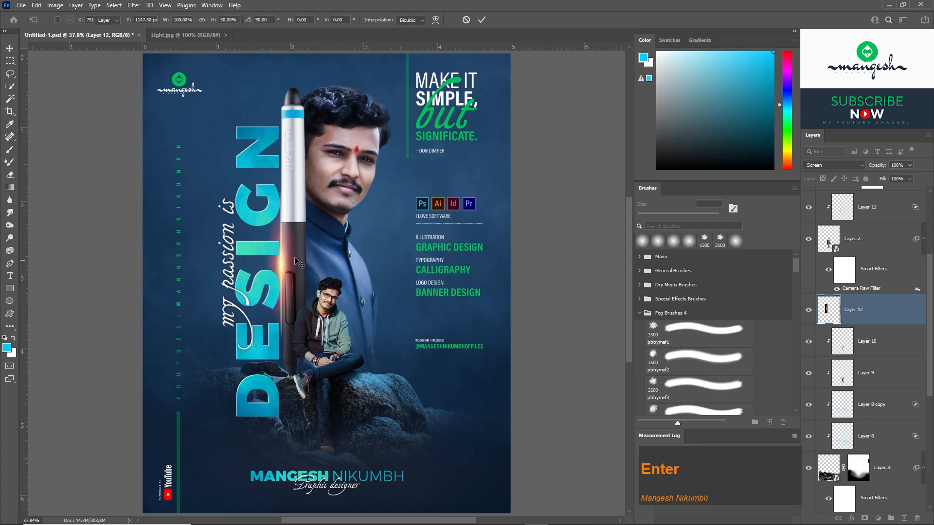
Shift the flare's hue from orange to blue with Hue/Saturation.
key("ctrl+u")
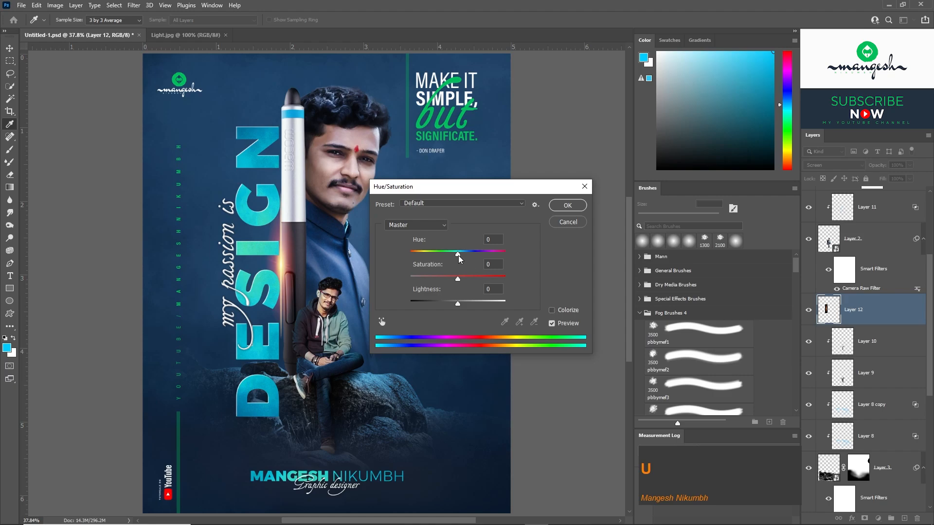
left_click_drag(458, 257, 408, 257)
key("Return")
Transform the blue flare into a thin streak and nudge it against the pen's left edge.
key("ctrl+plus")
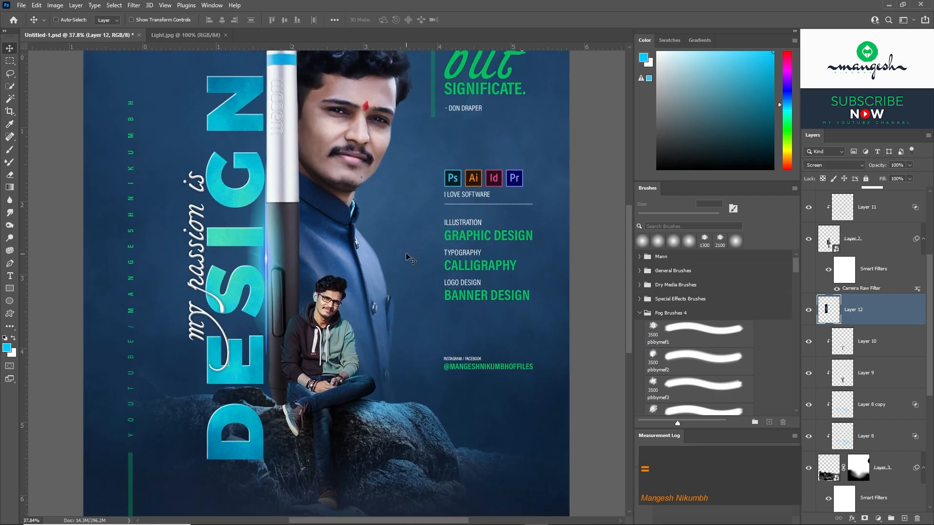
key("ctrl+t")
left_click_drag(298, 258, 268, 230)
key("Return")
key("Right")
key("ctrl+minus")
Refine the streak's fit along the pen and align a duplicate of it on the pen's opposite edge.
key("ctrl+t")
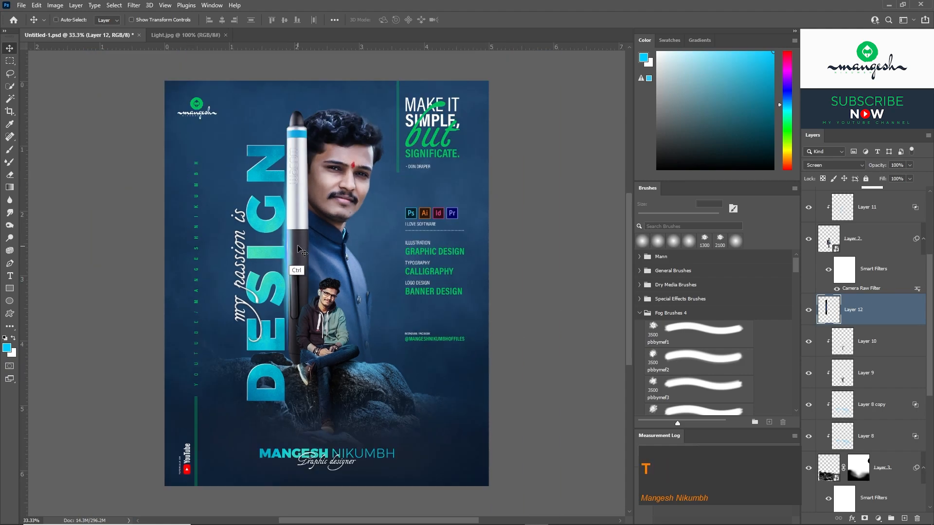
key("ctrl+plus")
left_click_drag(292, 231, 299, 265)
key("Return")
key("Left")
key("Right")
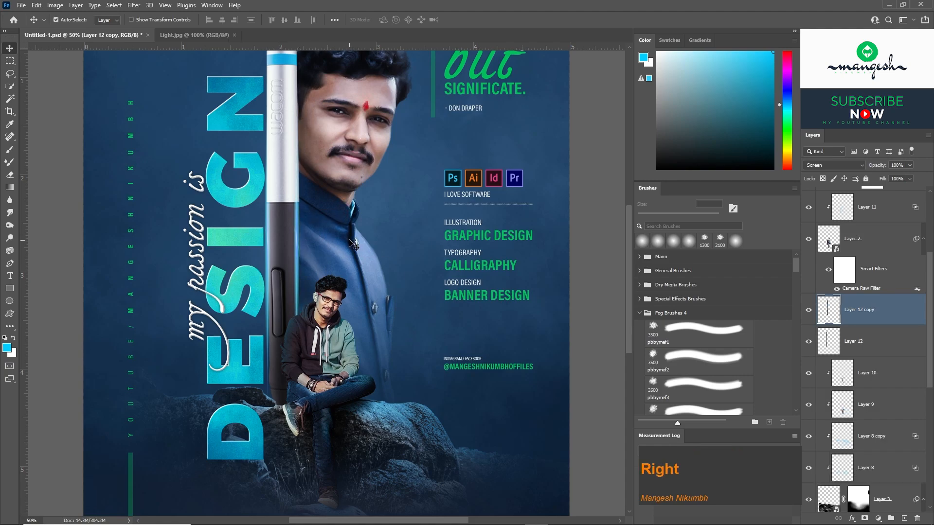
key("Left")
key("ctrl+minus")
key("ctrl+plus")
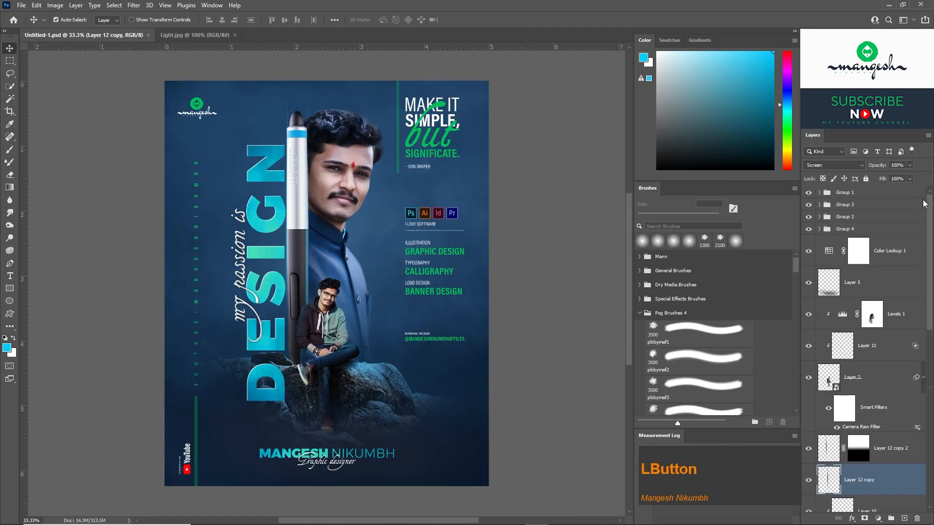
Hide Groups 1 to 4 and stamp the visible artwork into a new layer above Color Lookup 1.
left_click(811, 192)
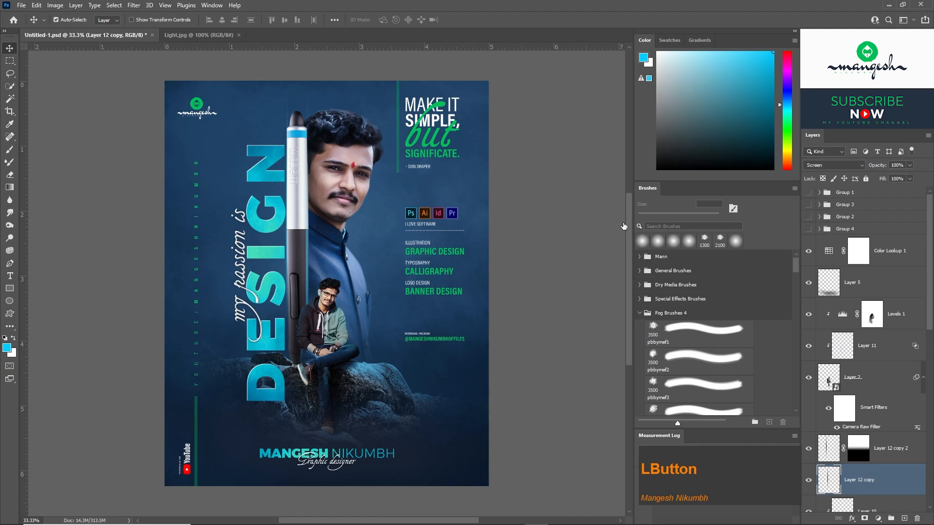
left_click(867, 257)
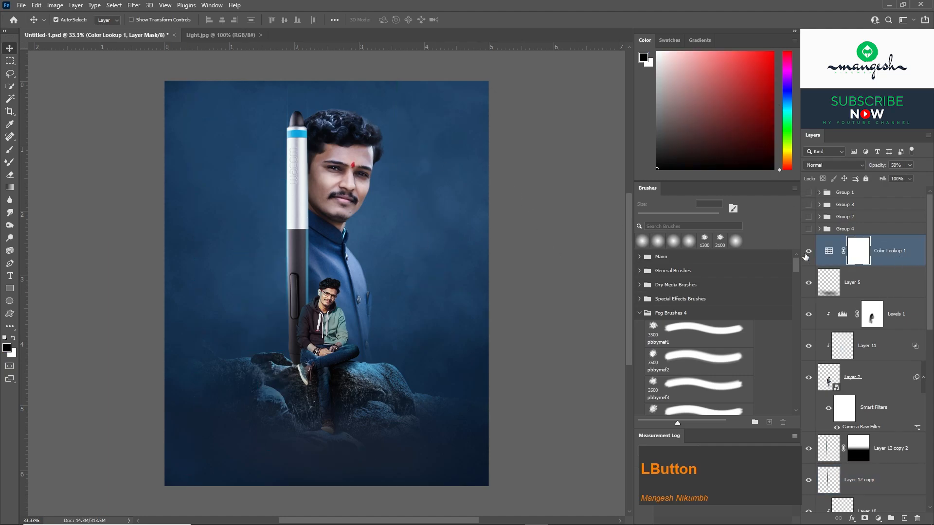
key("ctrl+shift+alt")
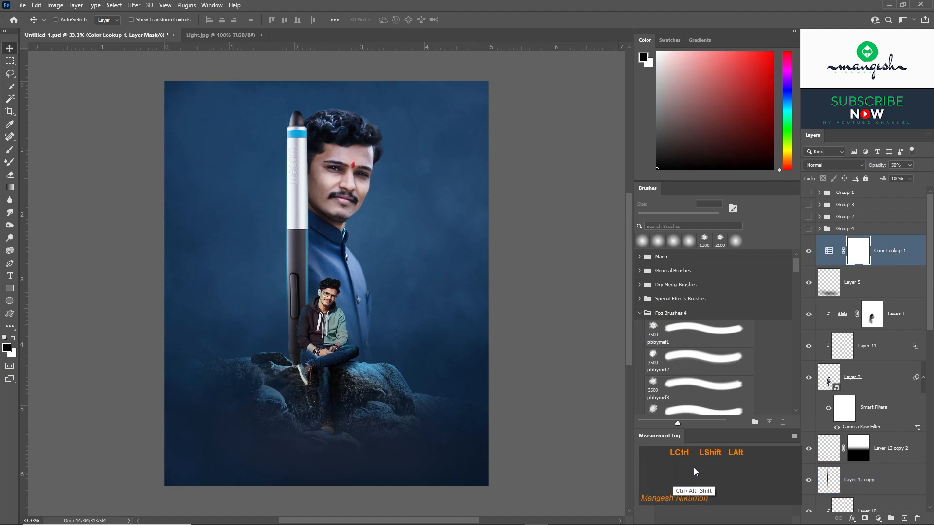
key("ctrl+shift+alt+e")
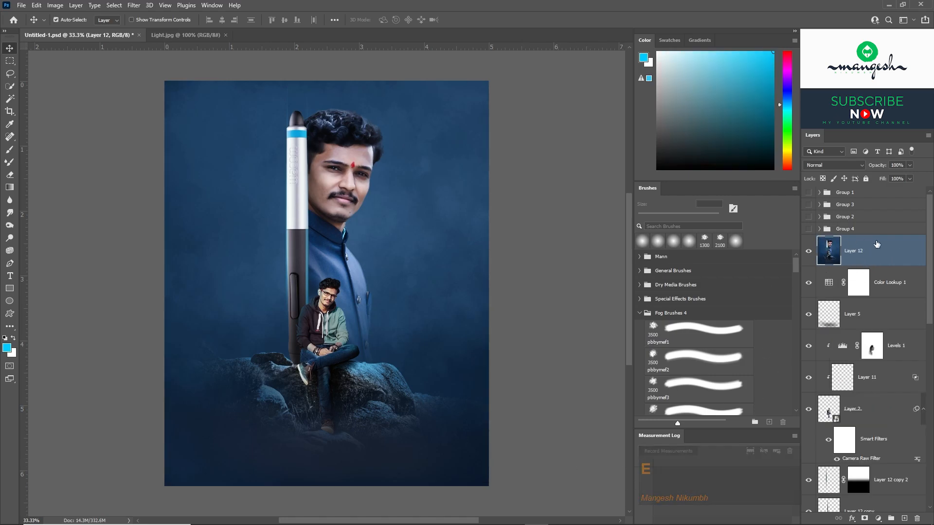
Convert Layer 12 to a smart object and open the Camera Raw Filter on it.
right_click(874, 246)
left_click(827, 248)
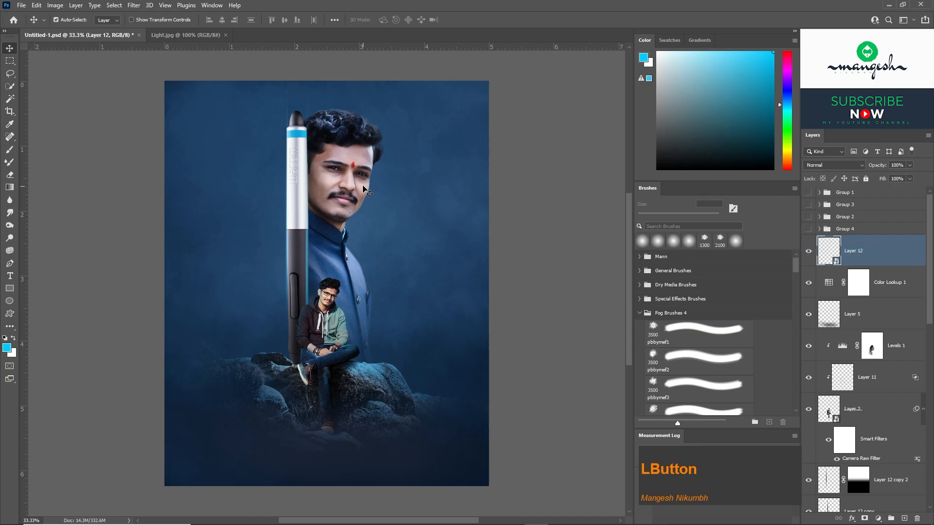
left_click(133, 5)
left_click(168, 80)
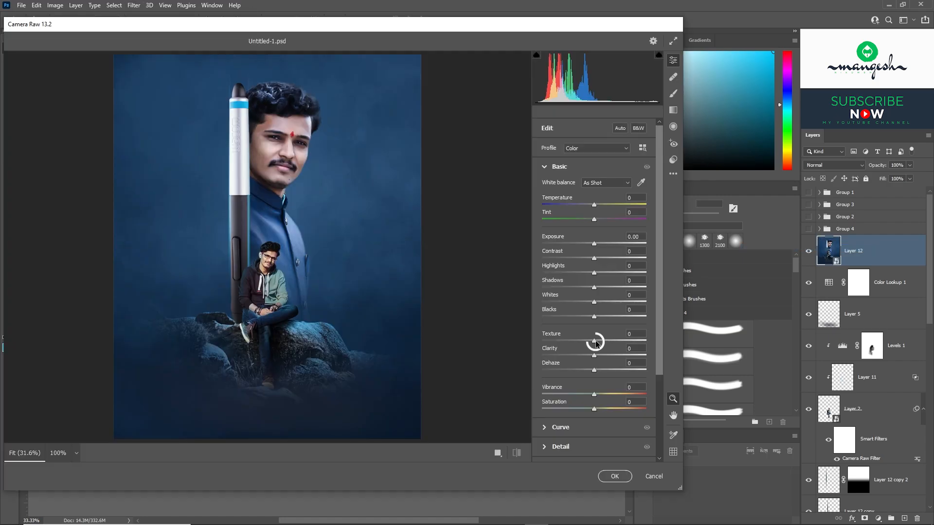
Set Texture +12, Clarity +43, Vibrance +25, Contrast +18, Shadows +19, Whites -45 and Blacks +19 in the Camera Raw basic adjustments.
left_click_drag(594, 340, 615, 352)
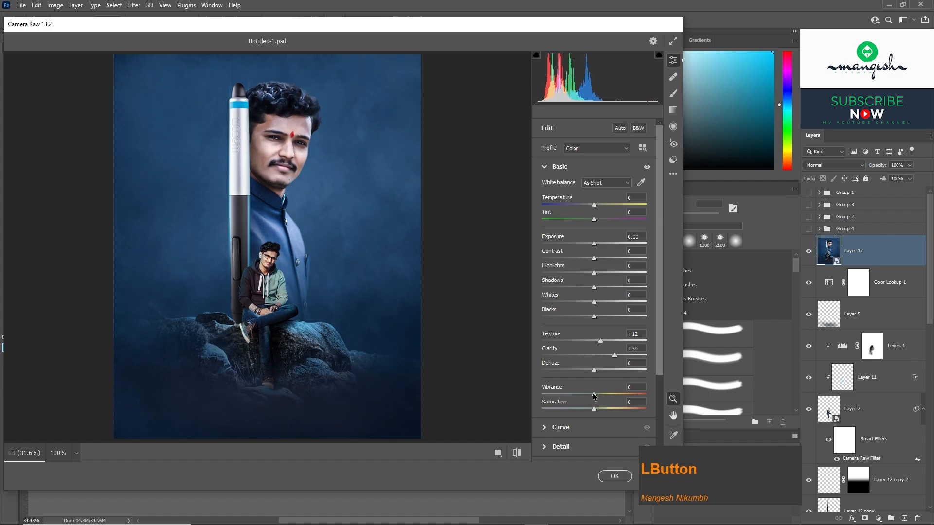
left_click_drag(594, 393, 608, 393)
left_click_drag(617, 358, 618, 357)
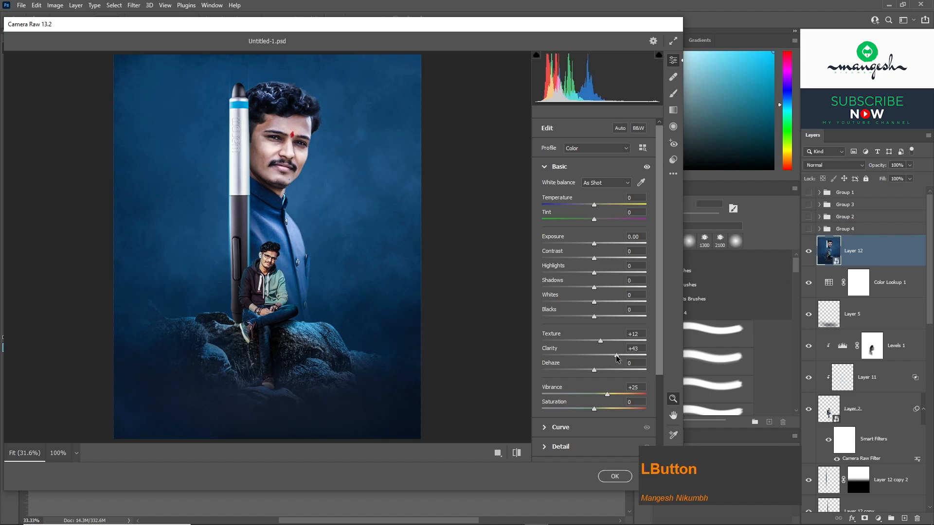
left_click_drag(593, 258, 605, 259)
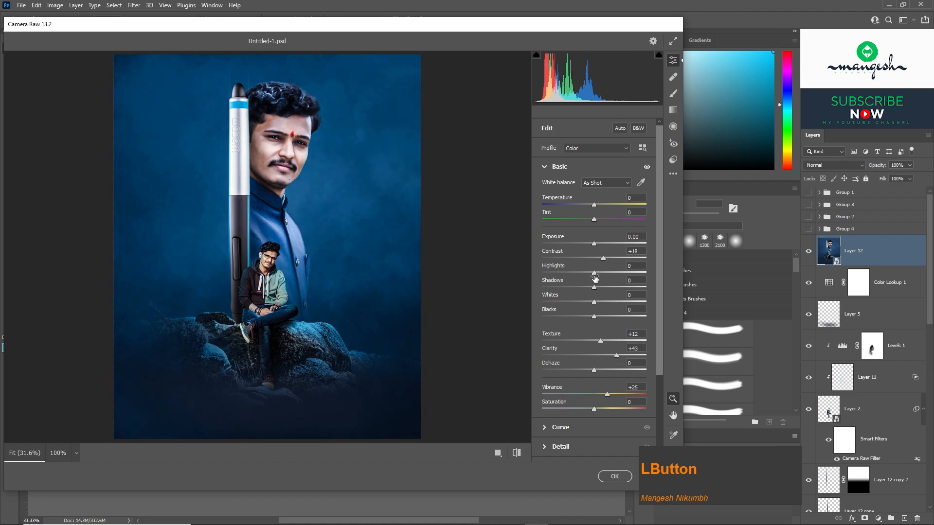
left_click_drag(594, 303, 603, 285)
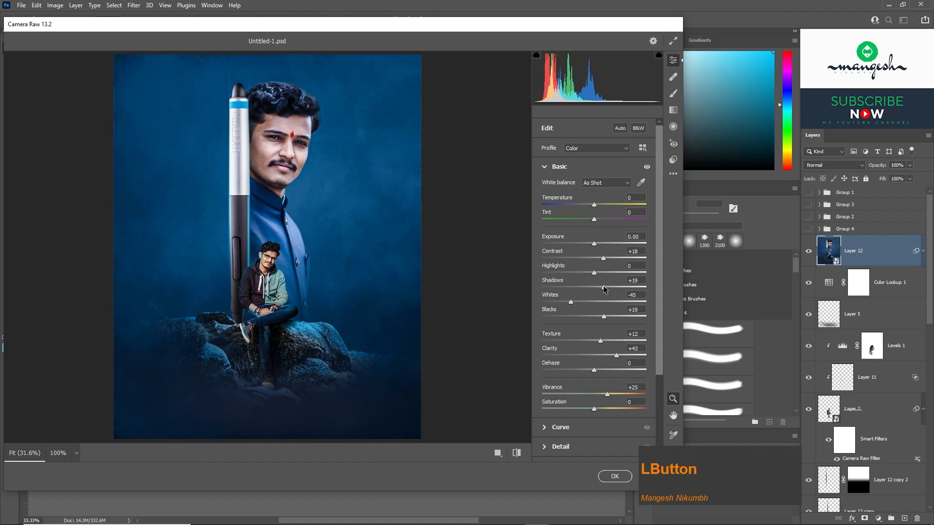
Add a Vignetting effect of -10 to darken the poster's edges.
scroll(657, 274, "down", 5)
left_click(552, 433)
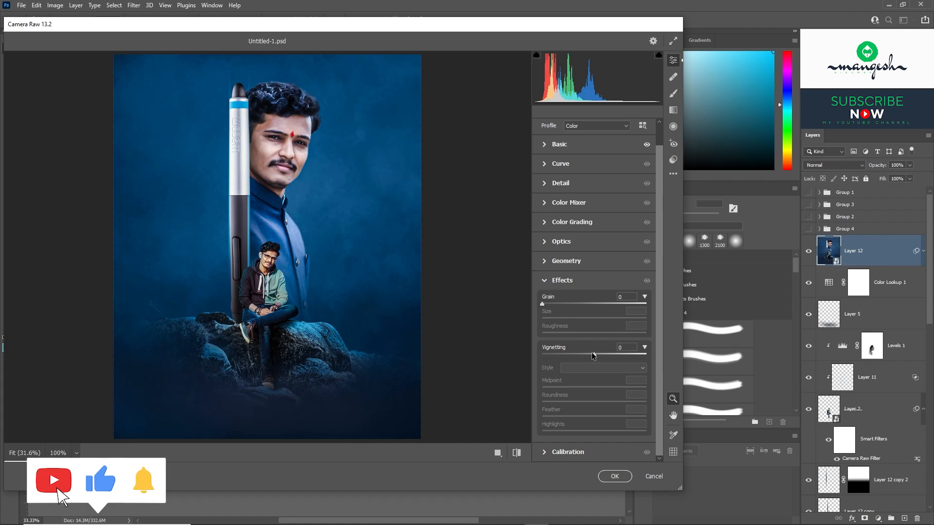
left_click_drag(592, 355, 588, 354)
left_click(644, 347)
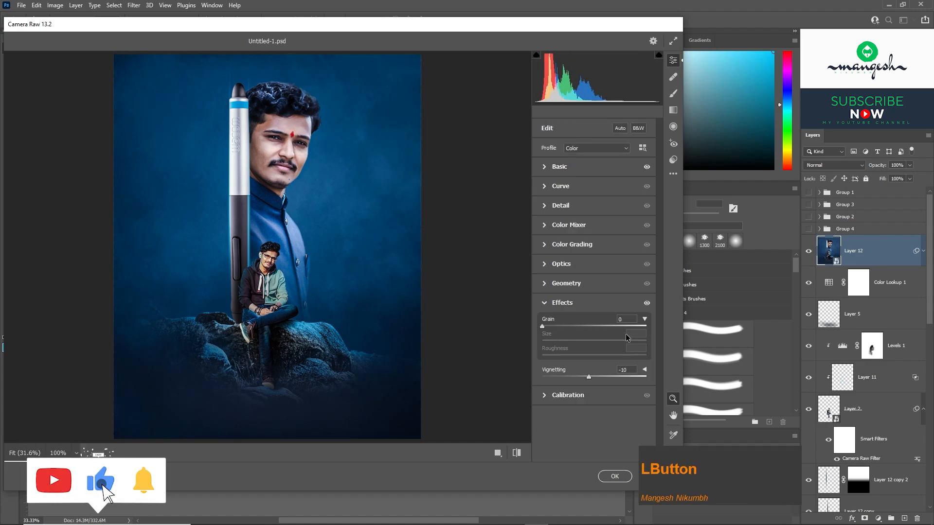
left_click(546, 306)
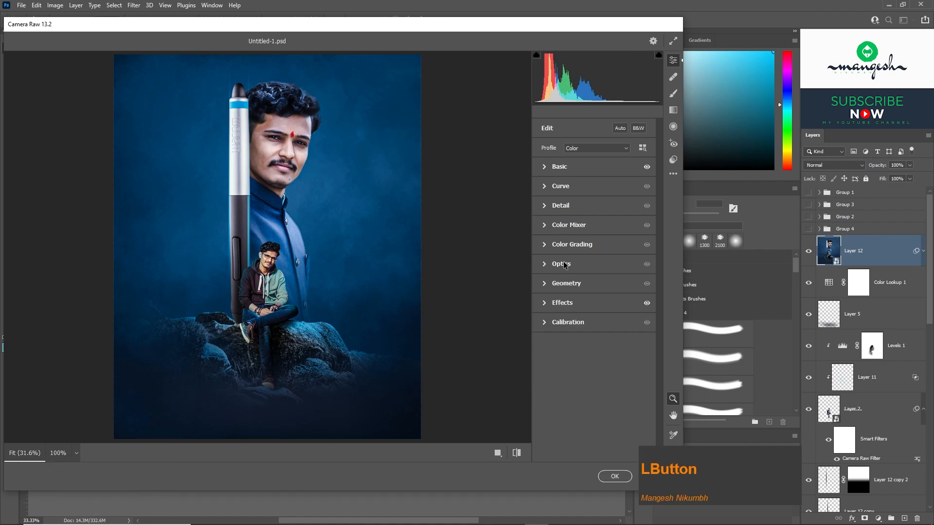
Refine the basic adjustments to Temperature +5, Contrast +26, Highlights -7, Whites -86 and Vibrance +9.
left_click(545, 168)
left_click(594, 205)
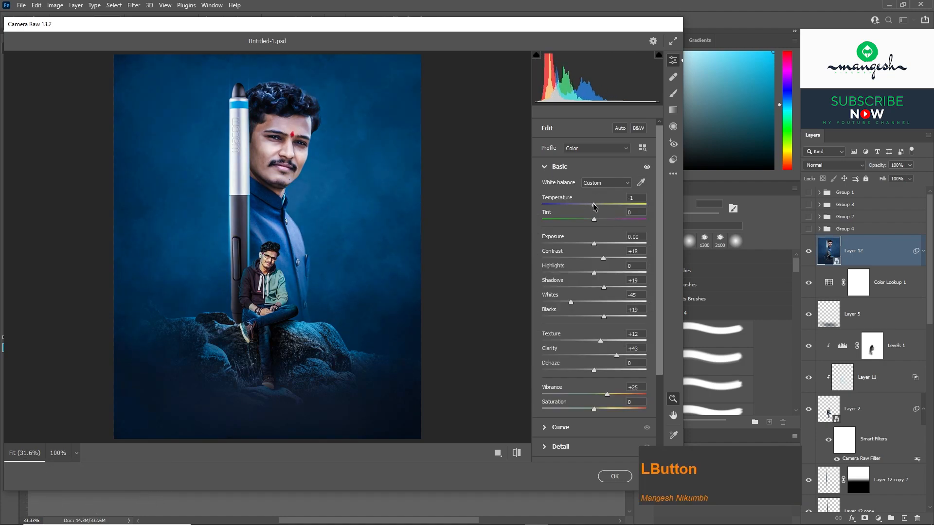
left_click_drag(597, 207, 600, 207)
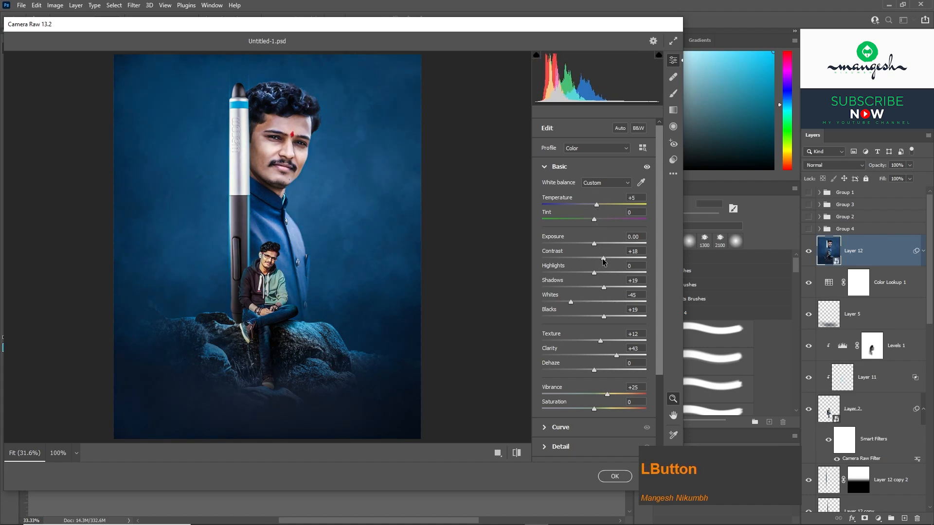
mouse_move(603, 261)
left_mouse_down()
mouse_move(611, 258)
mouse_move(590, 275)
left_mouse_up()
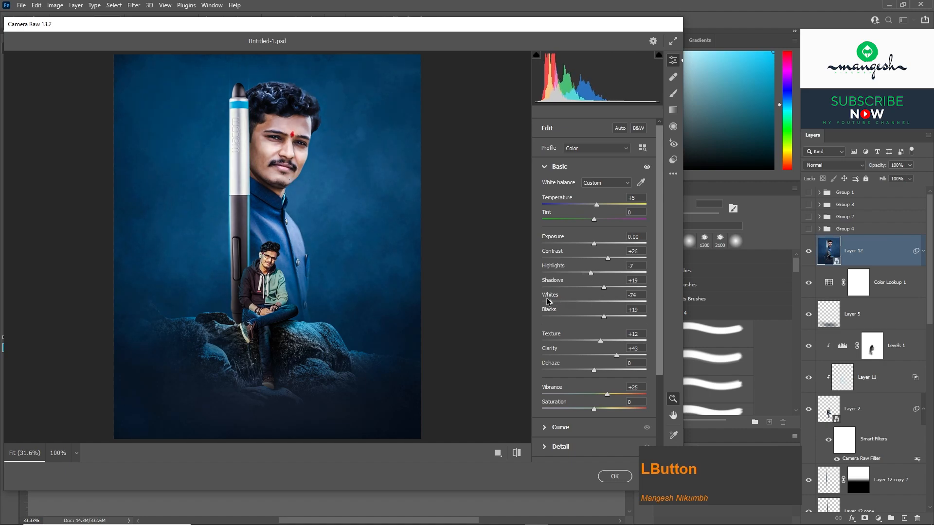
left_click_drag(548, 302, 554, 302)
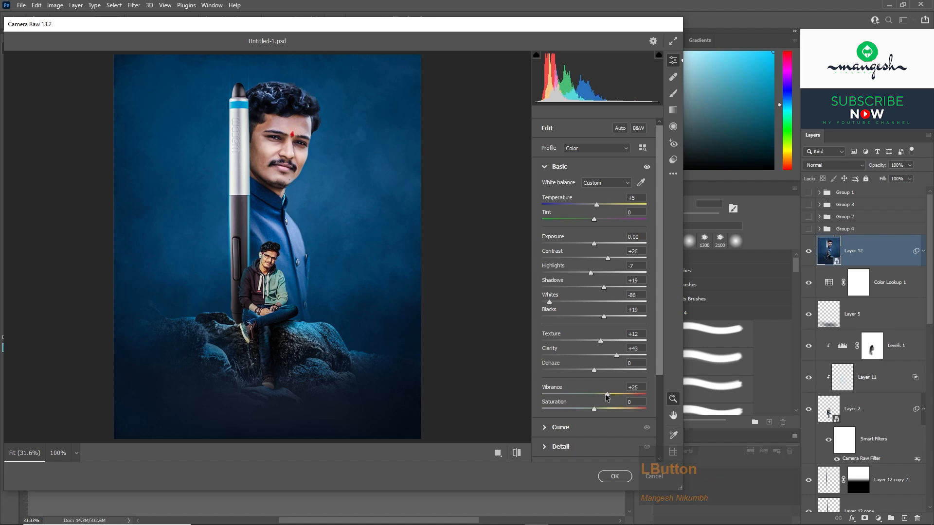
left_click_drag(607, 394, 597, 395)
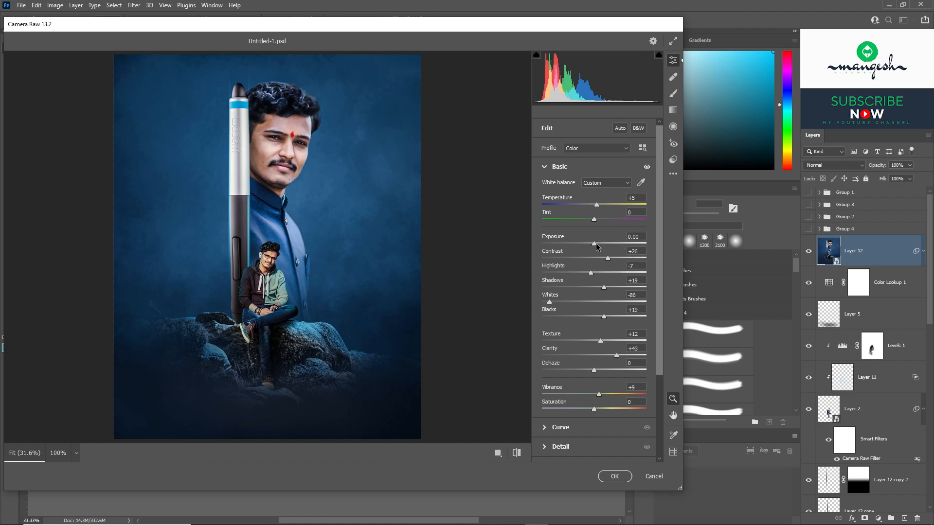
Set Sharpening to 50 and Noise Reduction to 19, and apply the Camera Raw filter.
left_click_drag(658, 284, 654, 320)
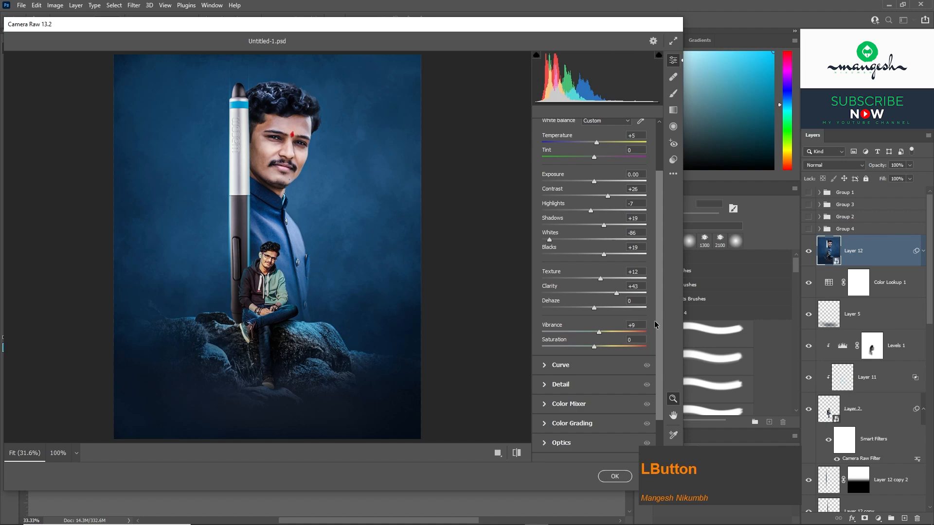
left_click(545, 386)
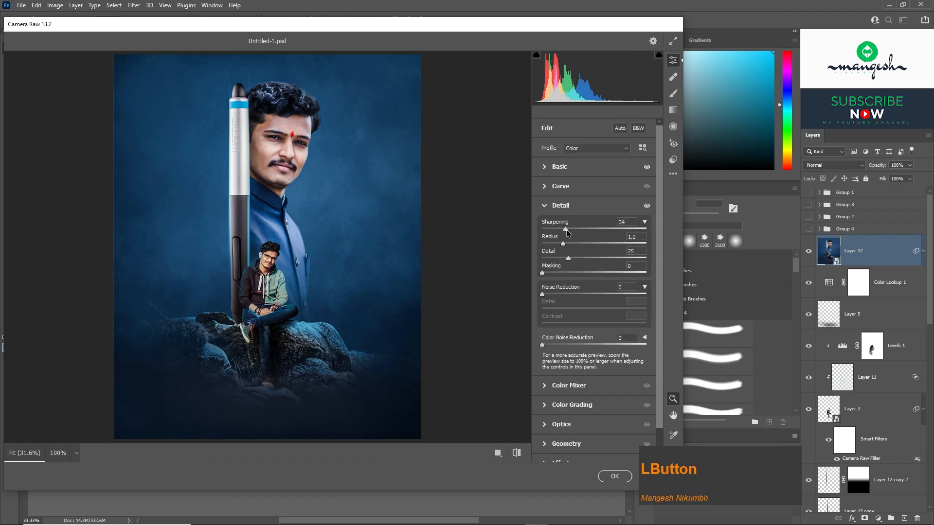
left_click_drag(542, 294, 562, 294)
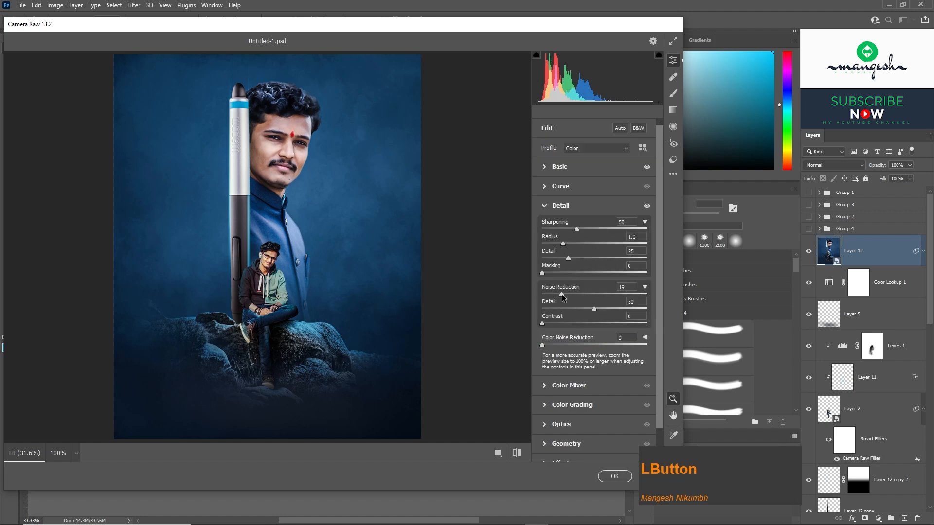
left_click(614, 476)
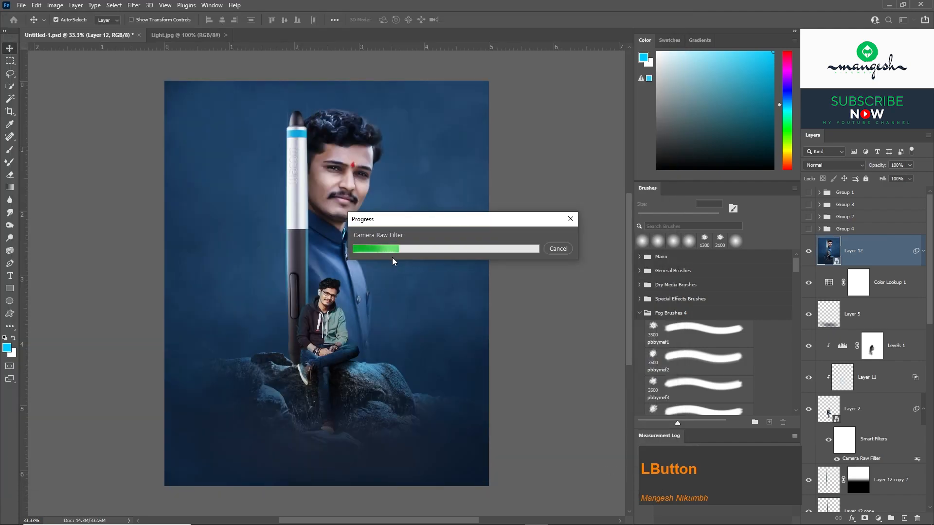
Show Groups 1 to 4 and apply an Oil Paint filter to Layer 12 with Stylization 0.8 and Cleanliness 0.6.
left_click_drag(808, 229, 799, 195)
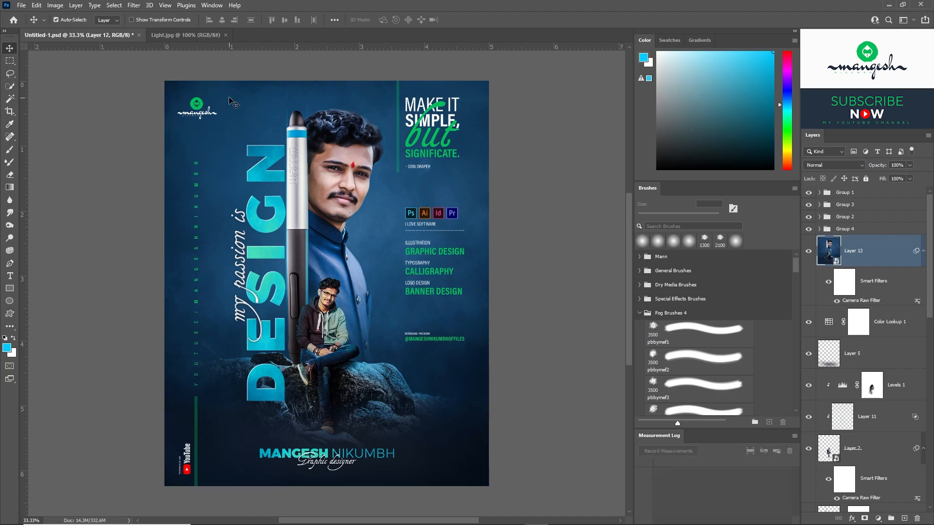
left_click(134, 7)
mouse_move(146, 193)
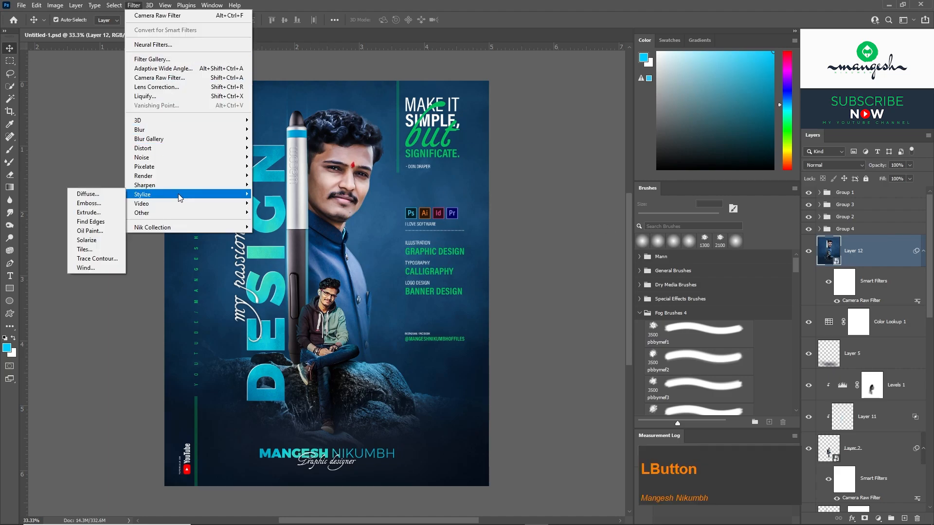
left_click(112, 233)
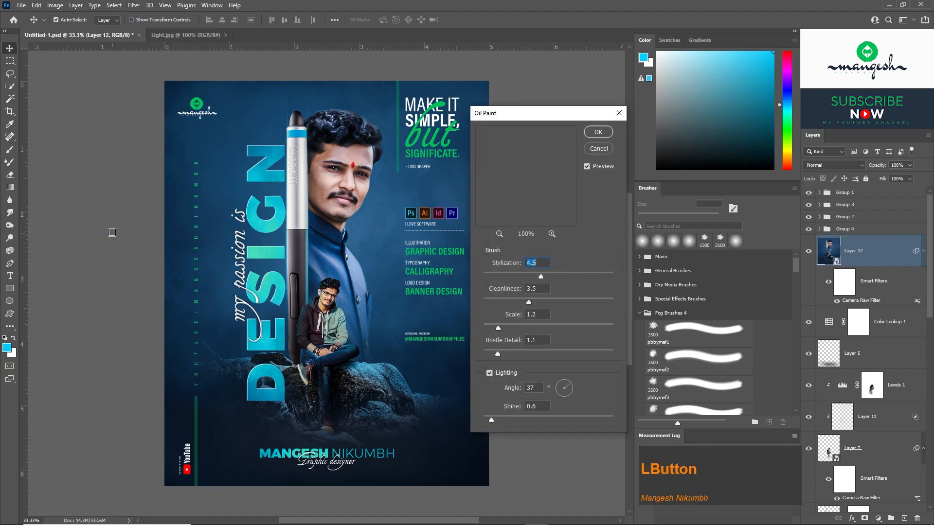
left_click(497, 299)
left_click(492, 273)
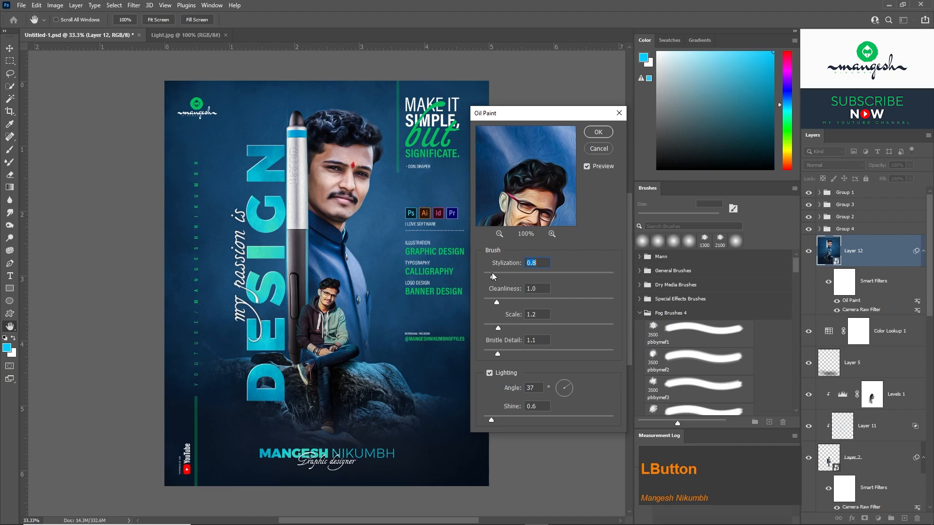
left_click(491, 298)
left_click(597, 133)
Examine the filtered artwork up close across the portrait, seated figure and bottom text, and finish with the whole poster in view.
key("ctrl")
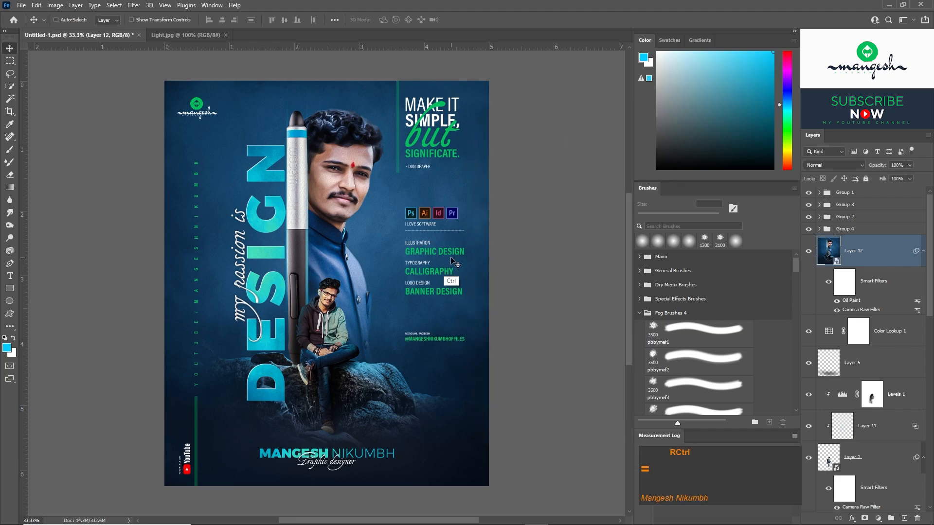
key("ctrl+equal")
key("ctrl+equal")
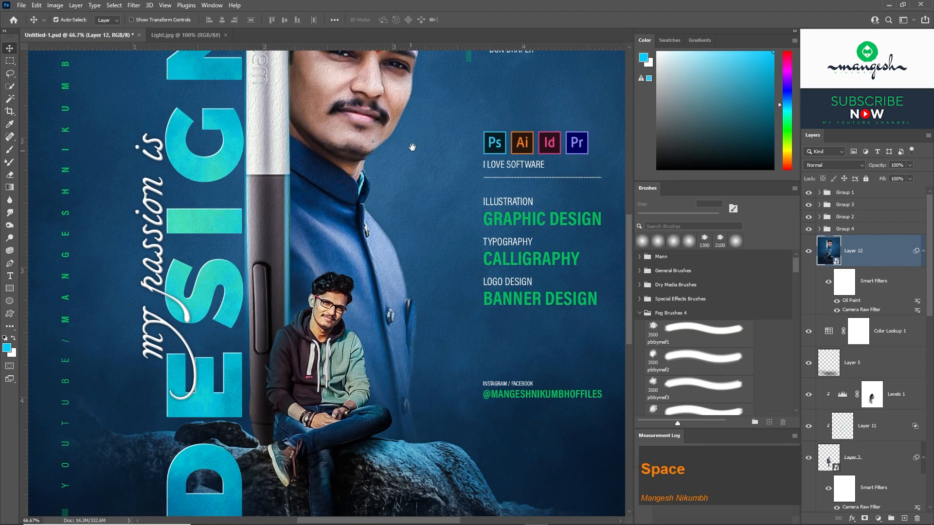
left_click_drag(408, 145, 386, 335)
key("ctrl+minus")
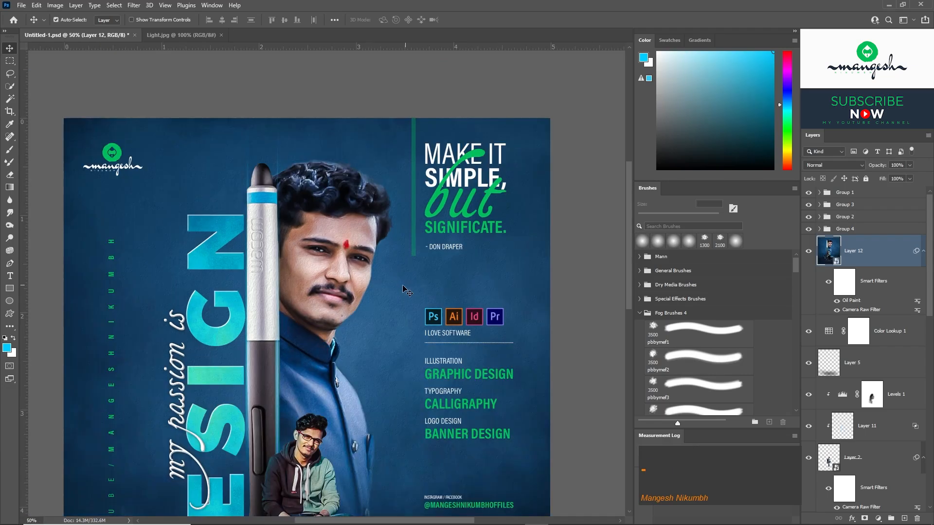
left_click_drag(329, 381, 336, 159)
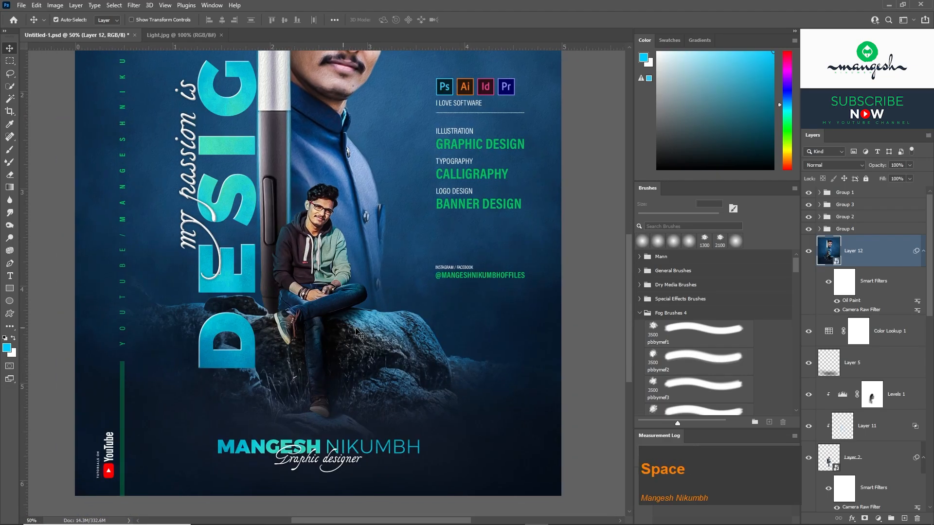
key("ctrl+0")
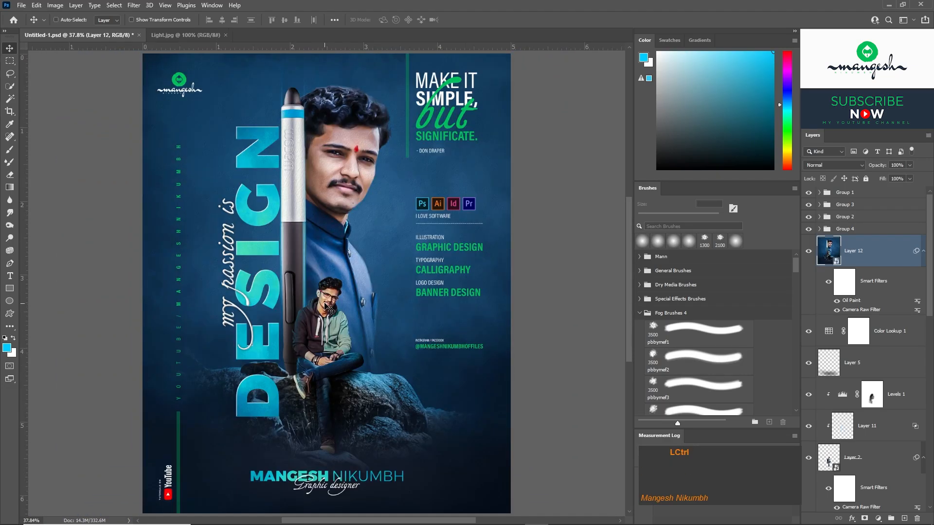